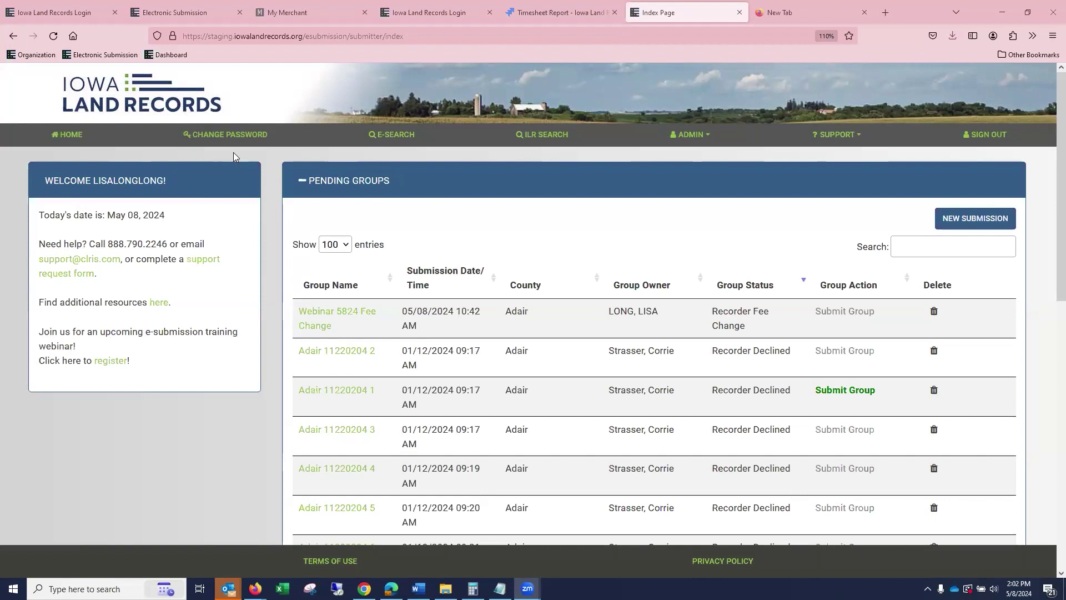
Reload the e-Submission home page, then go to the My Profile page.
click(75, 142)
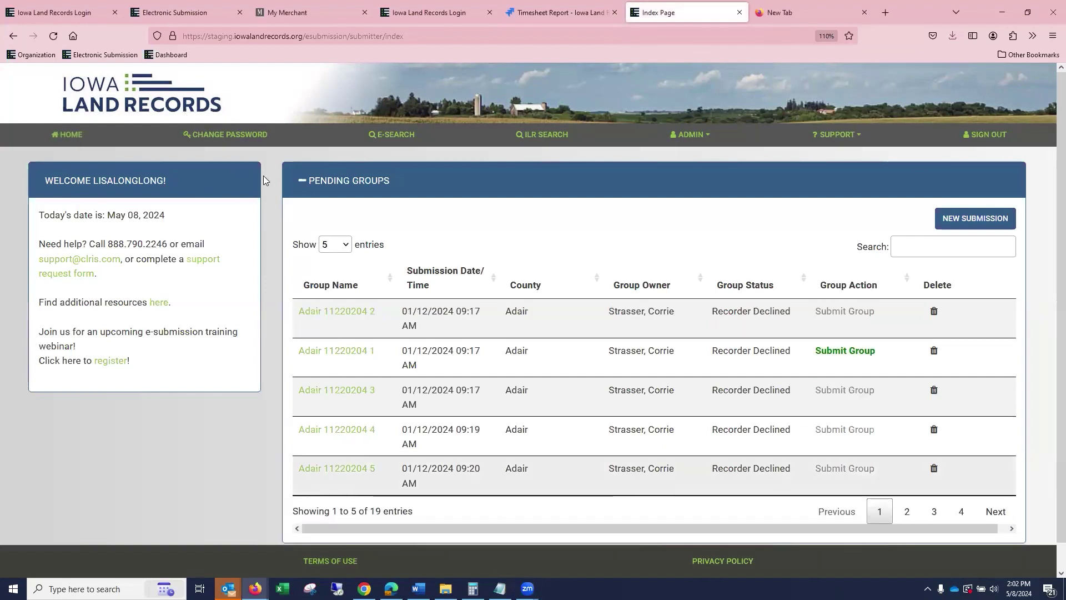
click(222, 138)
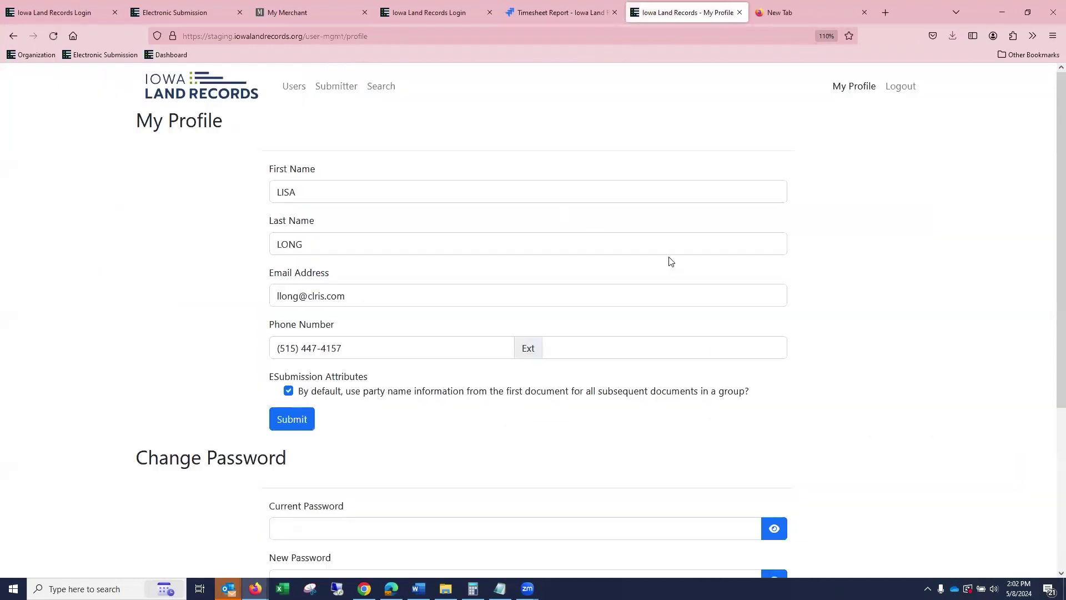
scroll(708, 248, down, 4)
scroll(709, 250, up, 4)
scroll(349, 378, down, 4)
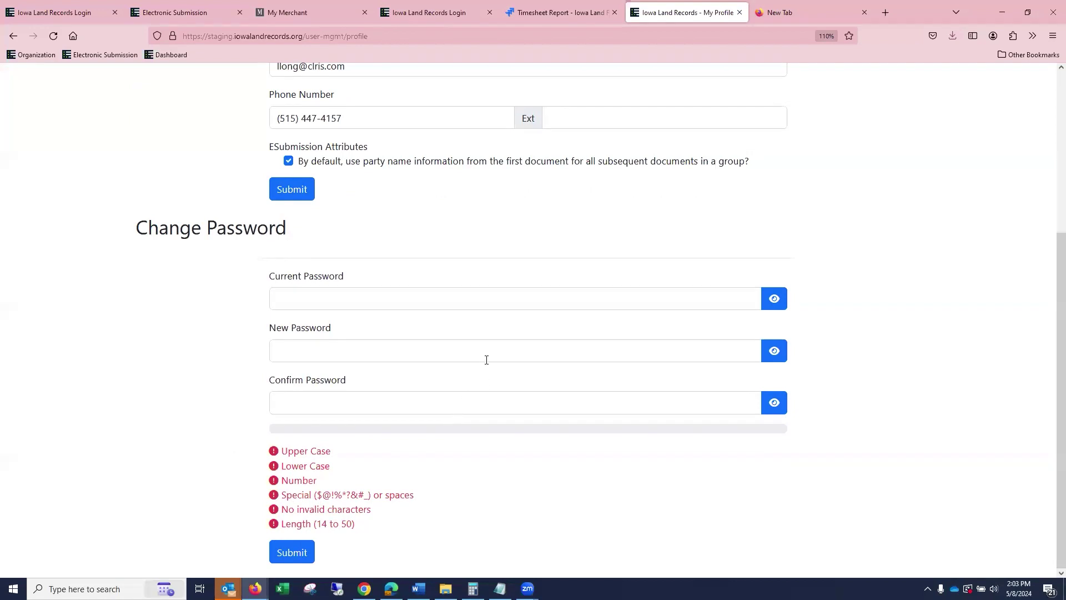
scroll(618, 340, up, 4)
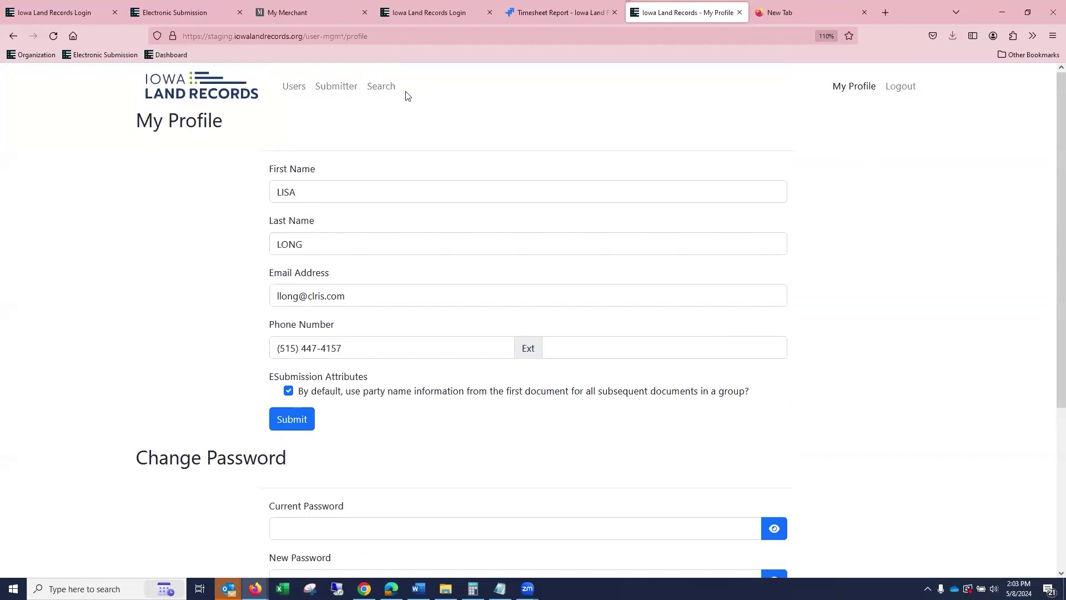
click(212, 85)
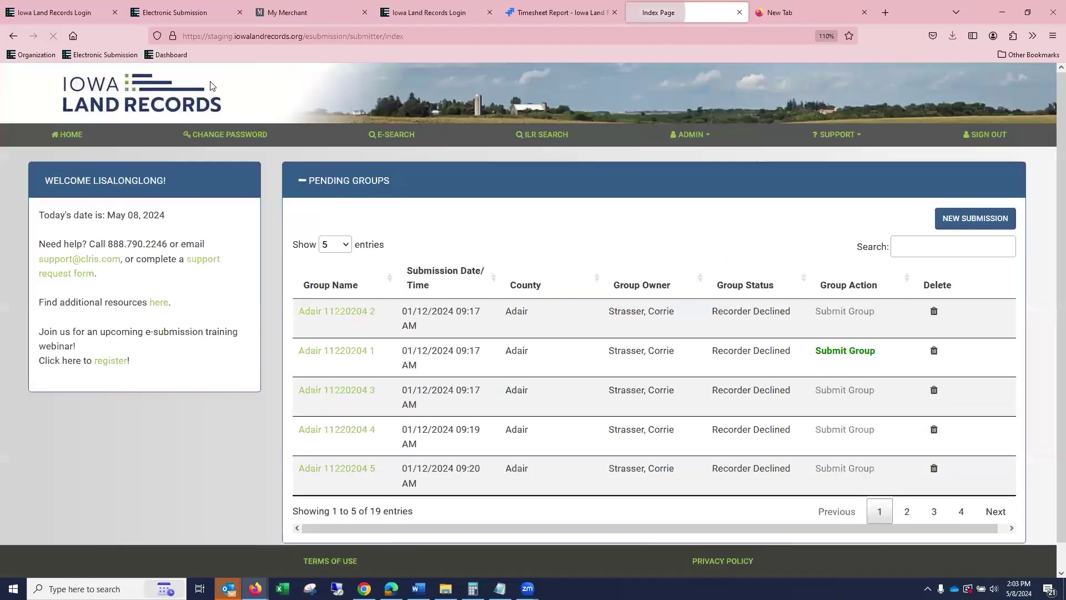
click(256, 140)
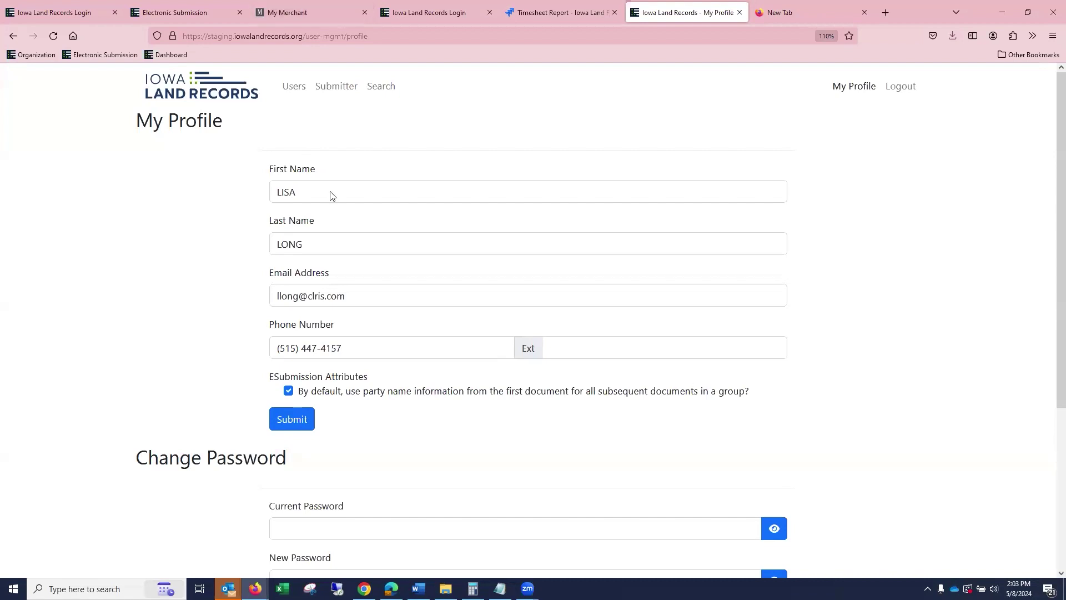
scroll(435, 364, down, 4)
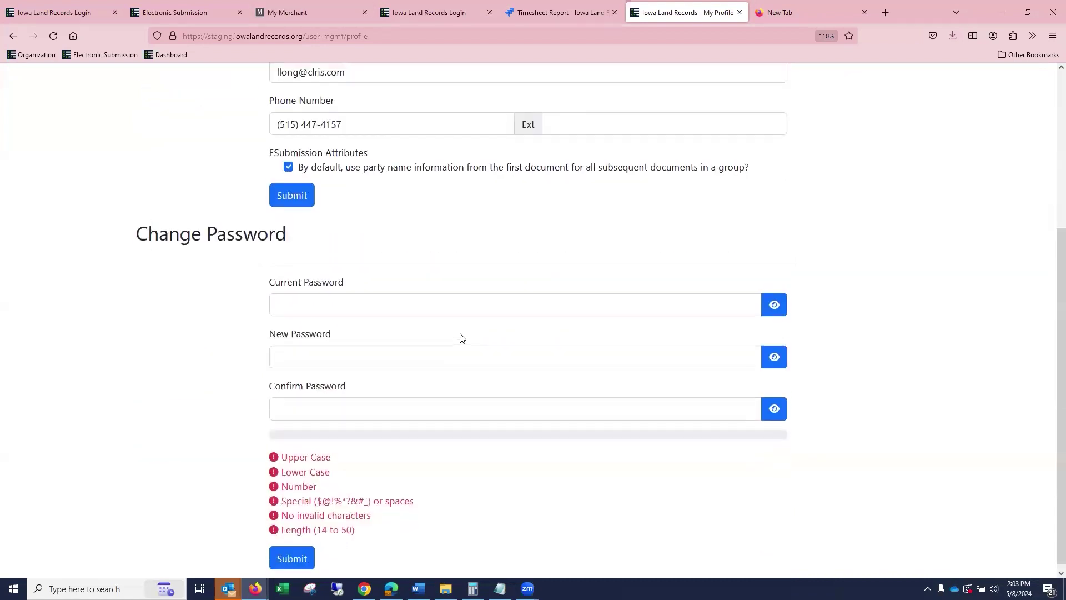
scroll(500, 328, up, 4)
click(227, 85)
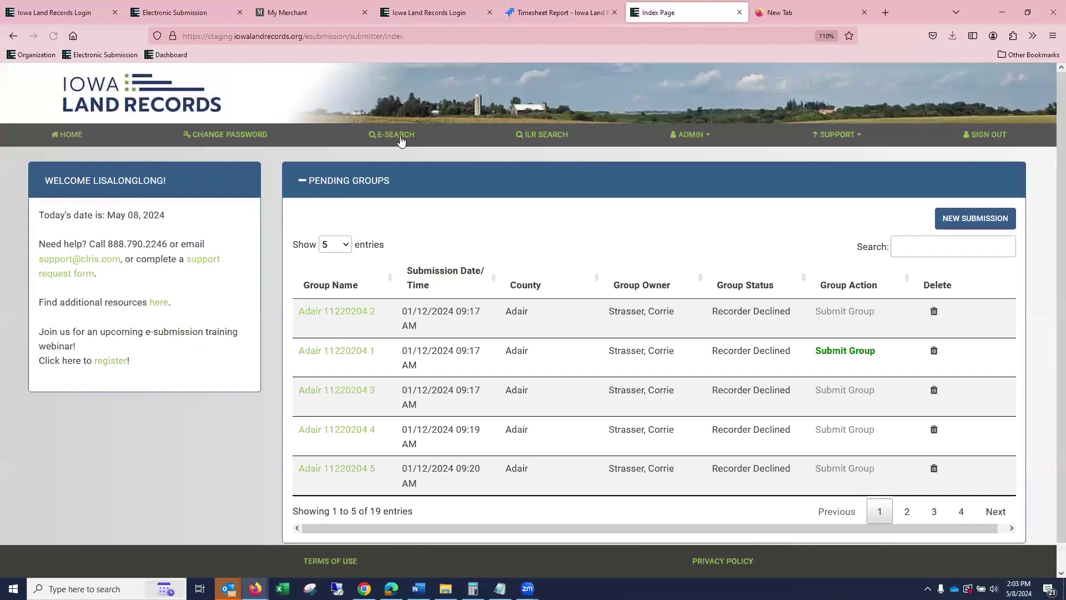
click(399, 140)
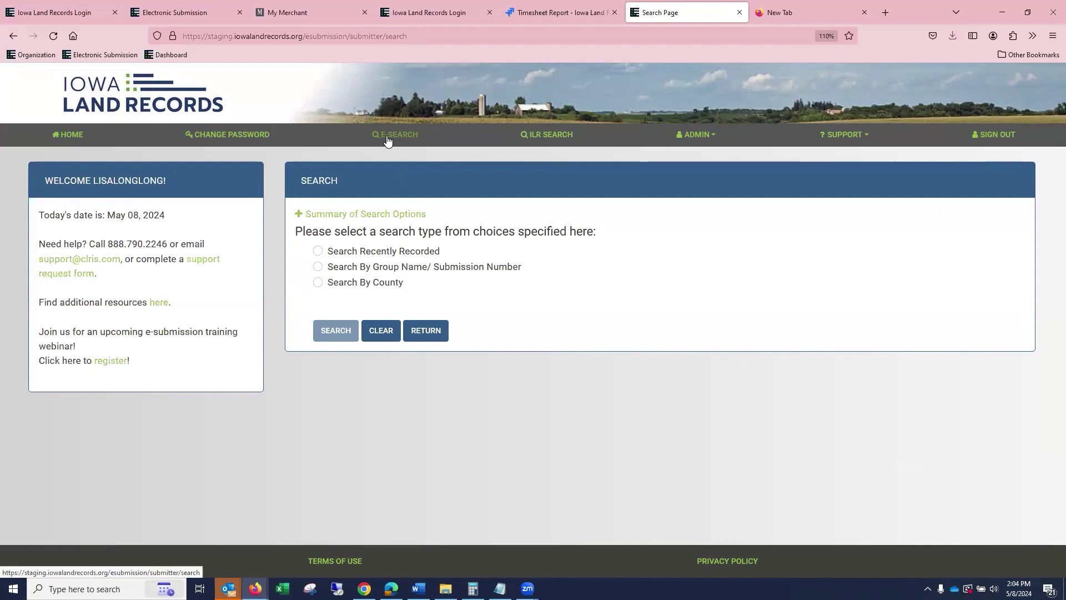
Run the Search Recently Recorded query and look over its 500 results.
click(319, 252)
click(327, 329)
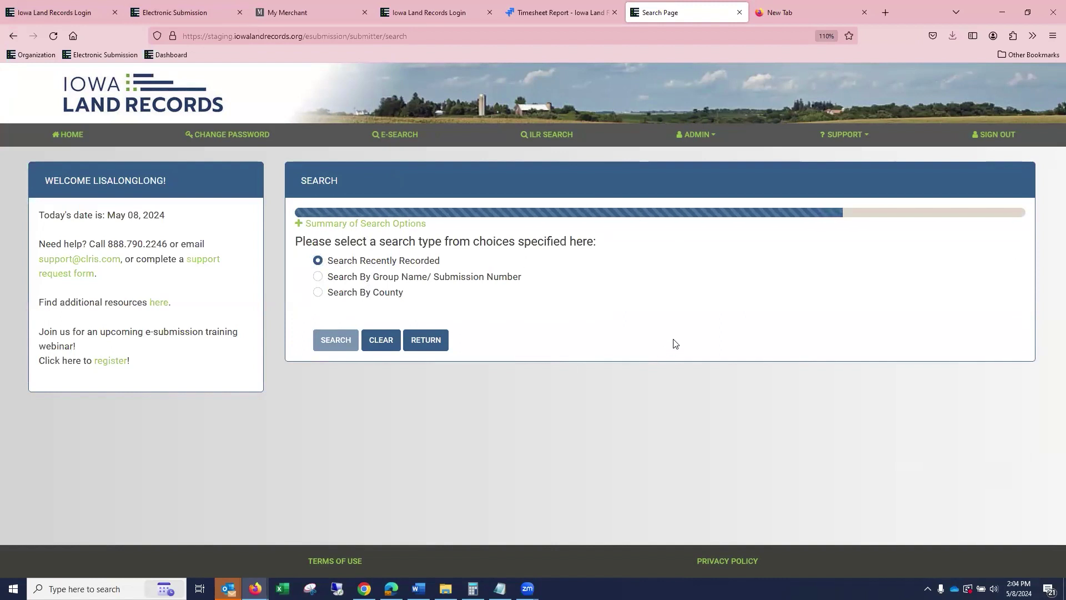
scroll(869, 303, down, 6)
scroll(991, 260, up, 4)
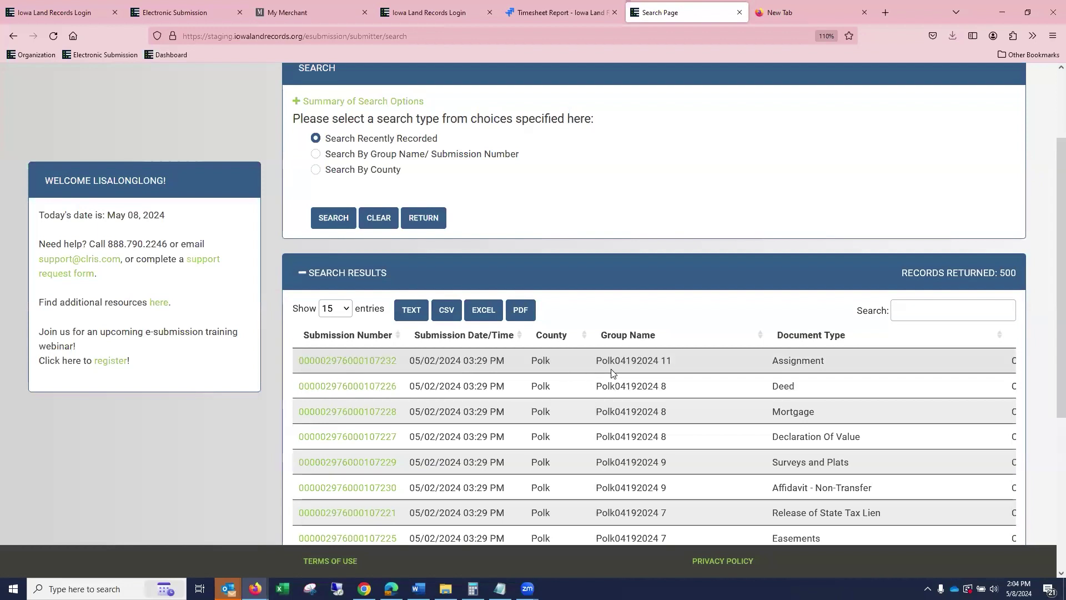
scroll(687, 357, down, 3)
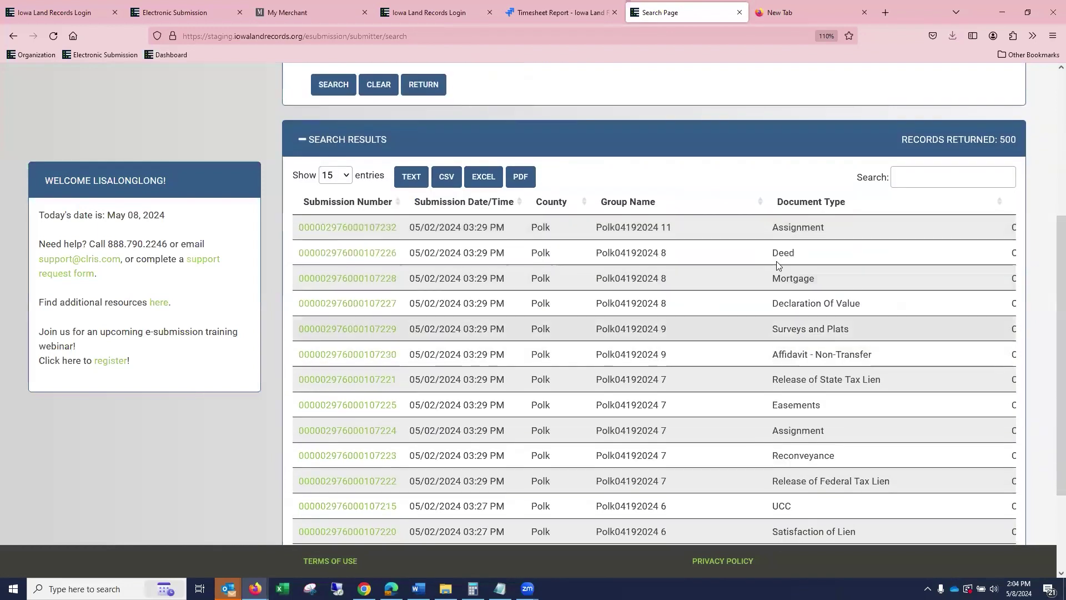
scroll(779, 293, down, 2)
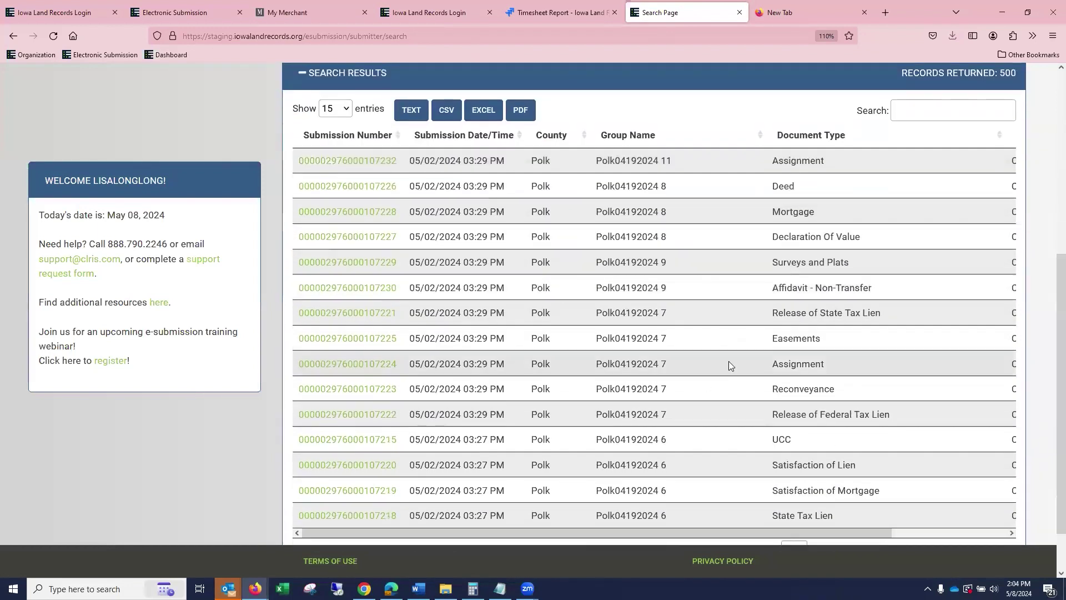
drag(646, 531, 796, 530)
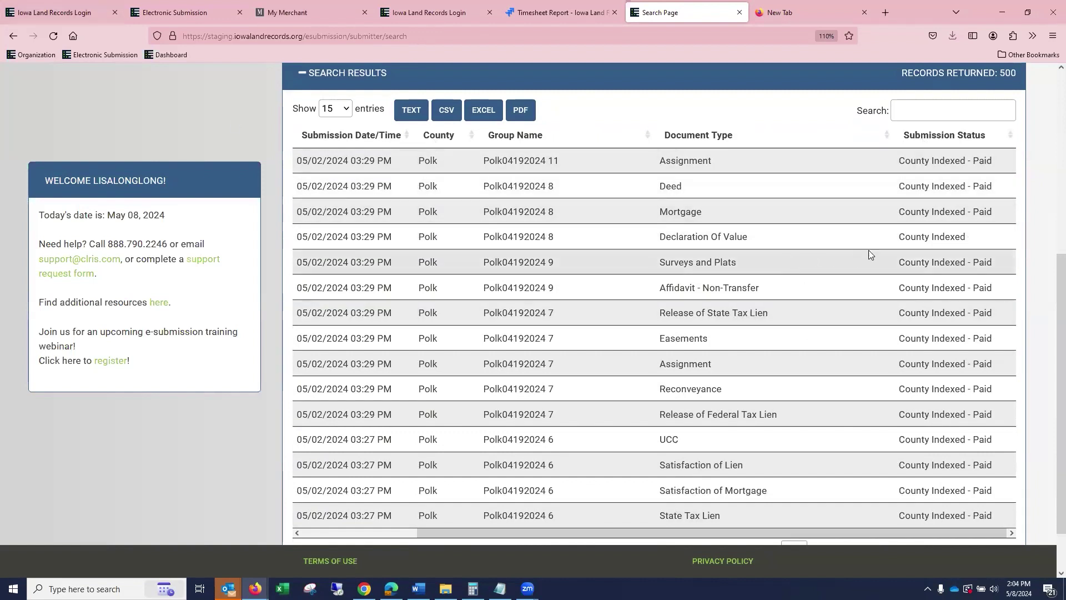
Sort the results by Document Type descending so Warranty Deed entries come first.
click(887, 136)
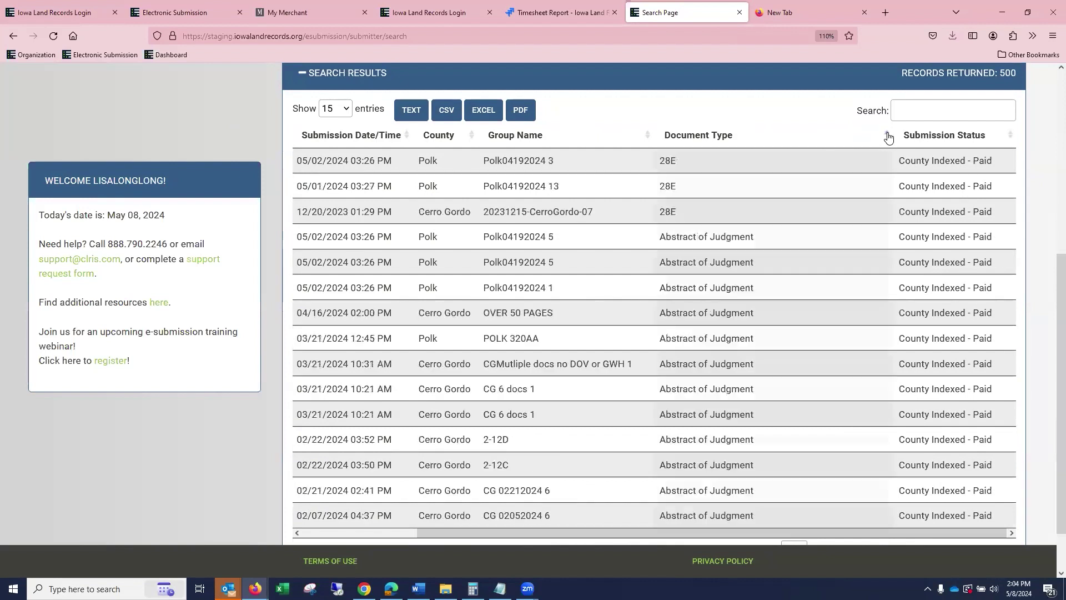
scroll(864, 176, down, 1)
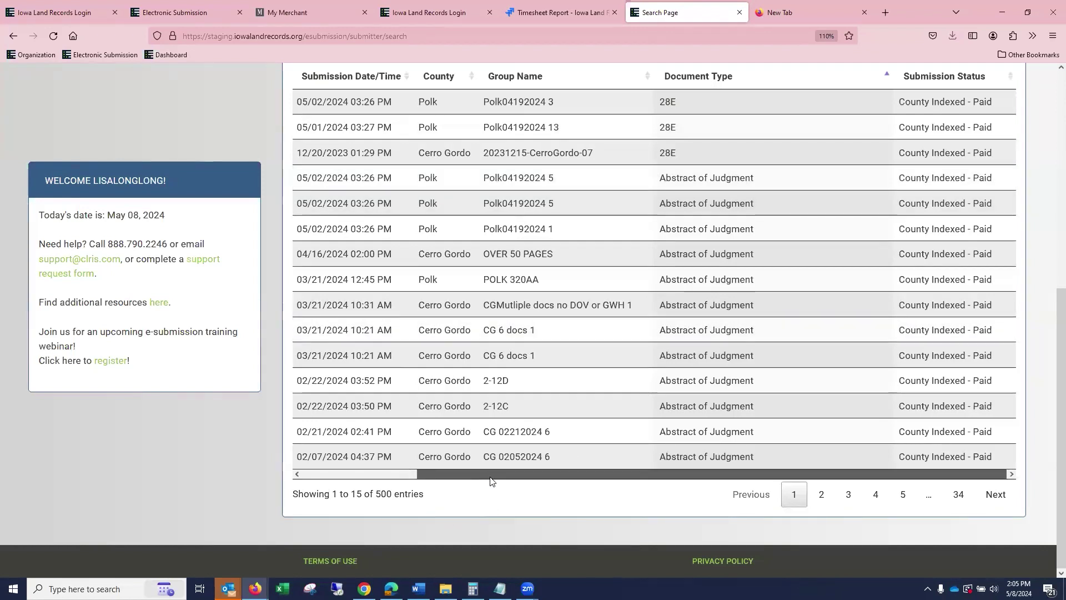
click(884, 74)
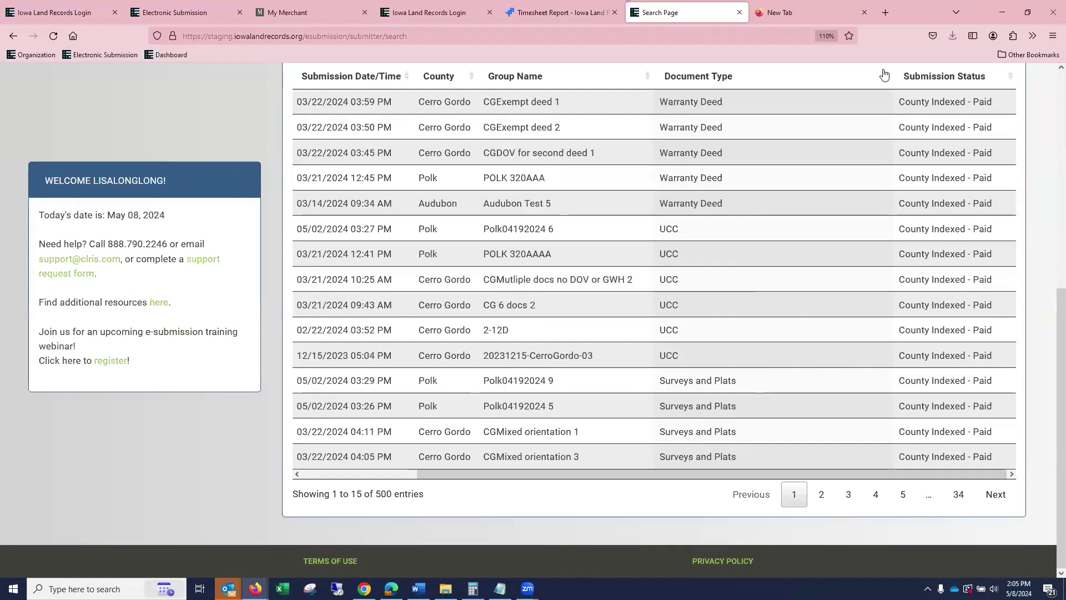
scroll(891, 167, up, 3)
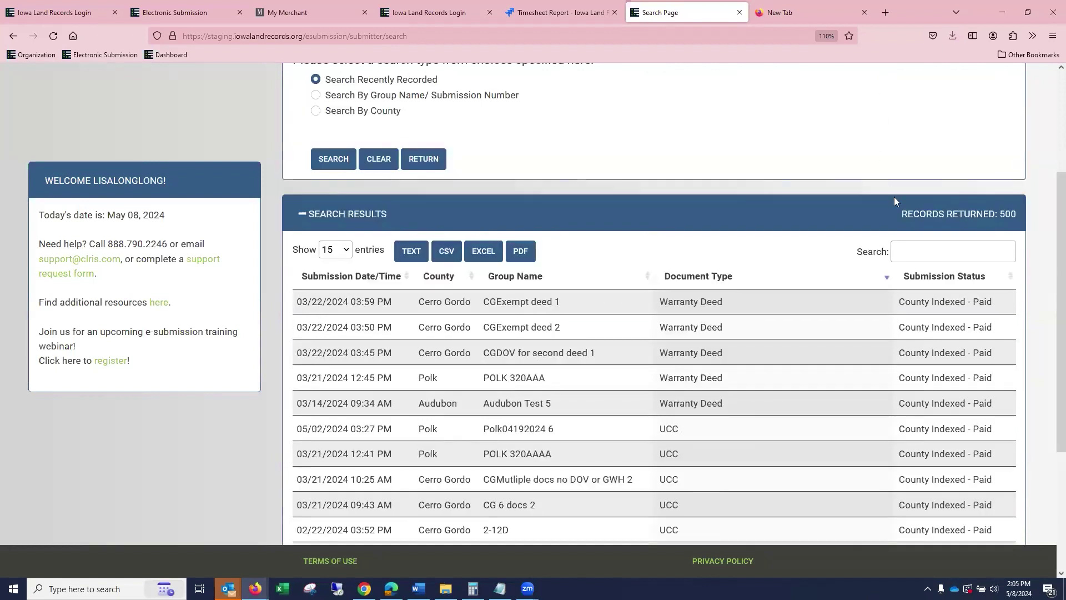
click(911, 248)
Filter the results by 'deed' to 87 entries and view page 2 (entries 16–30).
text(de)
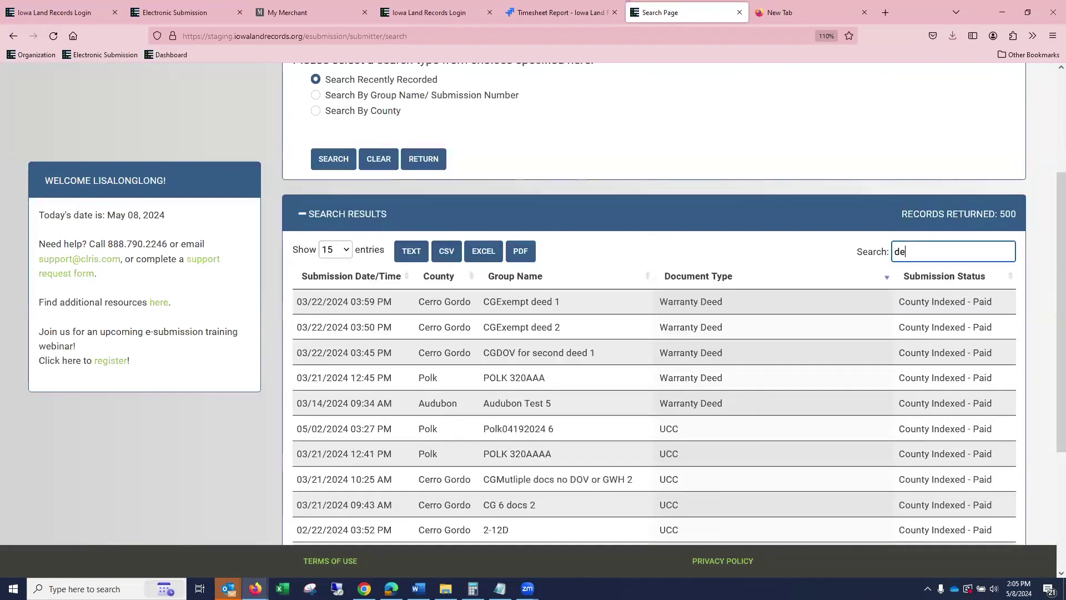
text(ed)
scroll(872, 262, down, 2)
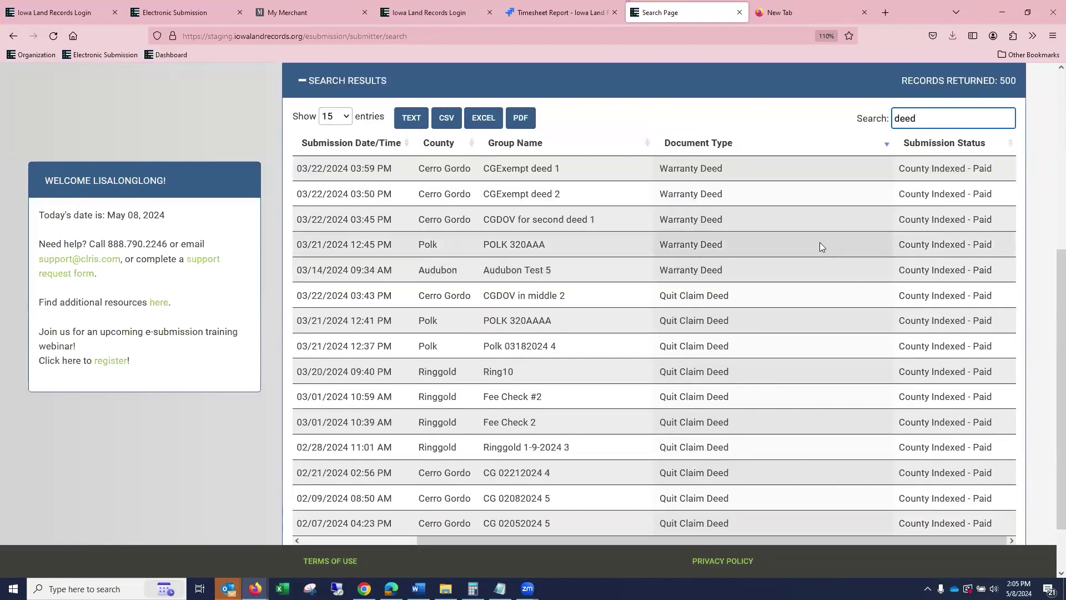
scroll(812, 251, down, 1)
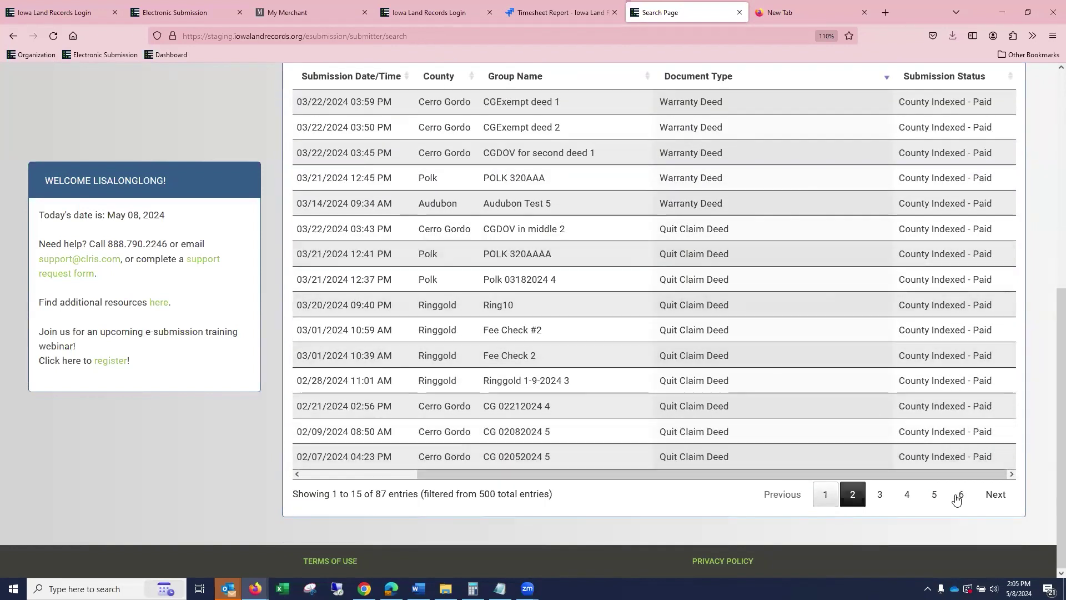
click(997, 496)
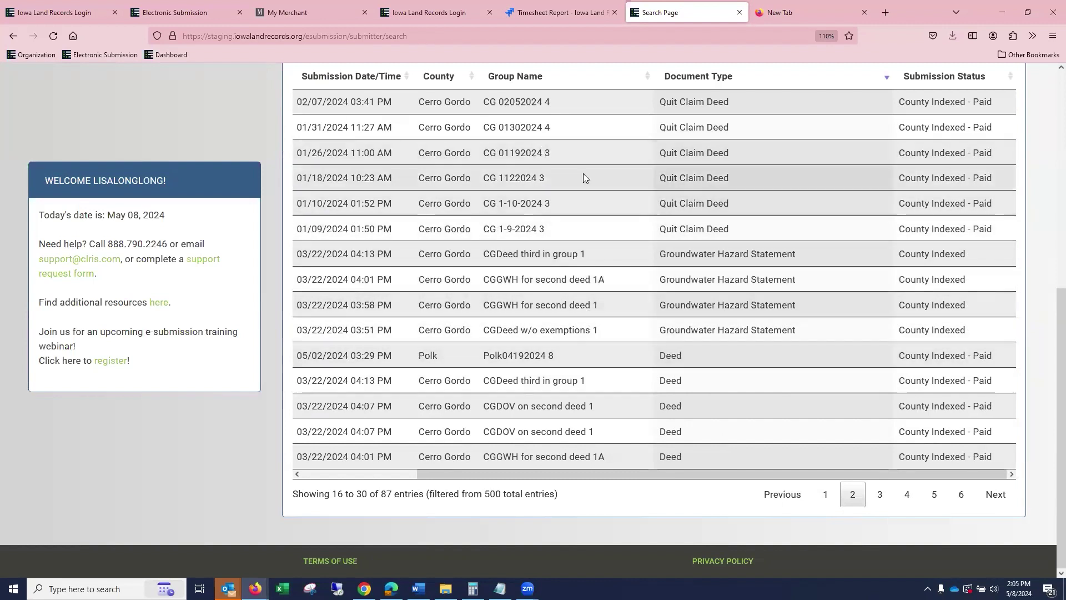
scroll(583, 174, up, 7)
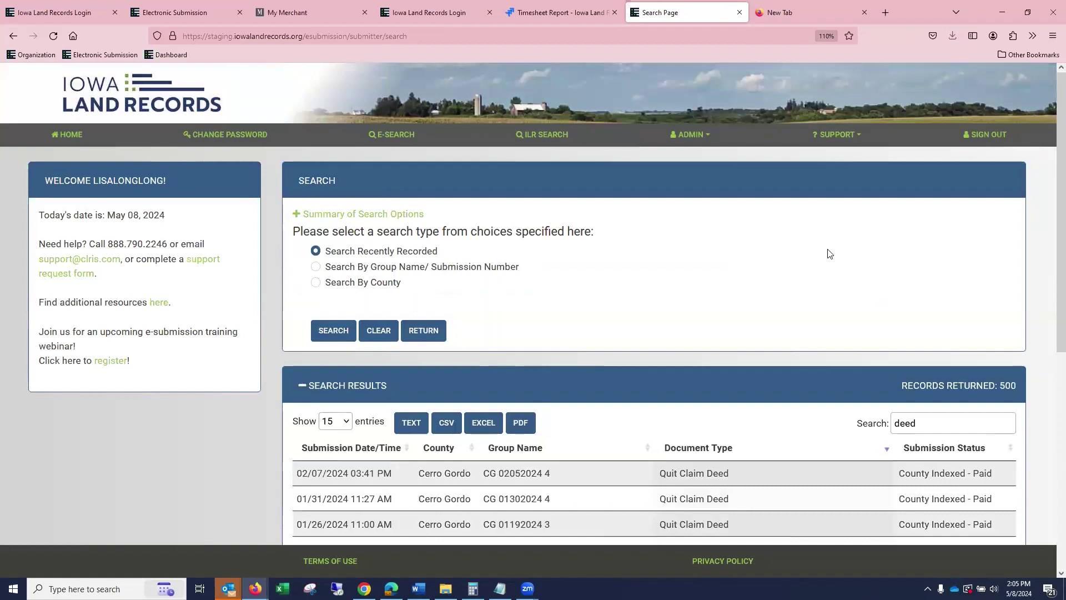
Search groups by the Group Name 'webinar'.
click(316, 267)
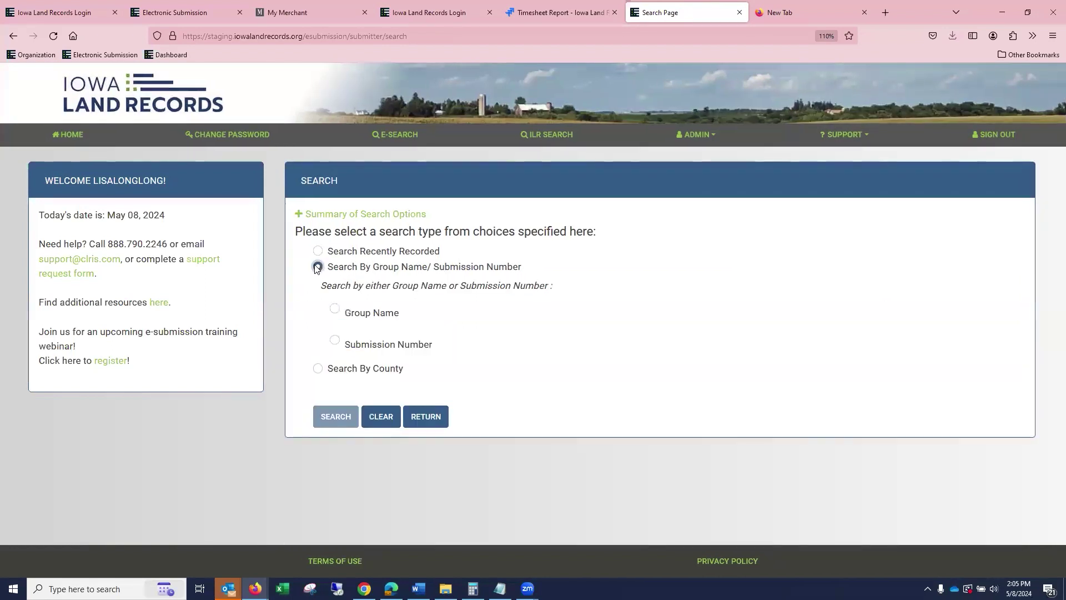
click(335, 310)
click(586, 314)
text(webinar)
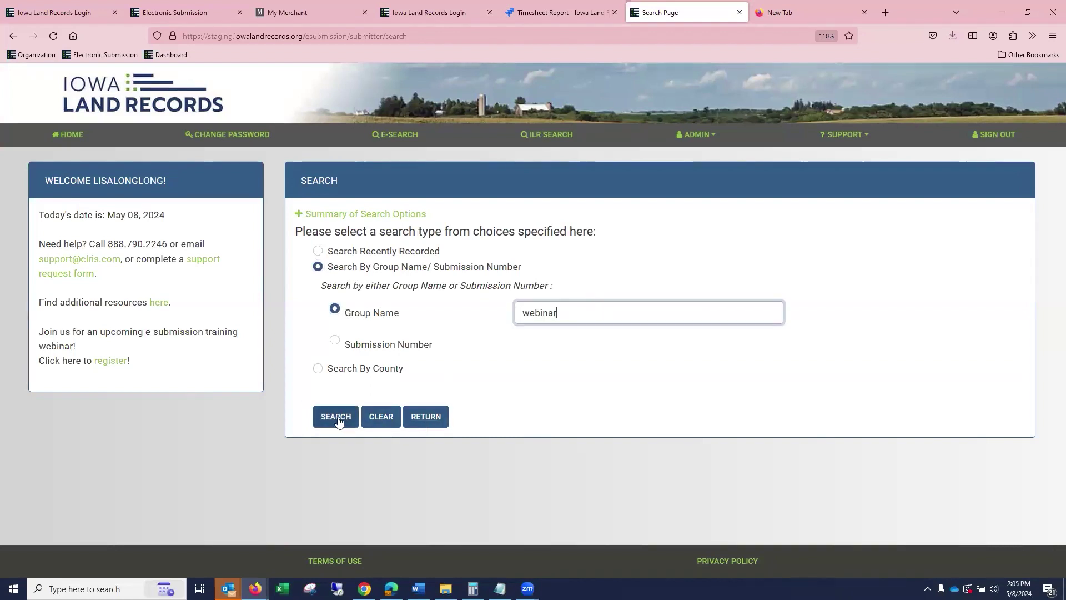
click(336, 417)
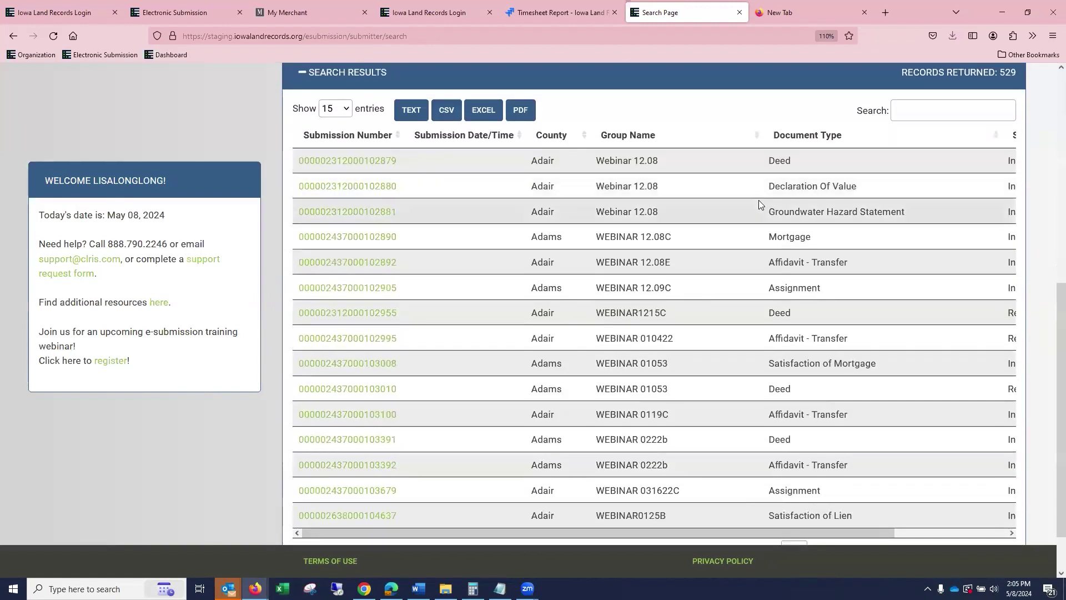
scroll(760, 203, up, 5)
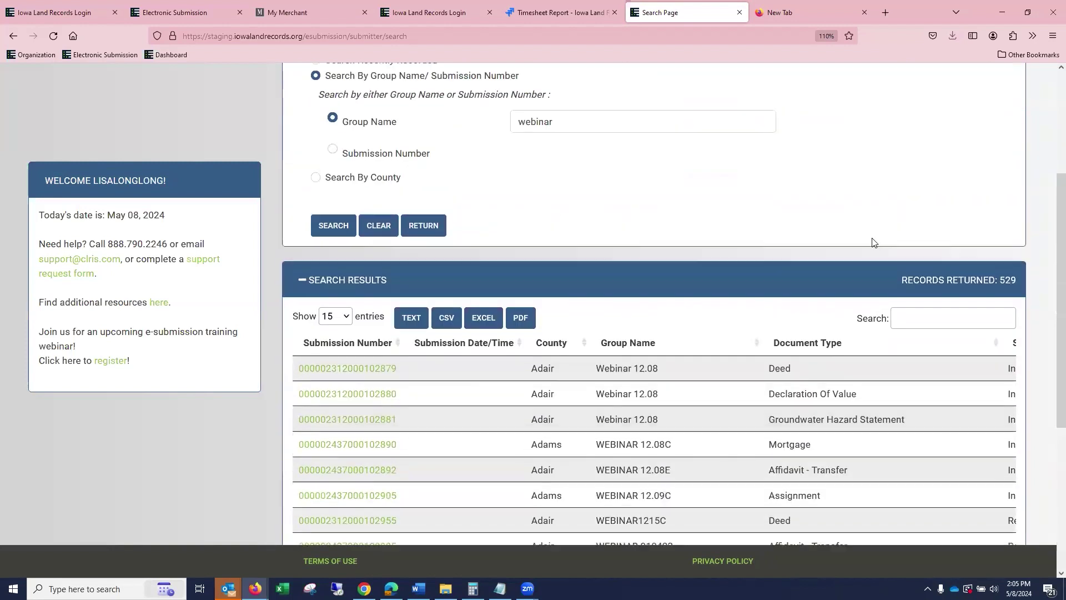
scroll(485, 284, up, 3)
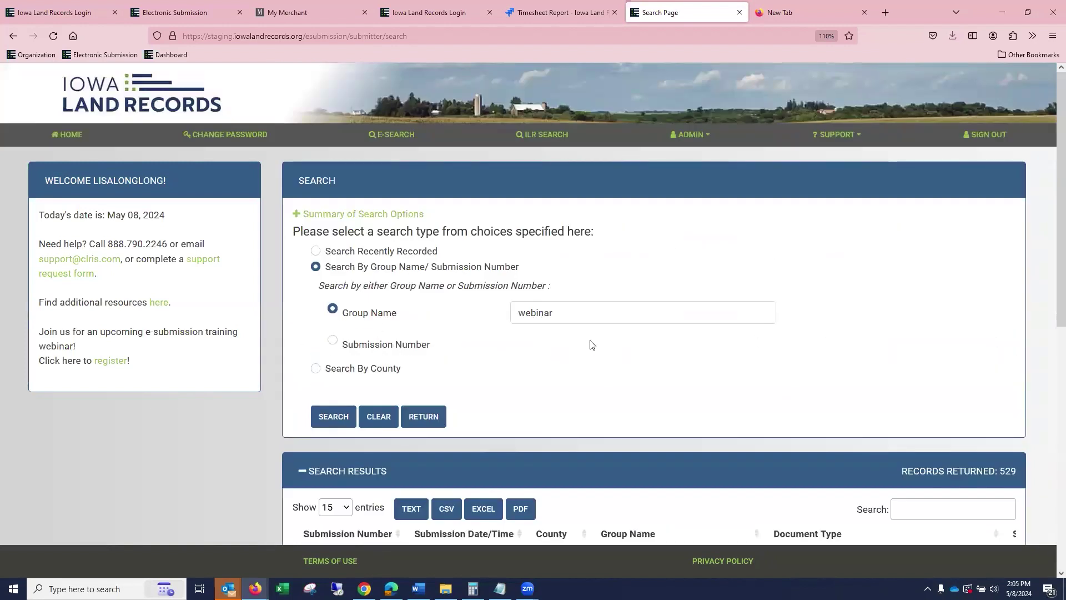
scroll(611, 336, down, 1)
scroll(652, 372, down, 2)
Search Group Name with the copied first submission number, then shorten it toward 102879.
drag(430, 359, 298, 363)
right_click(304, 363)
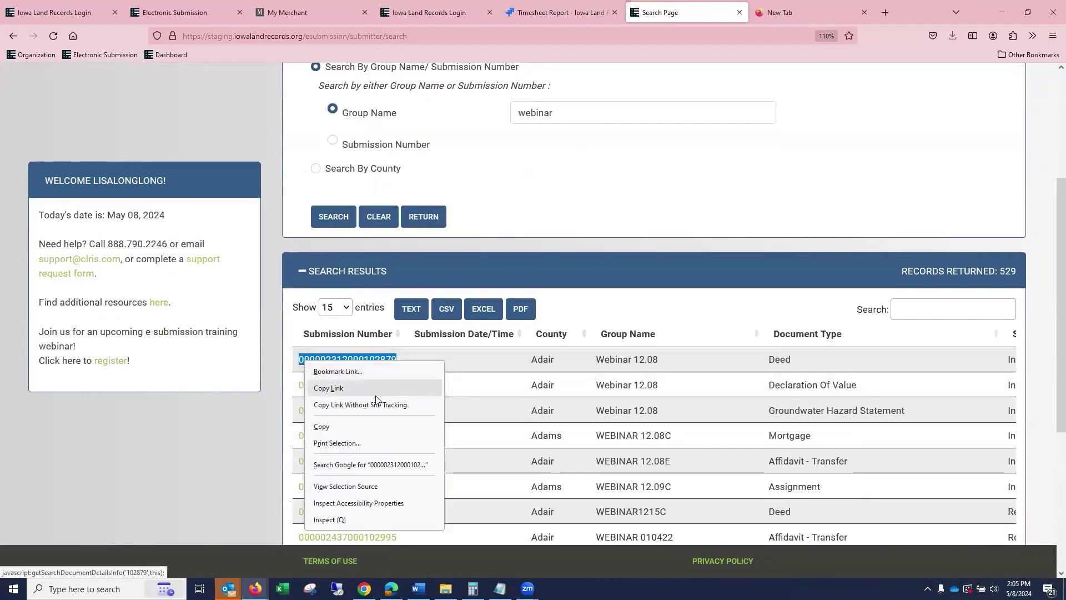
click(362, 427)
click(565, 113)
drag(565, 112, 448, 113)
key(ctrl+v)
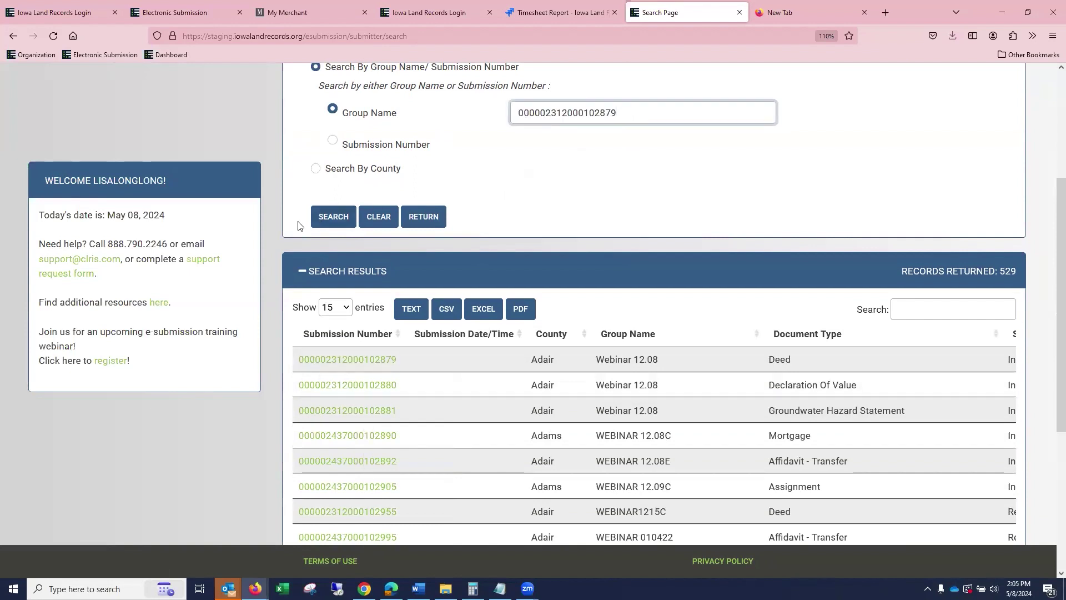
click(328, 218)
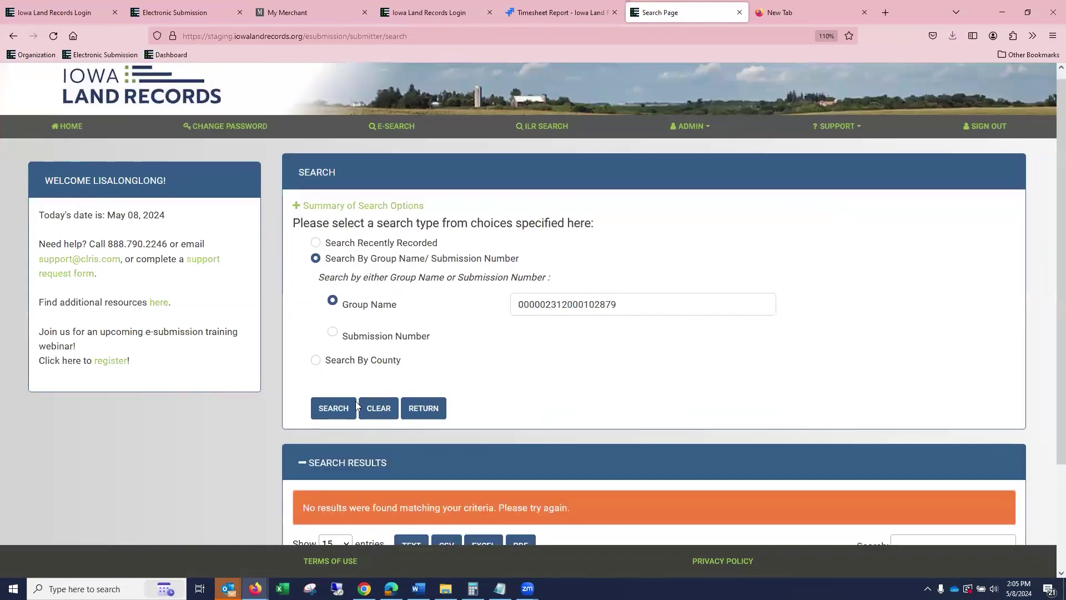
scroll(357, 405, down, 2)
click(629, 177)
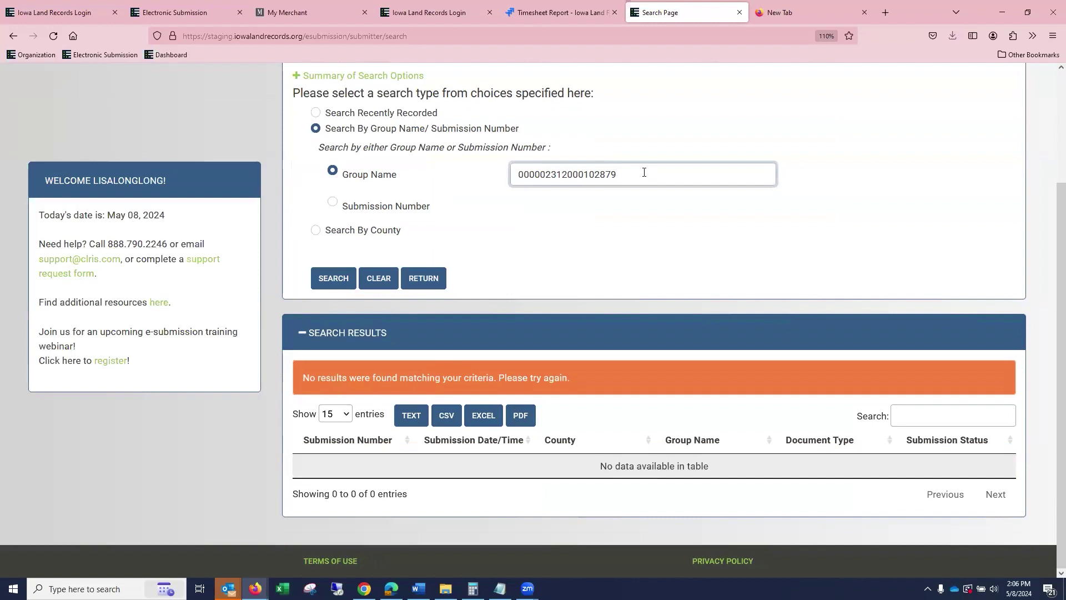
drag(644, 172, 477, 170)
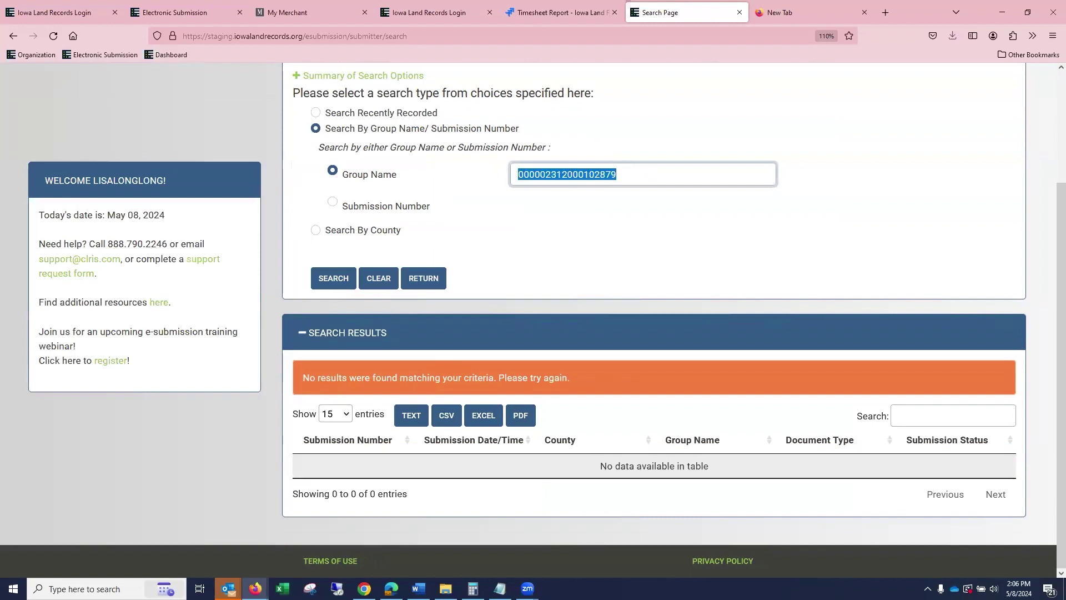
text(102)
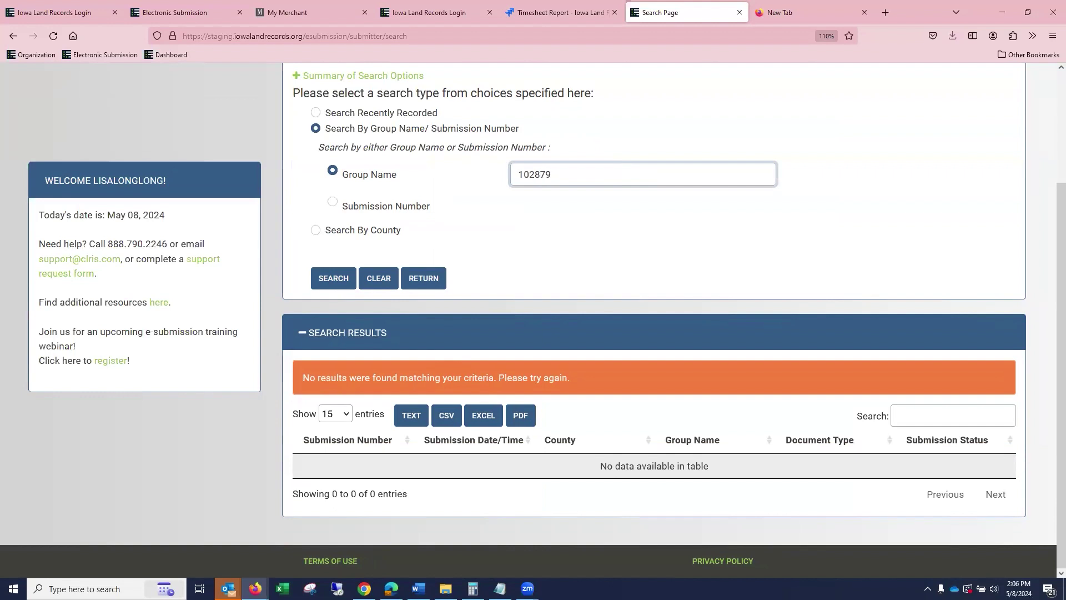
Find the Webinar 12.08 Deed by its pasted submission number, then switch to county search.
click(331, 279)
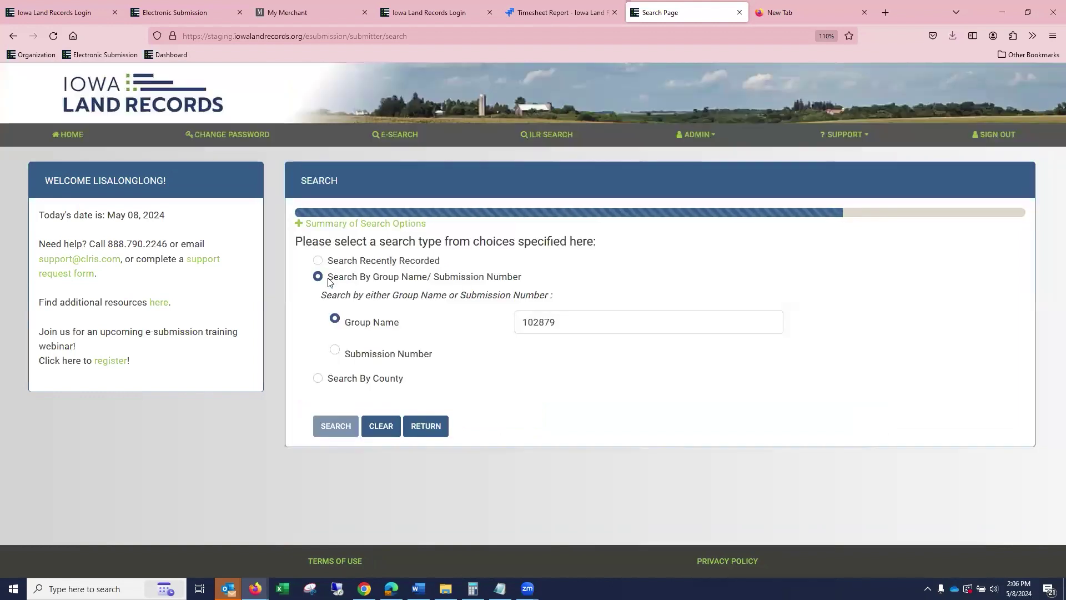
scroll(353, 416, down, 3)
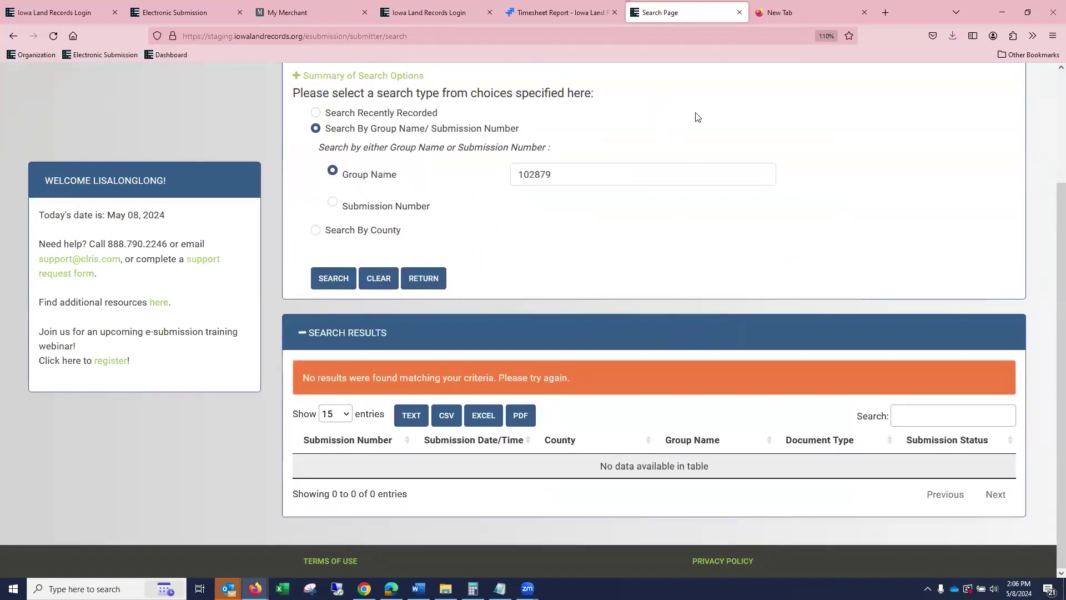
click(333, 202)
click(605, 202)
right_click(605, 204)
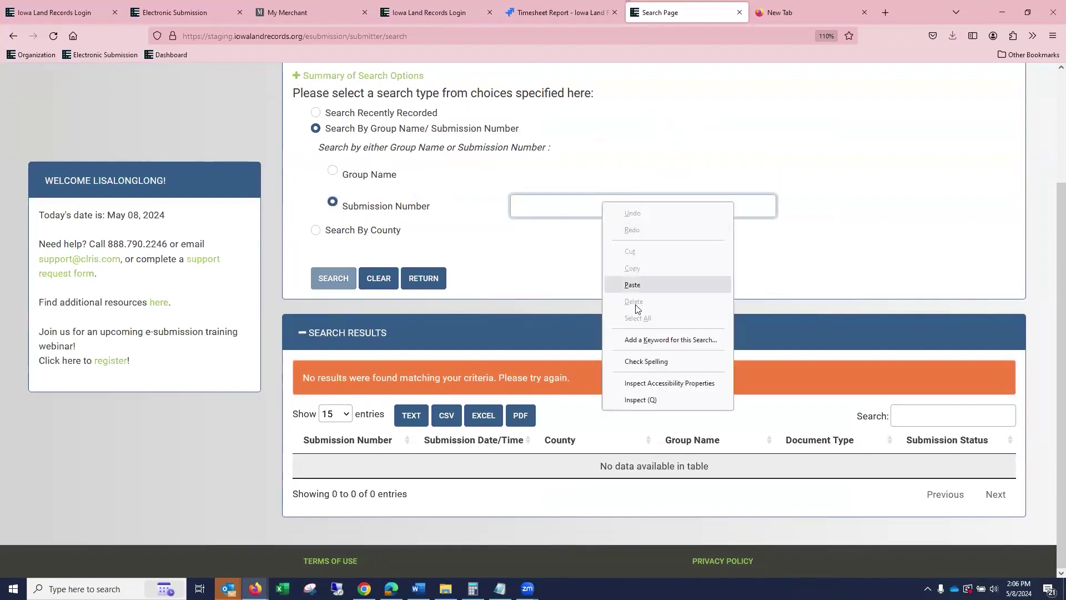
click(638, 284)
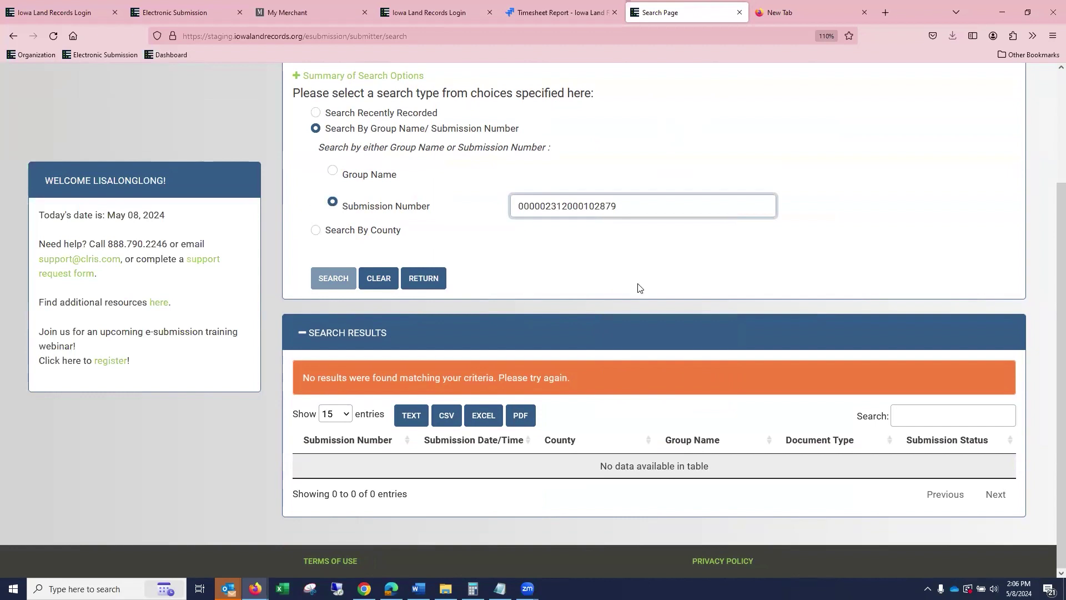
click(332, 279)
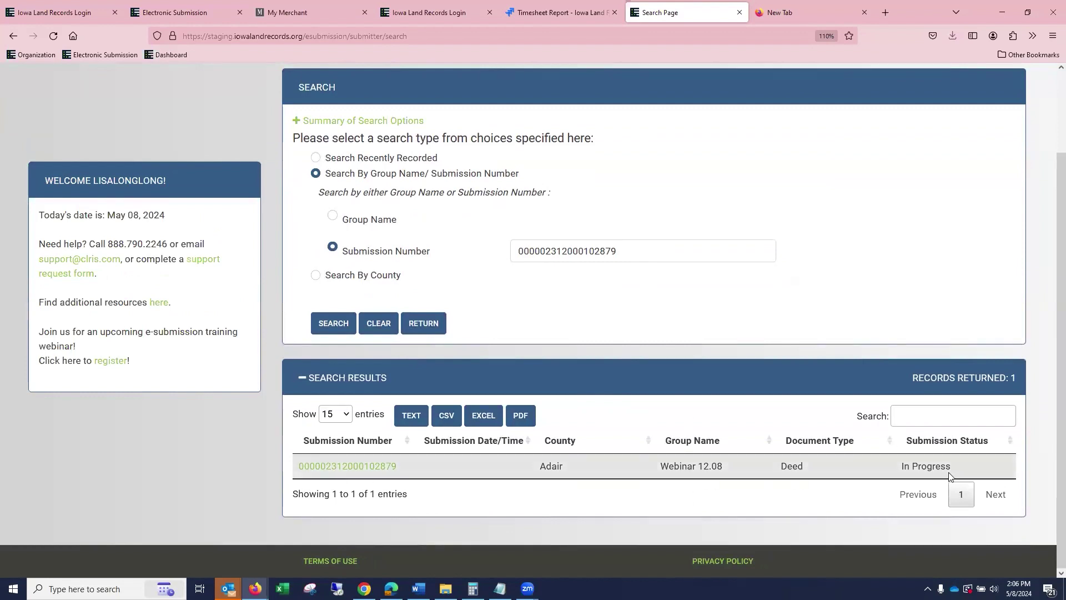
click(316, 275)
scroll(588, 286, down, 20)
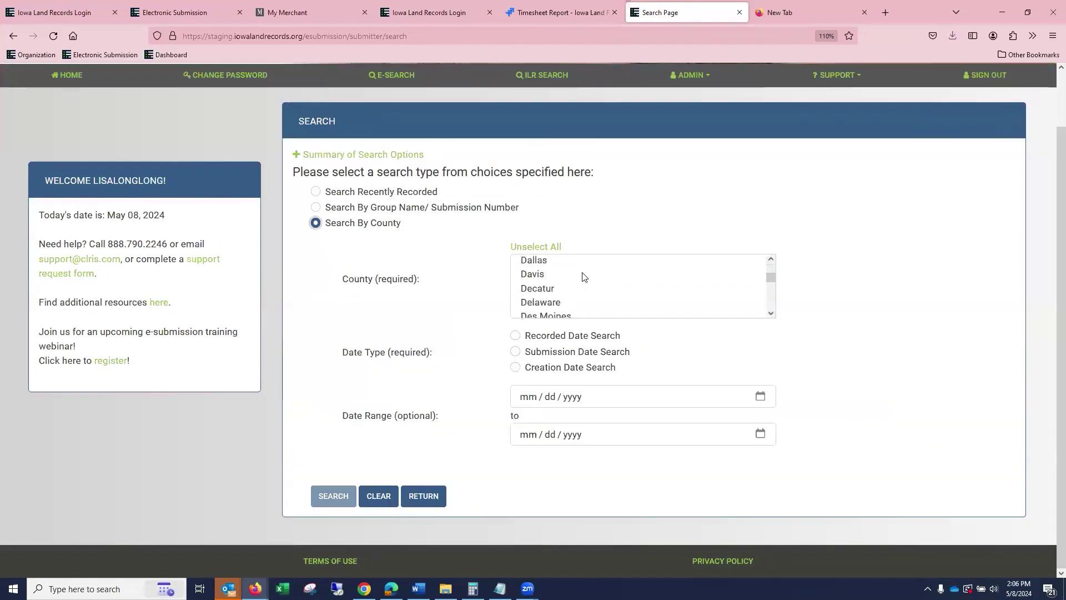
Search Polk County by submission date from 04/01/2024 to 05/08/2024.
scroll(607, 288, up, 2)
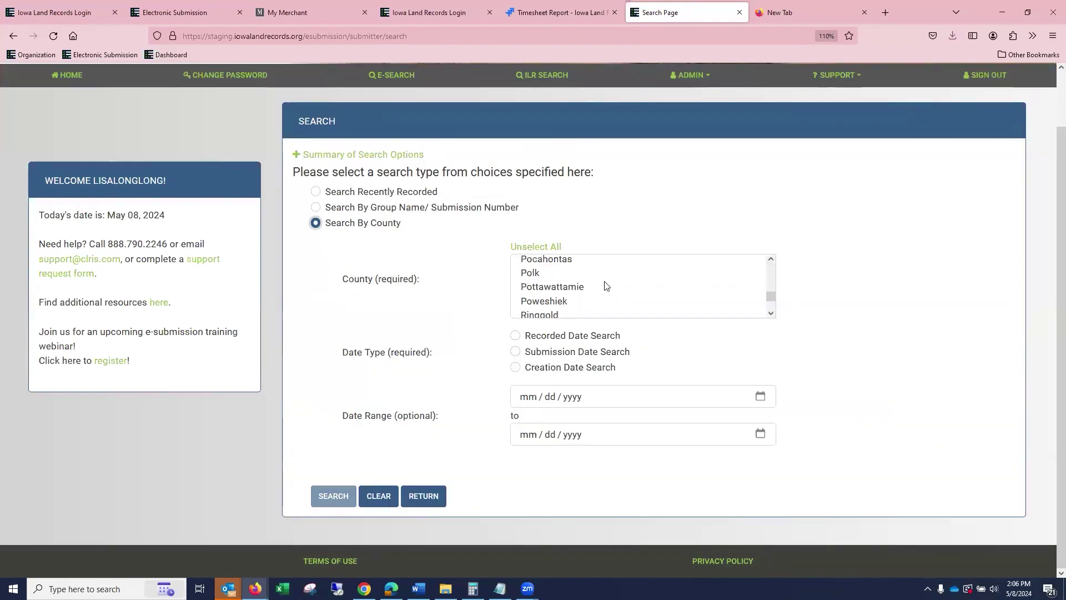
click(577, 306)
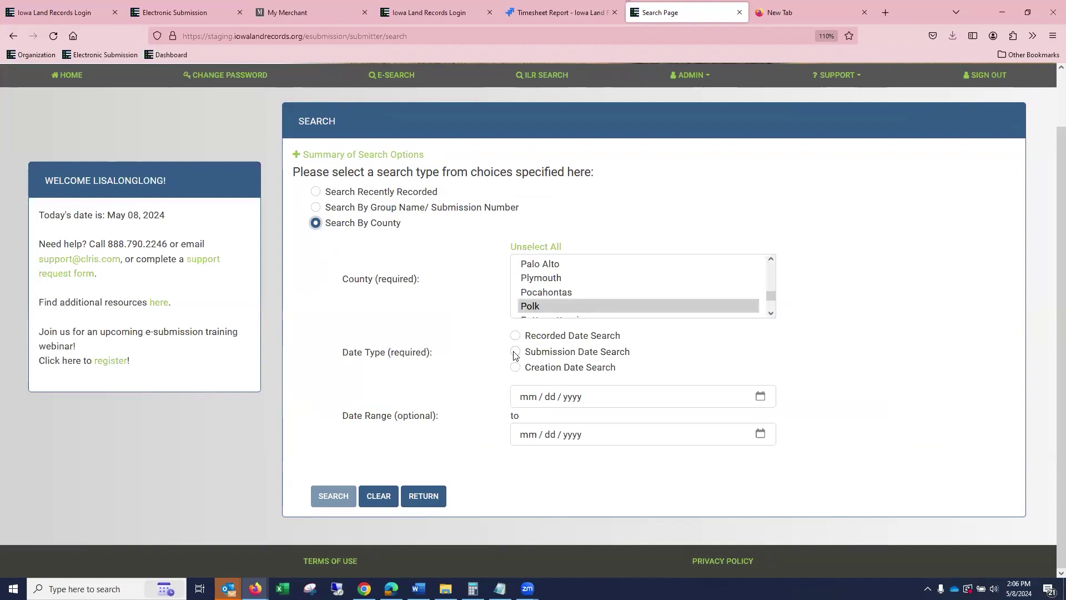
click(516, 352)
click(527, 395)
text(05)
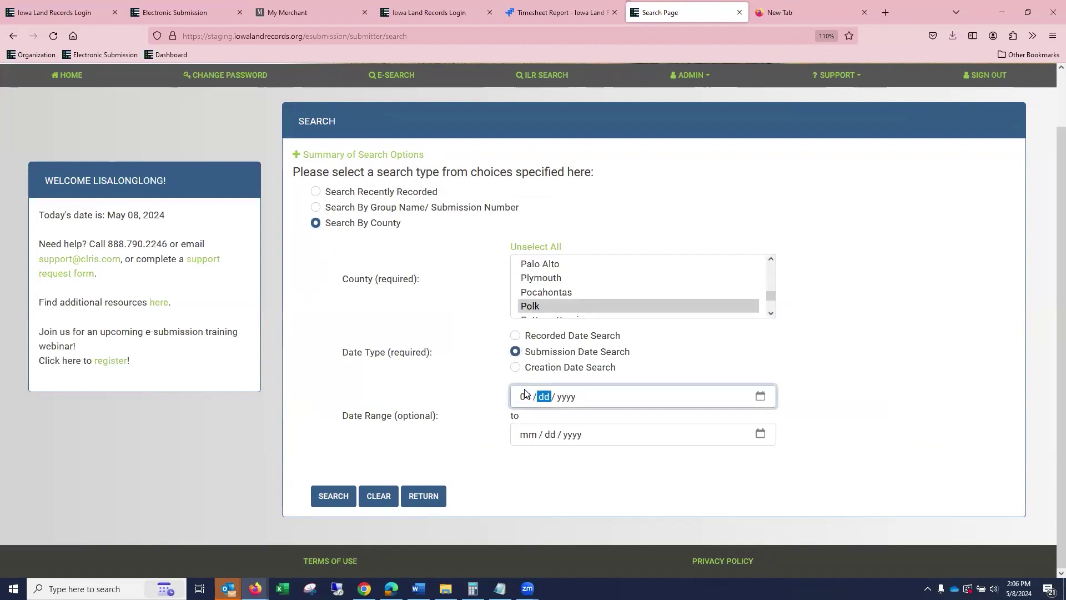
text( / 01 / 2024)
key(Tab)
text(04 / 30 /)
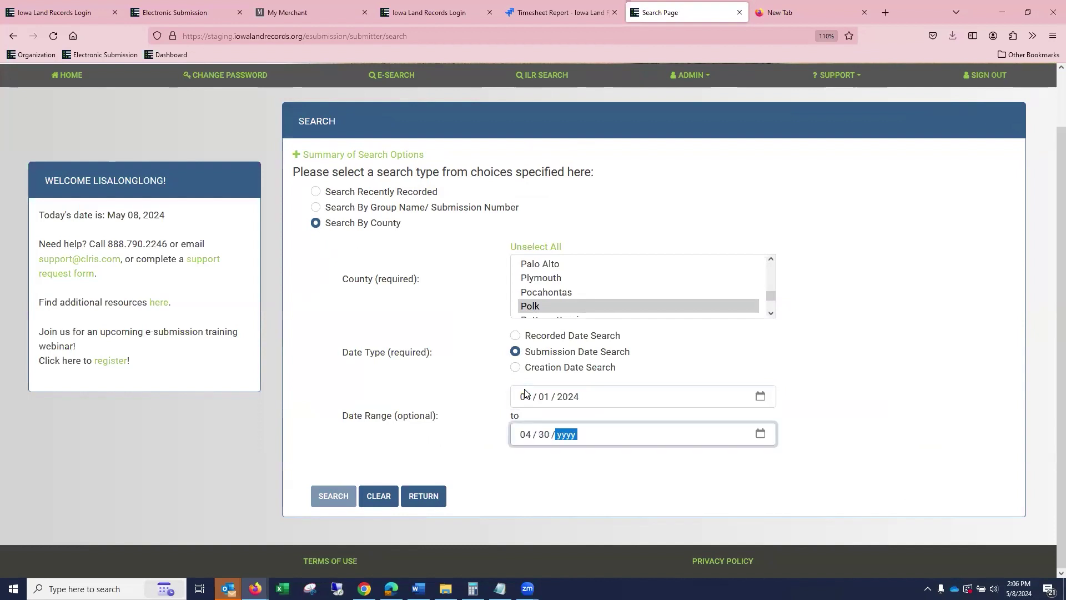
key(shift+Tab)
key(shift+Tab)
text(5 / 08 / 2024)
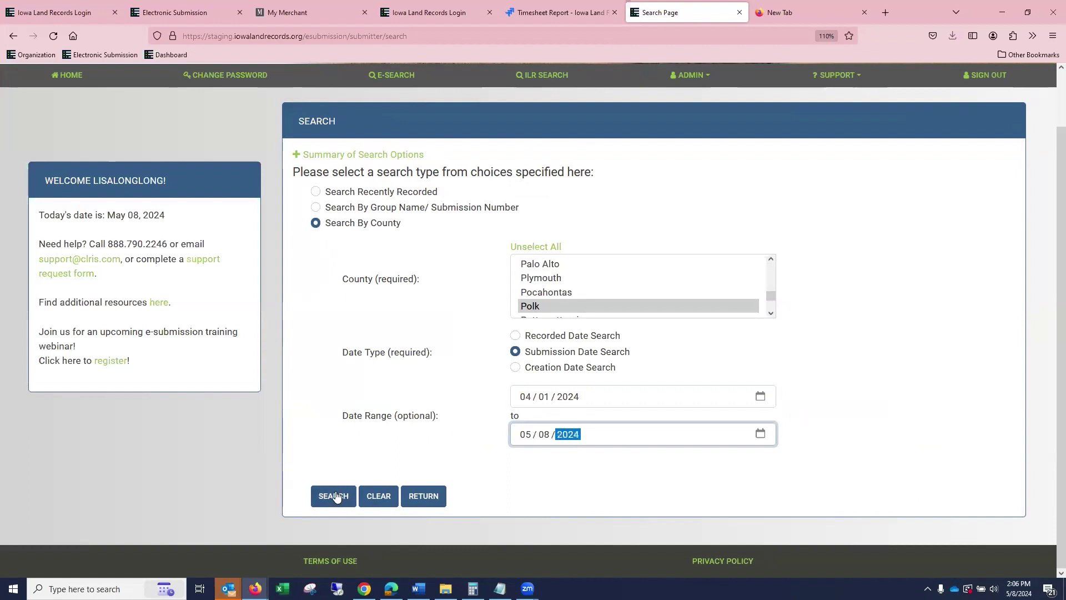
click(334, 495)
Sort the 163 results by Group Name ascending.
scroll(874, 283, down, 10)
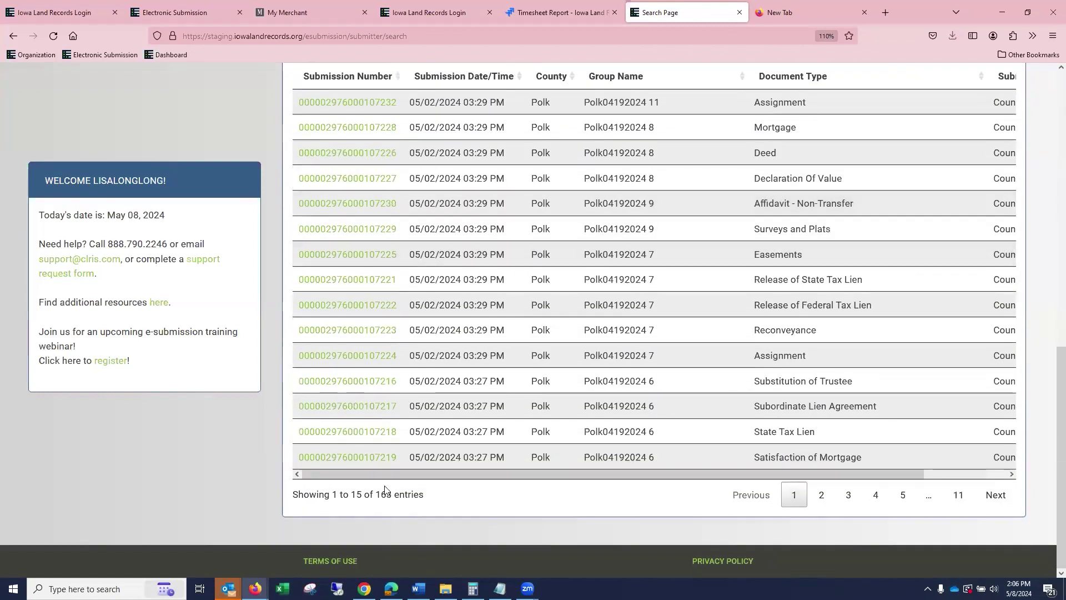
scroll(722, 223, up, 3)
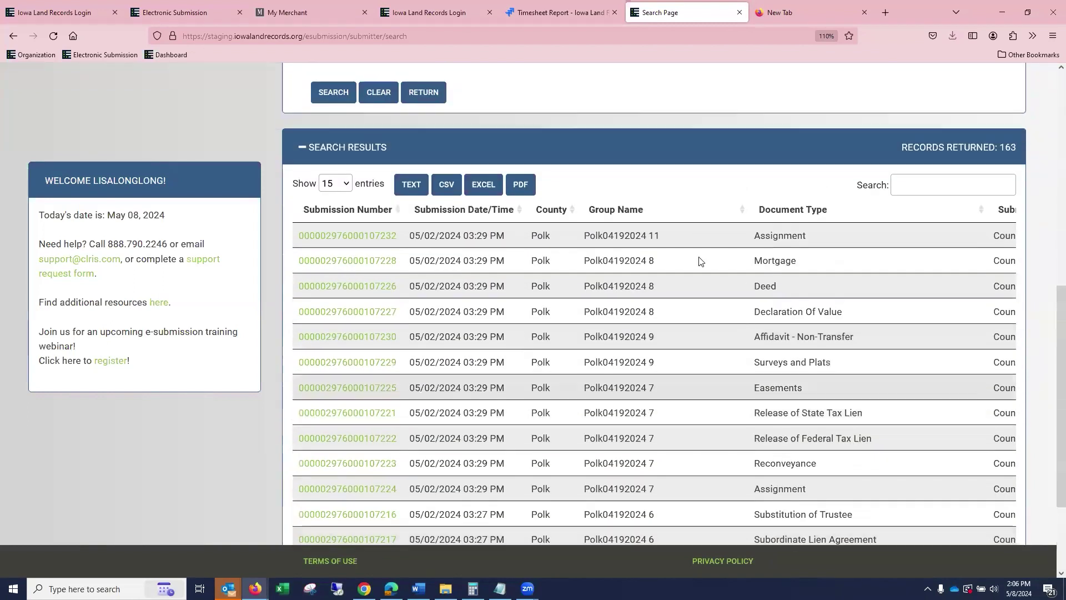
click(744, 212)
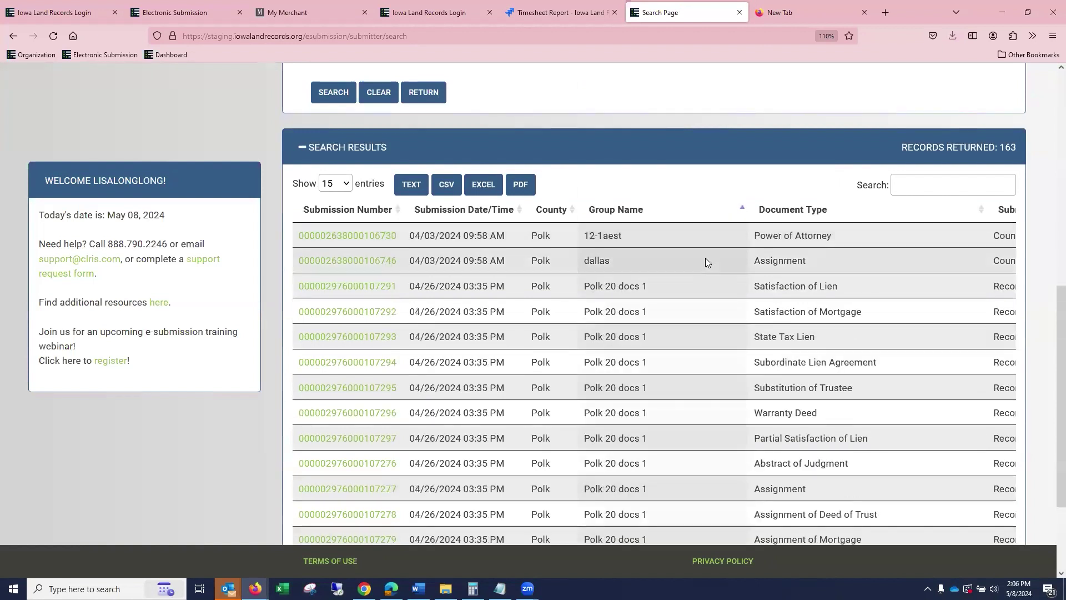
scroll(705, 259, down, 3)
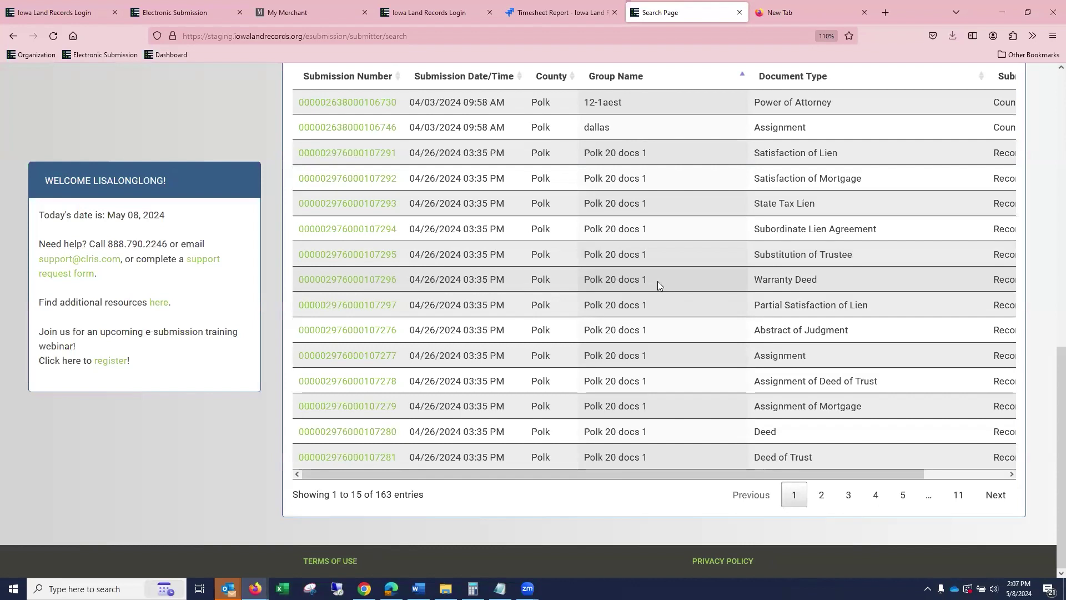
scroll(615, 233, up, 5)
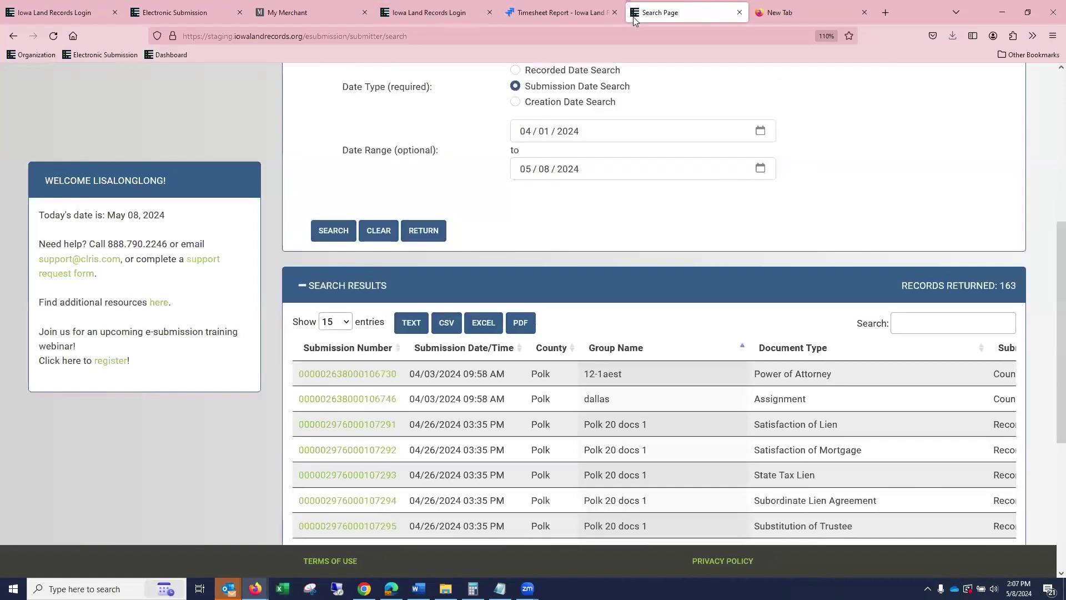
scroll(675, 123, up, 5)
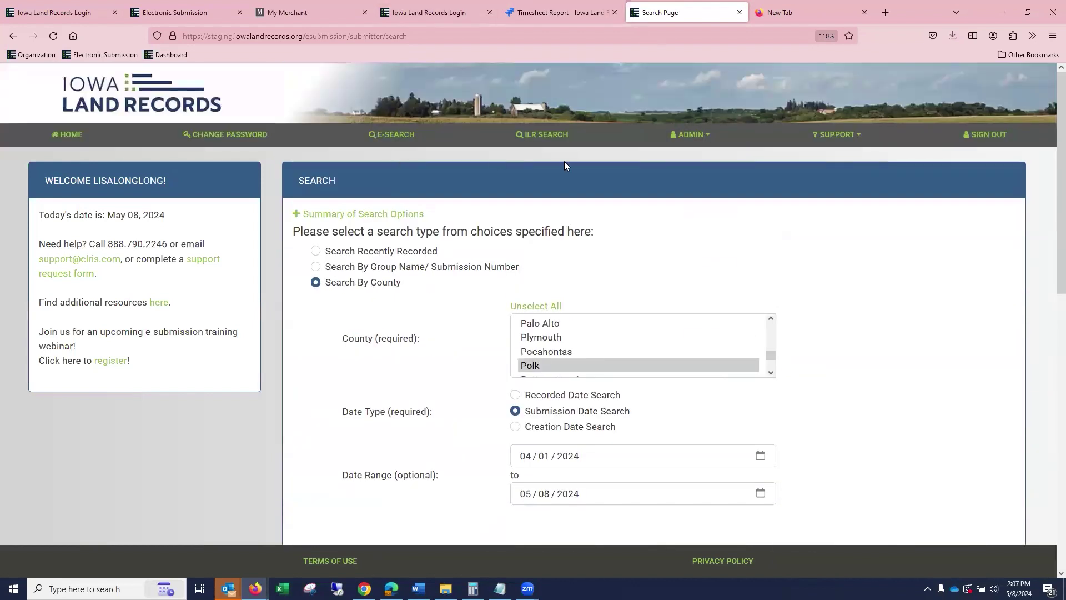
click(558, 139)
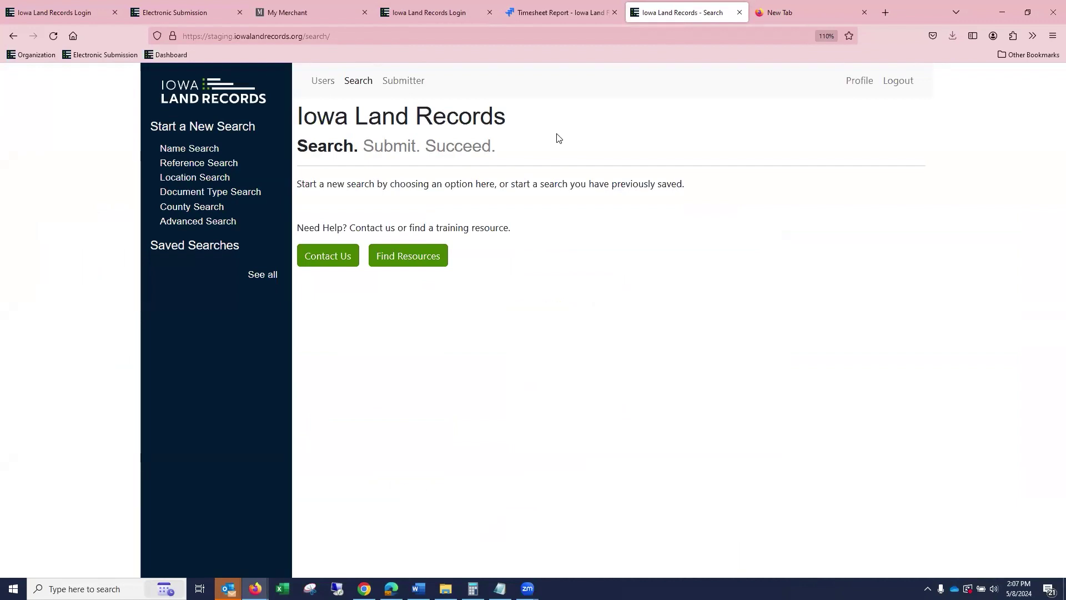
click(217, 88)
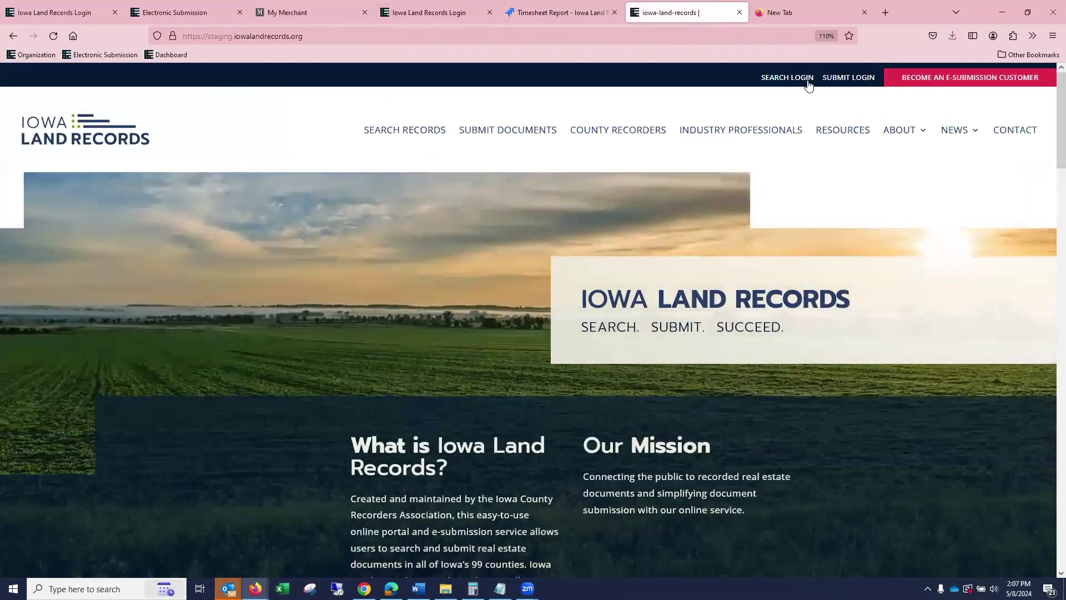
click(799, 77)
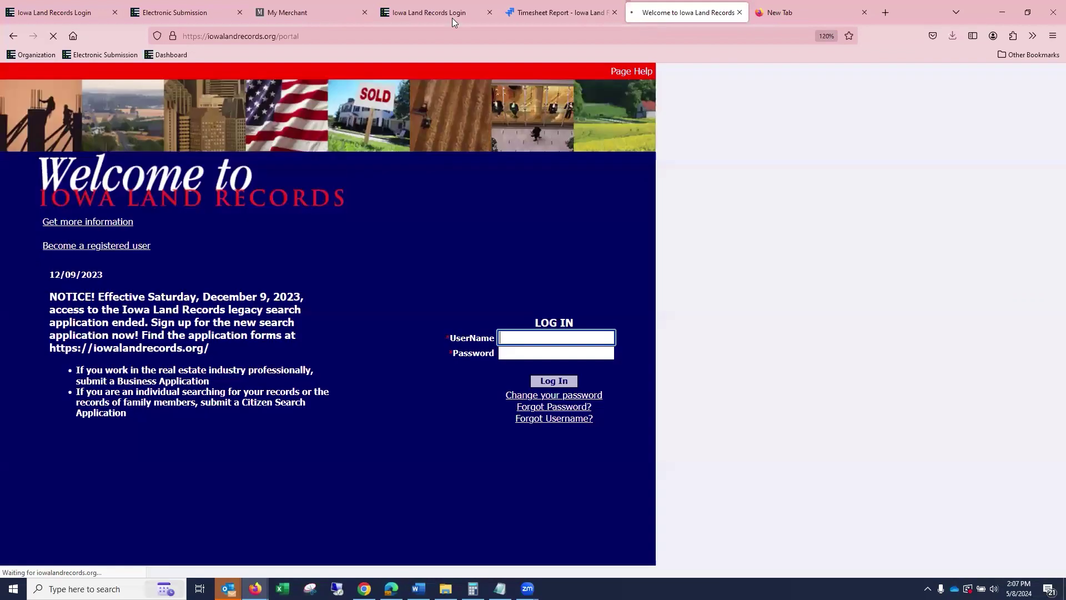
click(13, 36)
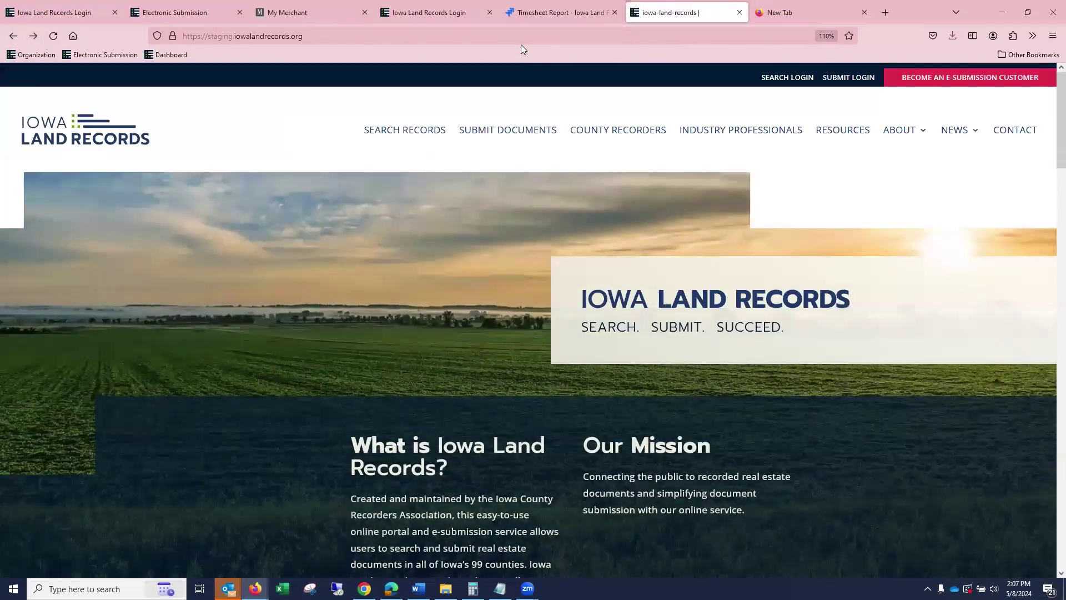
click(507, 36)
click(507, 37)
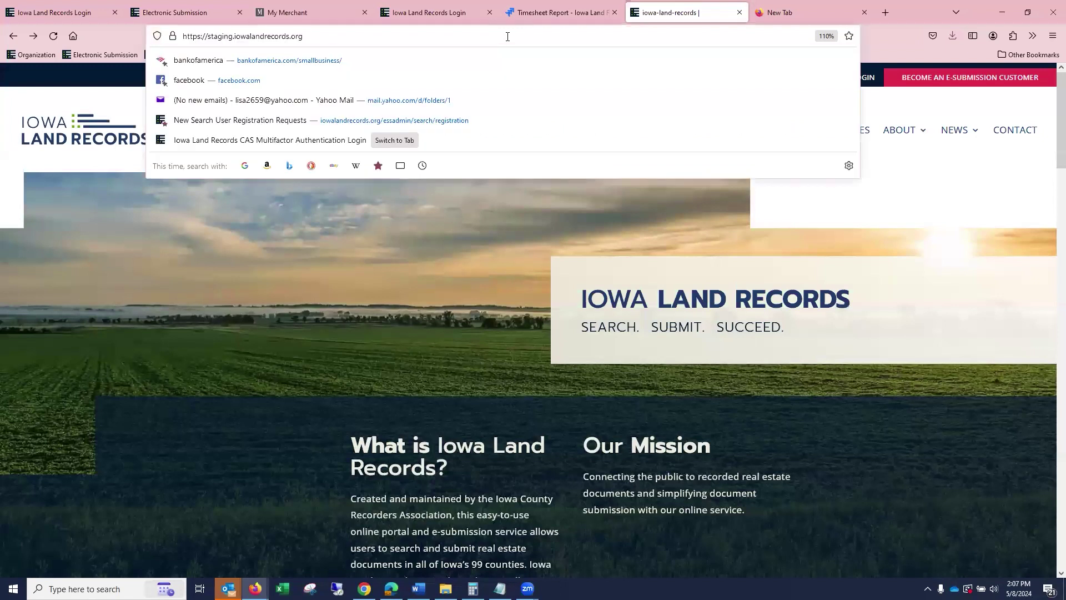
text(/cas)
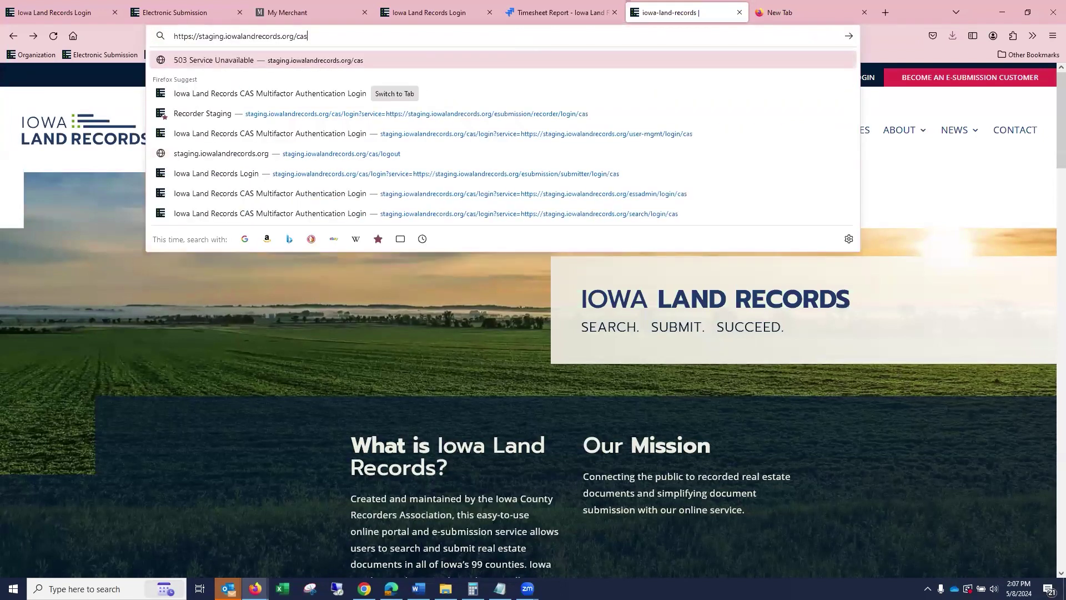
key(Return)
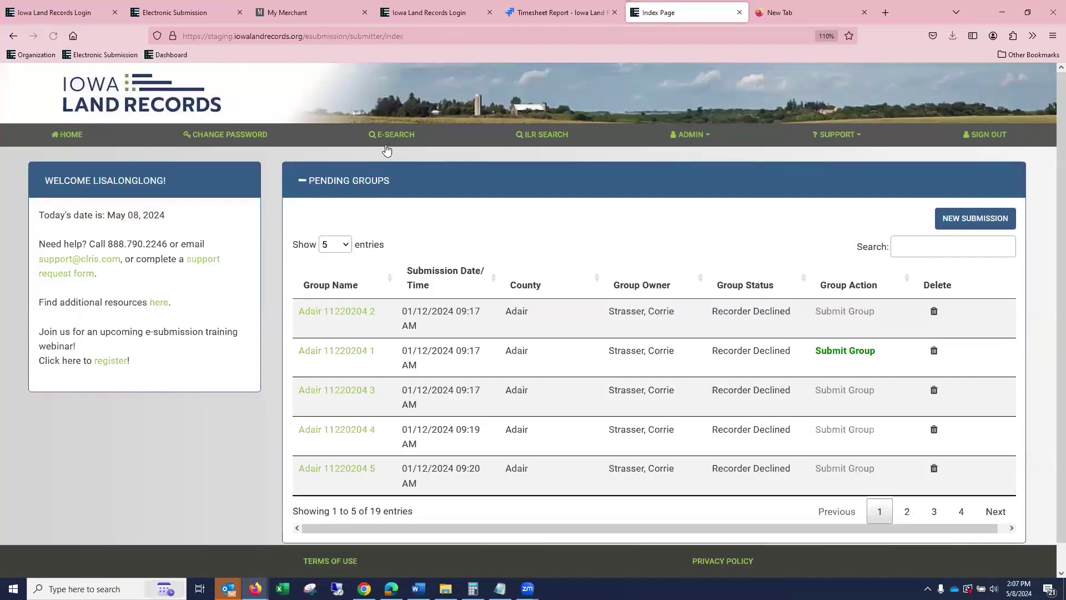
Open Admin > Submitter Information and put it in edit mode.
click(691, 136)
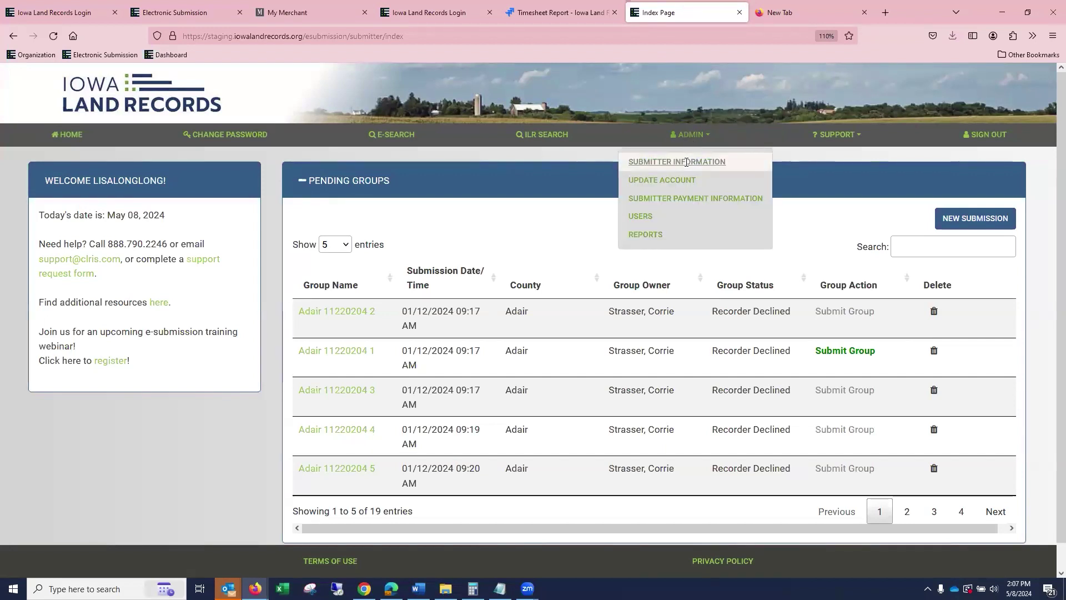
click(688, 162)
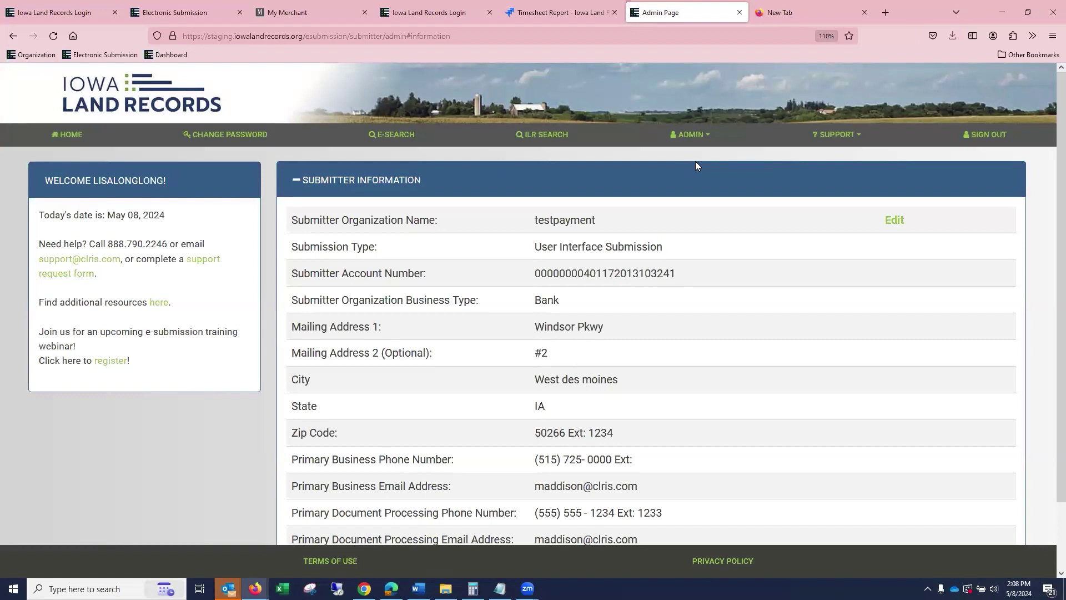
scroll(716, 245, down, 2)
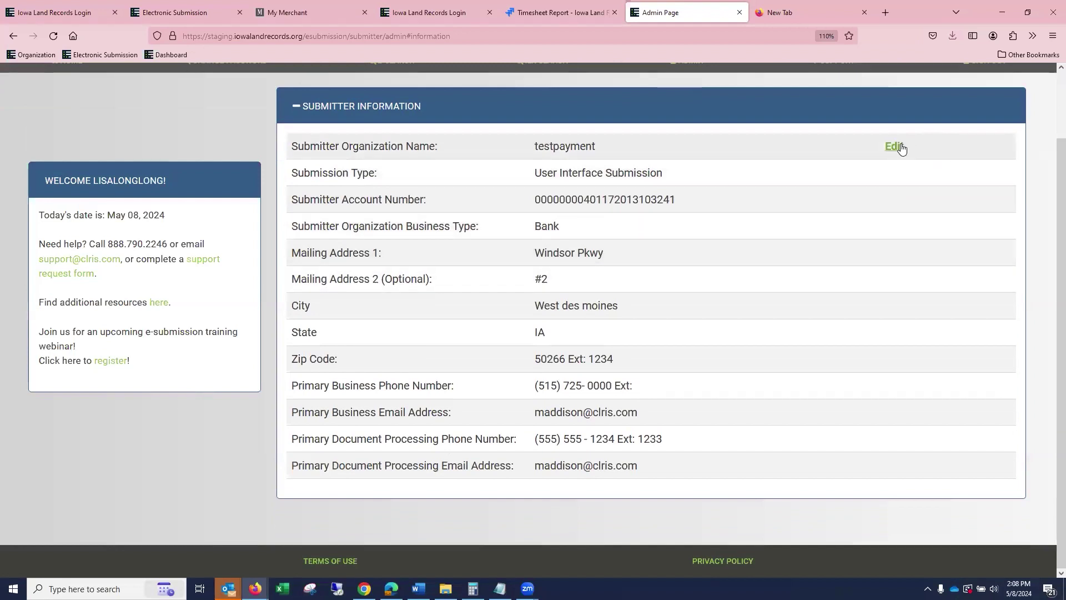
click(894, 146)
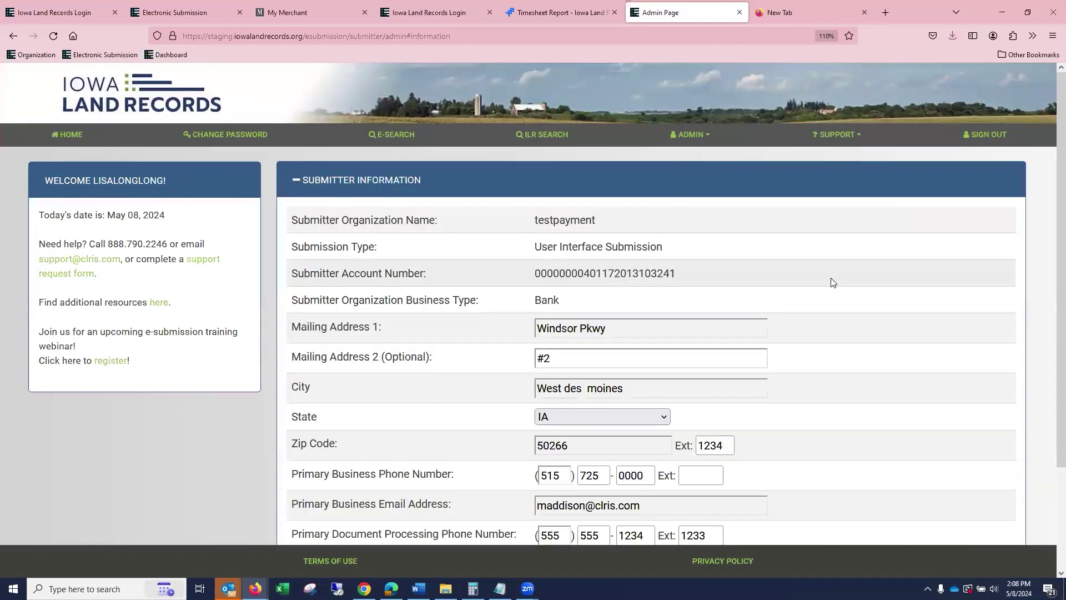
Change Mailing Address 1 from 'Windsor Pkwy' to 'Windsor Parkway' and save.
scroll(833, 278, down, 3)
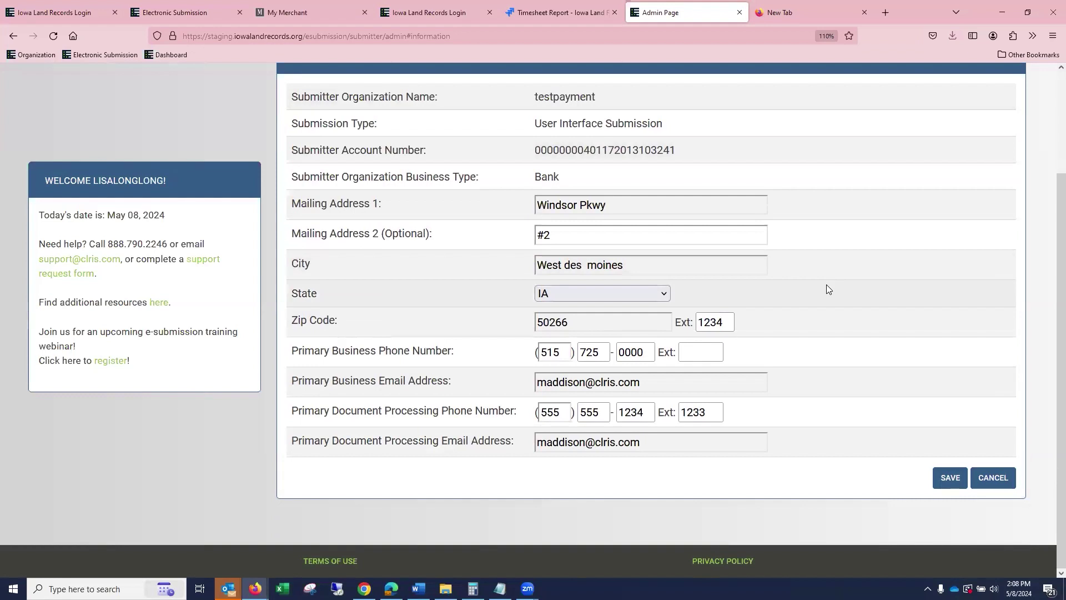
click(659, 206)
drag(608, 207, 581, 211)
text(S)
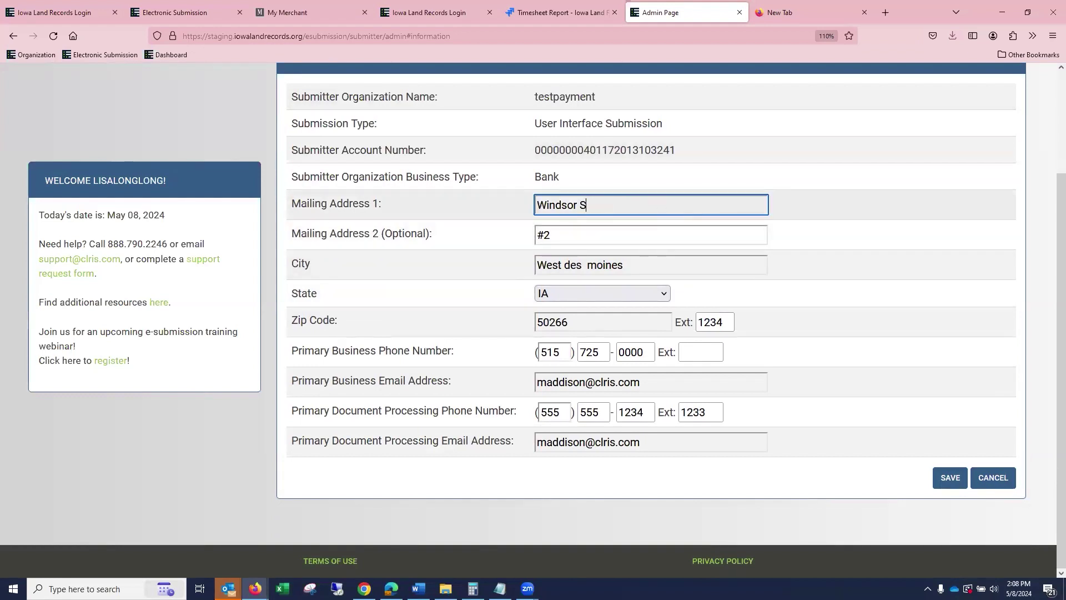
text(trrt)
key(BackSpace)
key(BackSpace)
key(BackSpace)
key(BackSpace)
key(BackSpace)
text(Parks)
key(BackSpace)
text(way)
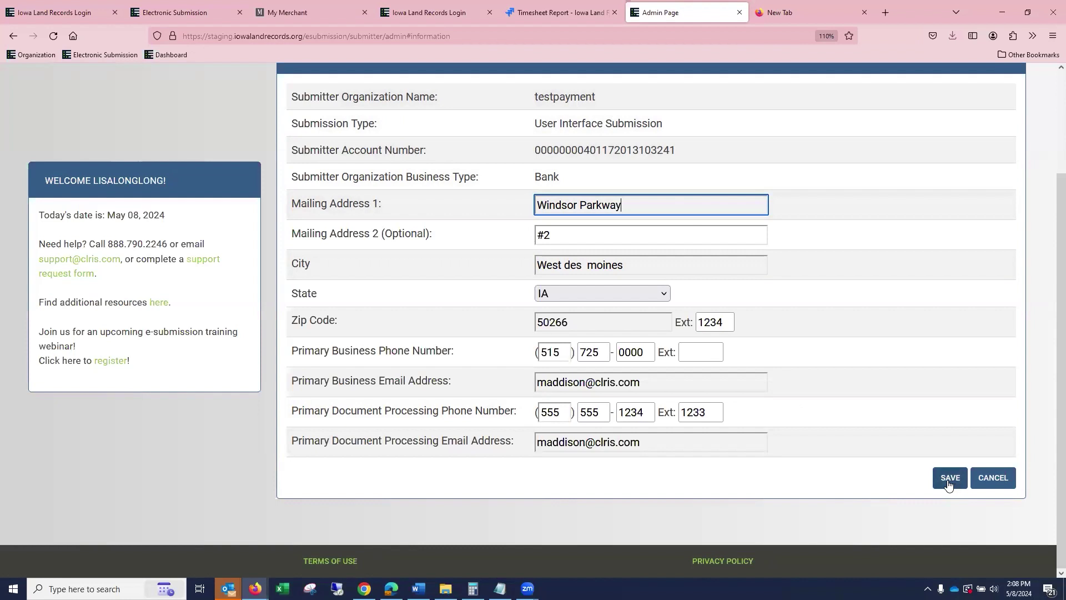
click(949, 485)
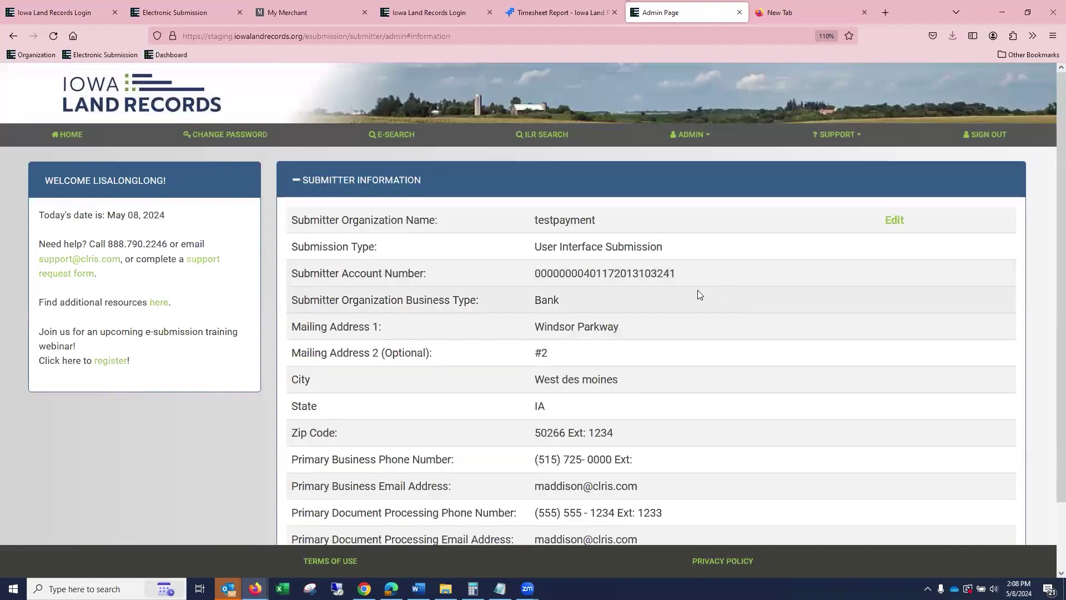
click(678, 142)
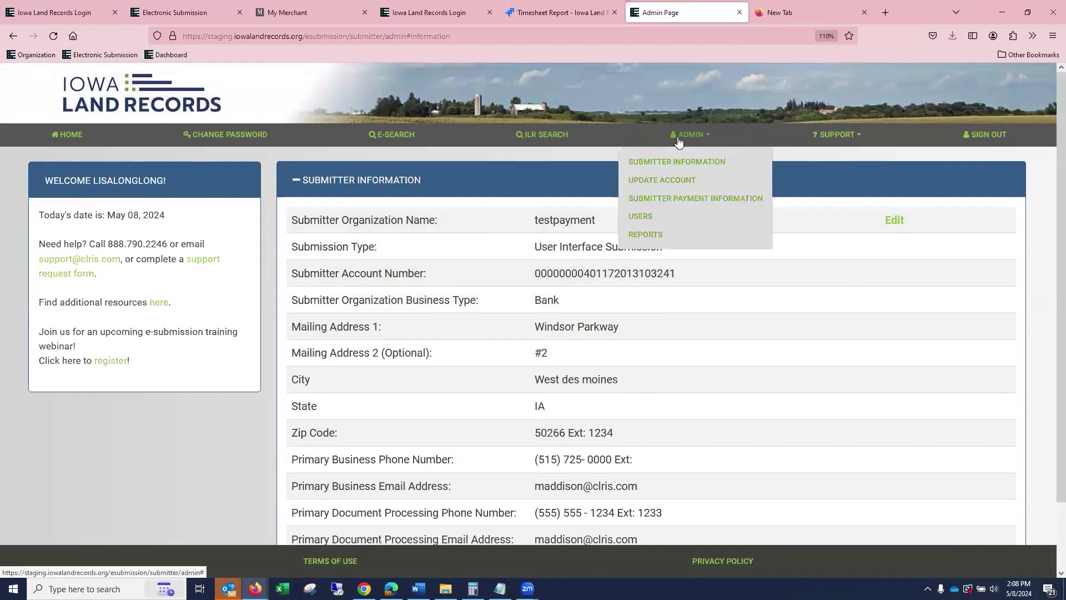
View the My Profile page, return home, then open Submitter Payment Information.
click(661, 179)
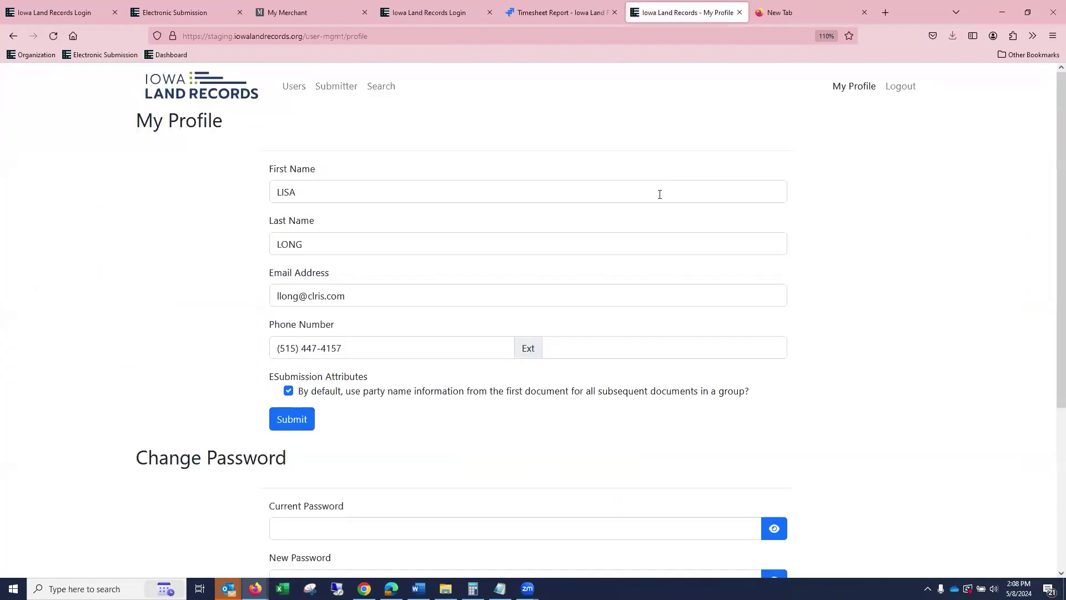
click(234, 90)
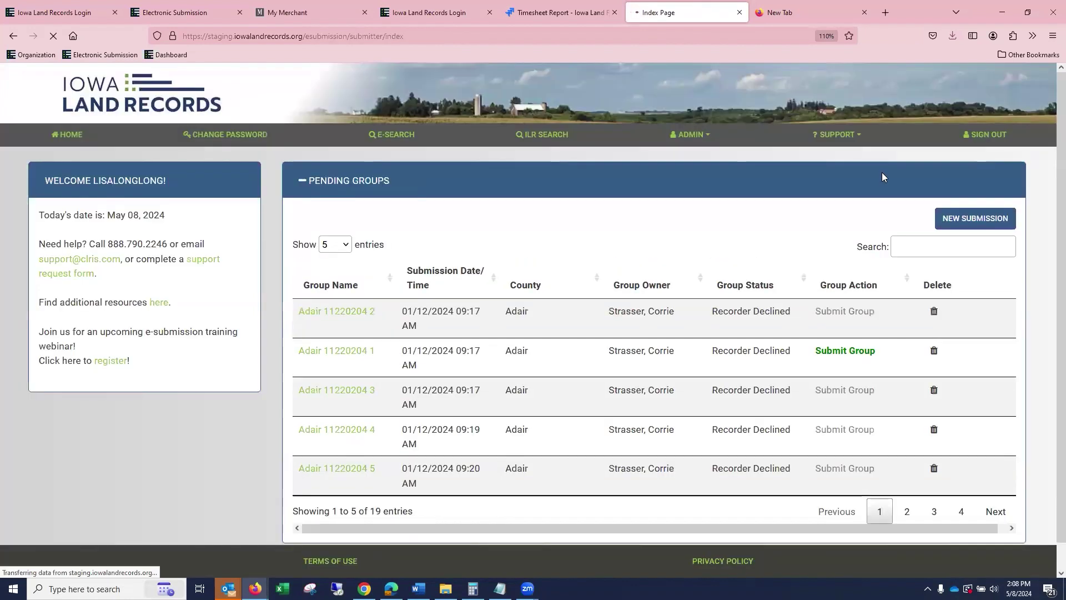
click(684, 137)
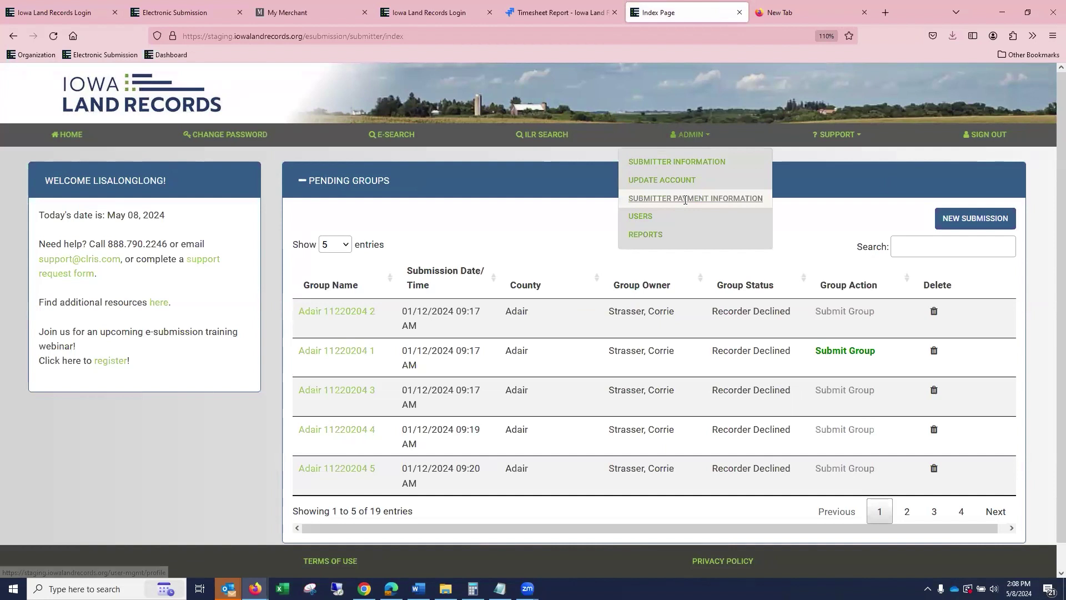
click(685, 199)
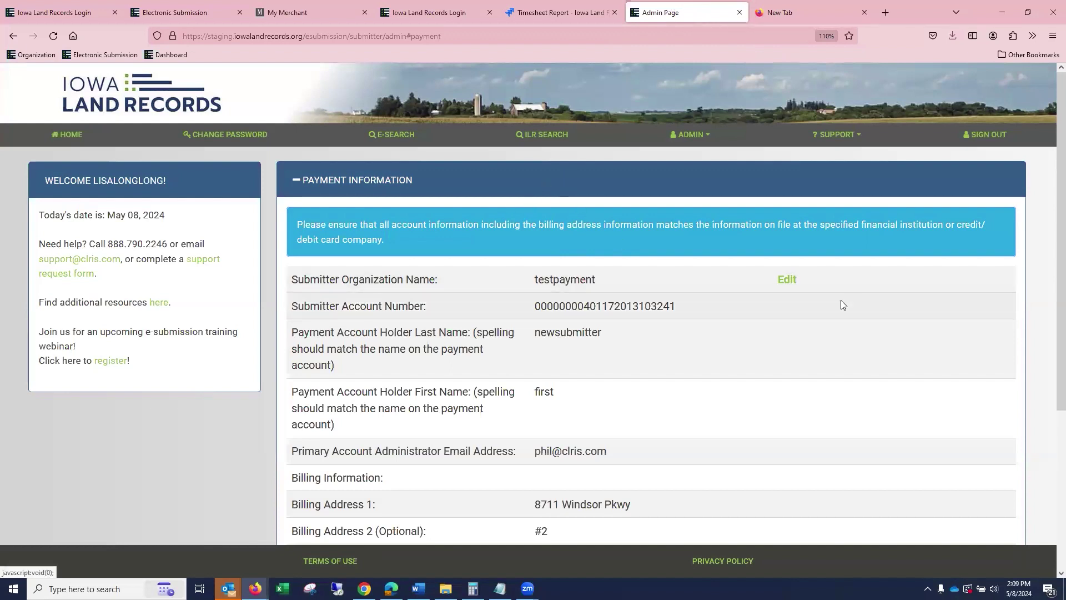
Scroll through testpayment's payment panel to check the EFT Batch and BusinessChecking details.
scroll(849, 295, down, 4)
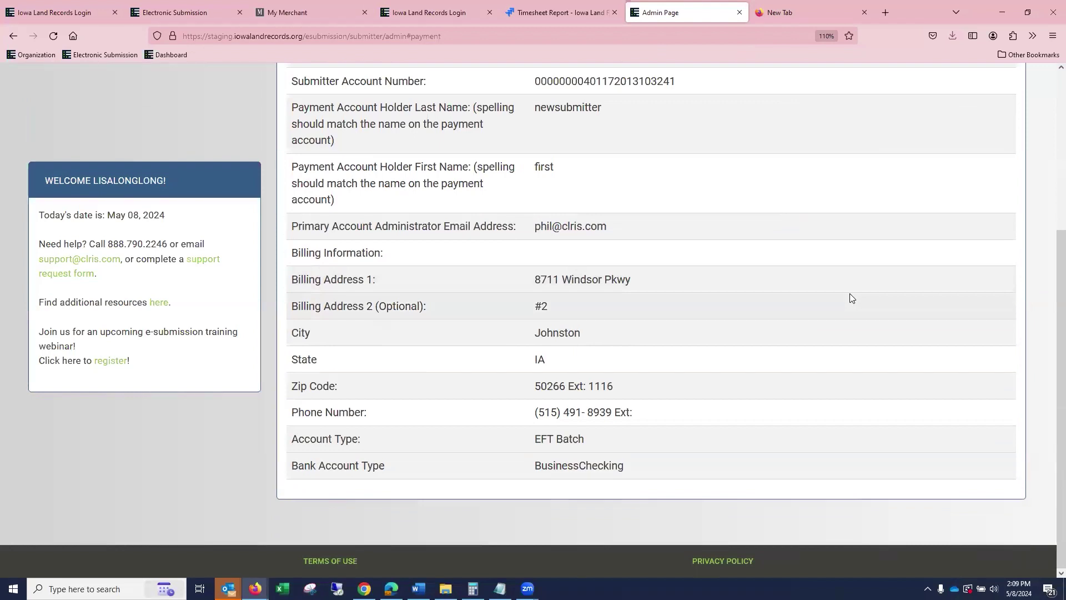
scroll(850, 295, up, 4)
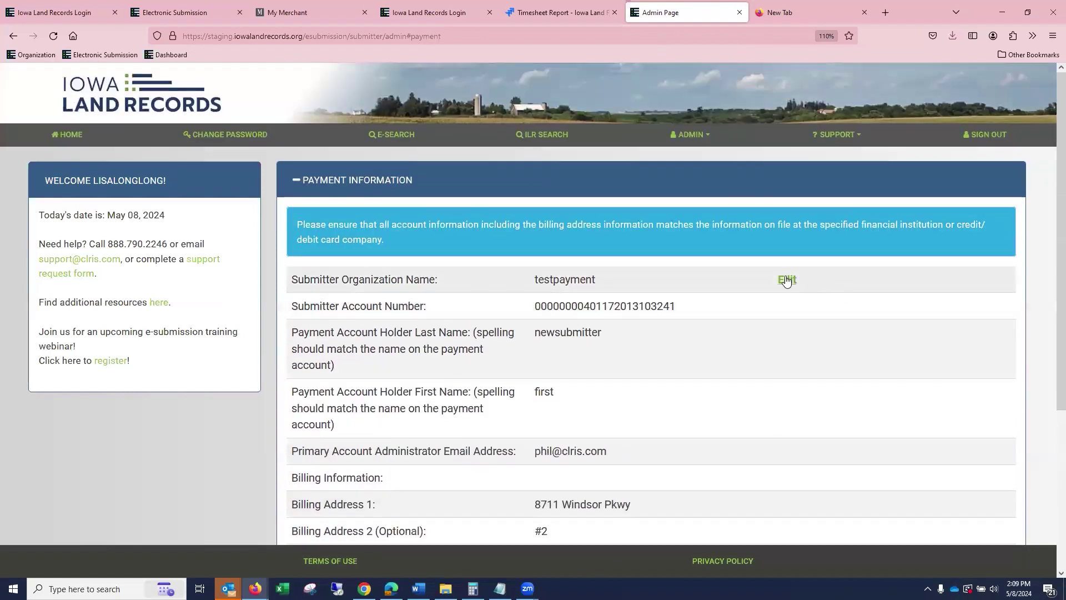
click(787, 280)
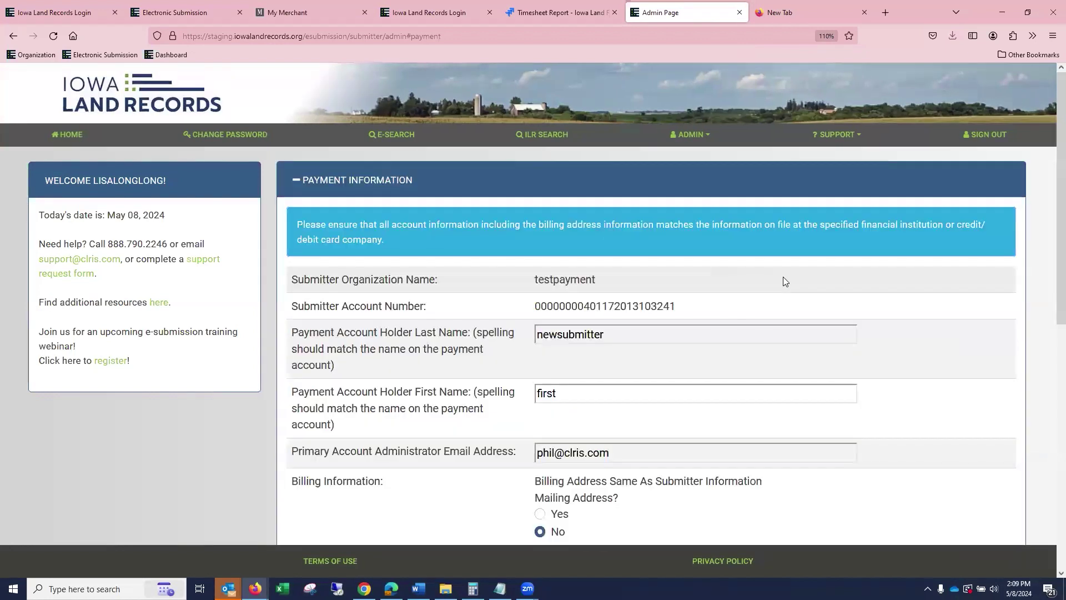
scroll(861, 299, down, 3)
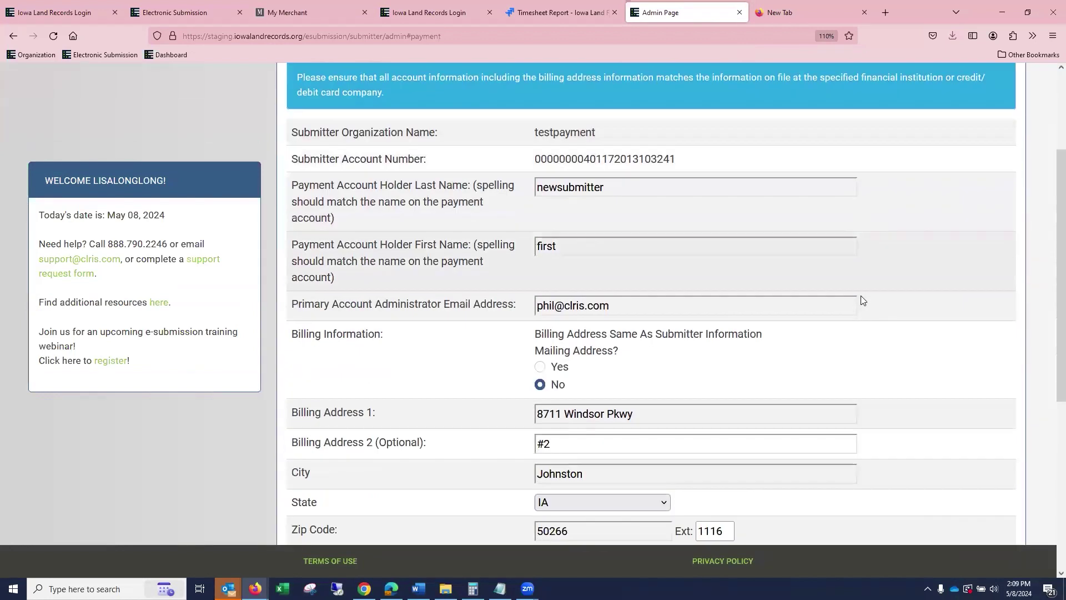
scroll(862, 299, down, 6)
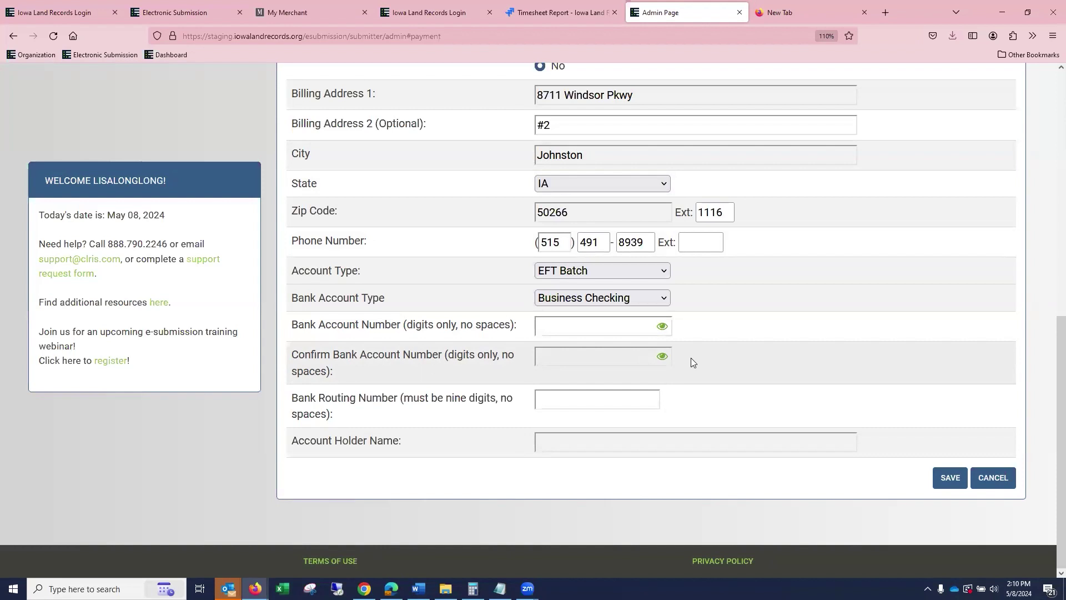
scroll(691, 357, up, 8)
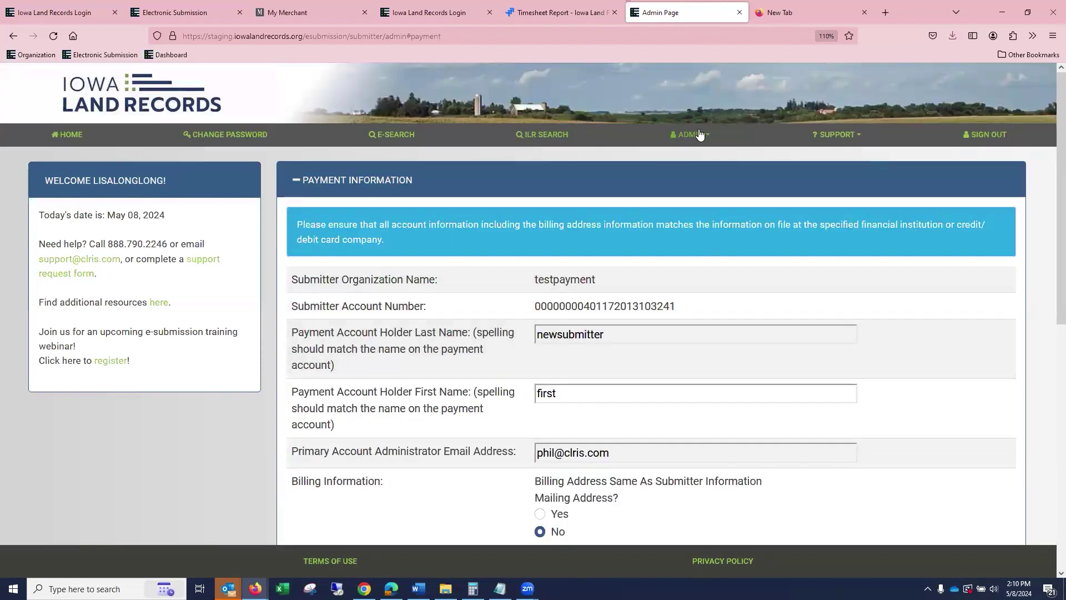
click(700, 135)
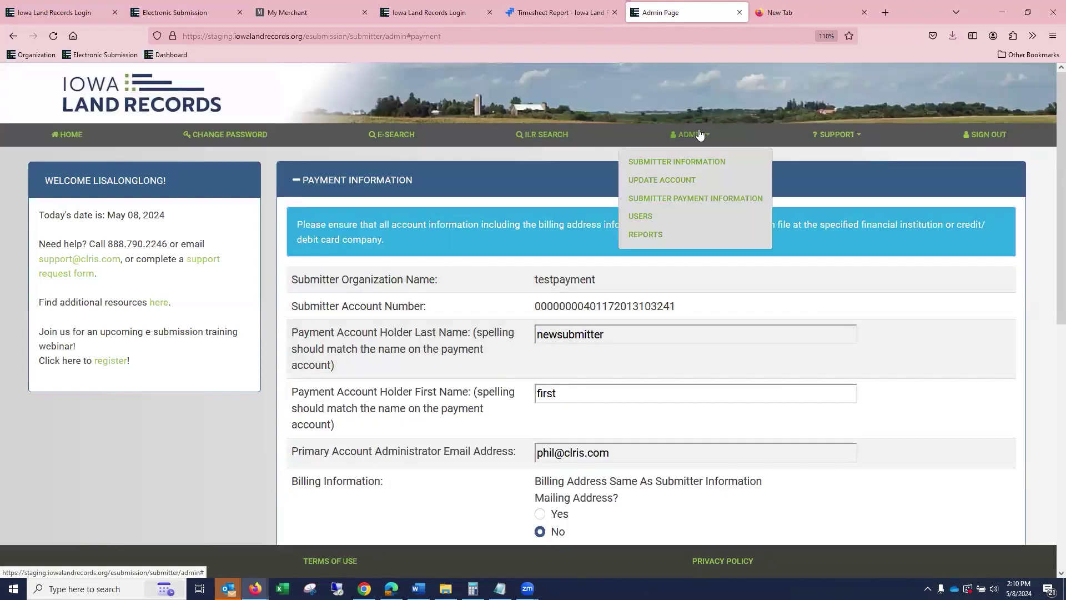
click(710, 198)
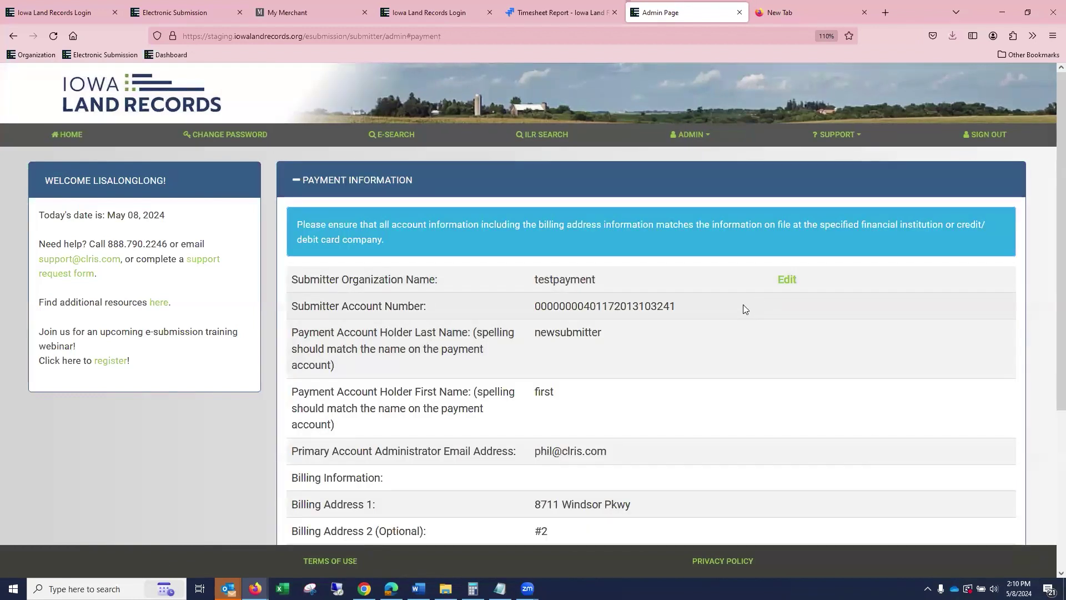
scroll(744, 309, down, 3)
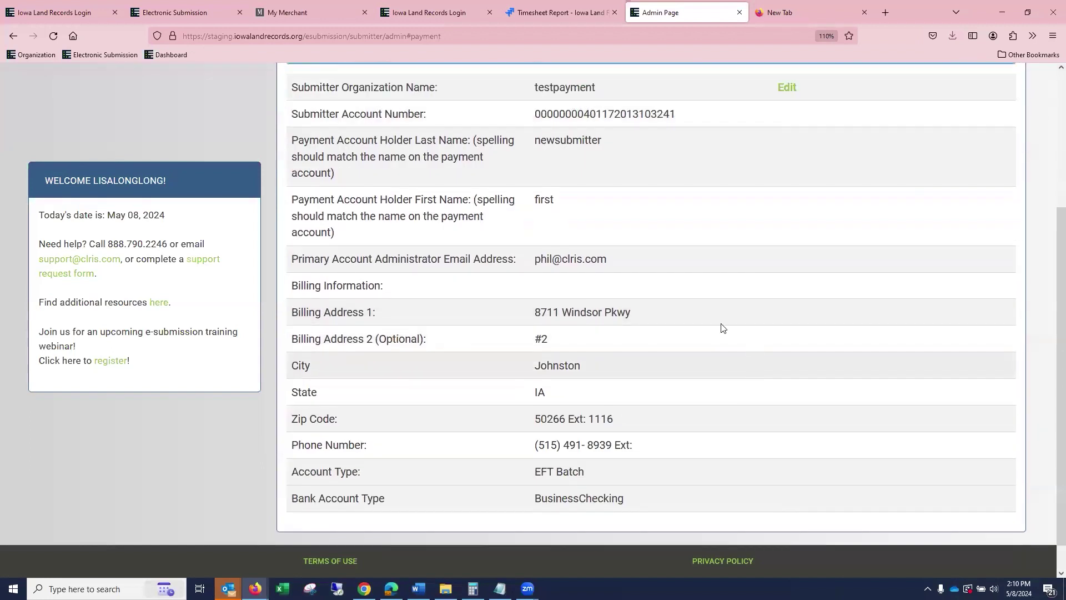
scroll(722, 327, up, 1)
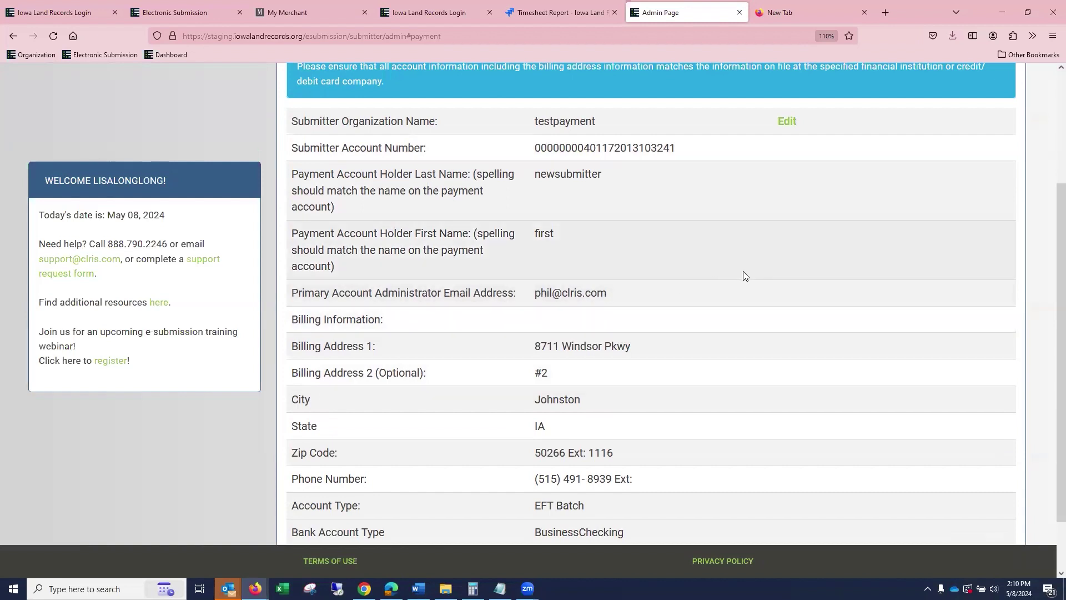
scroll(743, 271, up, 3)
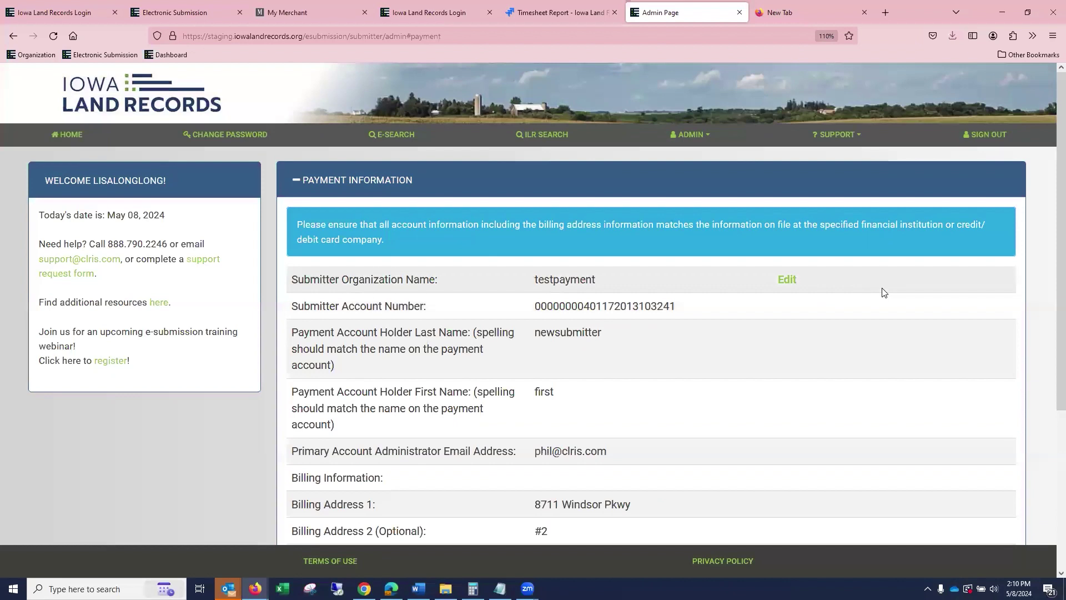
Open the ADMIN dropdown in the top navigation bar.
click(687, 136)
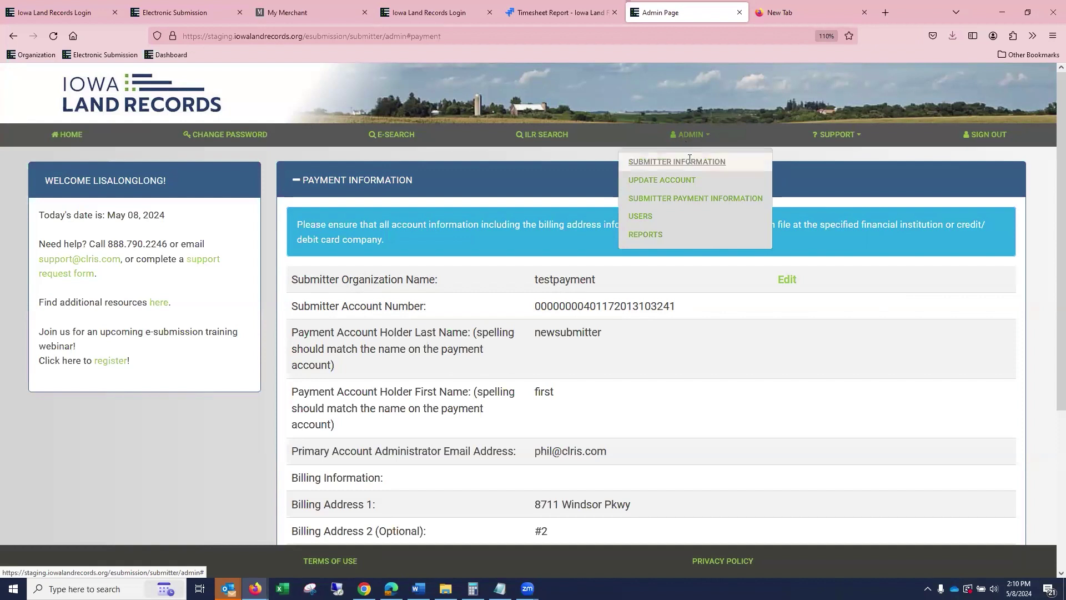
Show all the account's users on one page with Show entries set to ALL.
click(651, 218)
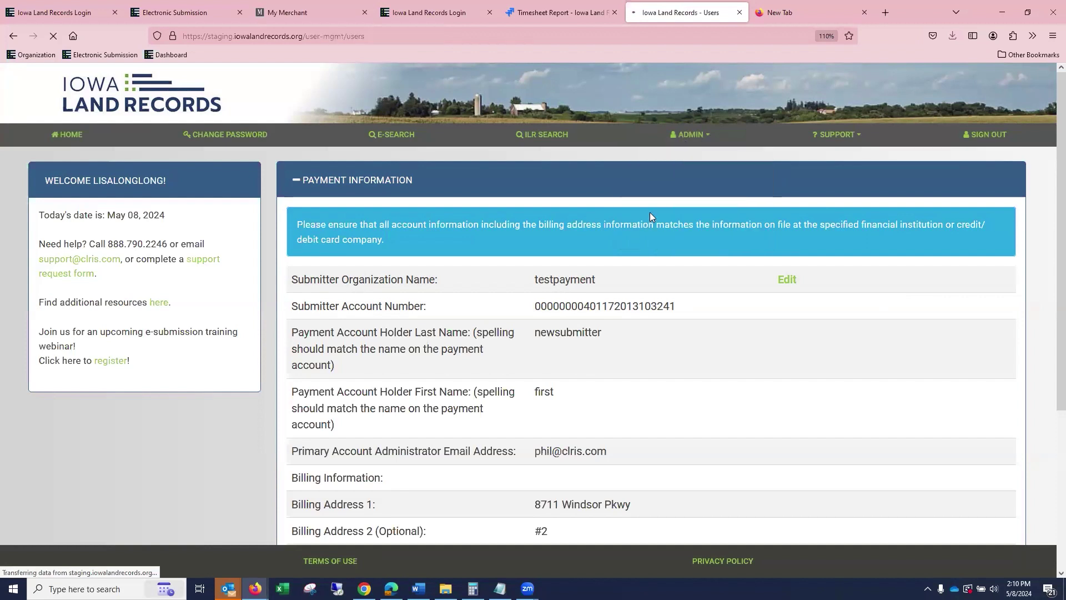
scroll(654, 216, down, 5)
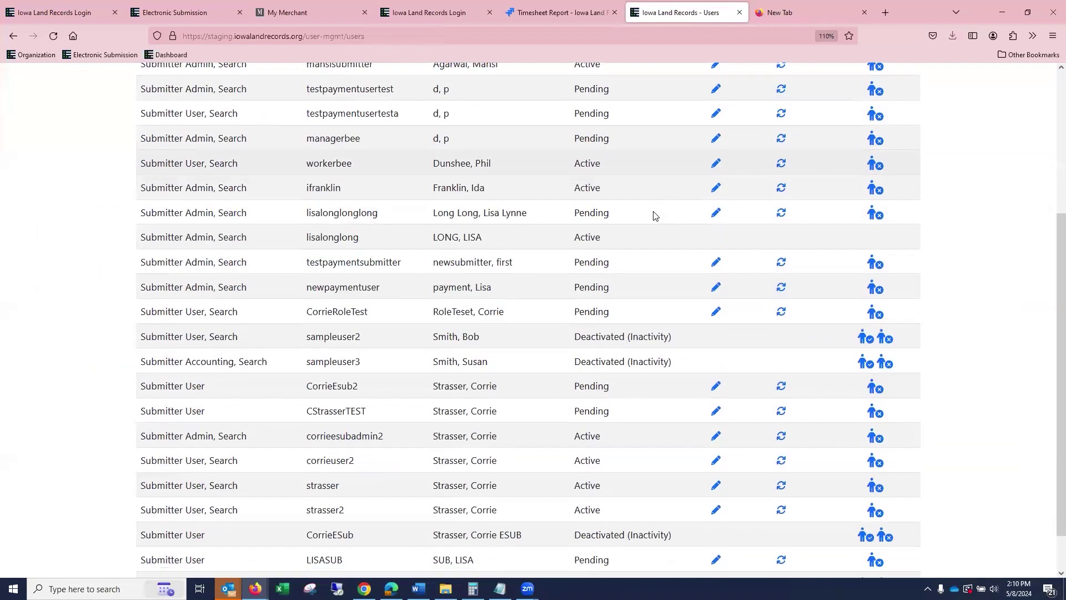
scroll(657, 211, up, 5)
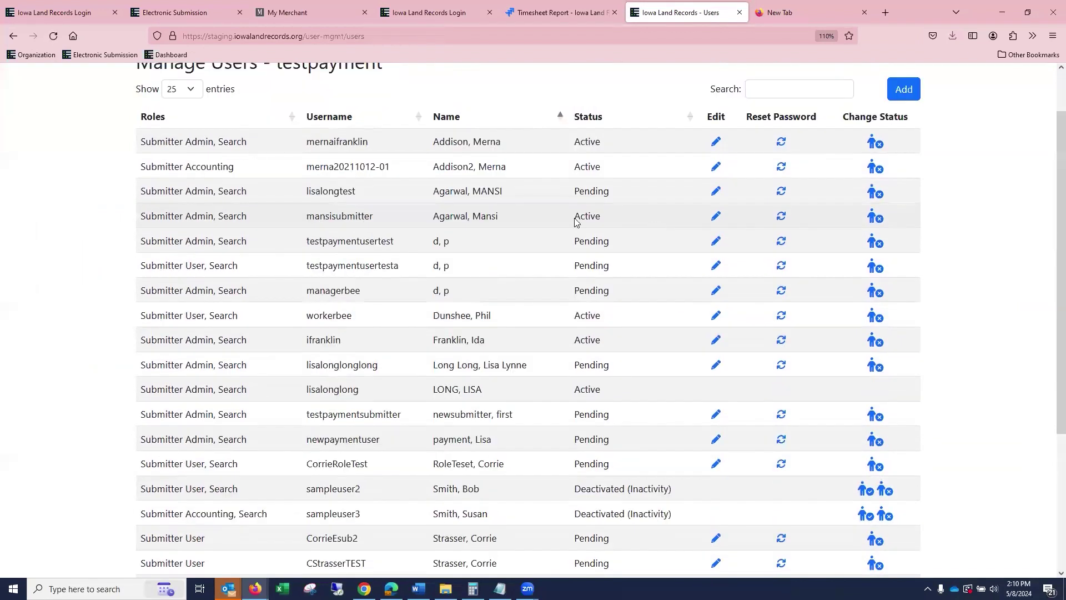
click(190, 149)
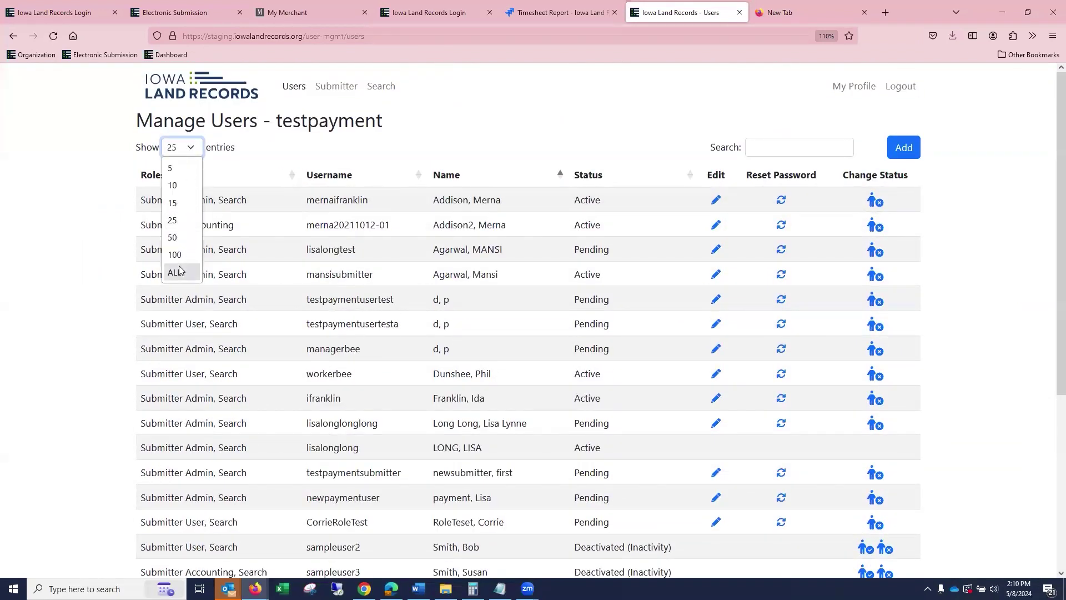
click(182, 272)
scroll(603, 288, down, 6)
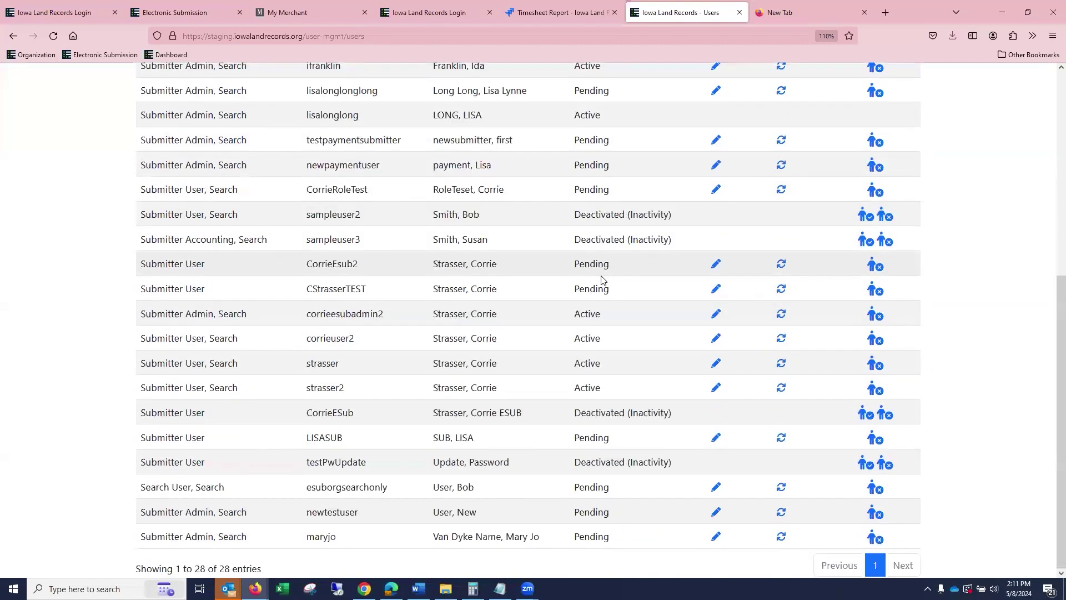
scroll(628, 259, up, 4)
scroll(785, 300, up, 3)
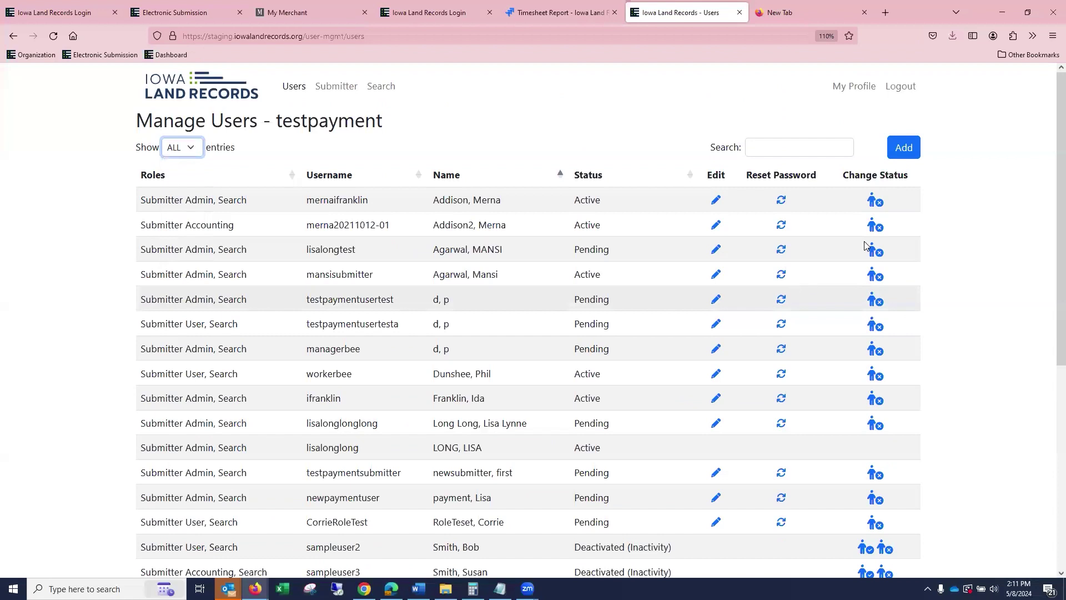
Filter the user list by 'long' and edit the second matching user.
click(807, 148)
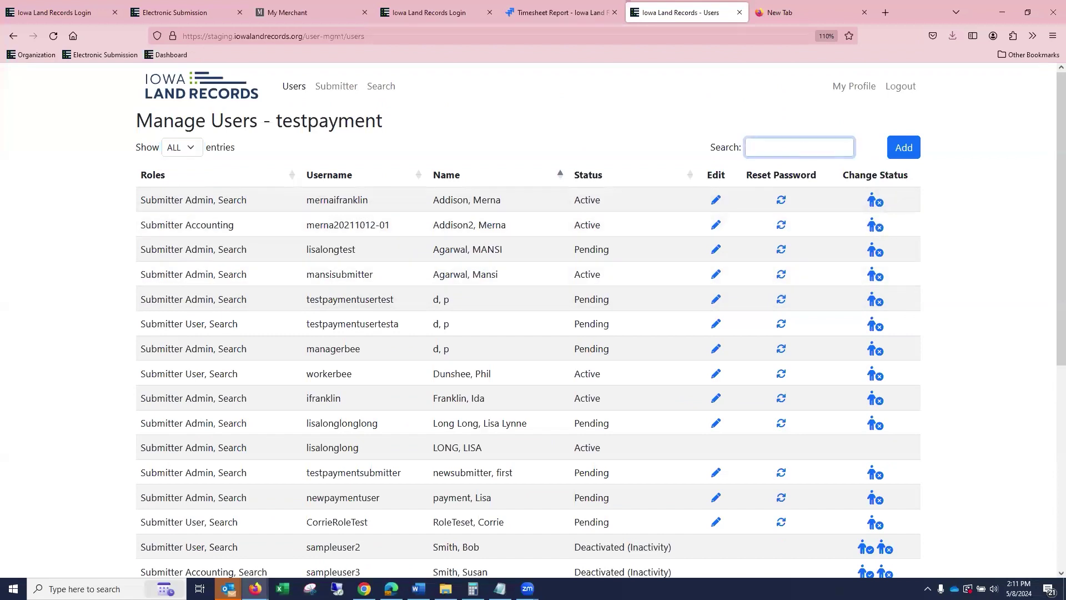
text(lon)
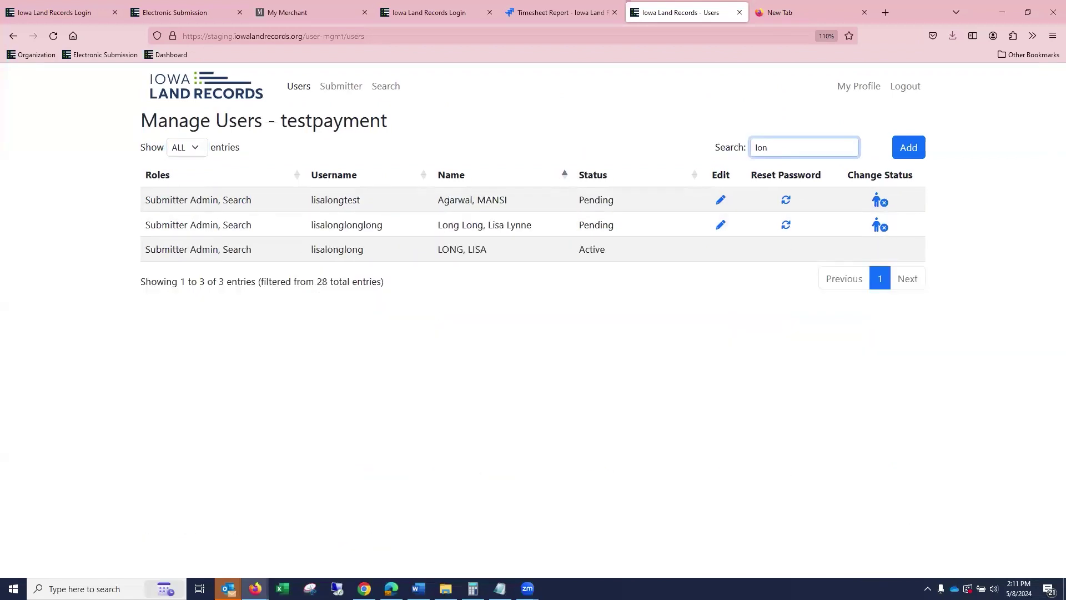
text(h)
key(BackSpace)
text(g)
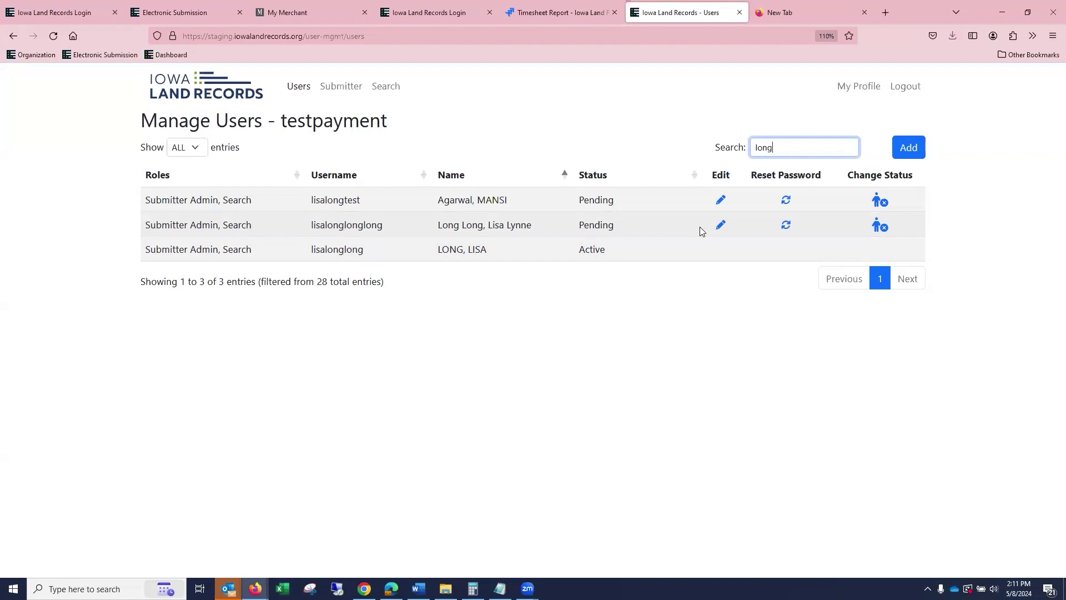
click(721, 228)
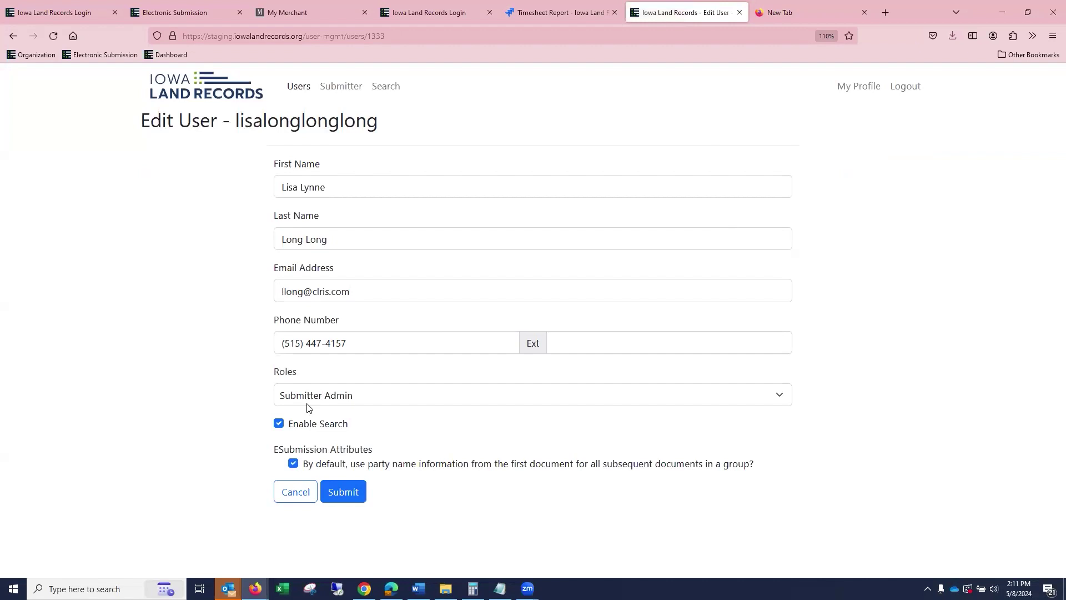
Re-save the user's profile with Enable Search still turned on.
click(279, 424)
click(279, 424)
click(350, 494)
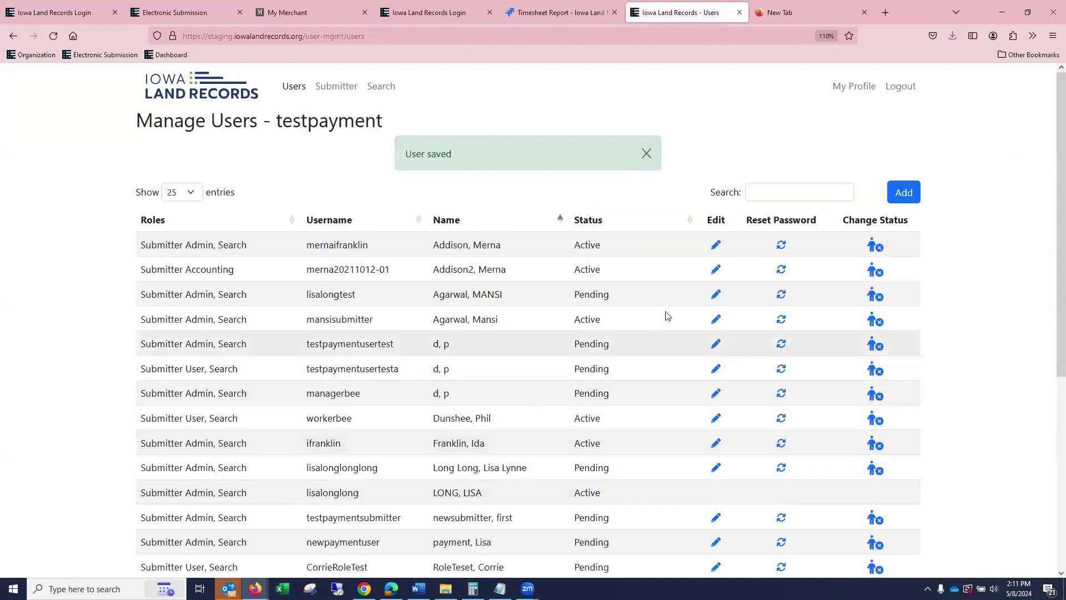
Filter users by 'lon' and open the second match's password reset.
scroll(667, 311, down, 3)
scroll(722, 250, up, 3)
click(789, 189)
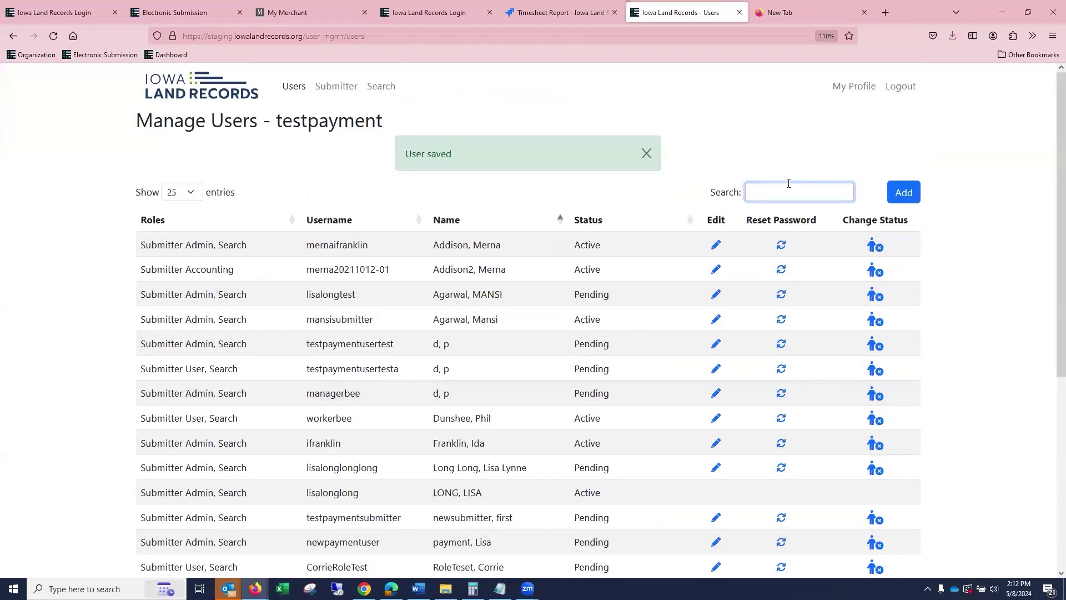
text(lonf)
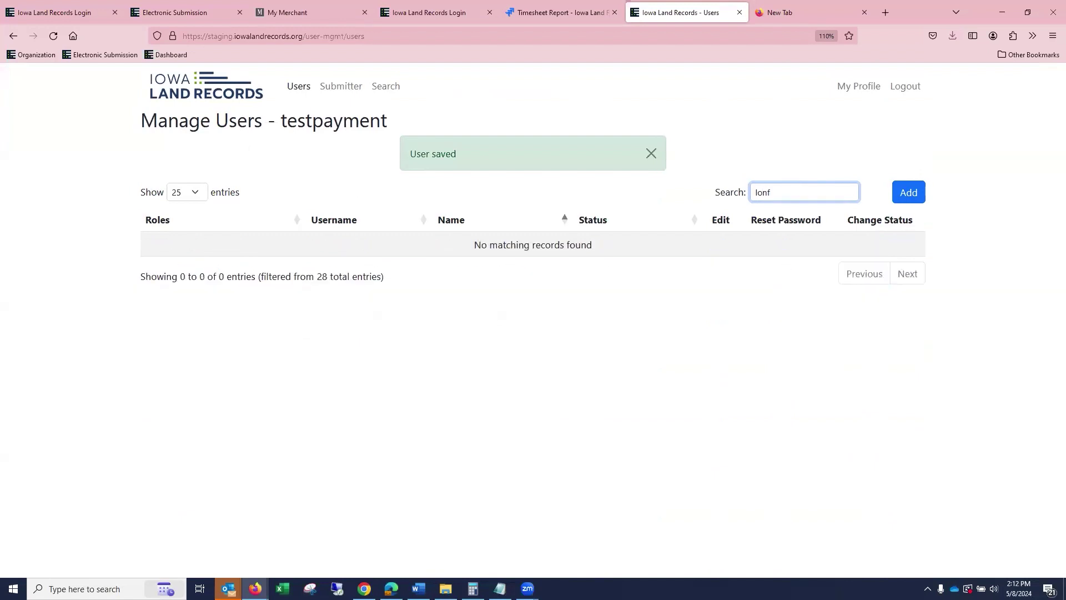
key(BackSpace)
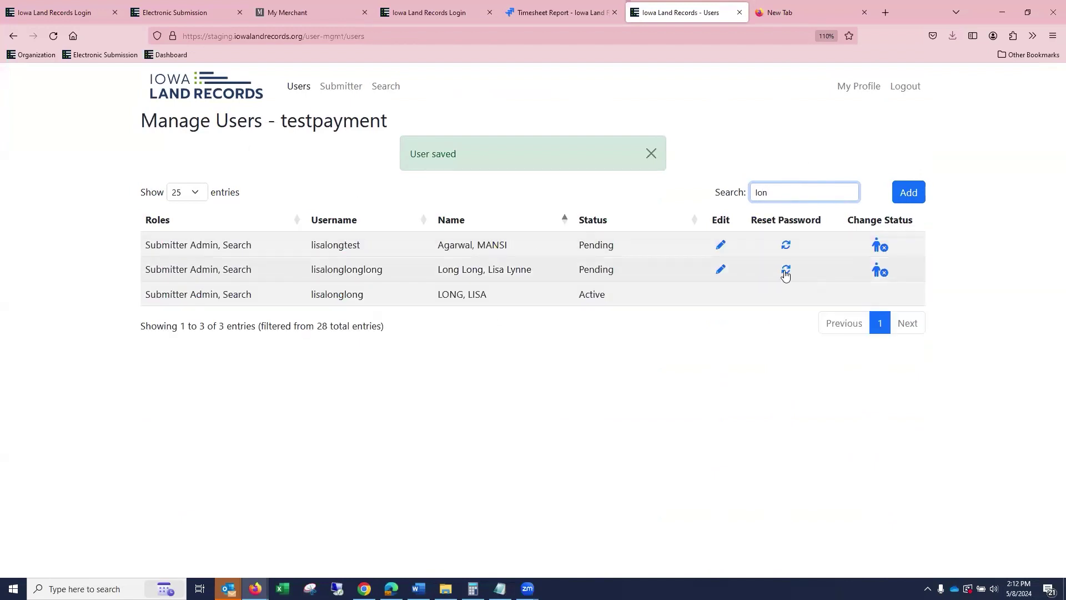
click(785, 274)
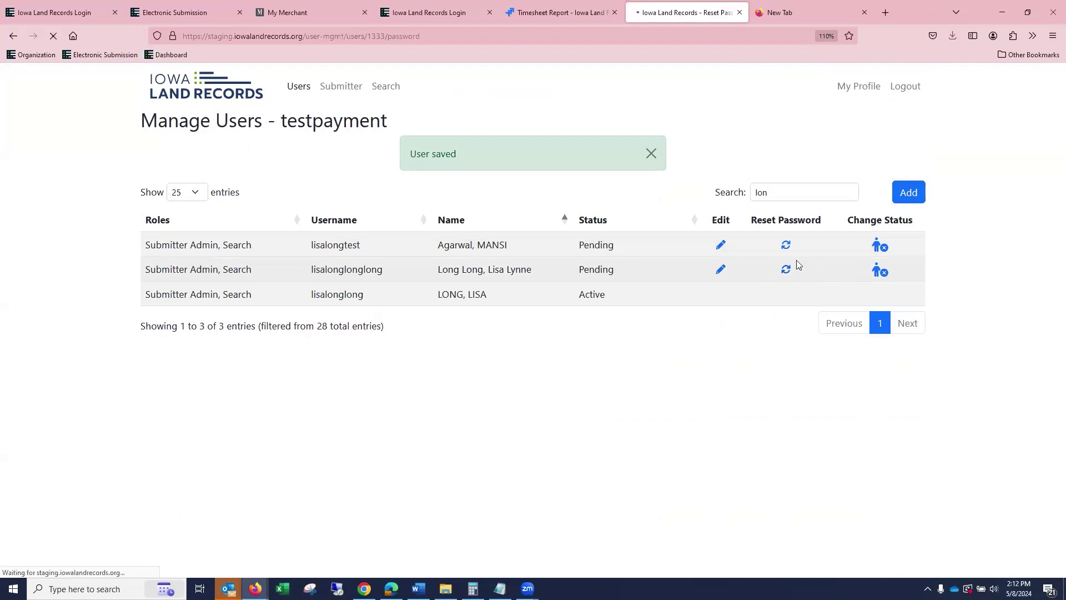
Enter a new strong password in the New Password field, revealed in plain text.
click(300, 178)
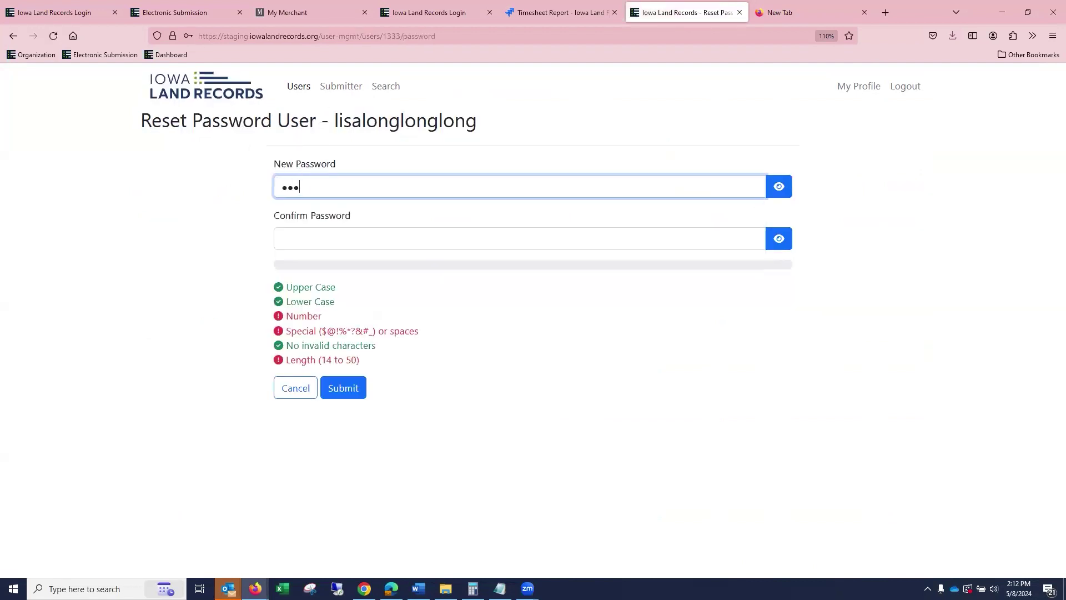
click(780, 187)
click(300, 181)
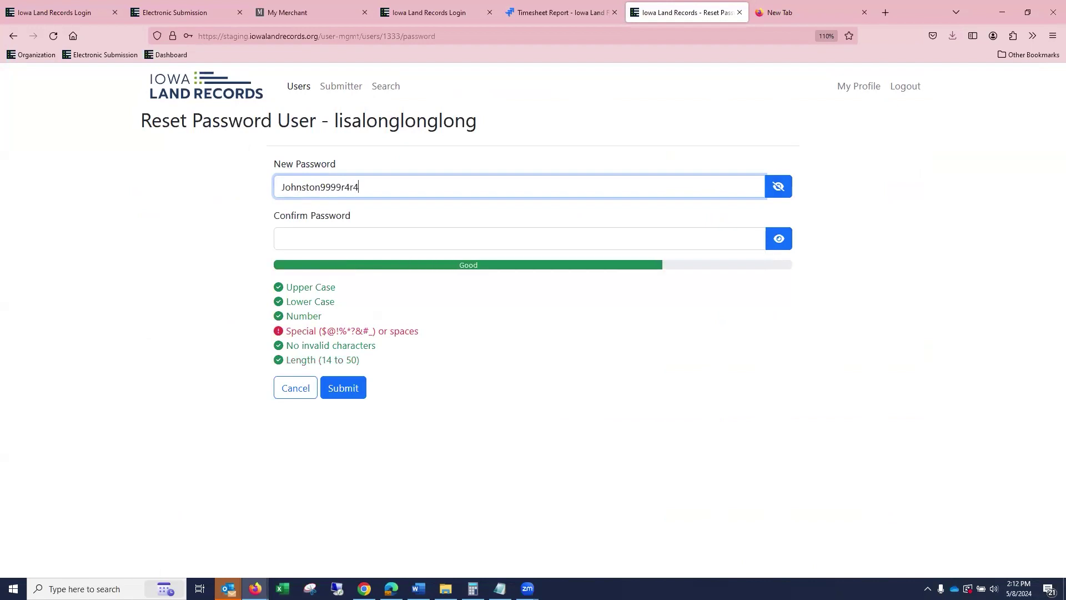
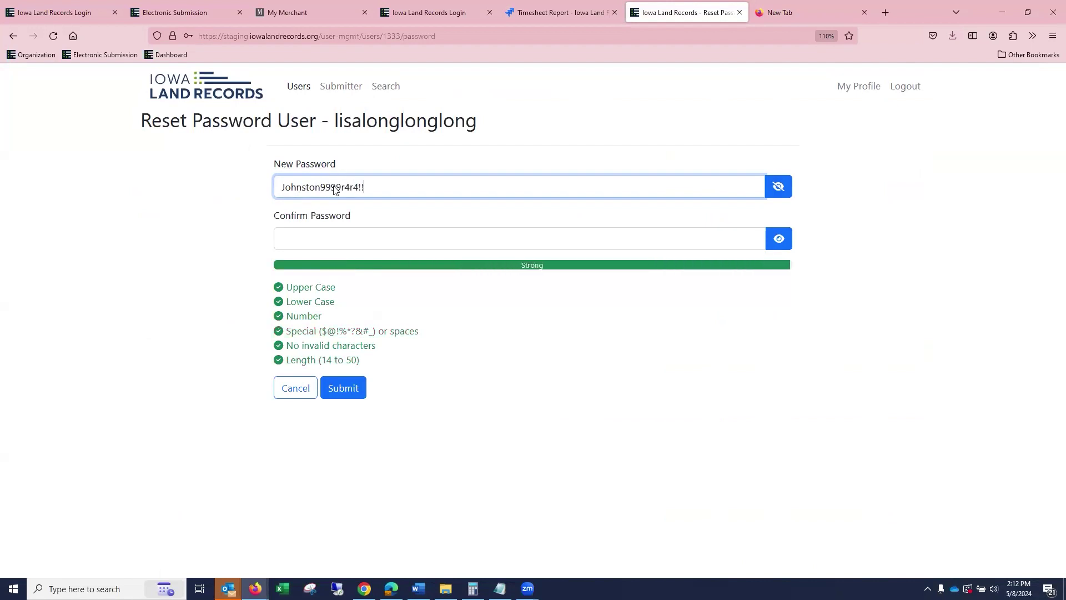
Copy the password into Confirm Password, submit it, and decline Firefox's save prompt.
drag(373, 187, 282, 184)
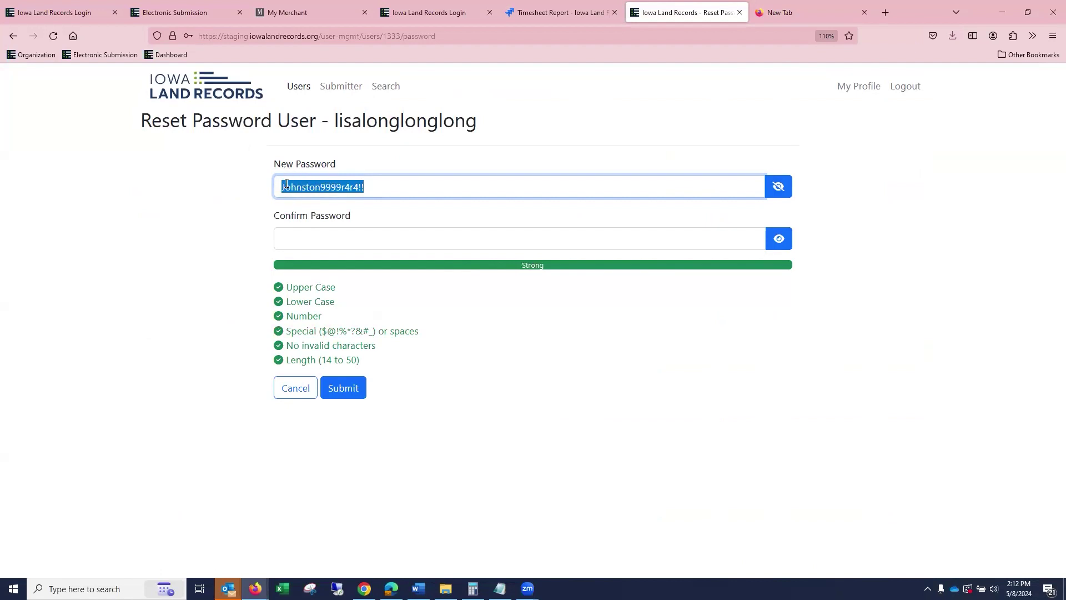
right_click(288, 184)
click(335, 299)
click(325, 238)
key(shift+F10)
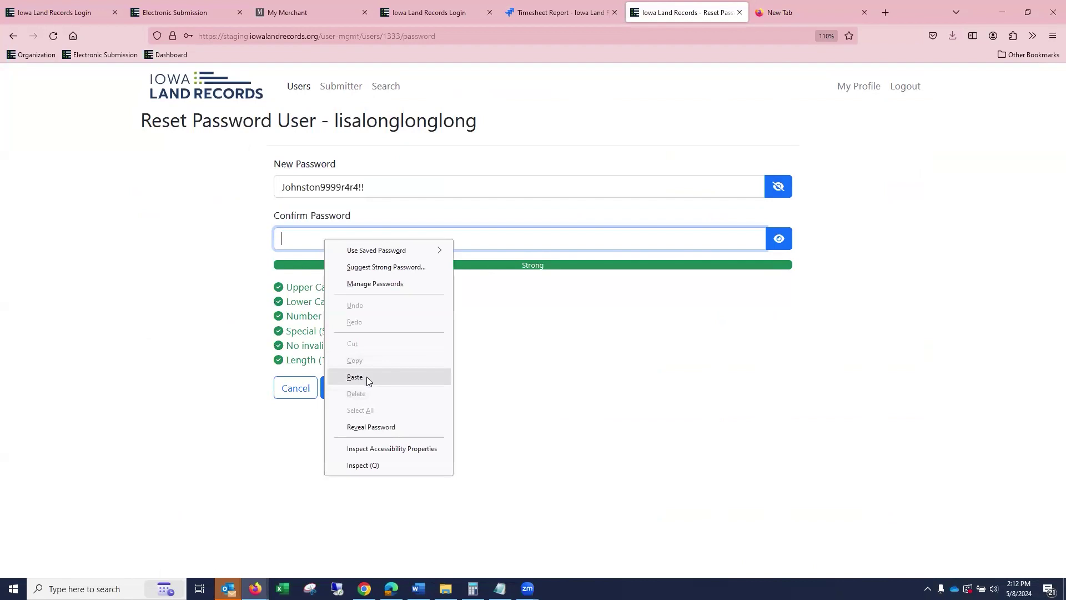
click(366, 377)
click(340, 392)
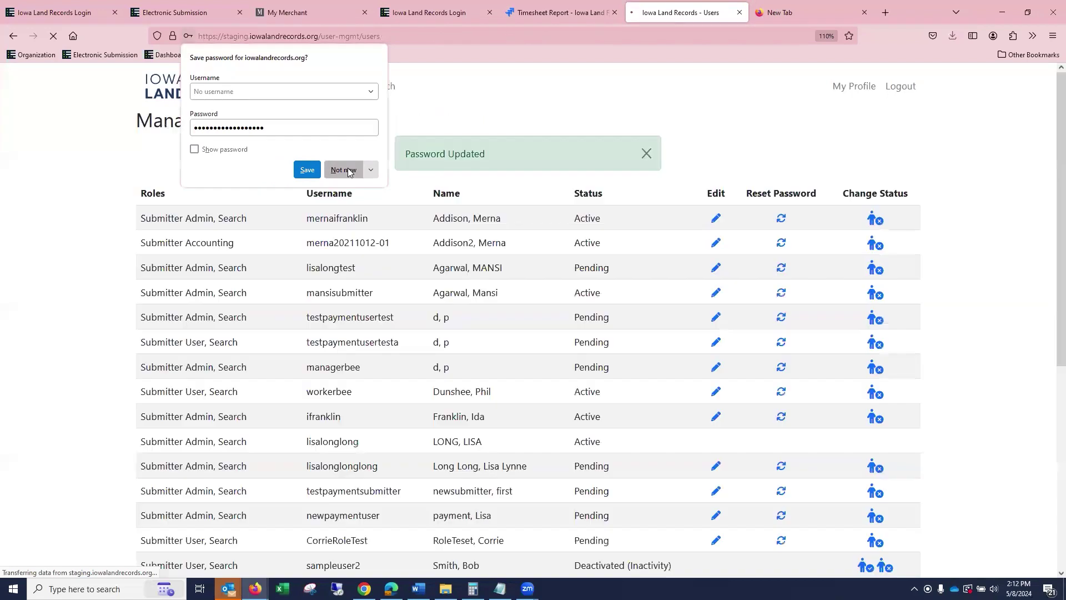
click(344, 170)
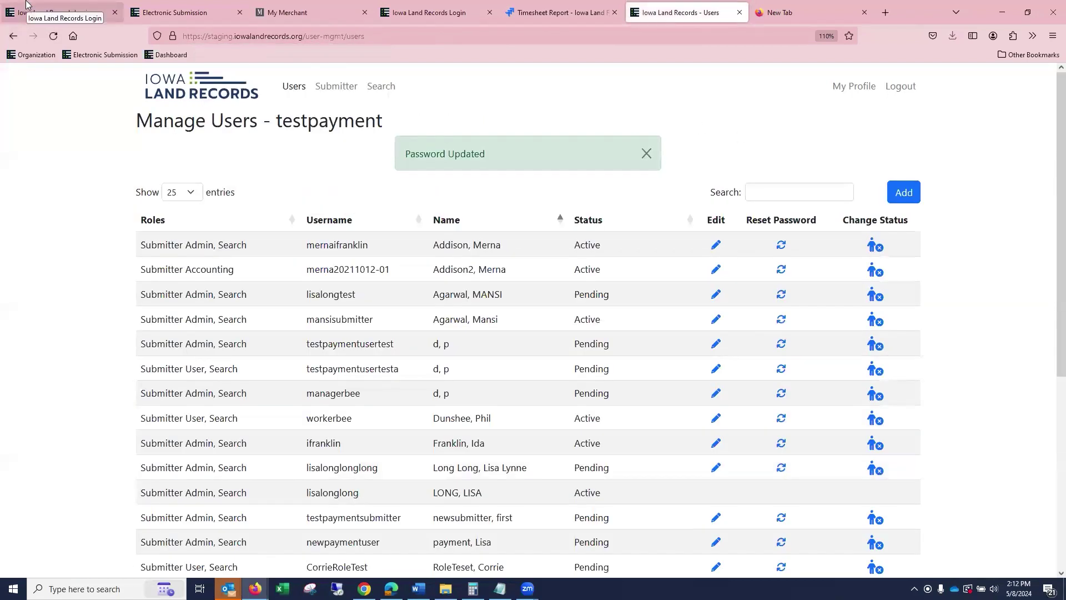
Reactivate the inactivity-deactivated Submitter User, confirming in the Reactivate dialog.
scroll(611, 183, down, 5)
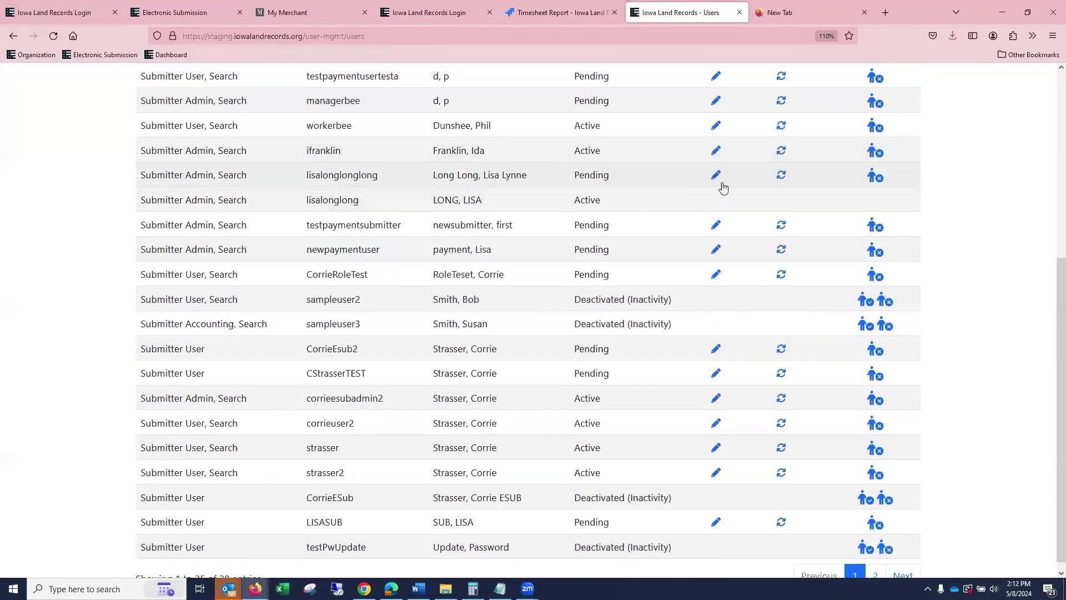
scroll(723, 188, up, 5)
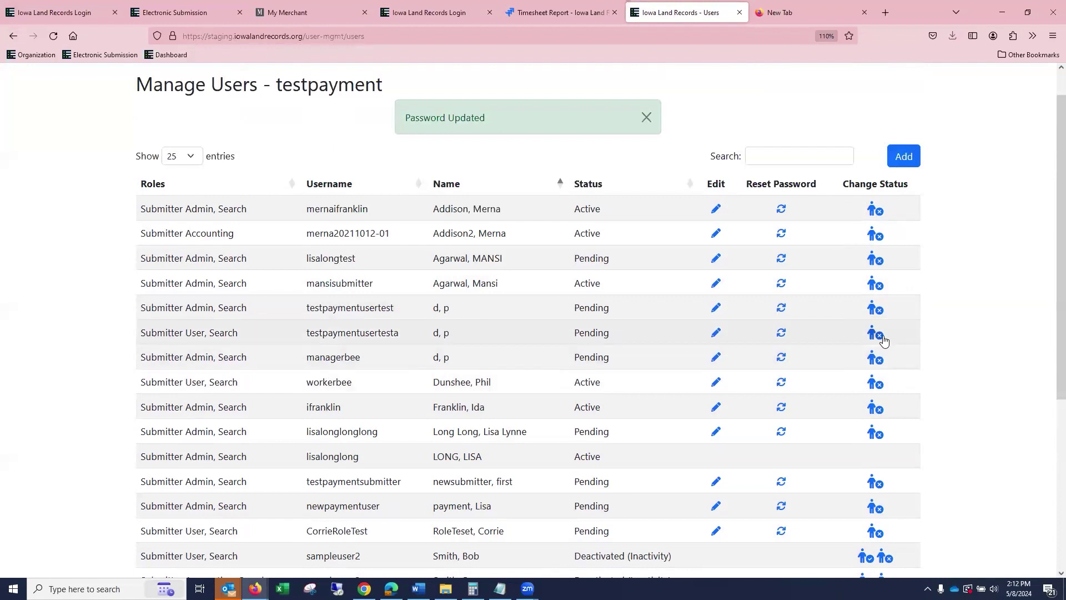
scroll(883, 340, down, 3)
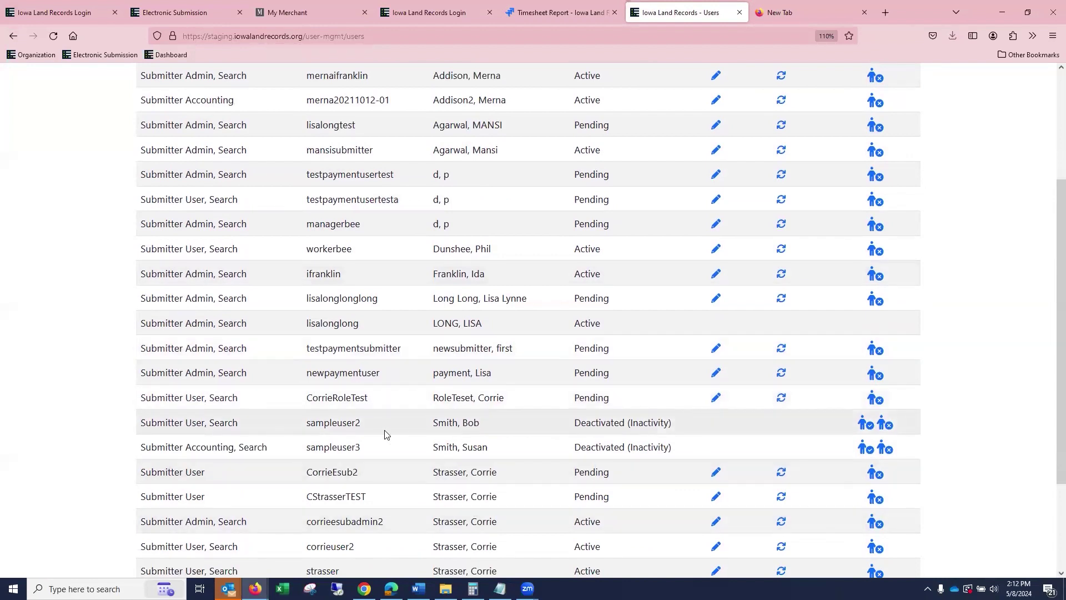
click(869, 431)
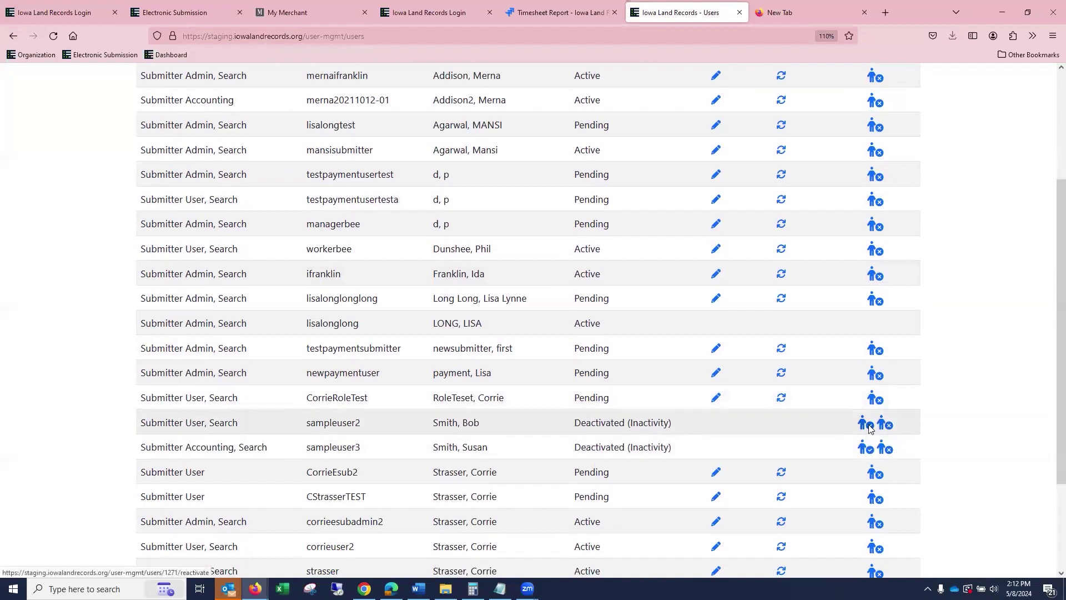
click(624, 174)
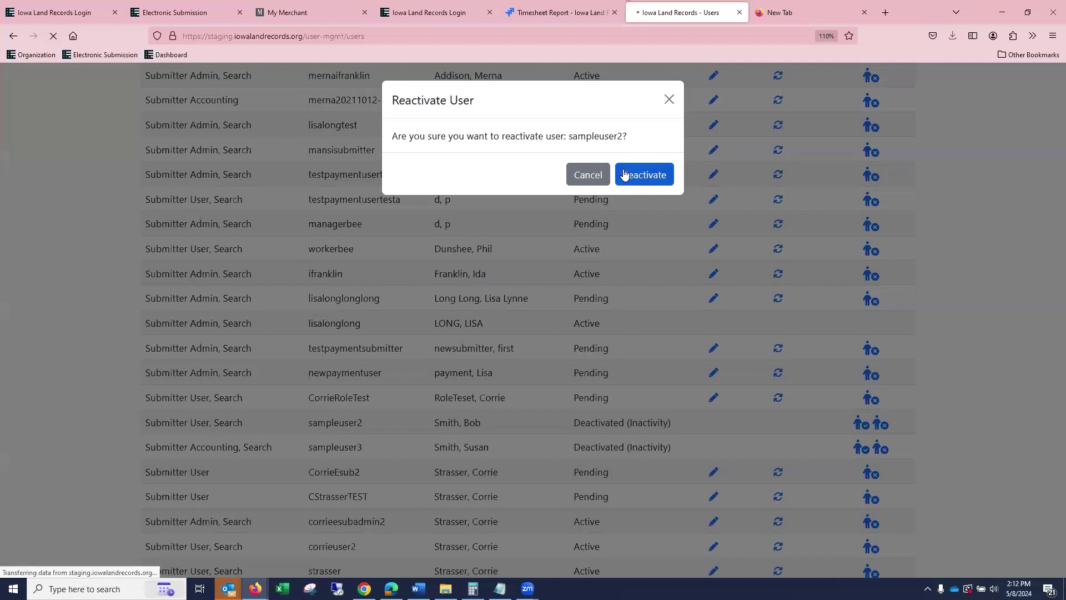
scroll(651, 171, down, 5)
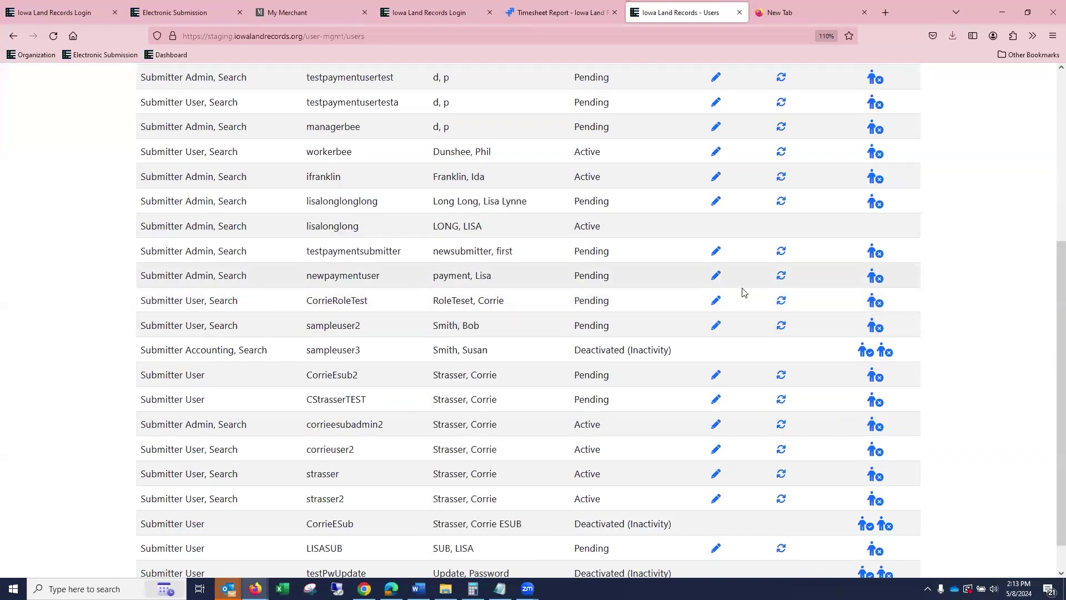
scroll(959, 306, up, 2)
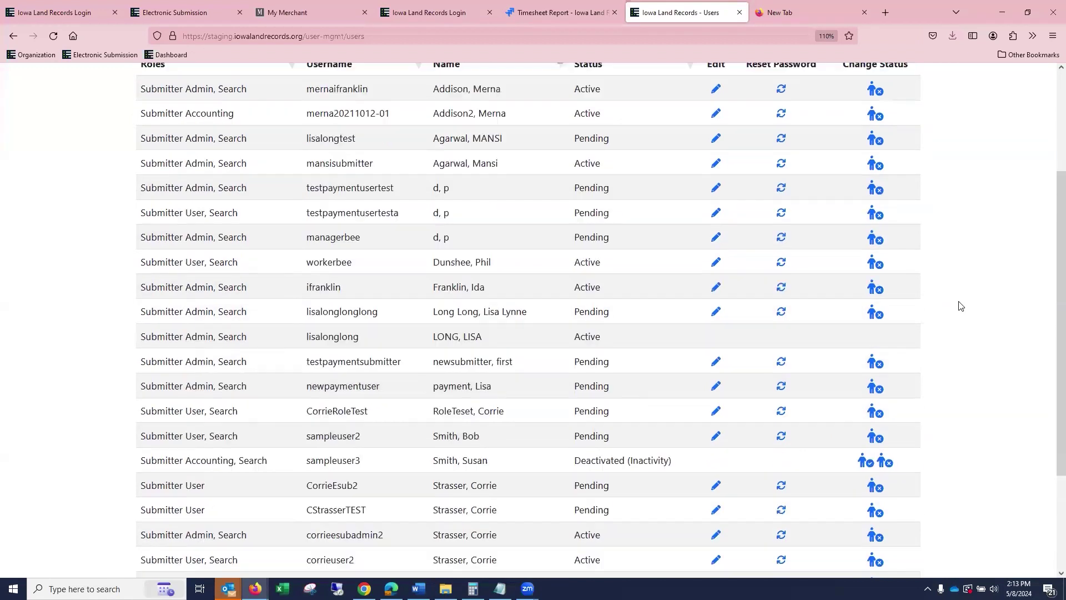
scroll(961, 306, up, 2)
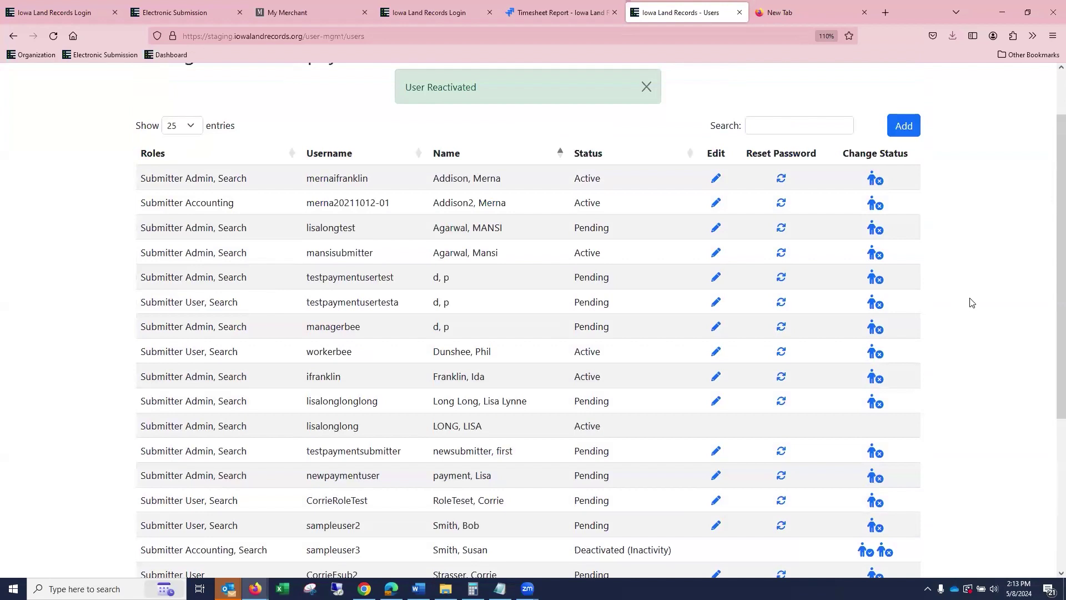
Start a new user with no role chosen and record search enabled.
click(901, 127)
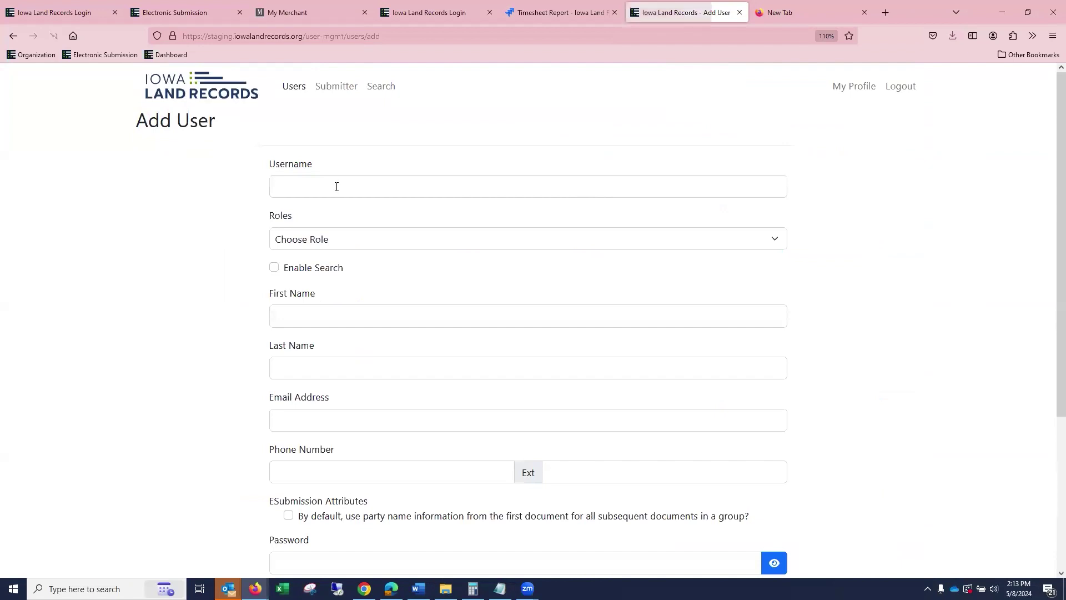
click(297, 188)
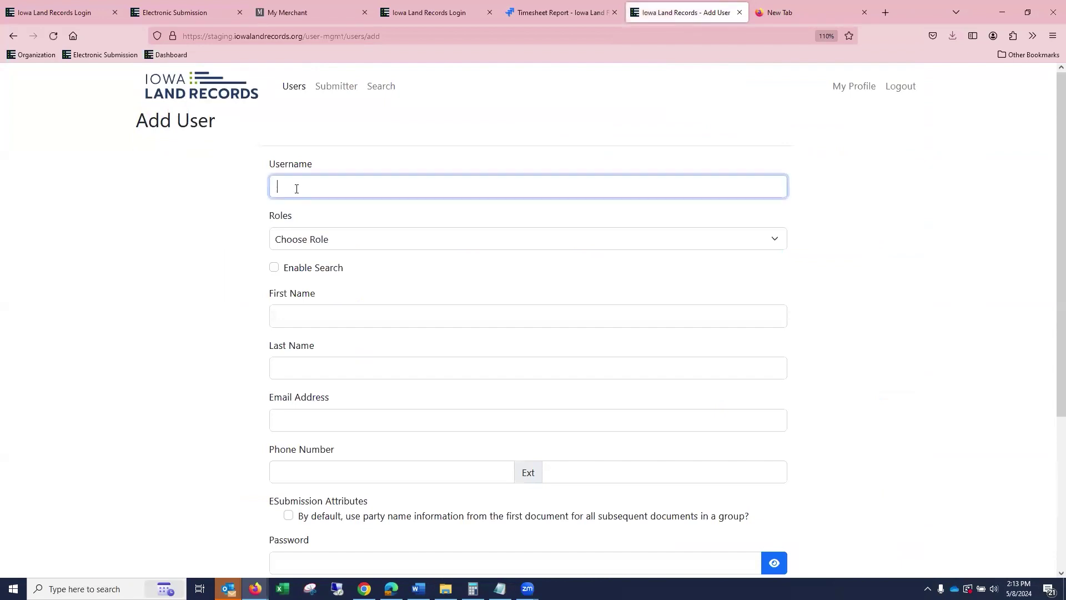
click(993, 205)
click(449, 242)
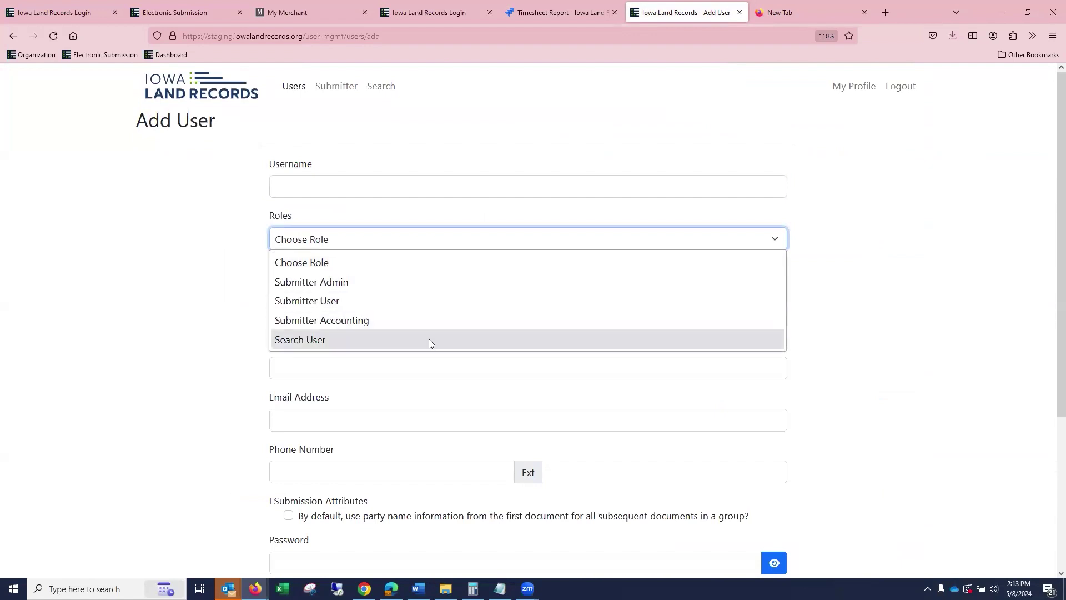
click(905, 232)
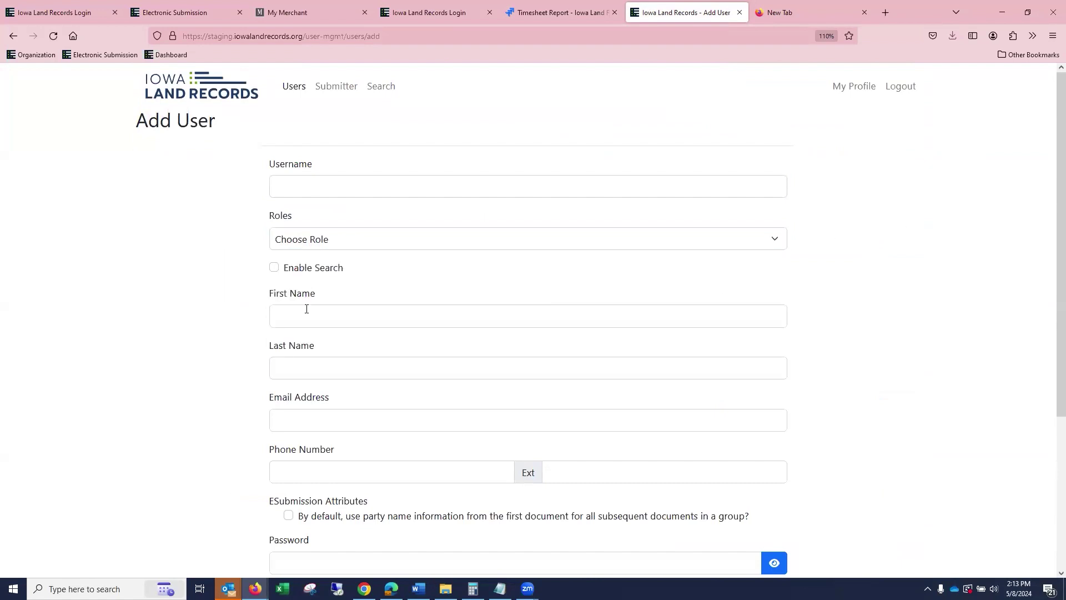
click(272, 269)
Toggle the party-name default on and off, then leave the form unsaved.
scroll(487, 411, down, 2)
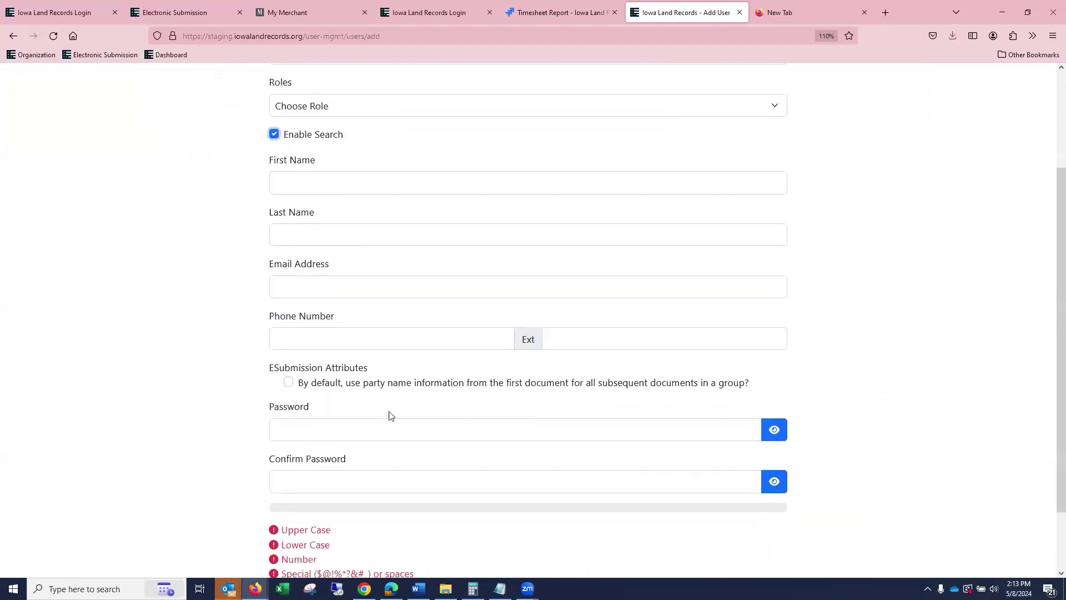
click(290, 384)
click(290, 384)
scroll(488, 453, up, 2)
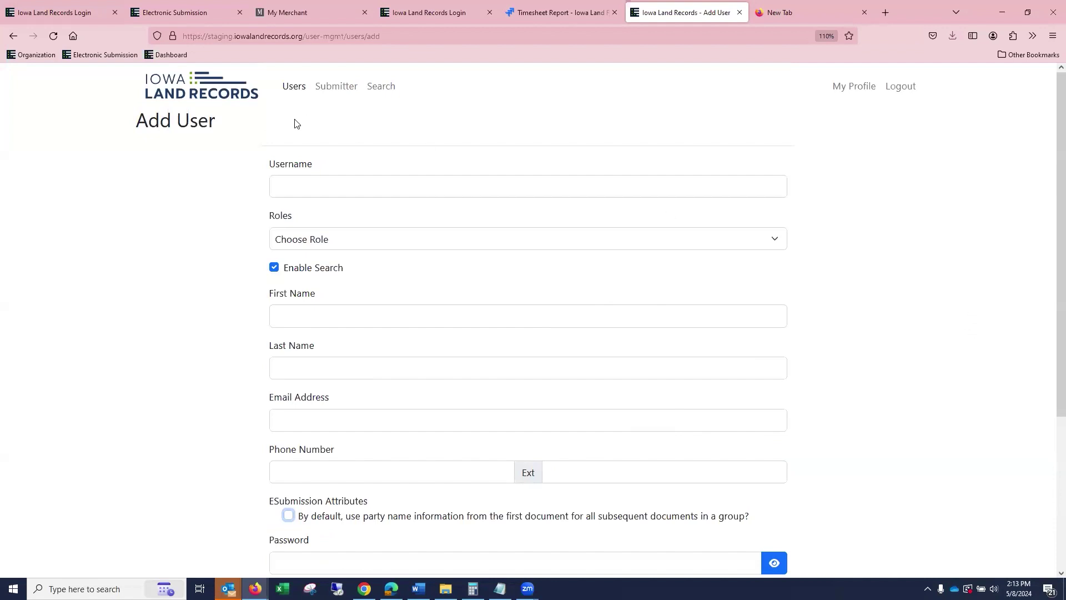
click(235, 94)
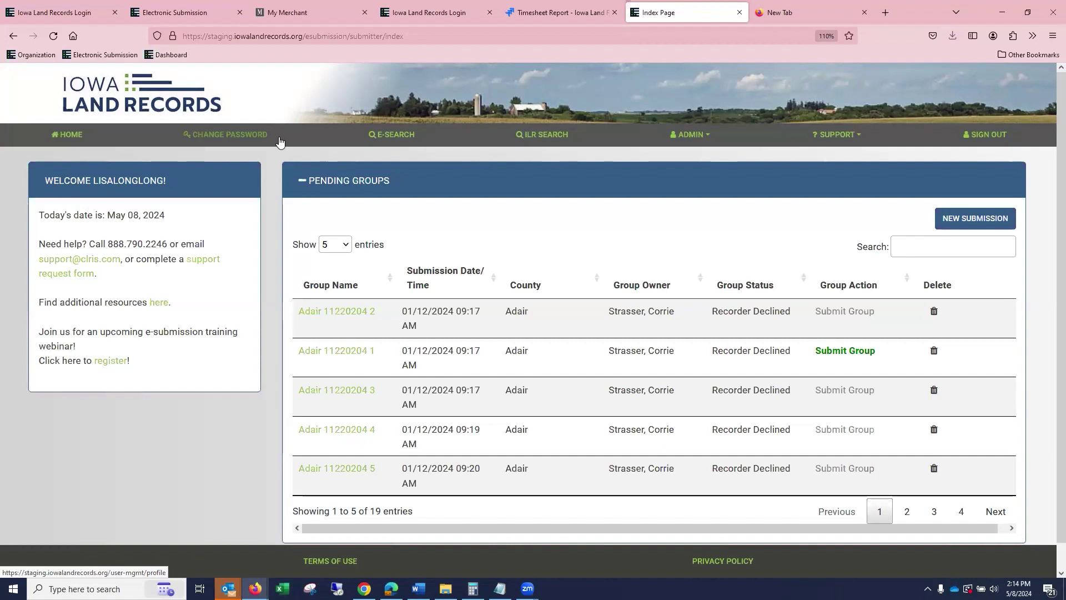
click(688, 137)
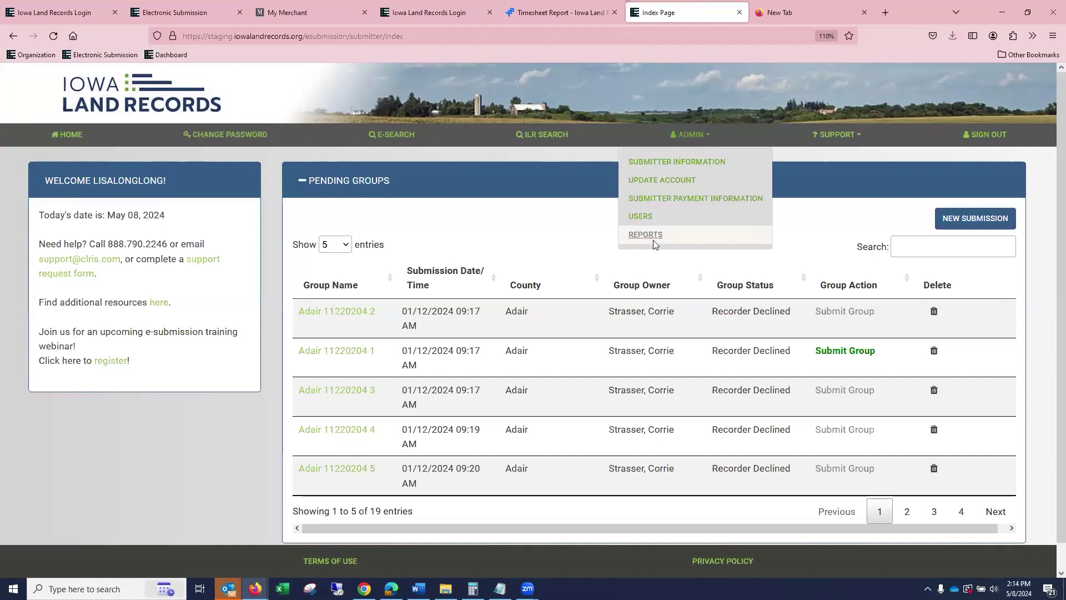
click(815, 224)
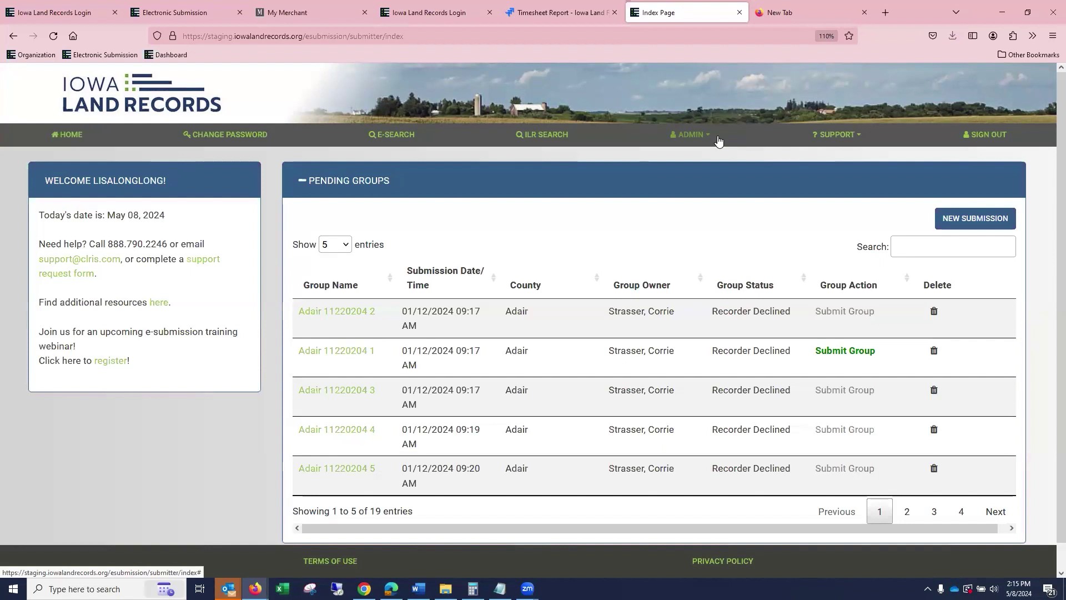
click(831, 139)
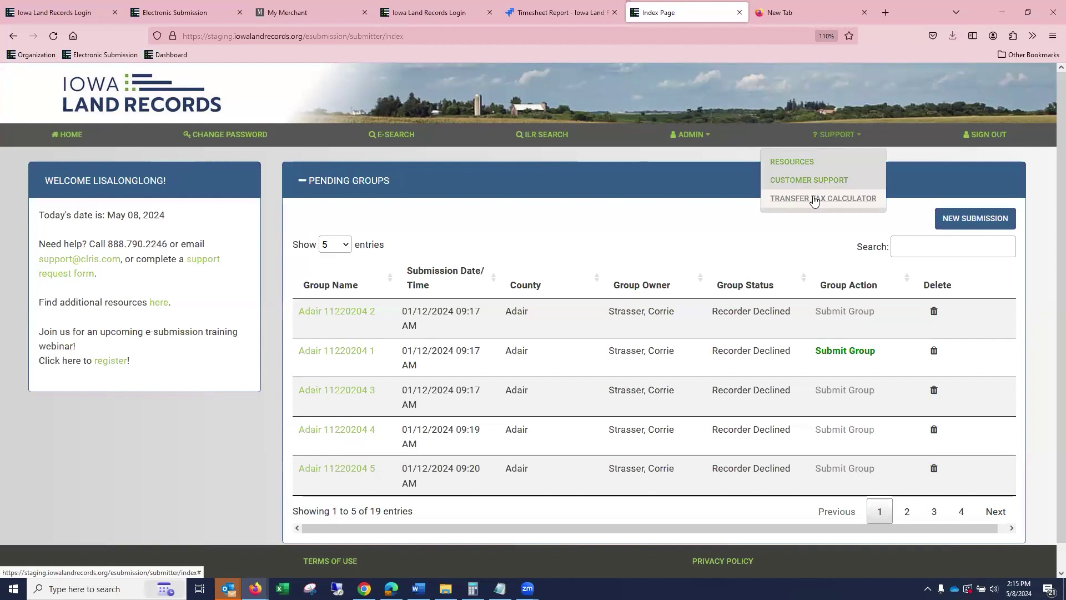
Browse the e-Submission training Resources page, then reload the pending groups index page.
click(810, 162)
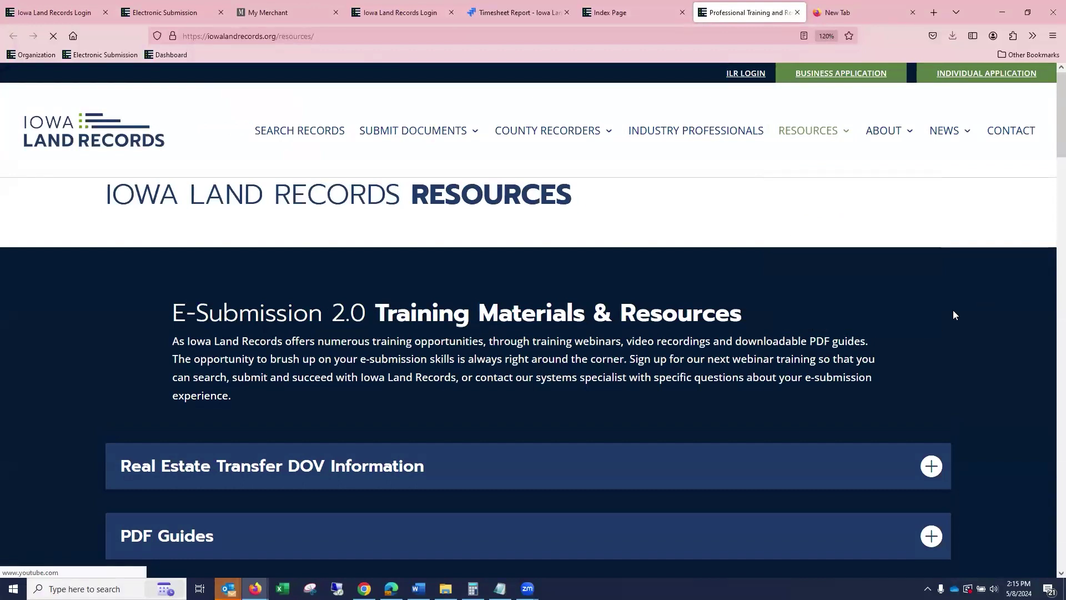
scroll(953, 311, down, 5)
scroll(953, 311, down, 3)
scroll(953, 311, up, 1)
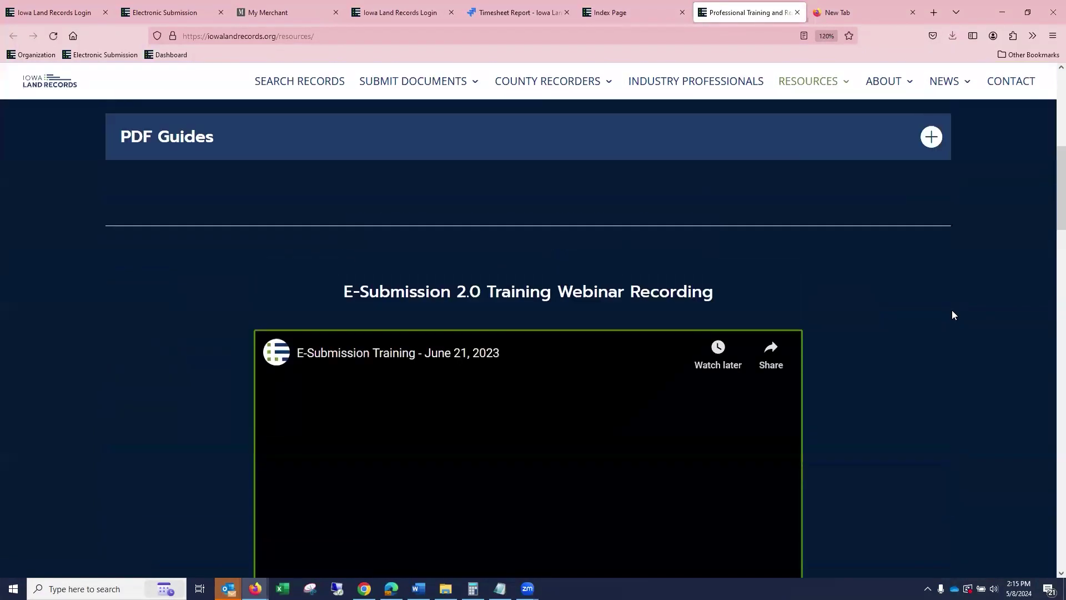
scroll(753, 383, down, 3)
scroll(781, 358, up, 10)
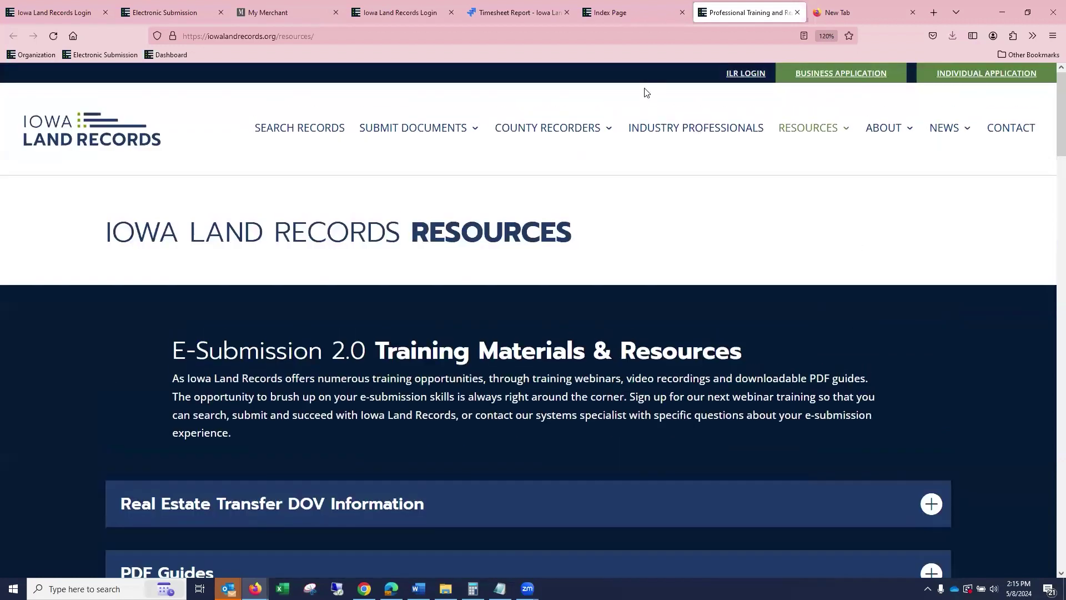
click(663, 13)
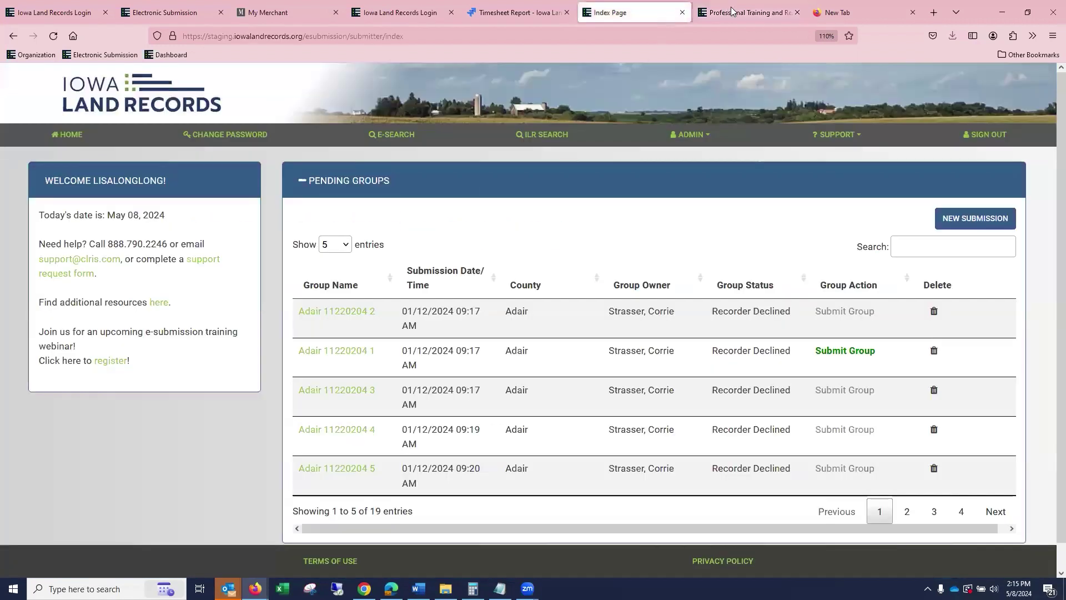
click(73, 143)
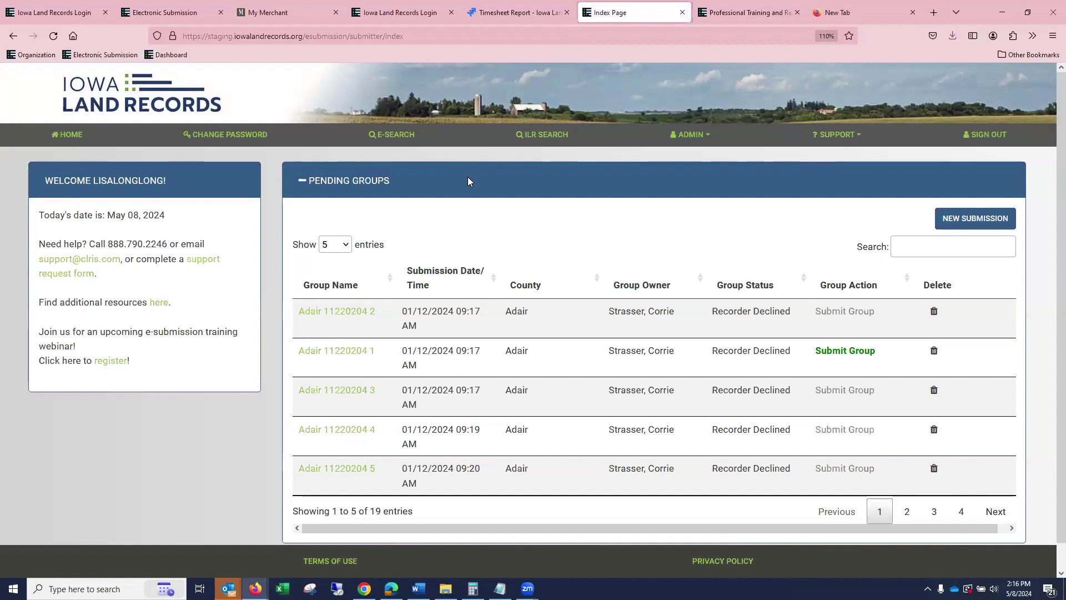
click(978, 220)
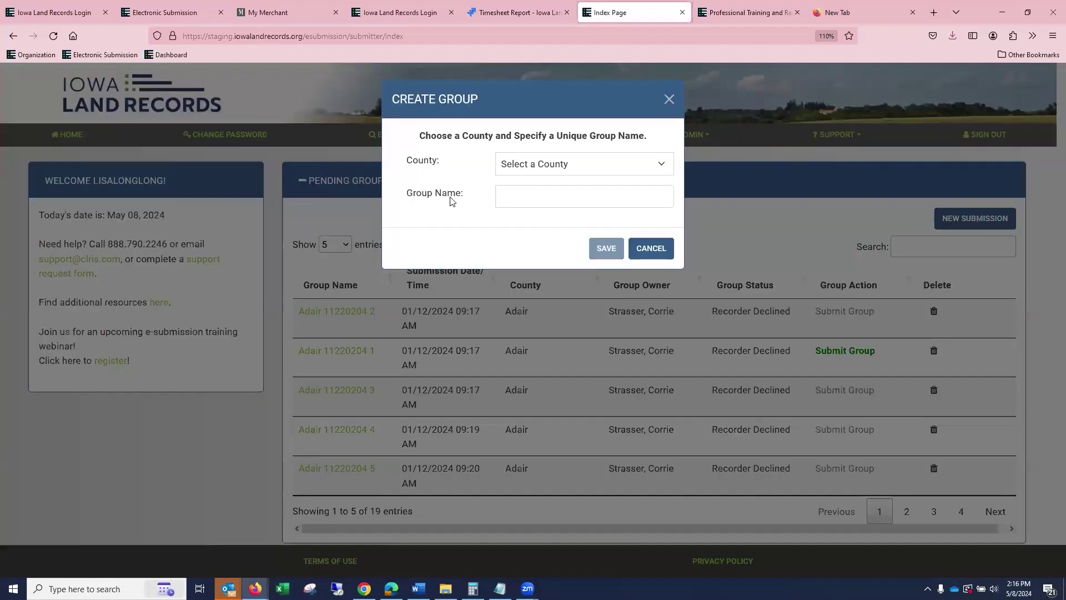
Choose Clarke as the new group's county.
click(514, 165)
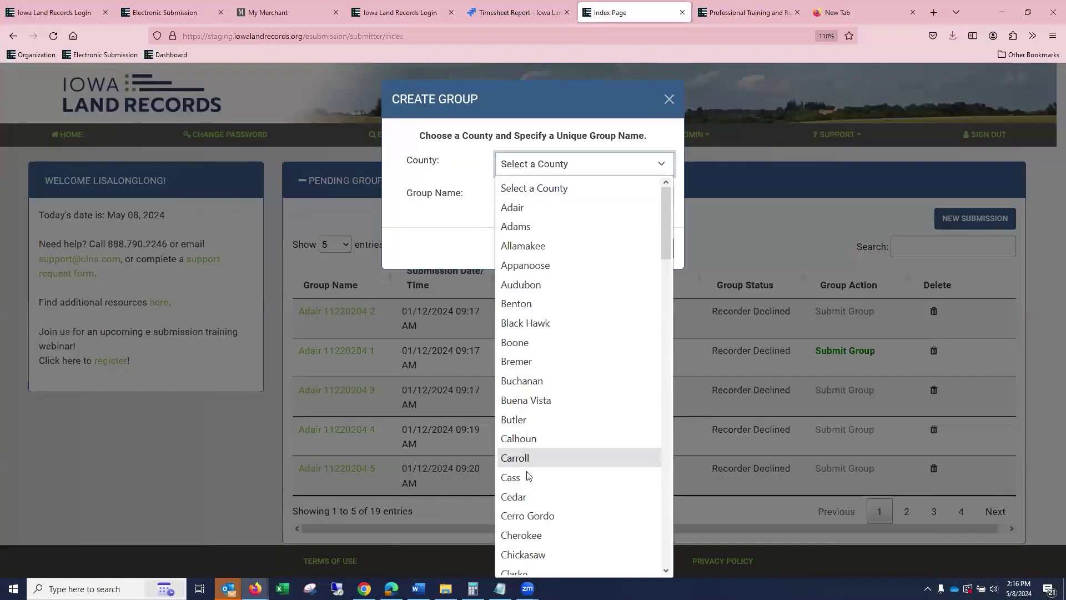
scroll(541, 512, down, 2)
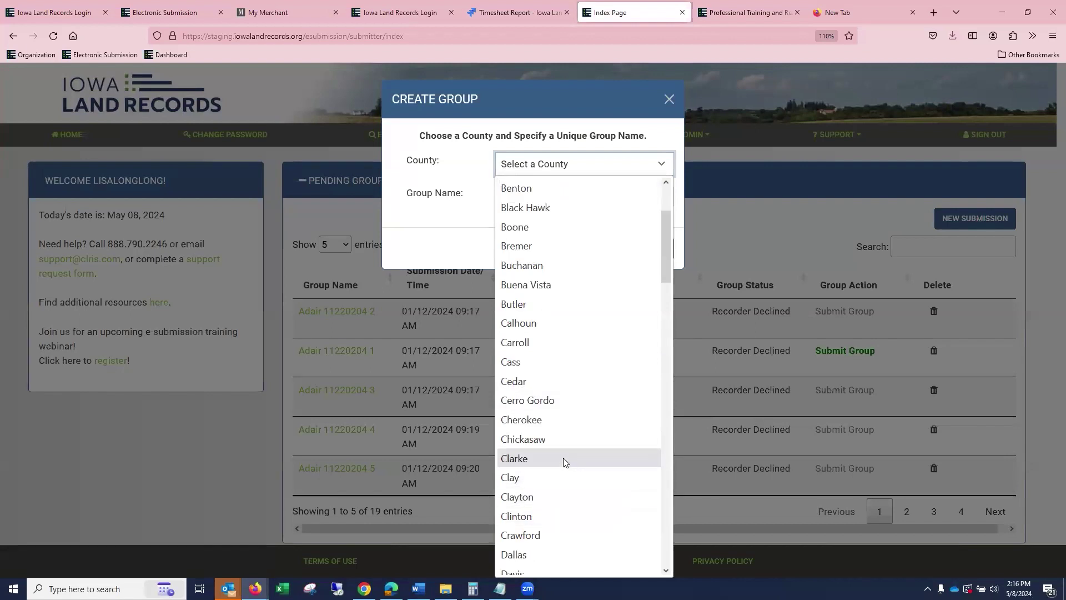
click(563, 457)
Name the group 'SMITH 050824 docs' and save it.
click(551, 198)
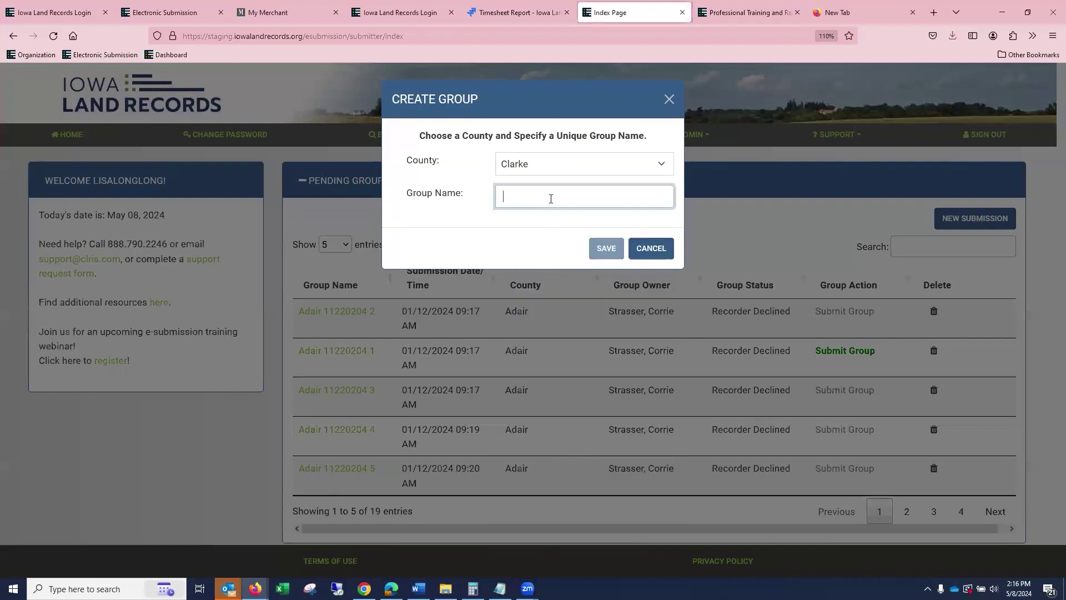
text(sMITH)
key(BackSpace)
key(BackSpace)
key(BackSpace)
key(BackSpace)
key(BackSpace)
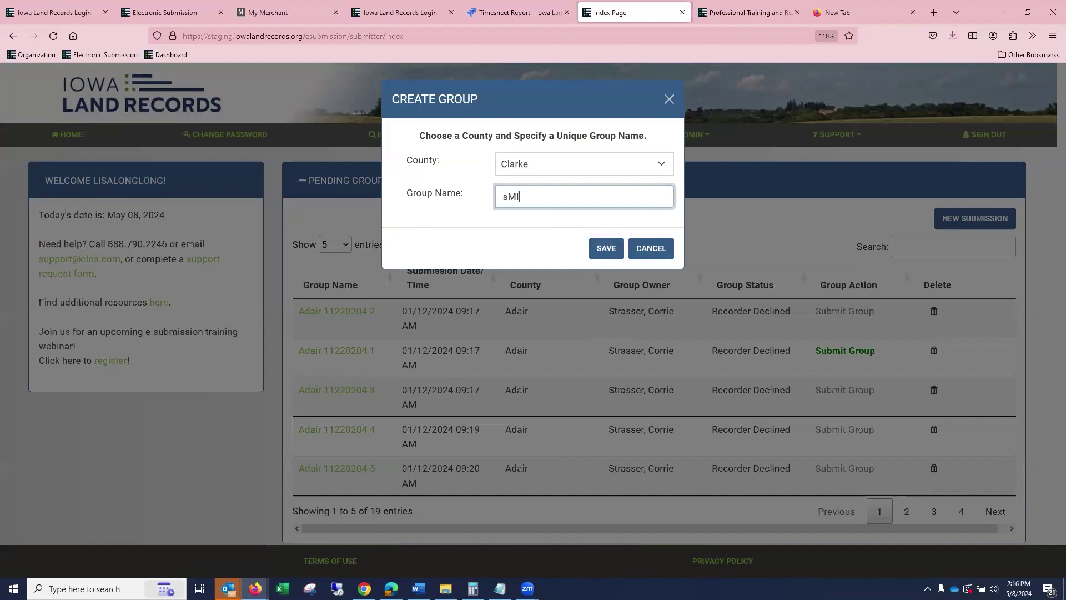
text(sMI)
key(BackSpace)
key(BackSpace)
key(BackSpace)
text(SMITH 050824 doc)
click(606, 248)
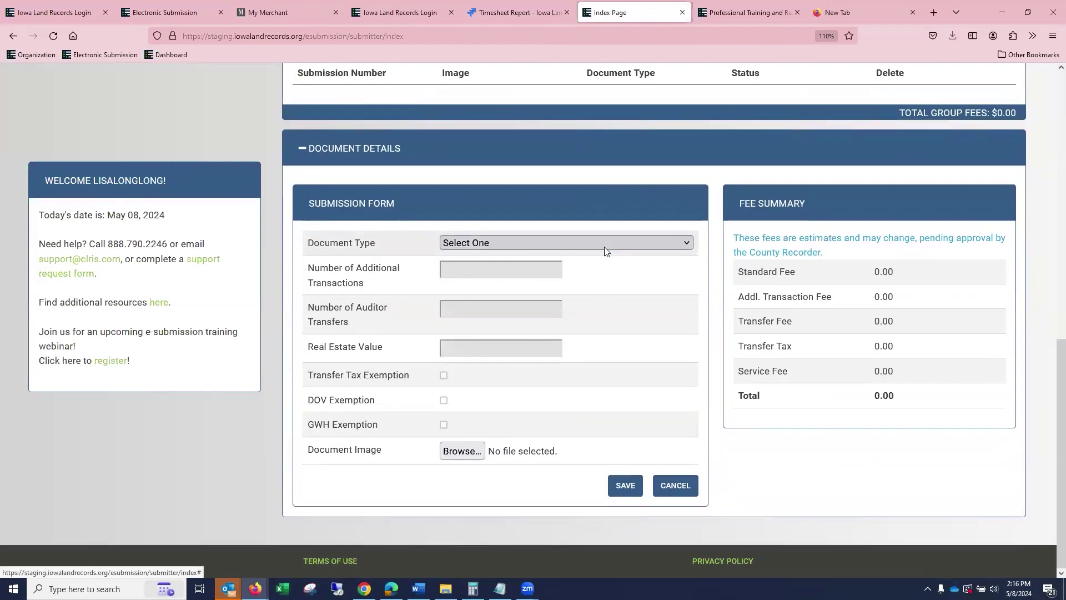
Set the submission's document type to Deed.
click(482, 242)
click(494, 379)
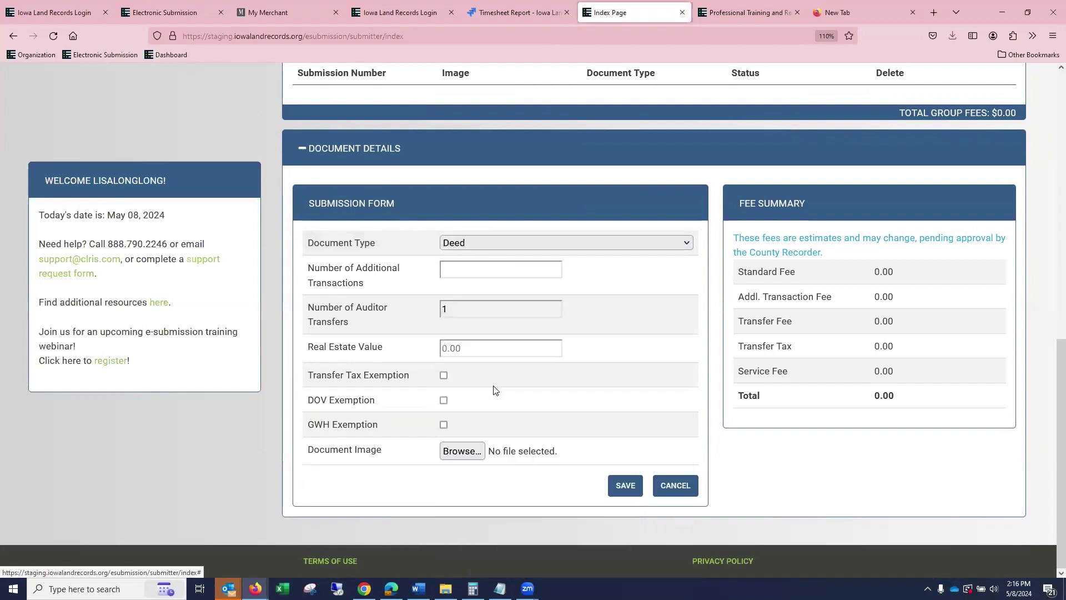
click(512, 243)
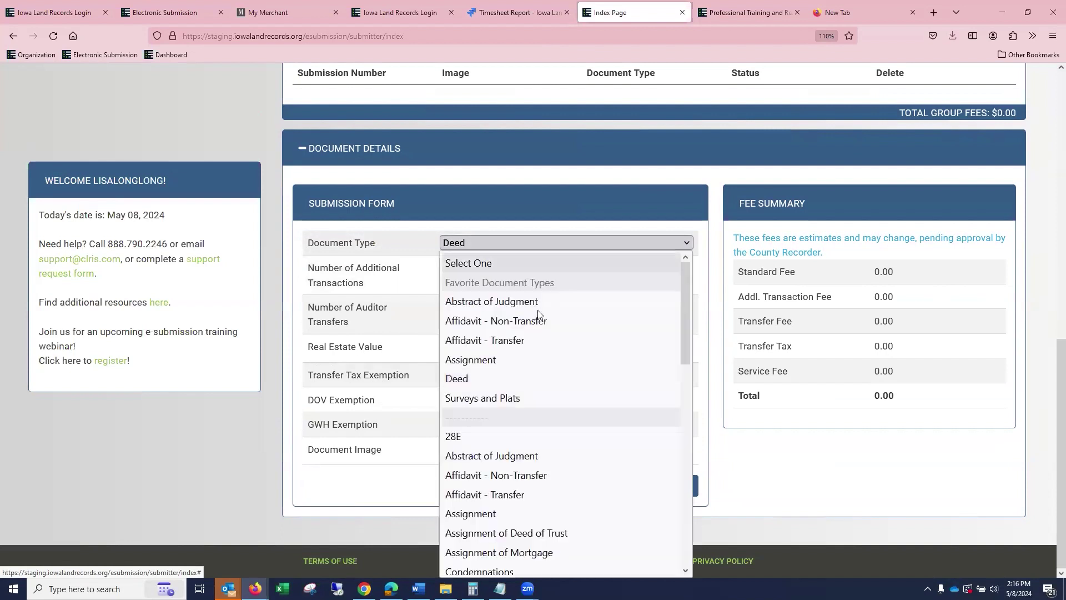
scroll(500, 356, down, 10)
scroll(591, 389, up, 10)
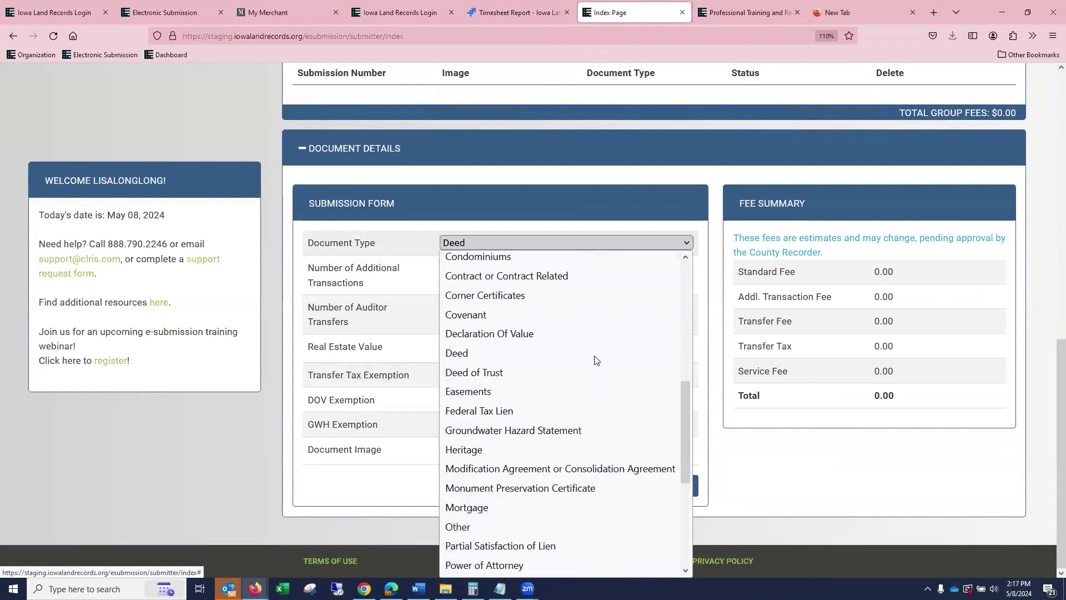
click(502, 279)
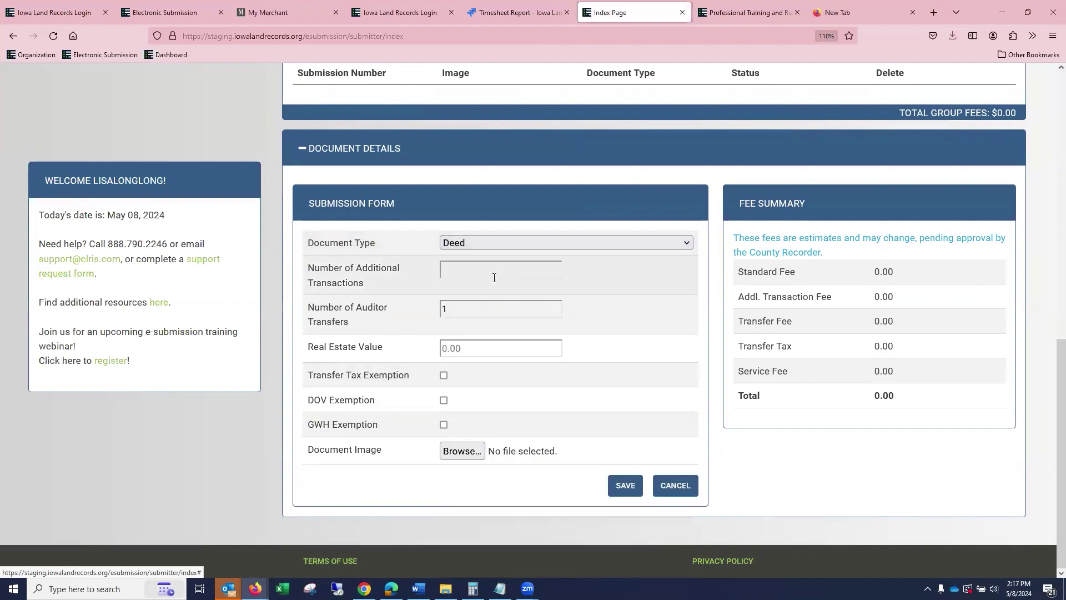
Keep 1 auditor transfer and enter a real estate value of 78,500.00.
click(477, 309)
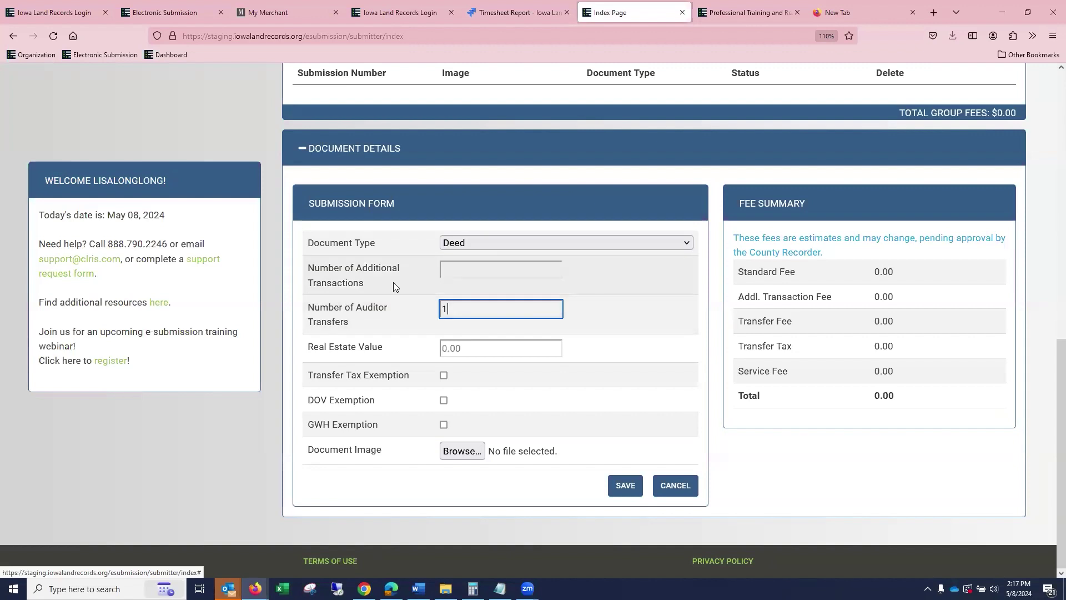
click(470, 348)
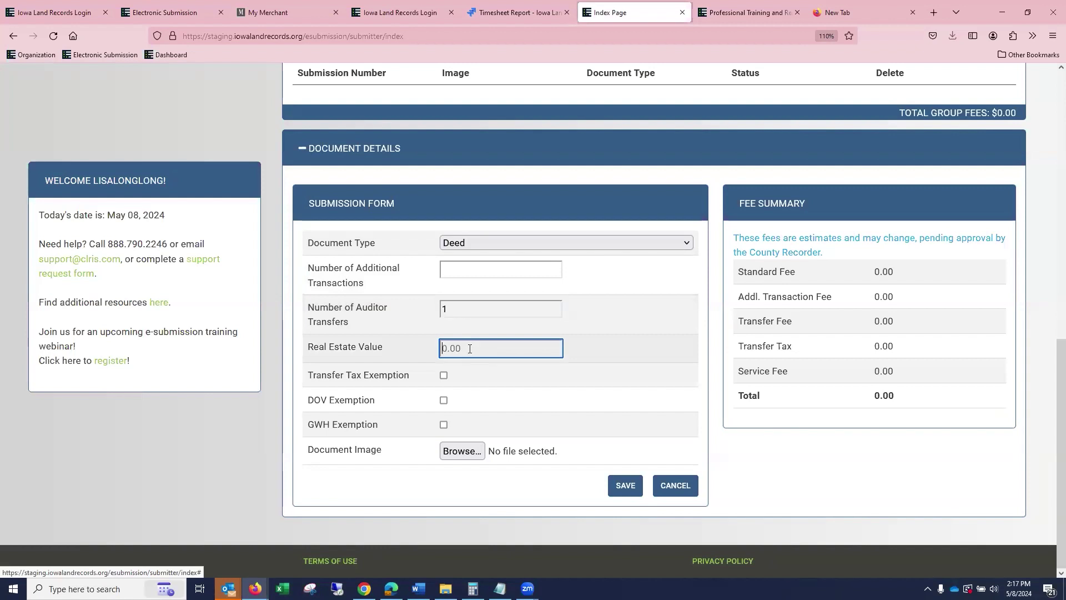
text(7850000)
click(461, 452)
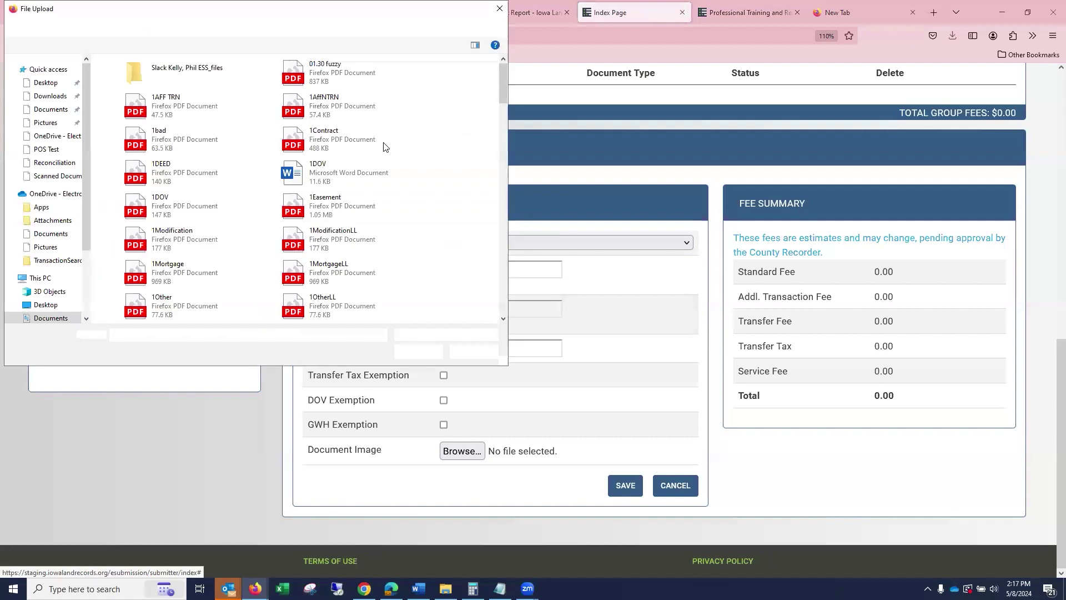
Attach 1AFF TRN.pdf as the document image and save the Deed.
click(166, 105)
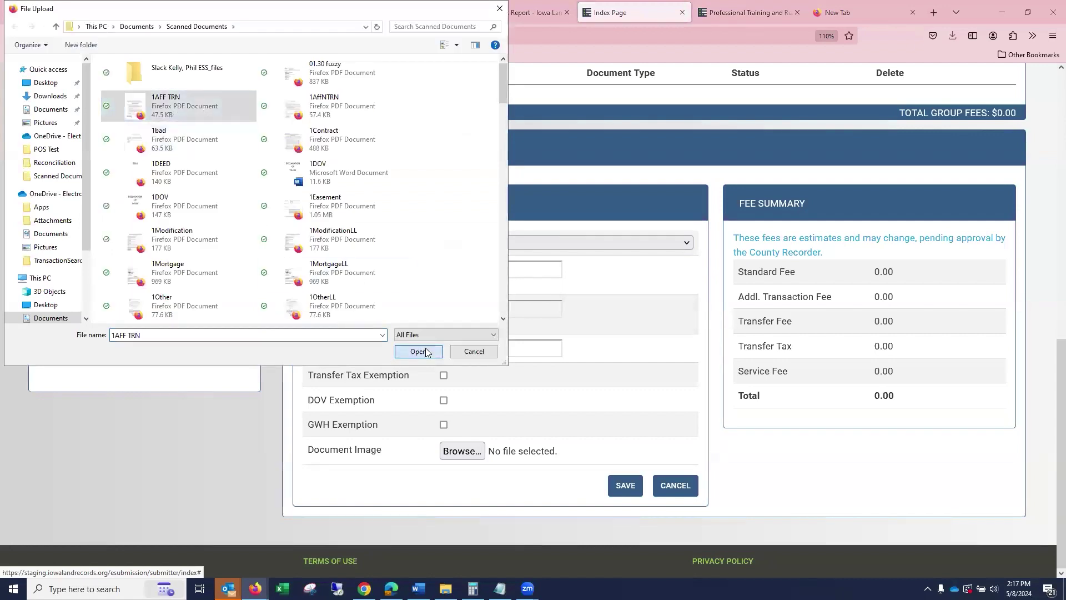
click(426, 348)
click(626, 487)
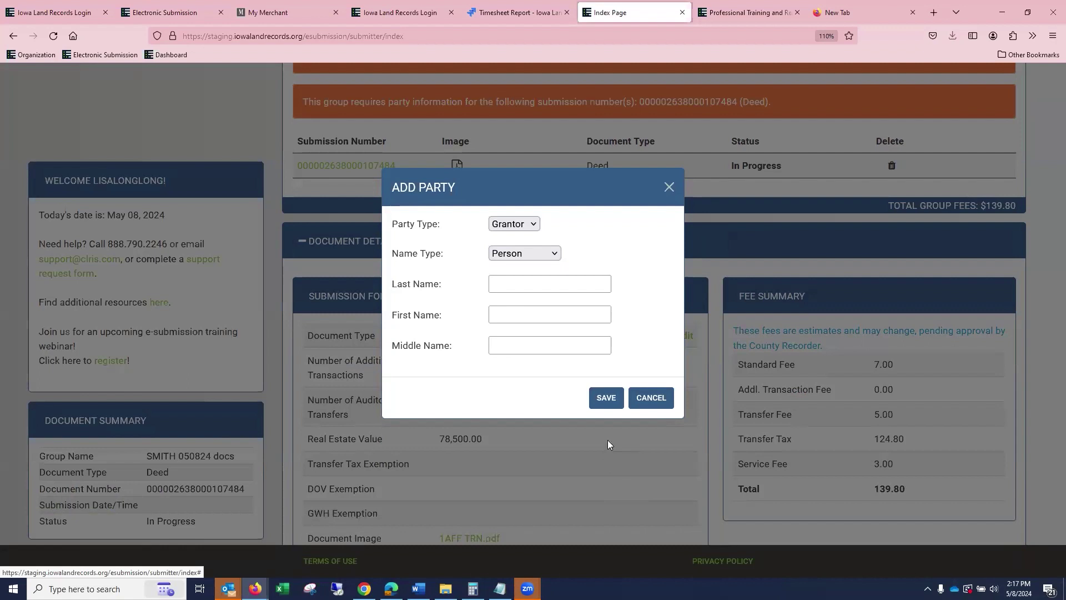
Save the grantor person's last, first and middle names, then reopen the submission form for editing.
click(537, 281)
text(SMITH)
key(Tab)
text(M)
key(Tab)
text(JANE)
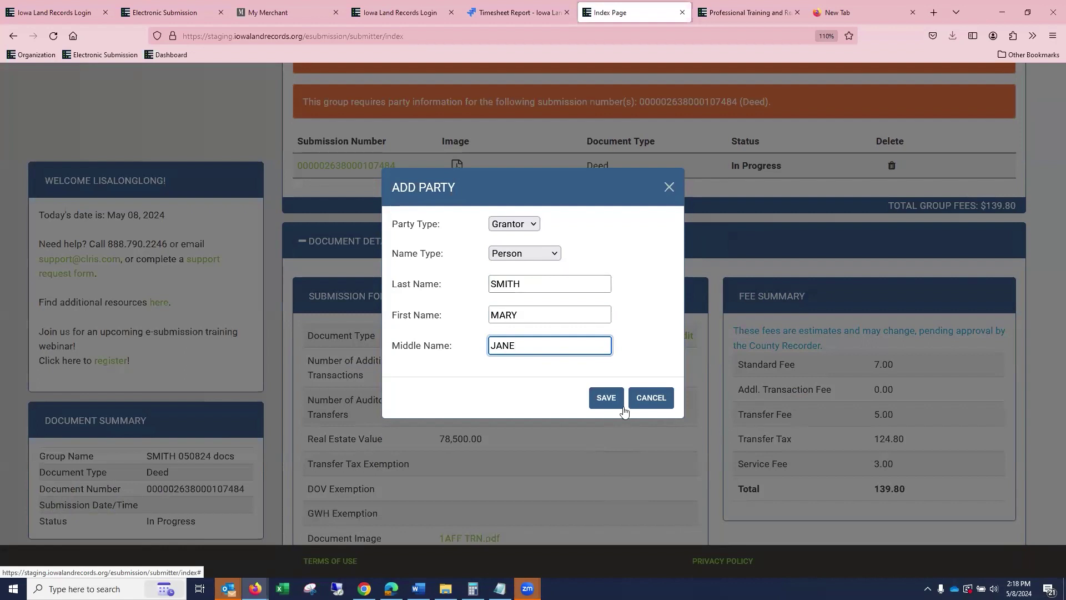
click(607, 400)
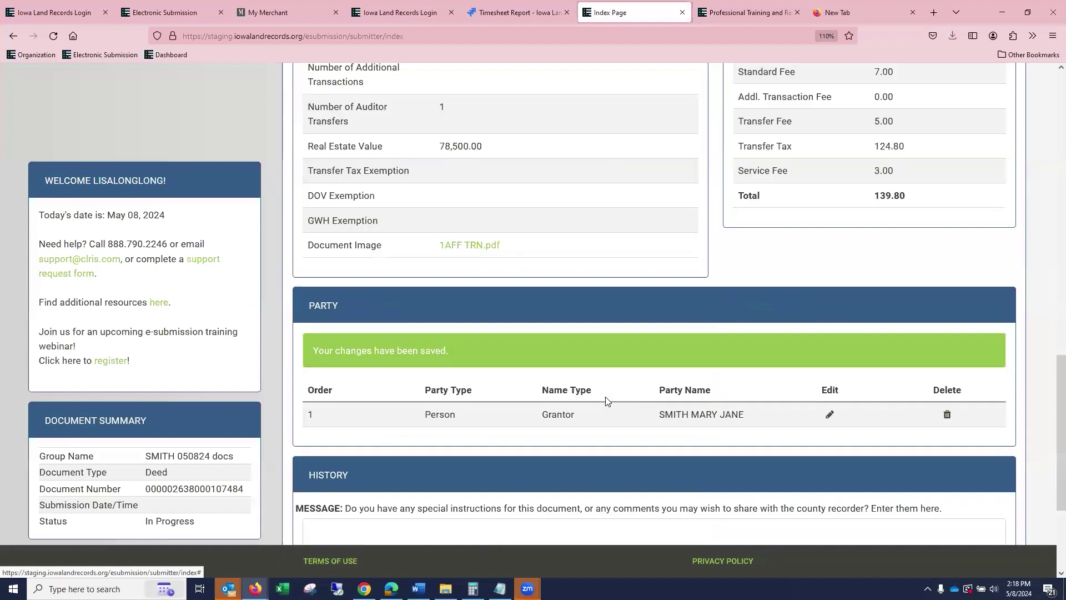
scroll(615, 395, up, 4)
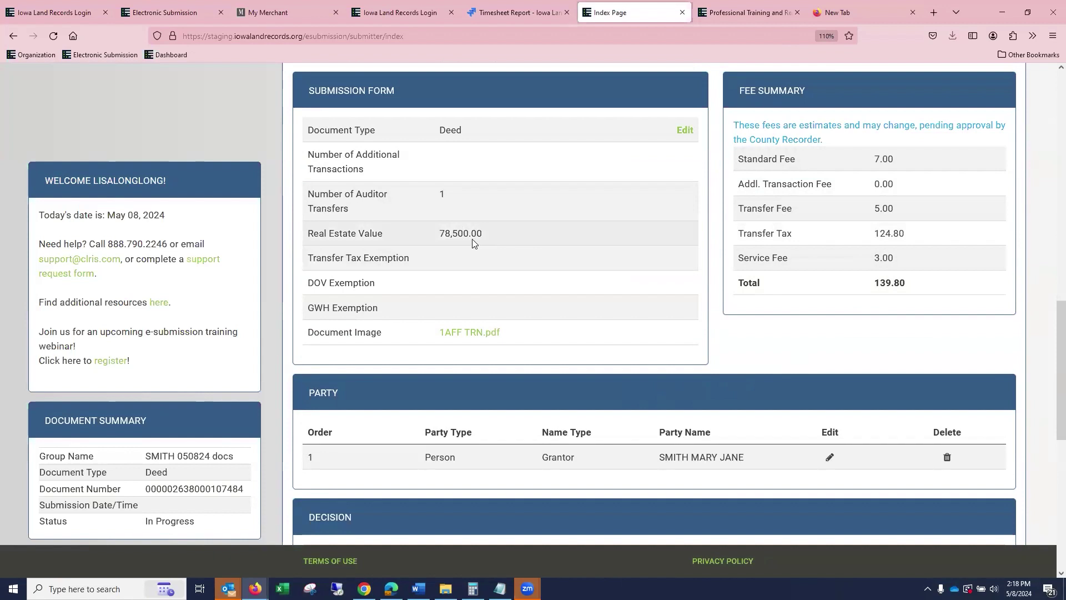
click(686, 131)
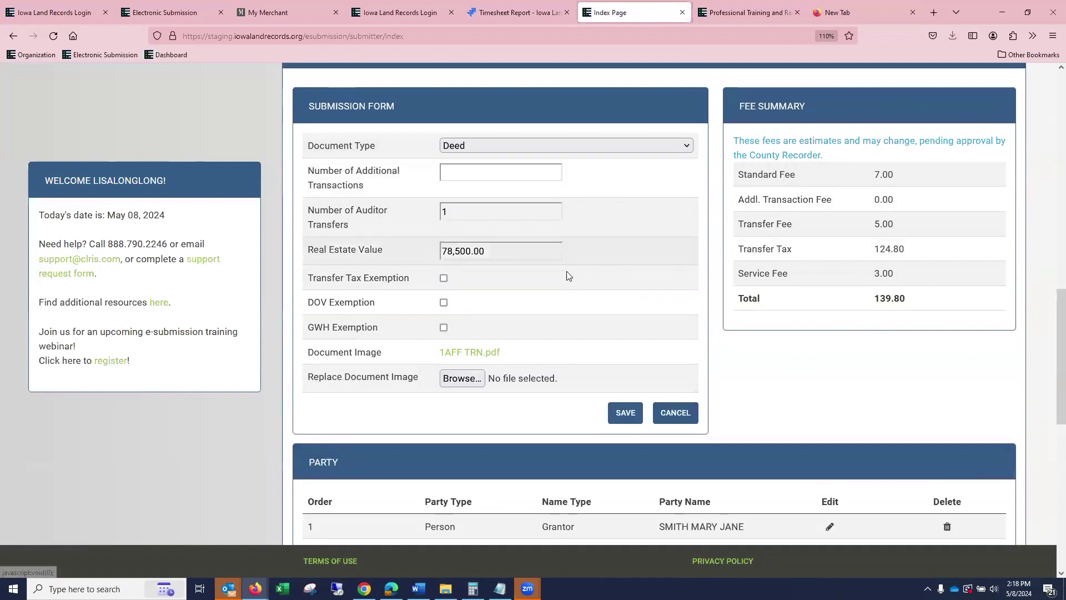
Replace the Deed's real estate value with 80,000.00 and save it.
click(522, 278)
key(ctrl+a)
text(785,000.08)
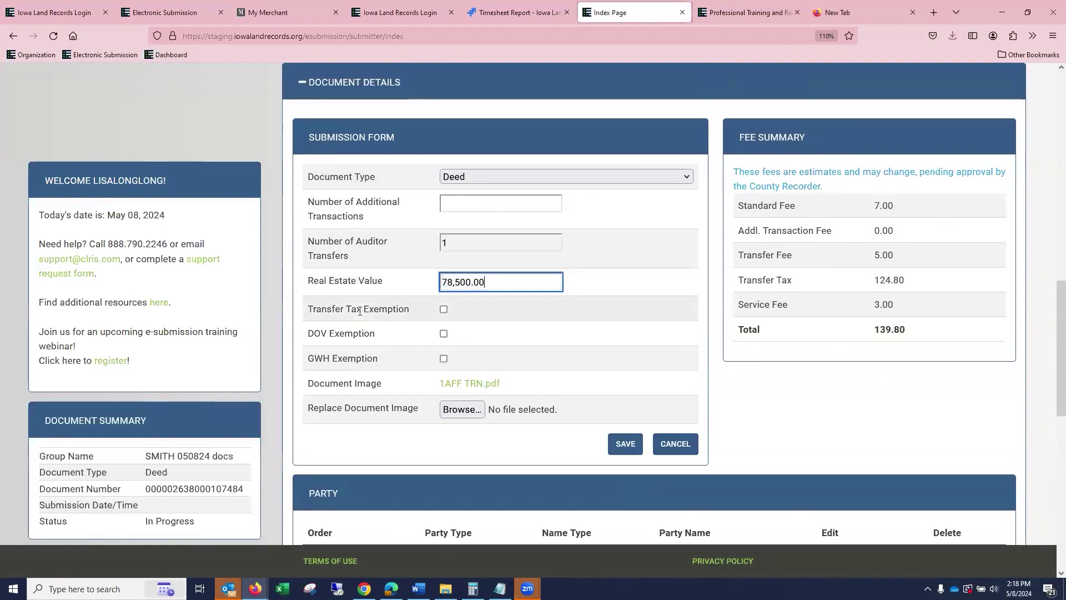
text(00)
key(BackSpace)
key(BackSpace)
key(BackSpace)
key(BackSpace)
key(BackSpace)
key(BackSpace)
key(BackSpace)
key(BackSpace)
key(BackSpace)
key(BackSpace)
text(80,000.00)
click(626, 444)
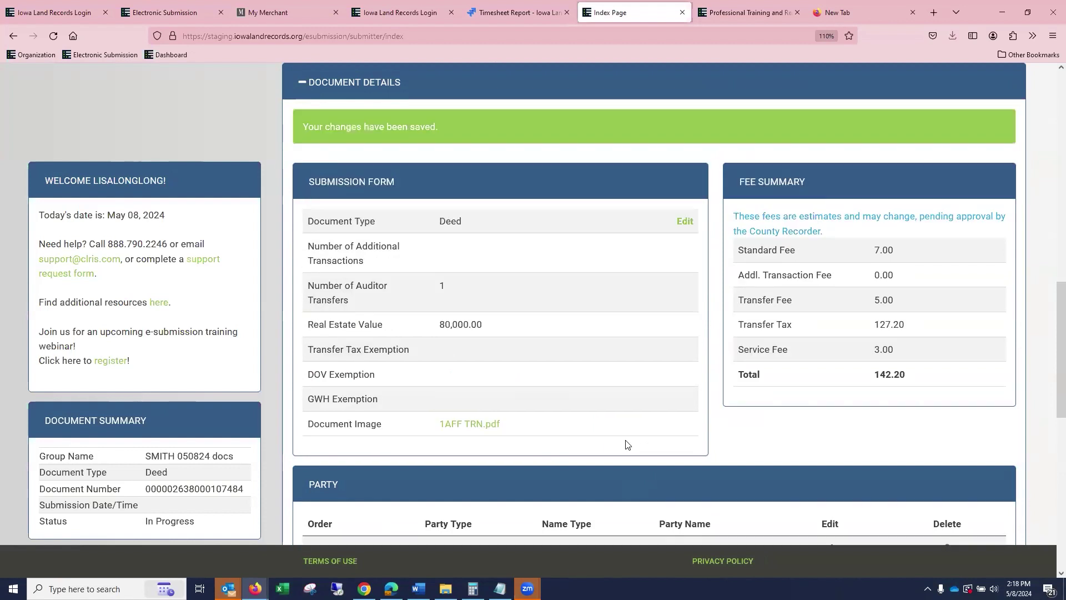
Return to the group's document list, now showing $142.20 total fees.
scroll(945, 287, down, 4)
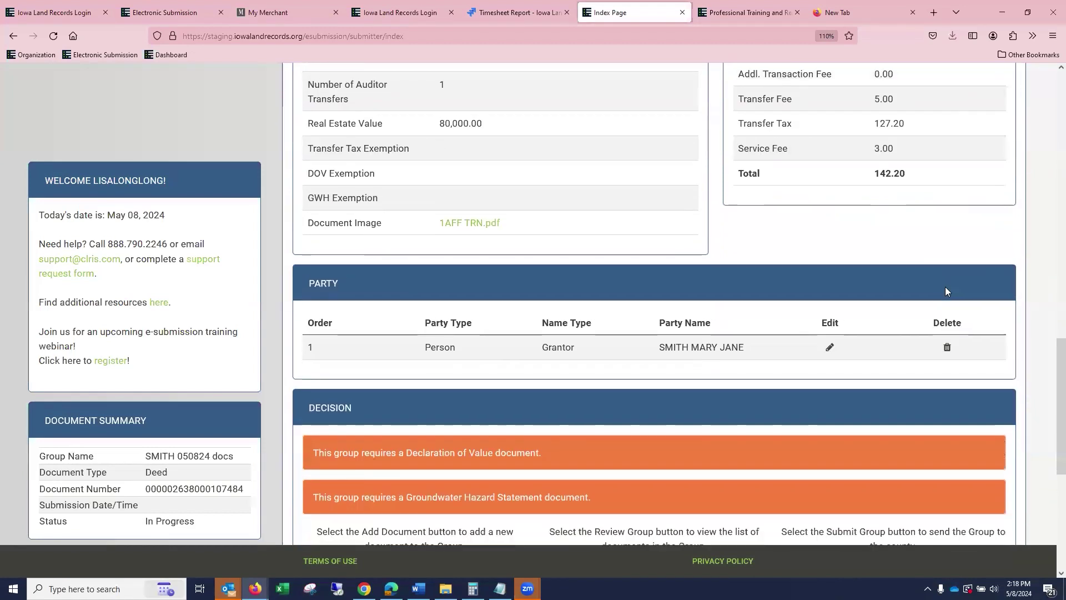
scroll(945, 286, up, 4)
scroll(948, 289, down, 5)
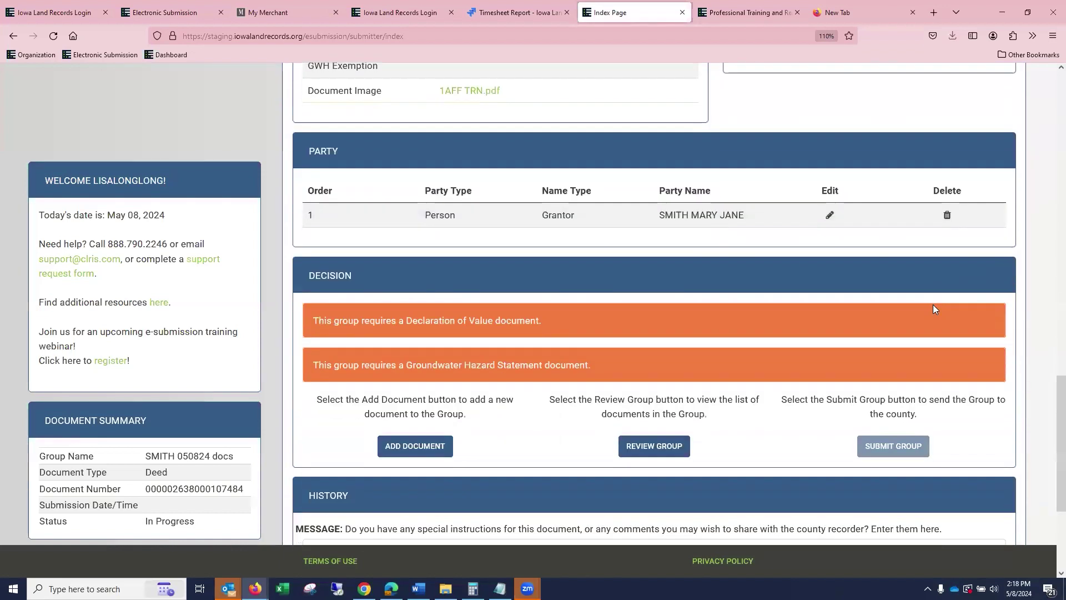
scroll(334, 322, down, 1)
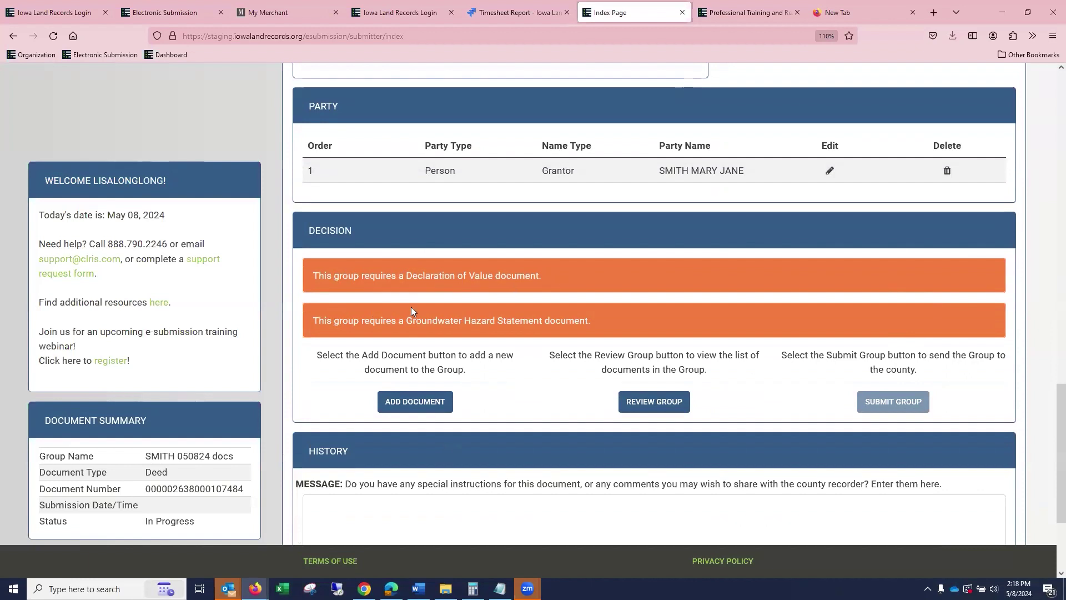
click(617, 317)
Create a Declaration Of Value document with 1DOV.pdf as its image and save it.
scroll(628, 278, up, 5)
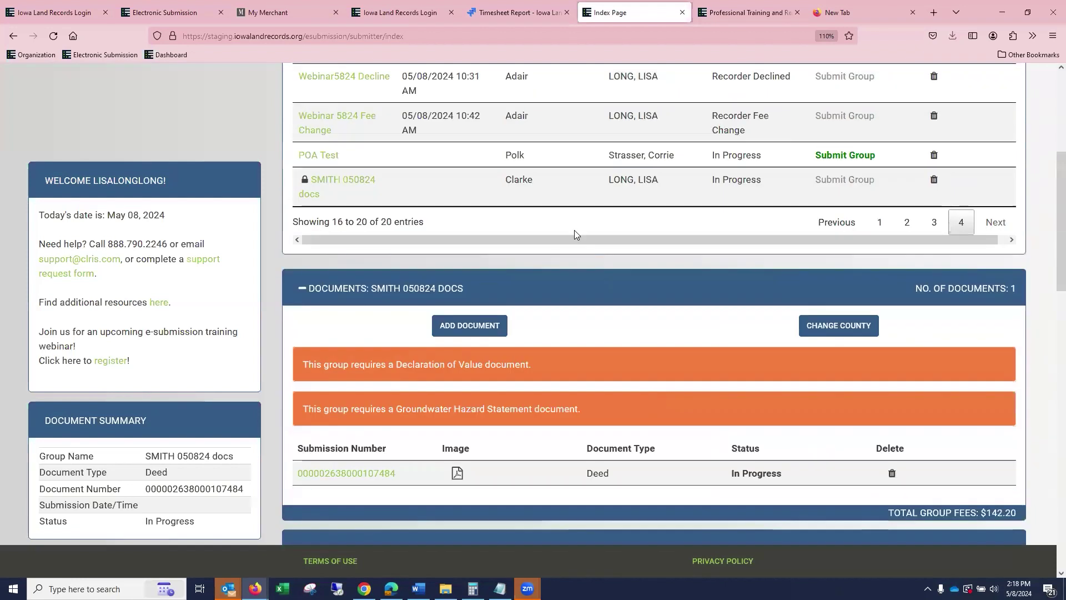
click(468, 326)
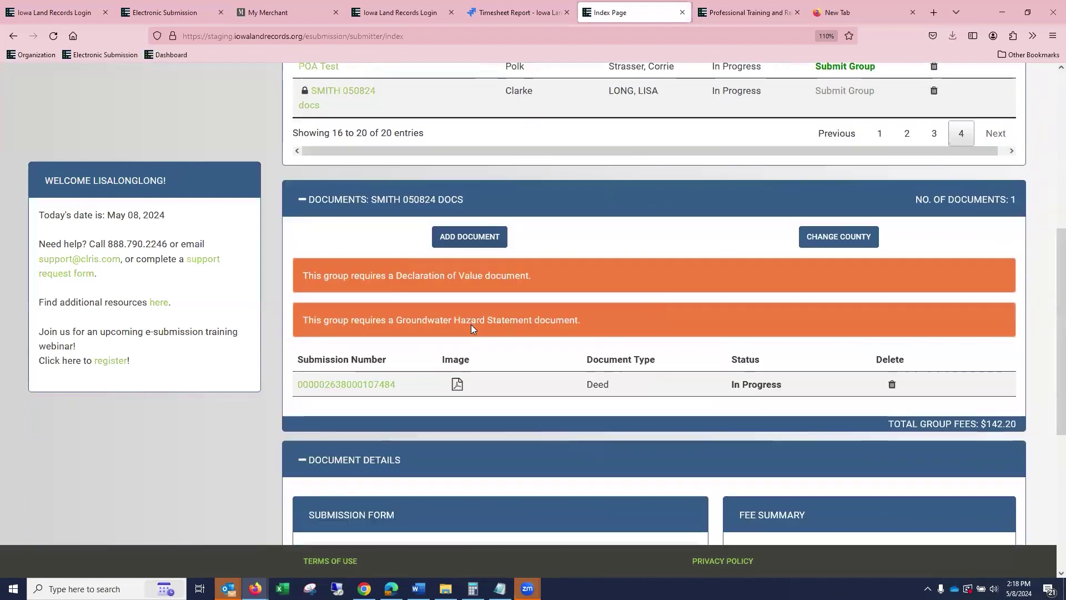
click(506, 242)
key(d)
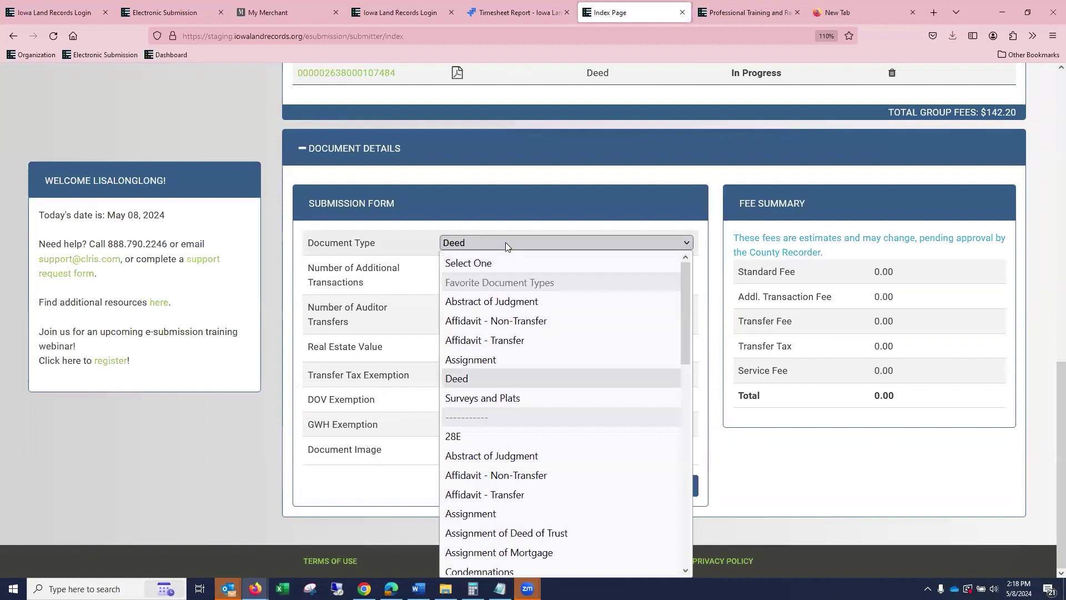
scroll(520, 422, down, 4)
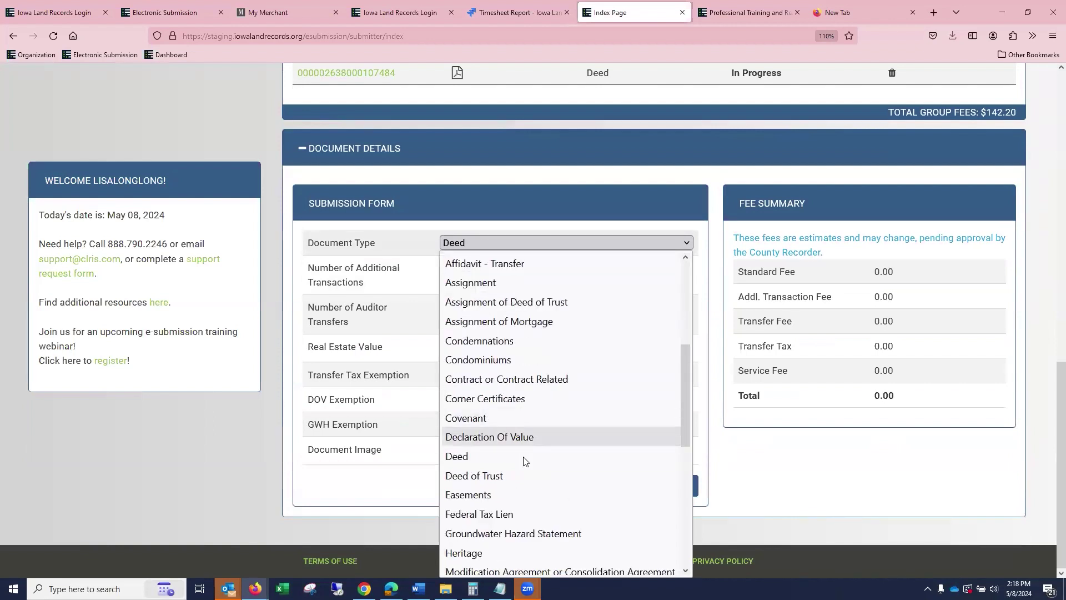
click(527, 440)
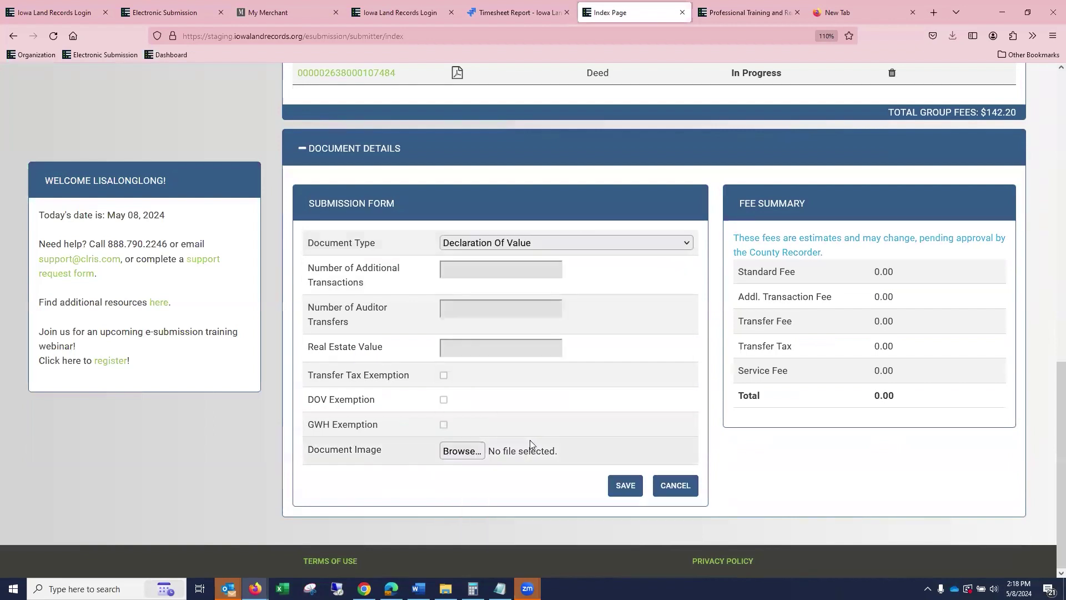
click(470, 455)
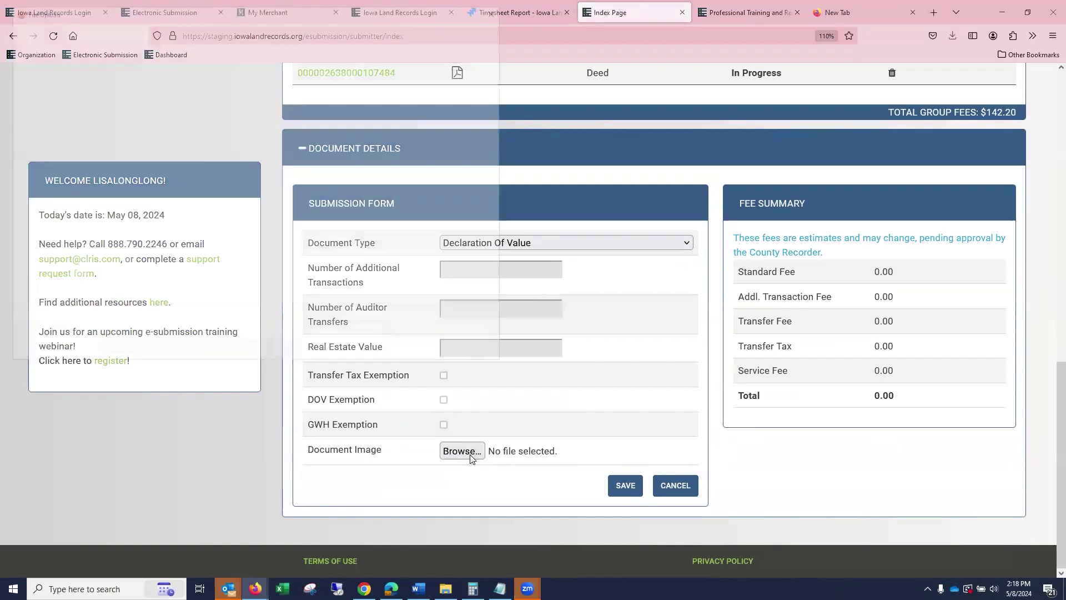
click(194, 212)
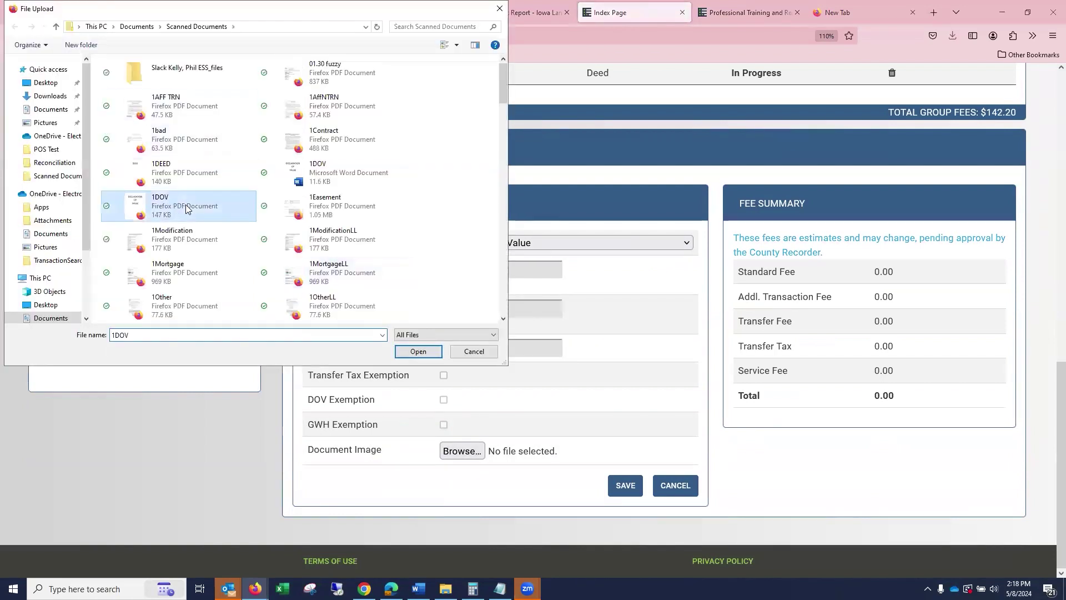
click(414, 352)
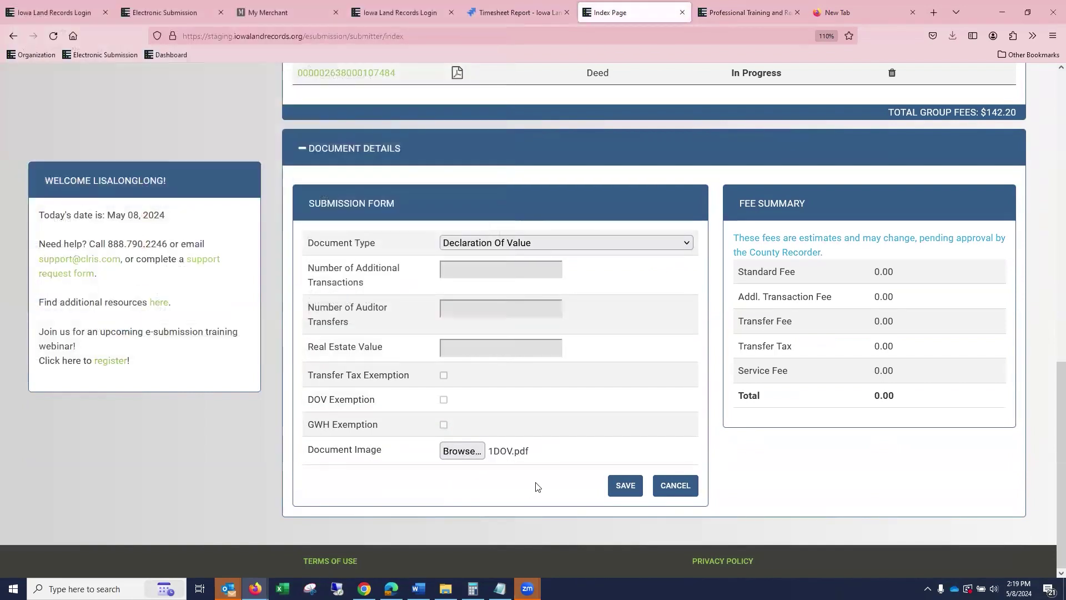
click(624, 481)
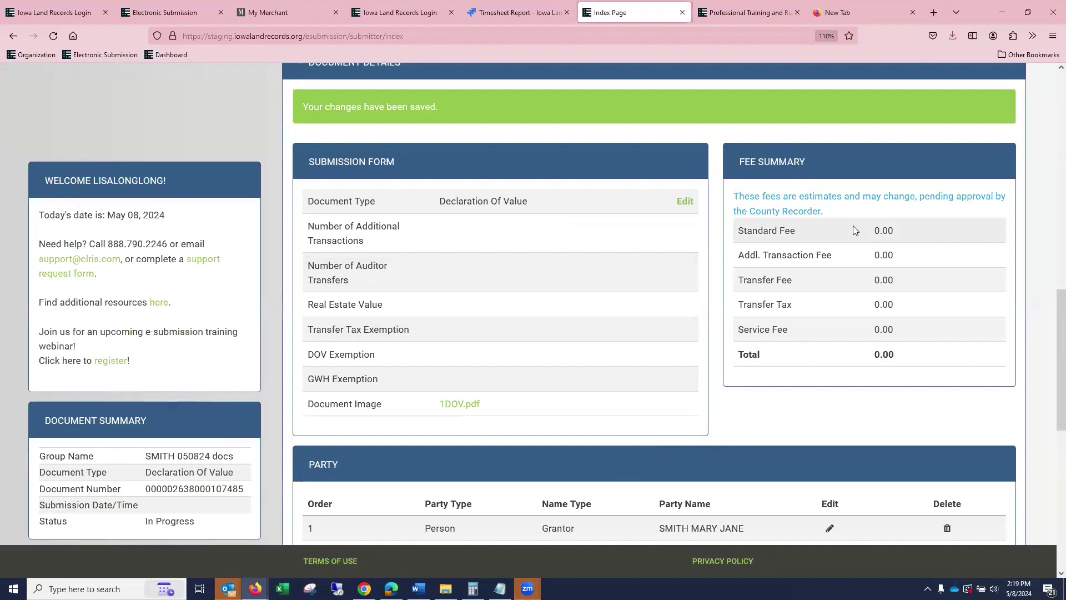
scroll(626, 300, down, 6)
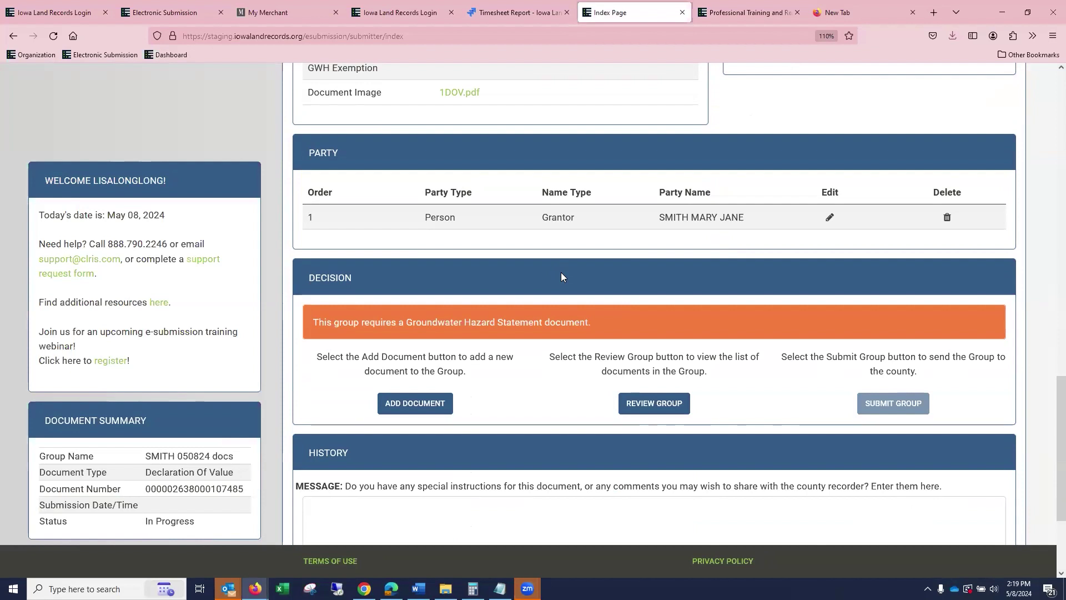
scroll(494, 393, up, 6)
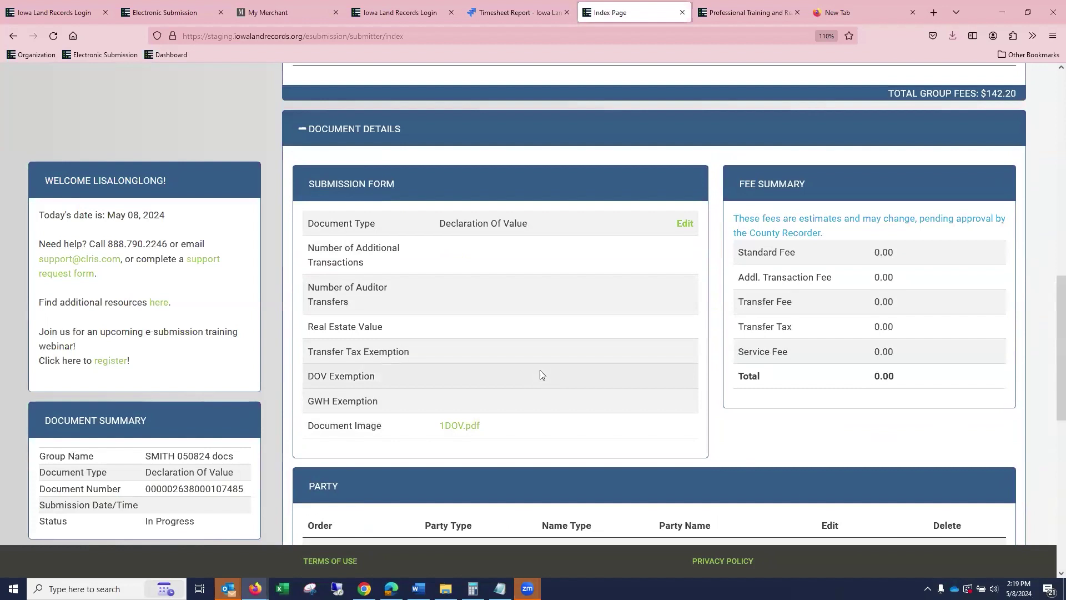
scroll(555, 375, up, 4)
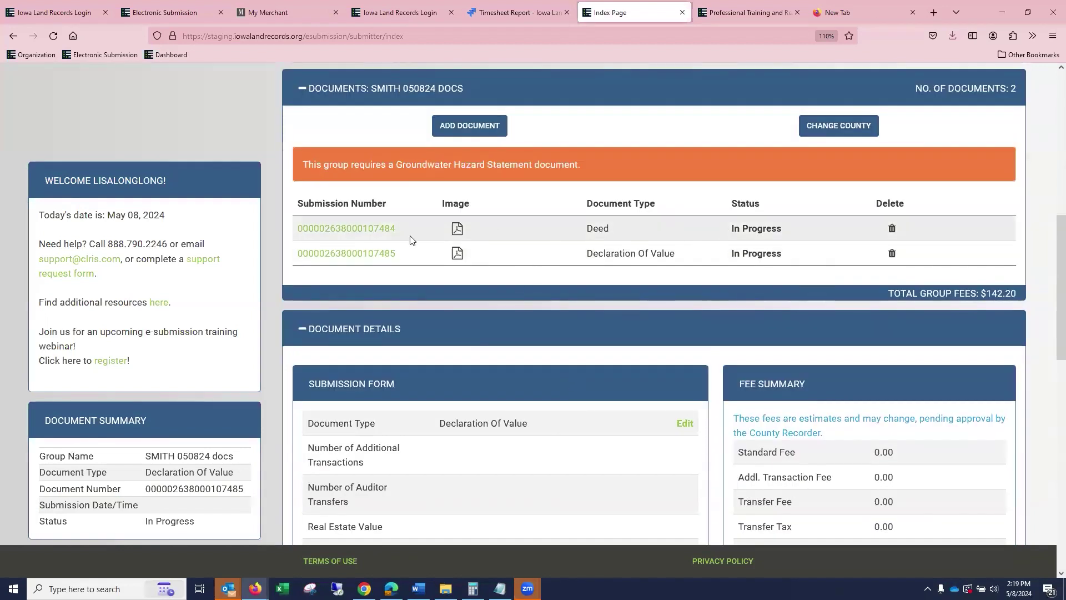
Edit the Deed, set GWH Exemption to Yes, and save it with fees still 142.20.
click(383, 232)
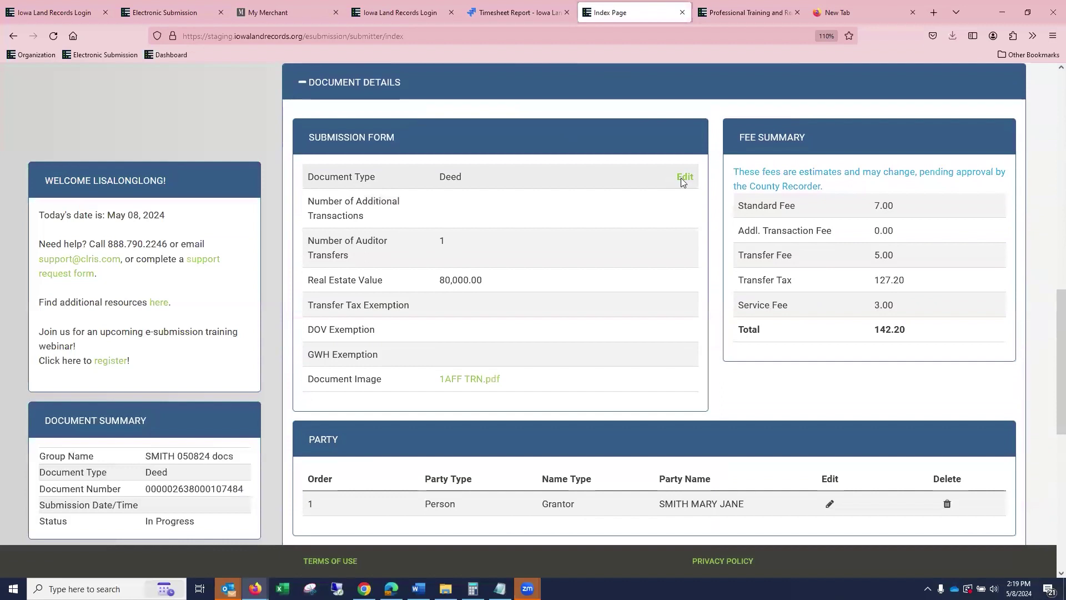
click(684, 178)
click(444, 359)
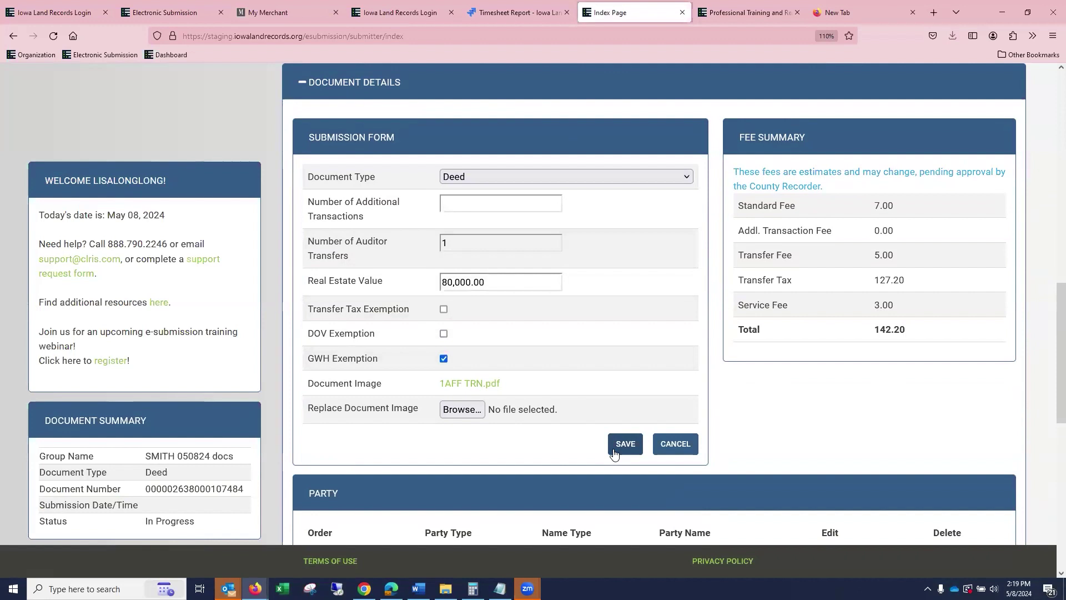
click(444, 335)
click(624, 445)
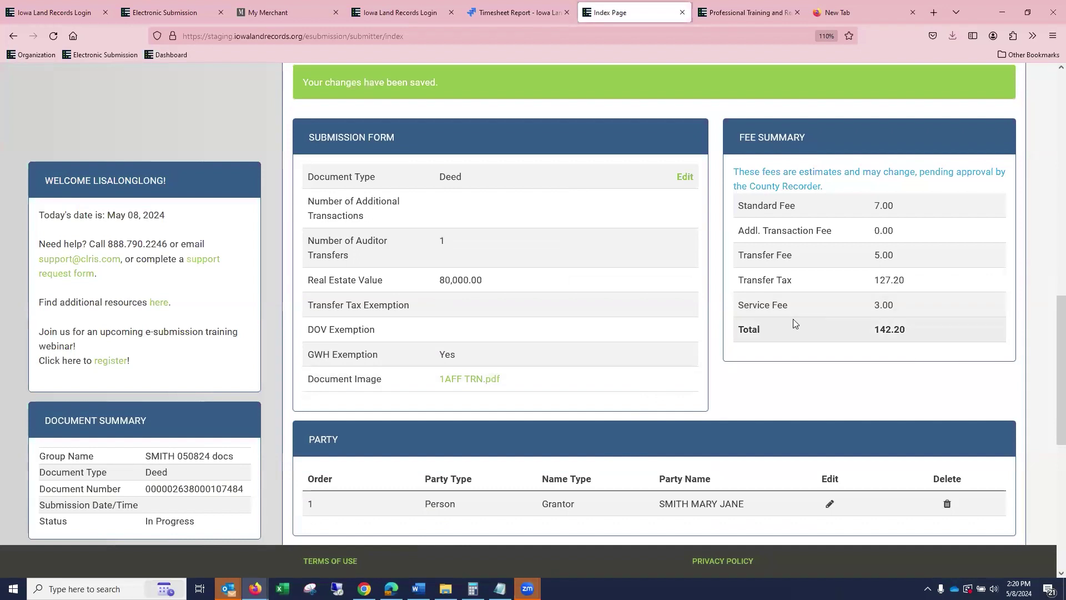
scroll(794, 321, down, 5)
scroll(757, 398, down, 1)
Add a Power of Attorney document with 1DEED.pdf attached and save it.
scroll(750, 399, up, 9)
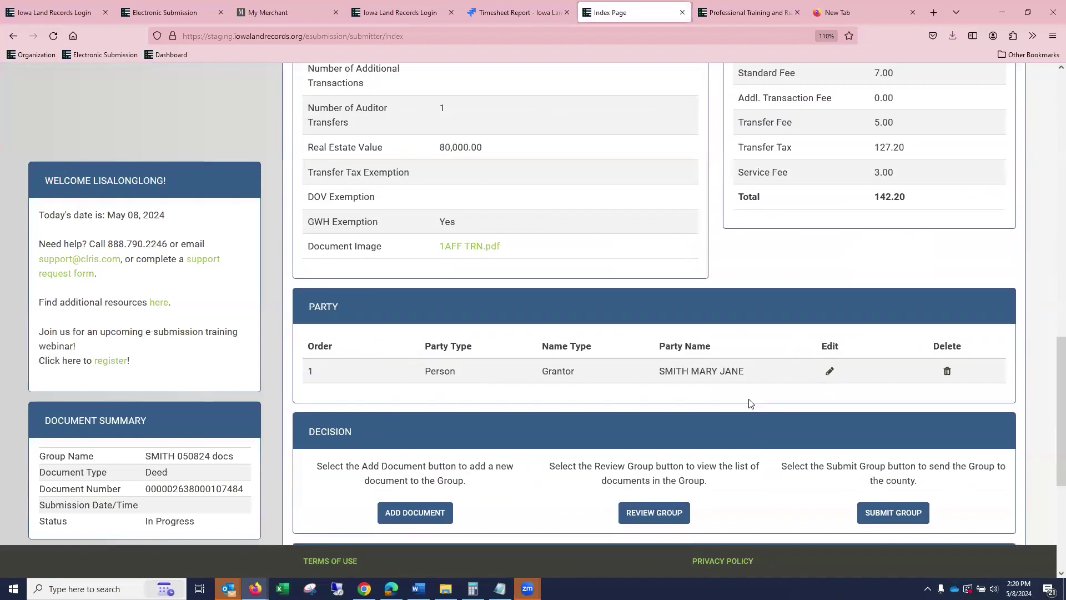
scroll(753, 386, up, 5)
scroll(755, 381, down, 1)
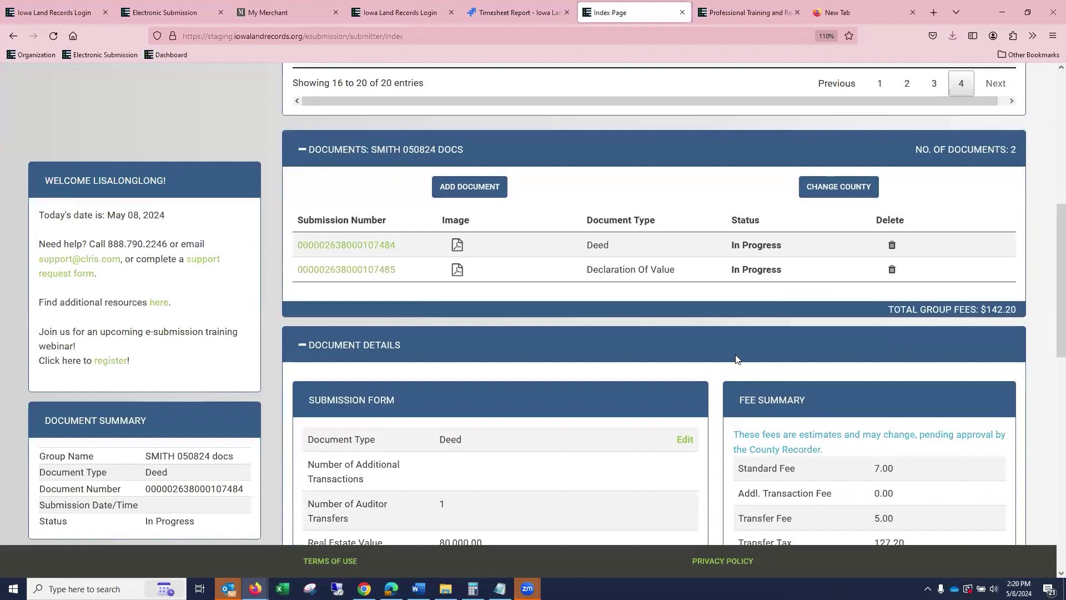
scroll(461, 347, up, 3)
click(461, 347)
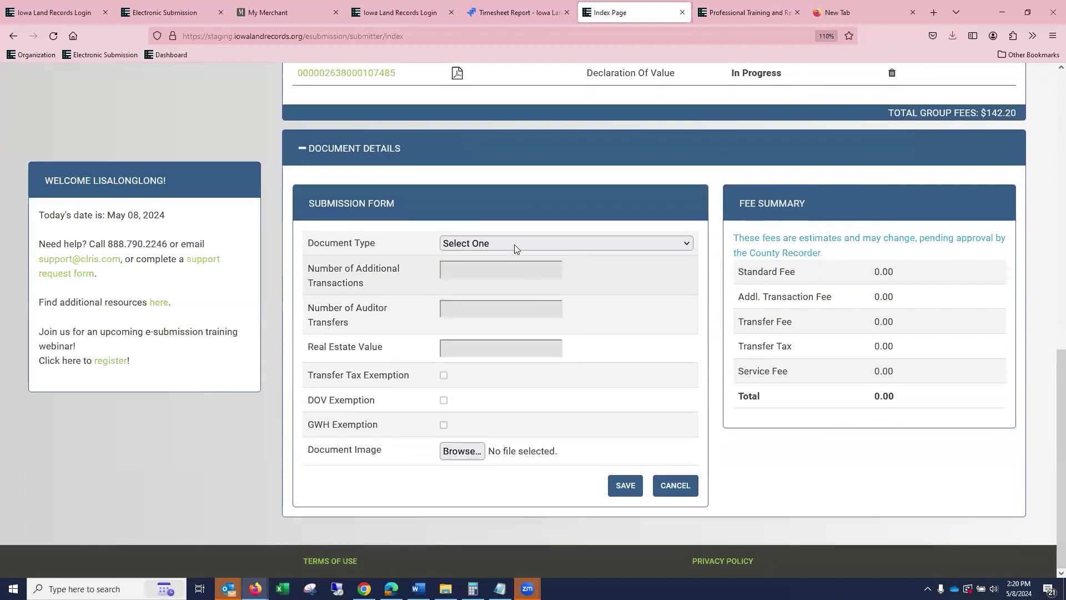
click(515, 243)
text(po)
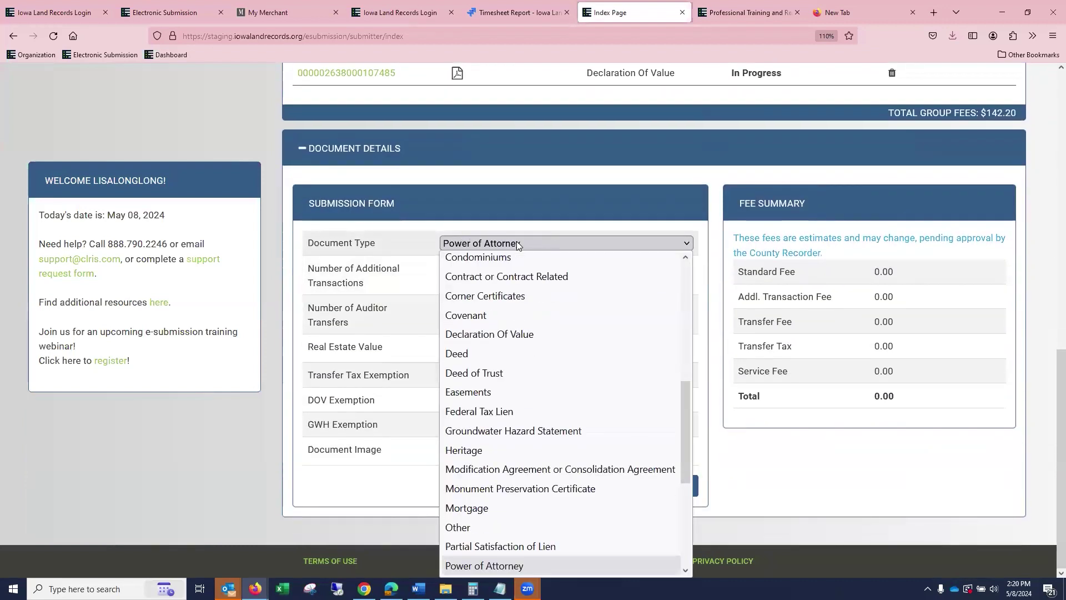
click(505, 567)
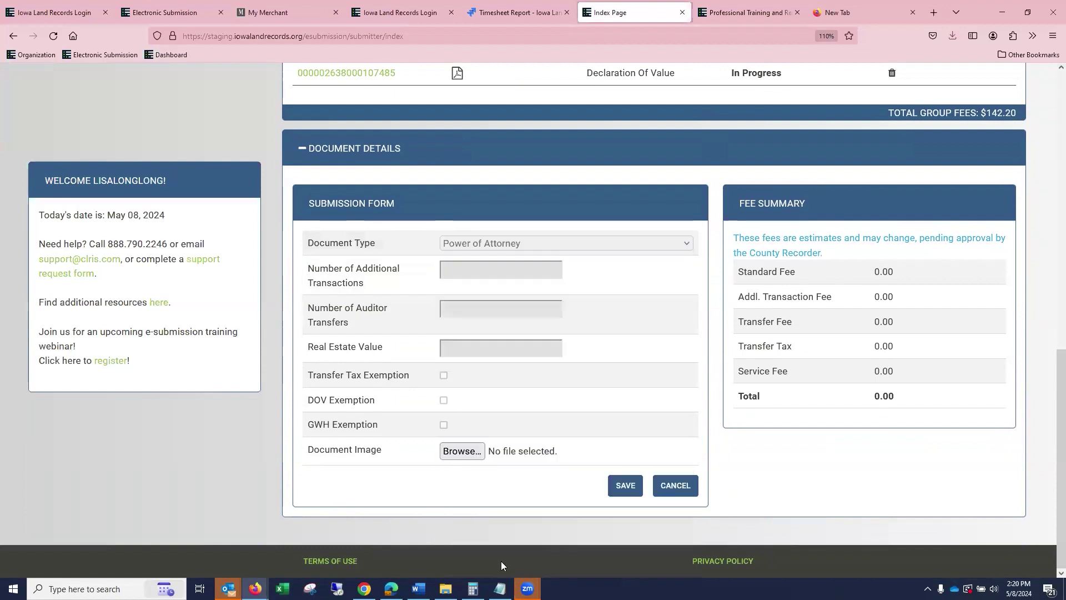
click(461, 451)
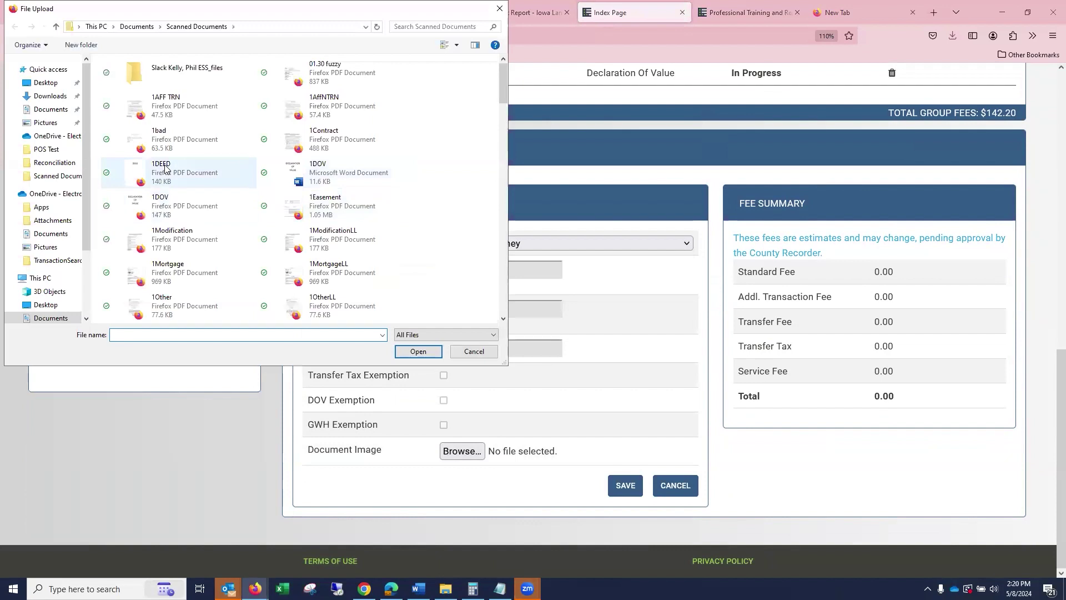
click(167, 172)
click(417, 351)
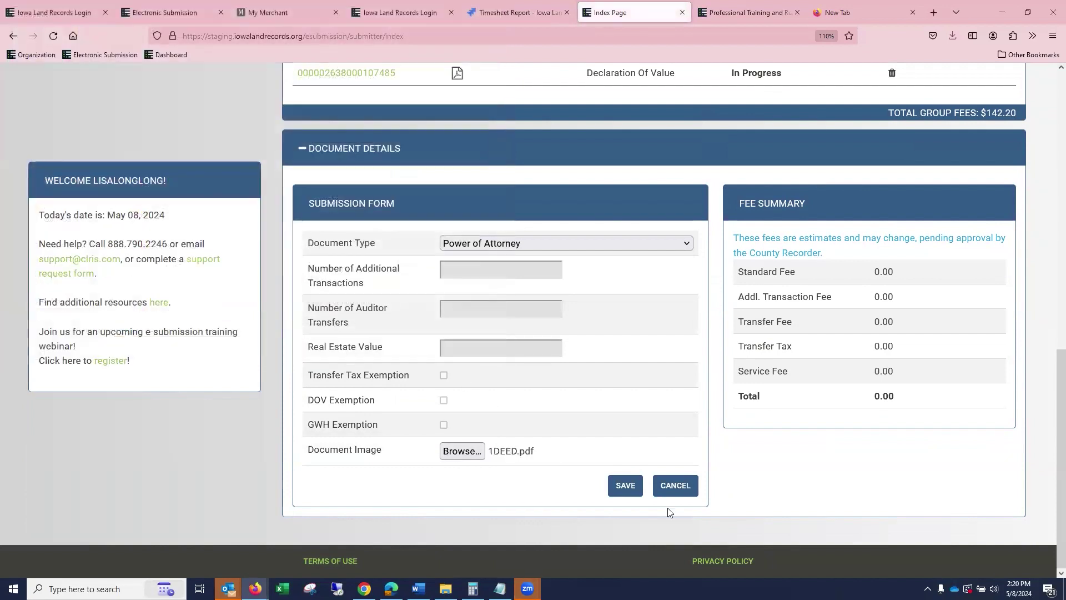
click(635, 492)
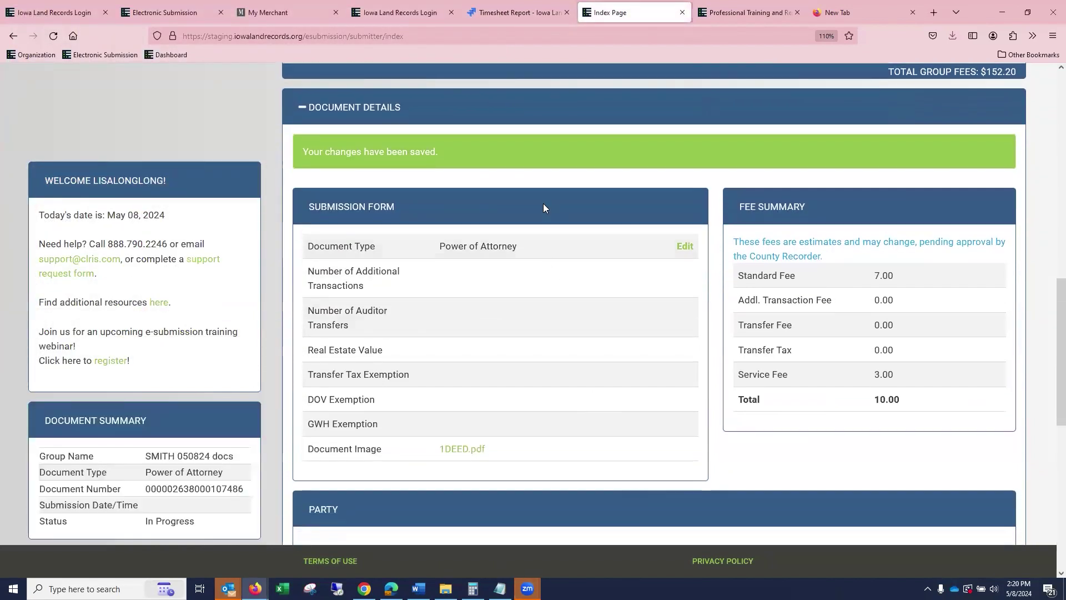
Open the Power of Attorney's grantor party for editing.
scroll(619, 238, up, 4)
scroll(636, 250, down, 6)
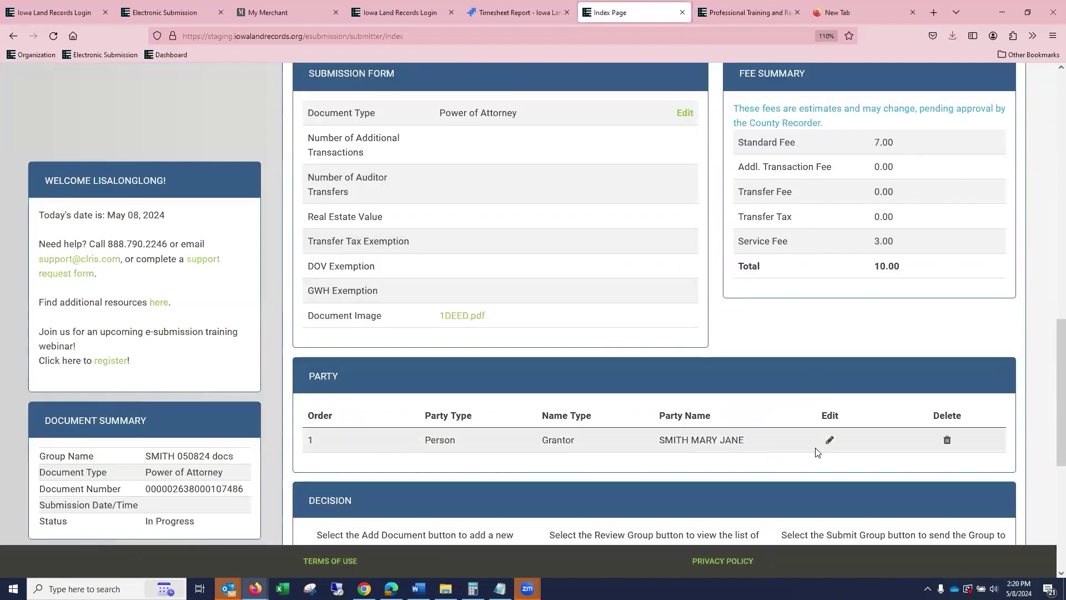
scroll(829, 447, down, 1)
click(830, 396)
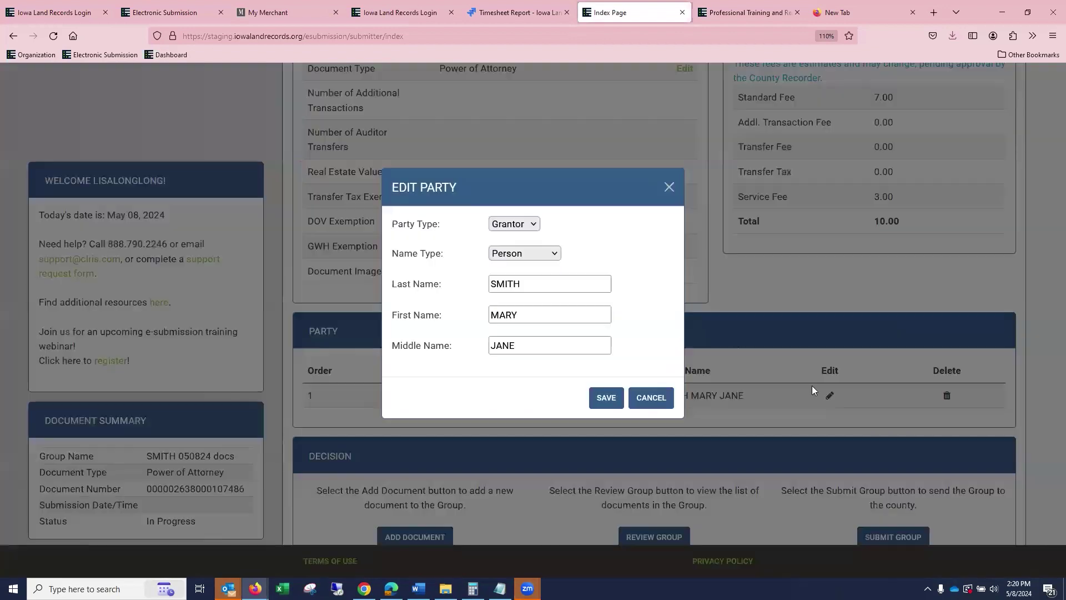
Correct the party's first name, clear the middle name, and save the party.
drag(519, 315, 403, 326)
text(JOHN)
key(Tab)
key(BackSpace)
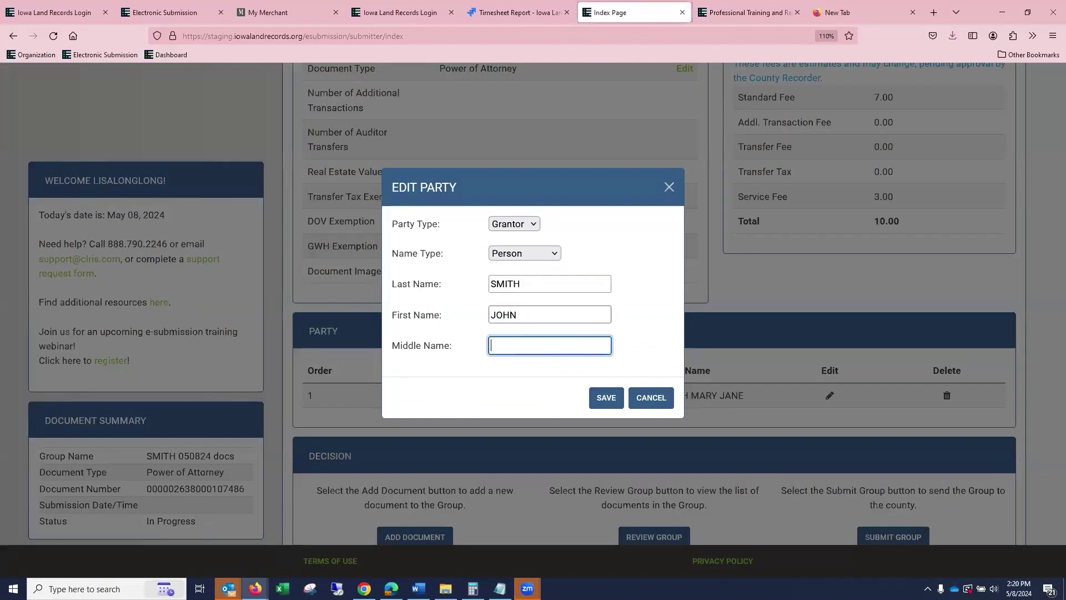
click(608, 397)
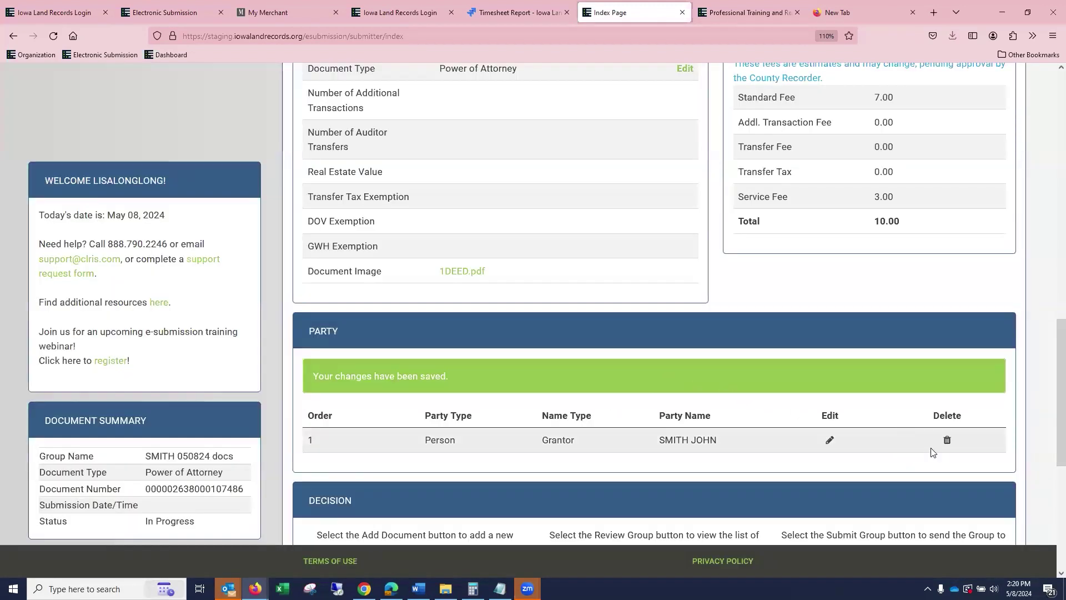
Replace the party with a new Grantor person entered by last and first name, then review the group.
click(948, 441)
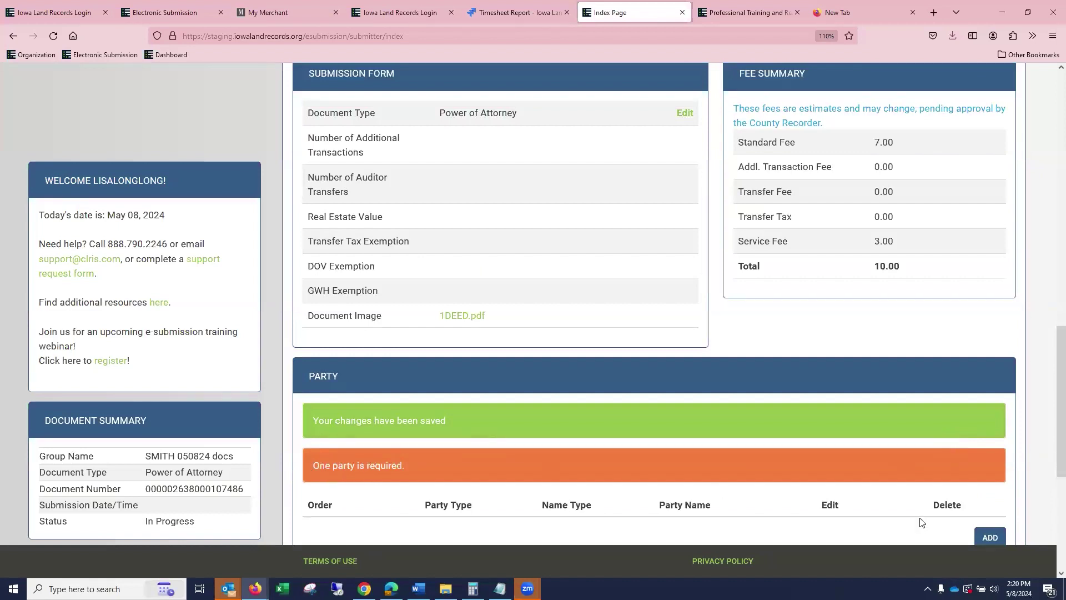
click(986, 539)
click(527, 284)
text(SMITYH)
key(BackSpace)
text(JOHN)
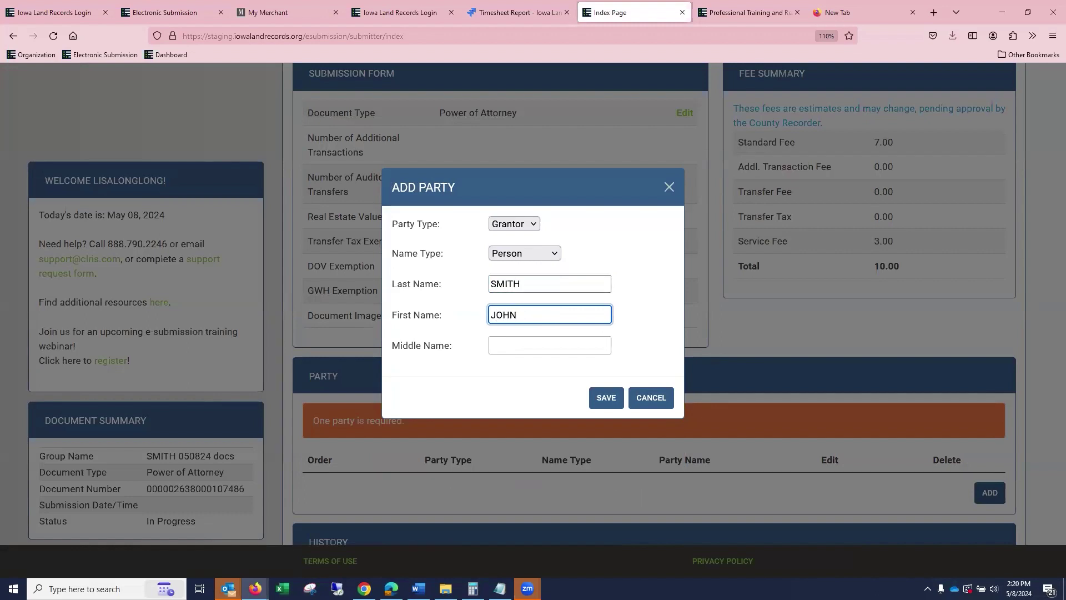
click(607, 398)
scroll(613, 401, down, 4)
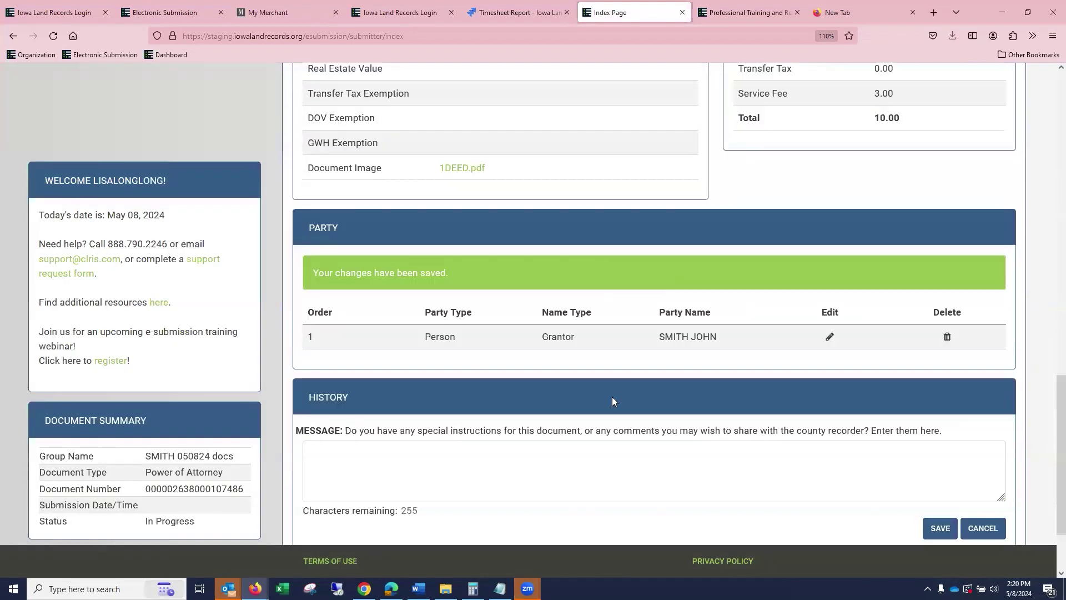
scroll(687, 362, up, 1)
click(656, 444)
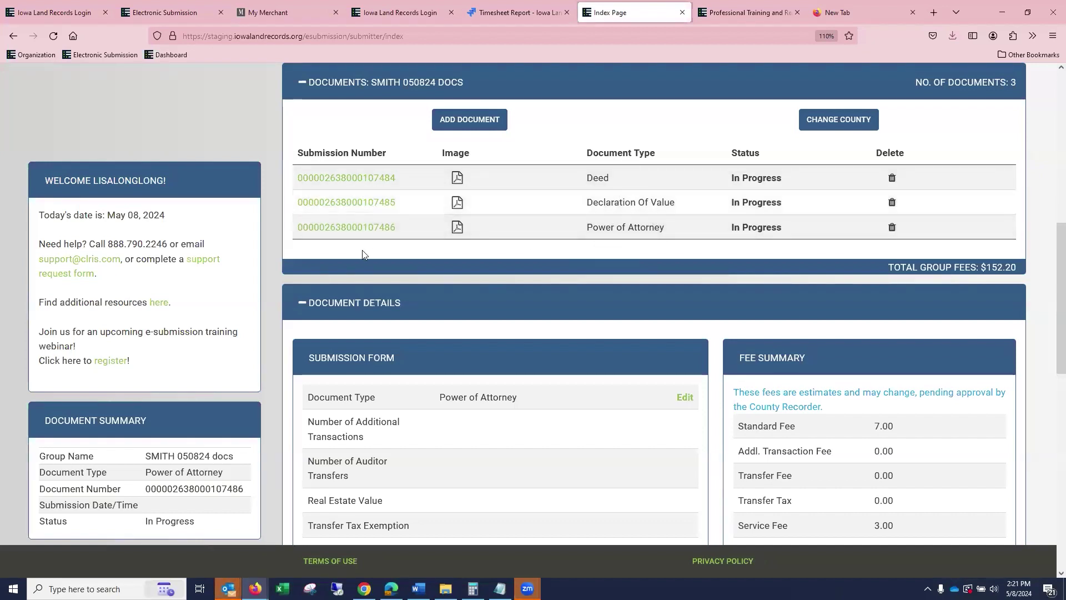
Drag the Power of Attorney row above the Deed in the Documents table.
drag(381, 229, 388, 176)
scroll(387, 177, down, 3)
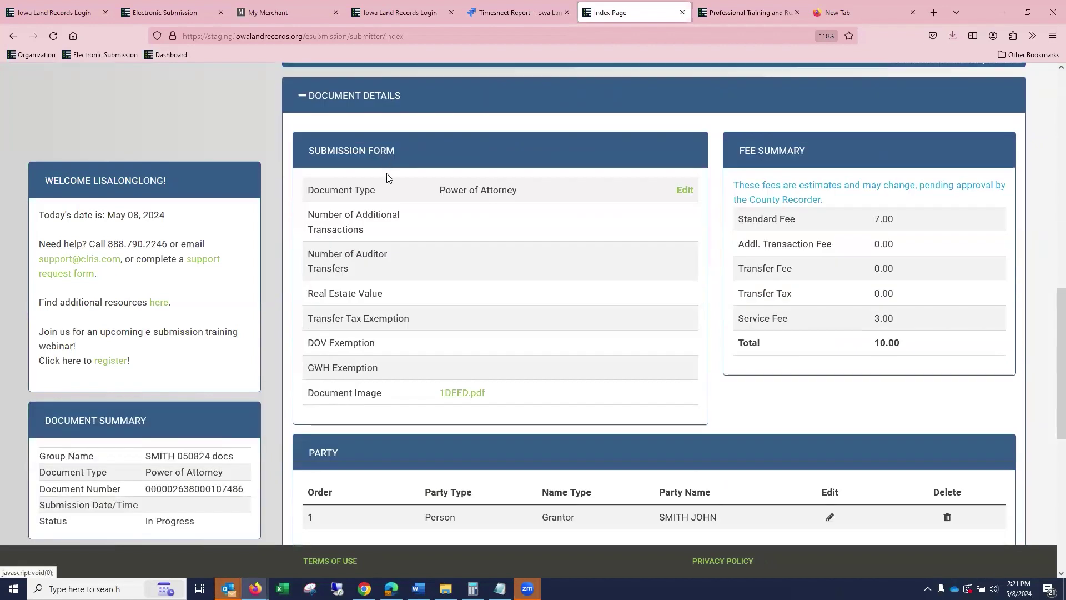
scroll(483, 171, up, 5)
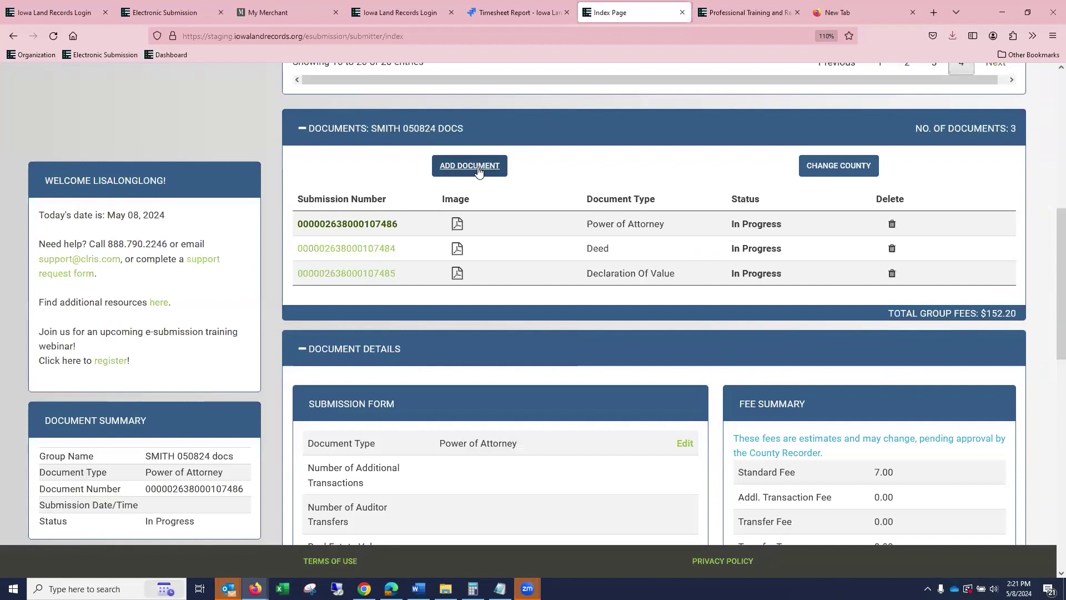
click(480, 175)
Save a Mortgage document with 01.30 fuzzy.pdf attached, raising group fees to $217.20.
scroll(489, 232, up, 2)
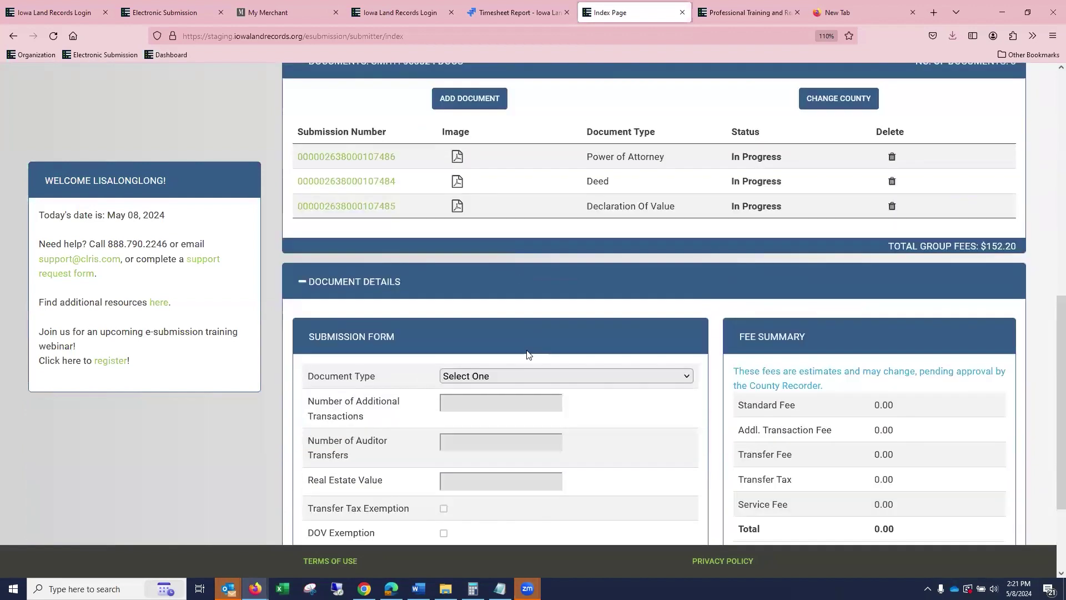
click(491, 378)
key(m)
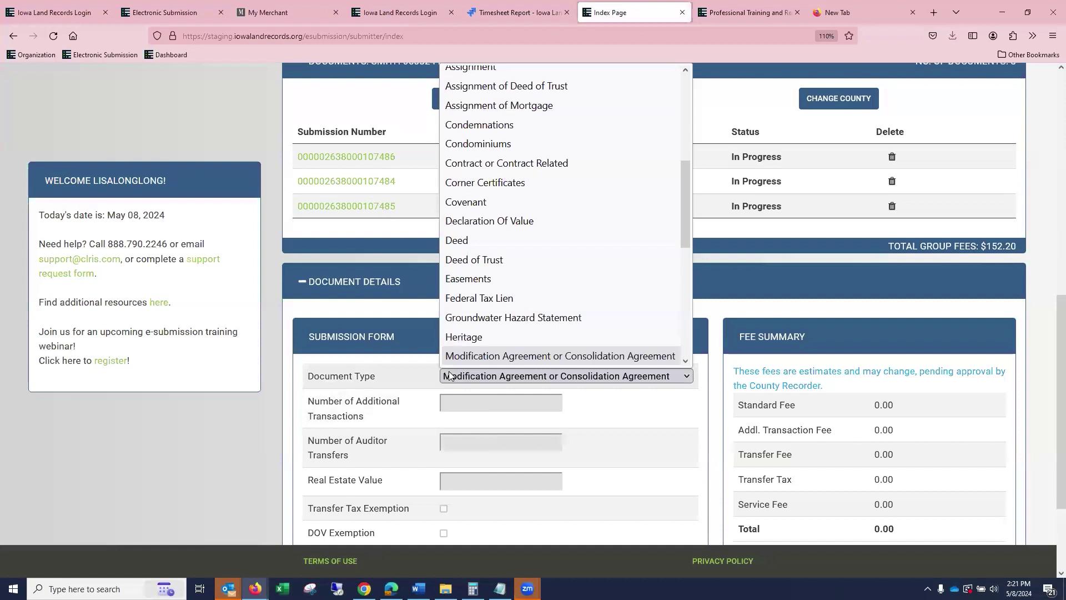
scroll(481, 280, down, 2)
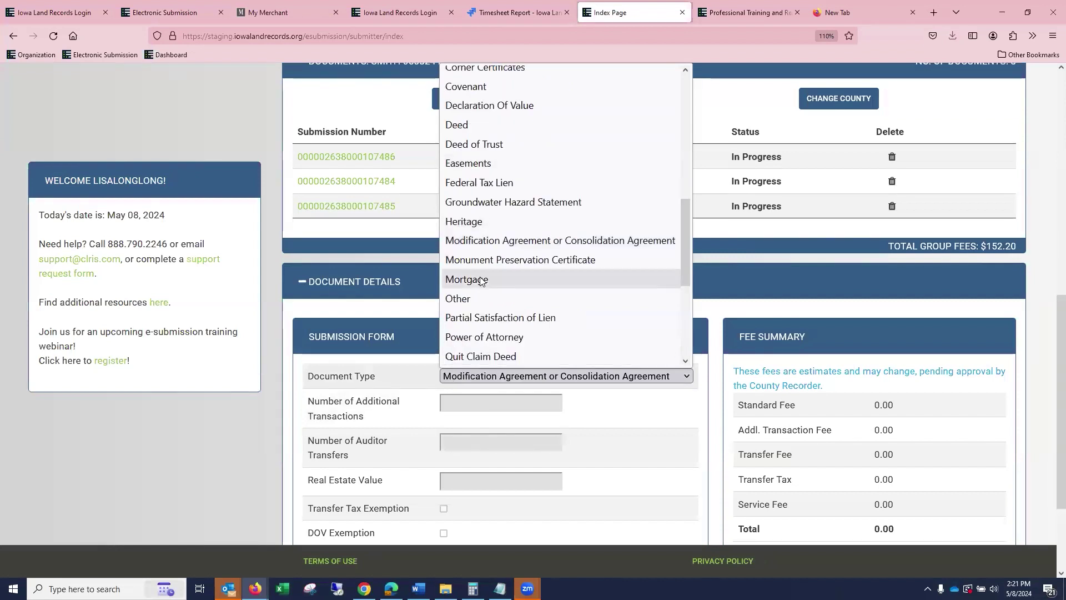
click(481, 279)
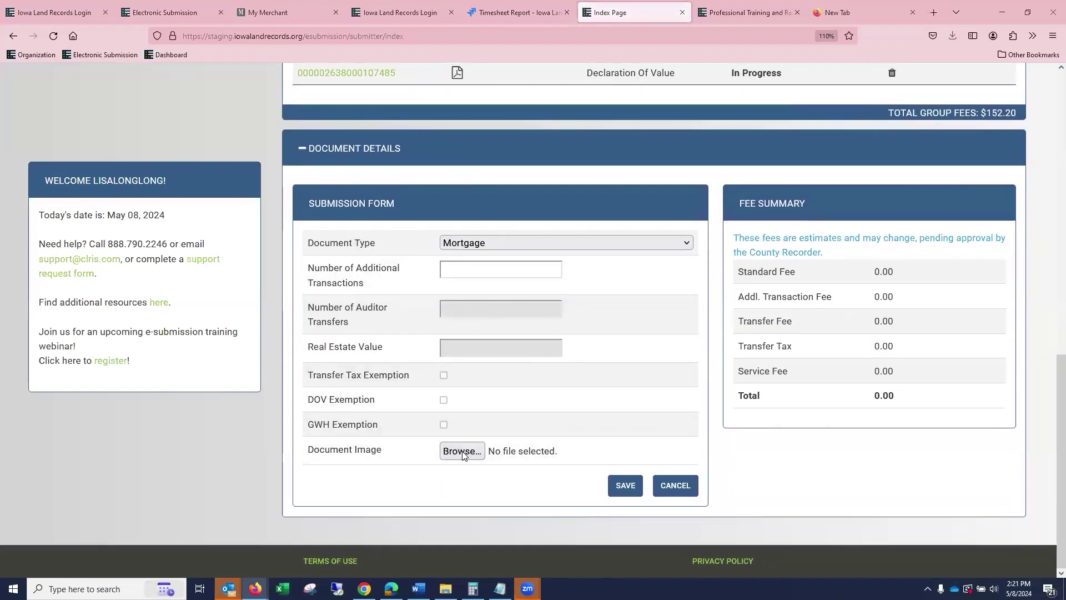
click(463, 451)
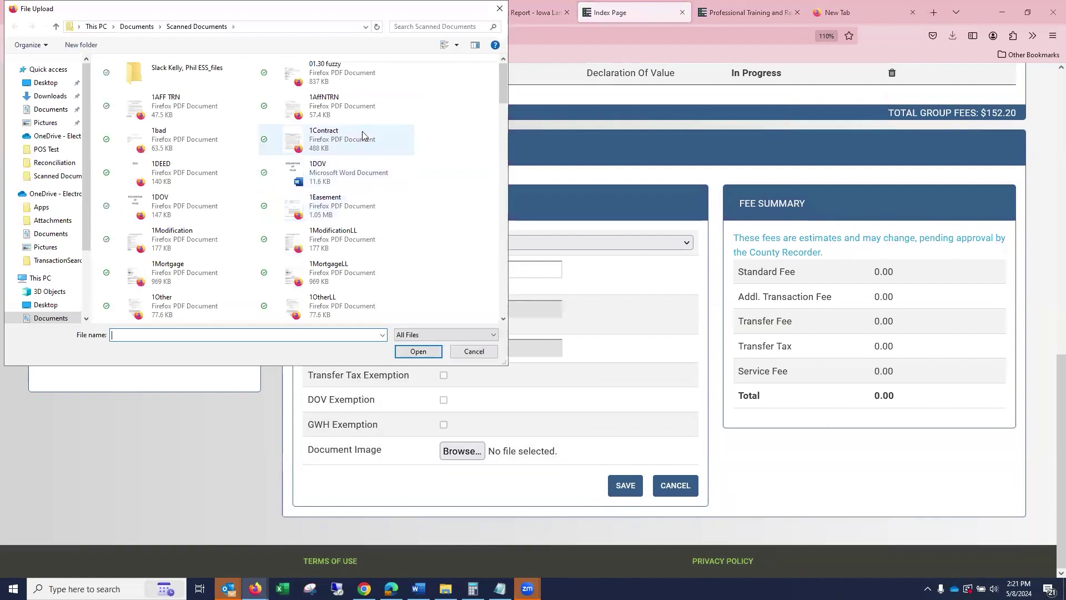
click(348, 74)
click(419, 352)
click(626, 487)
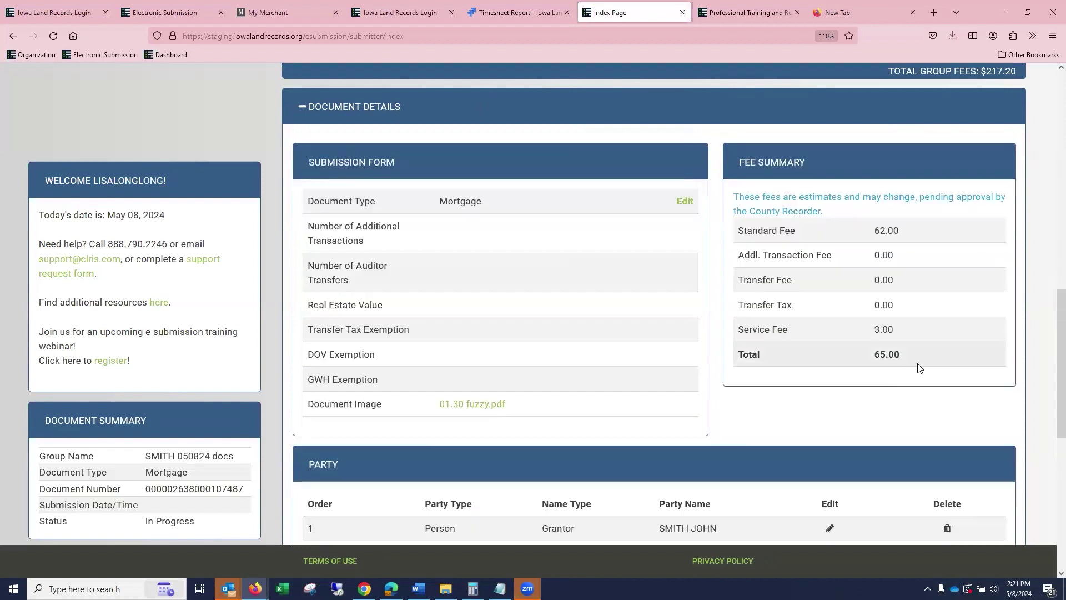
scroll(922, 367, up, 3)
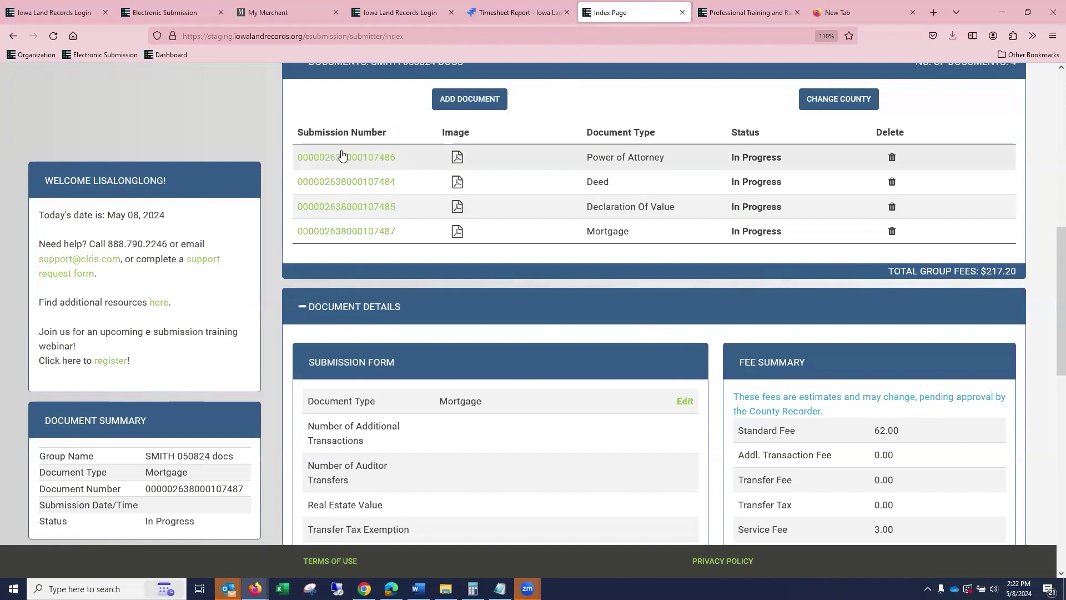
scroll(576, 279, down, 5)
scroll(590, 223, up, 3)
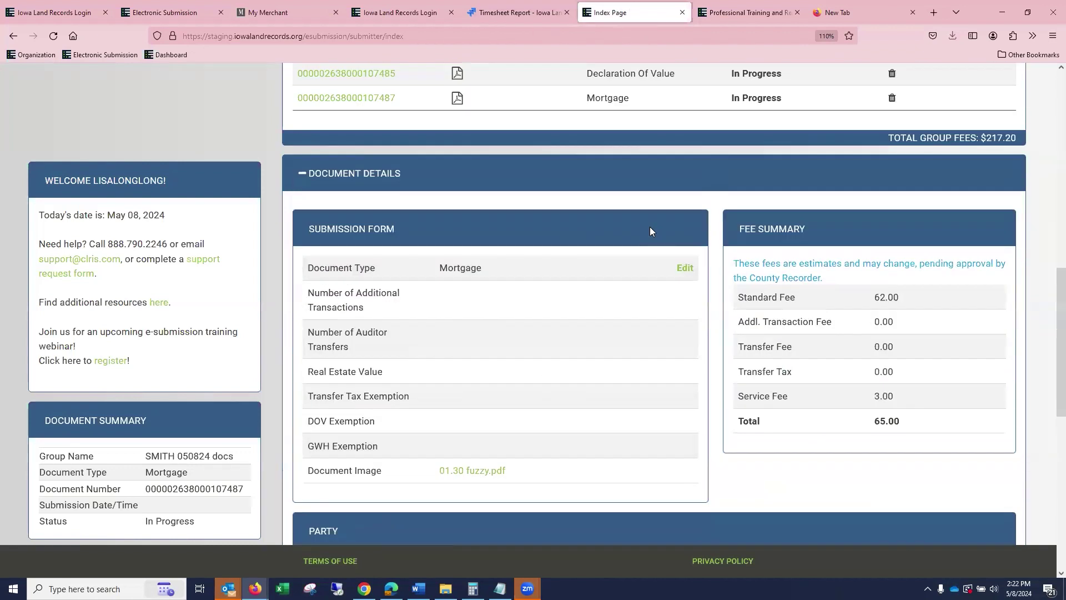
scroll(651, 231, up, 4)
Change the group's county from Clarke to Clayton.
click(847, 233)
click(867, 231)
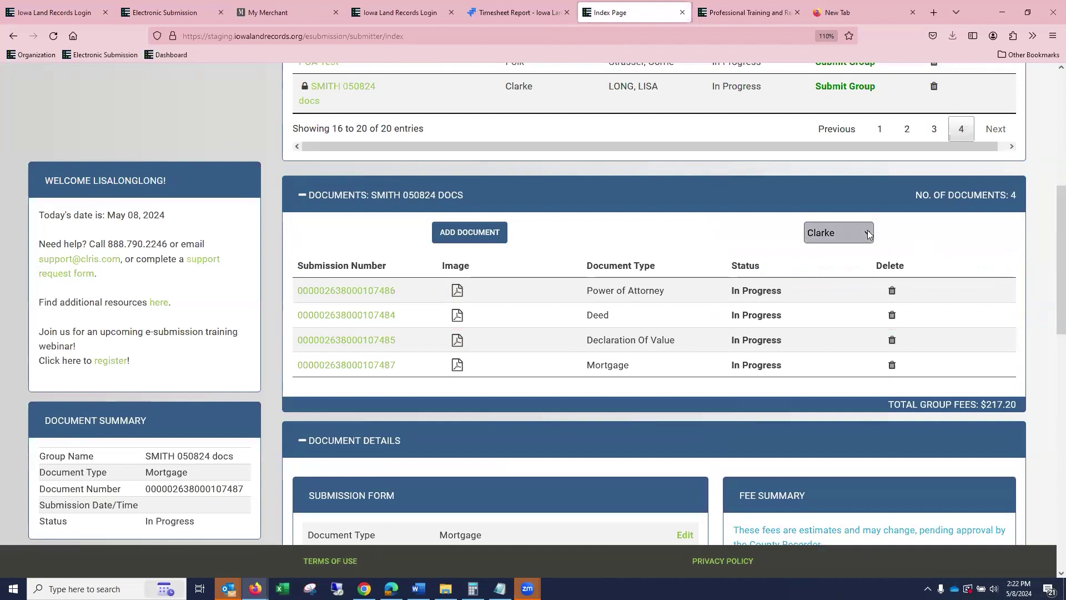
scroll(839, 445, down, 3)
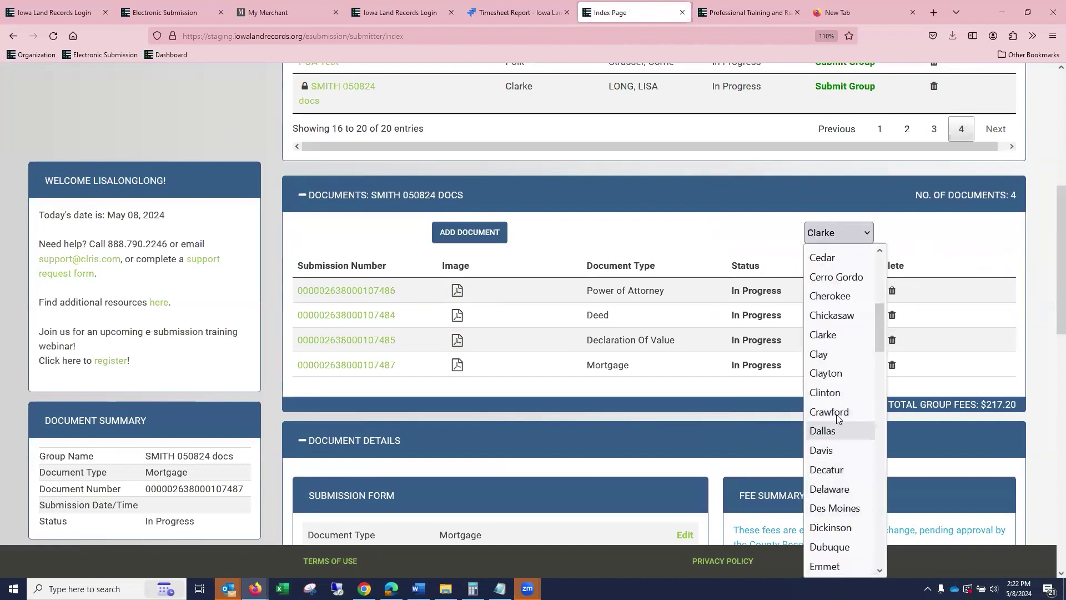
click(848, 372)
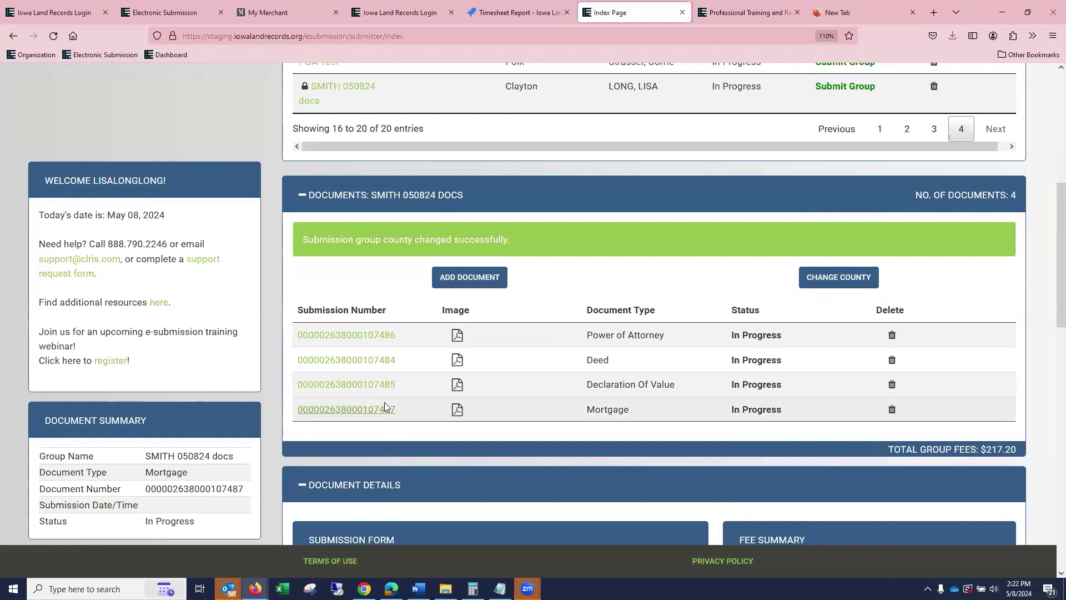
Drag the Mortgage row to the top, then back to the bottom of the document list.
drag(372, 371, 373, 289)
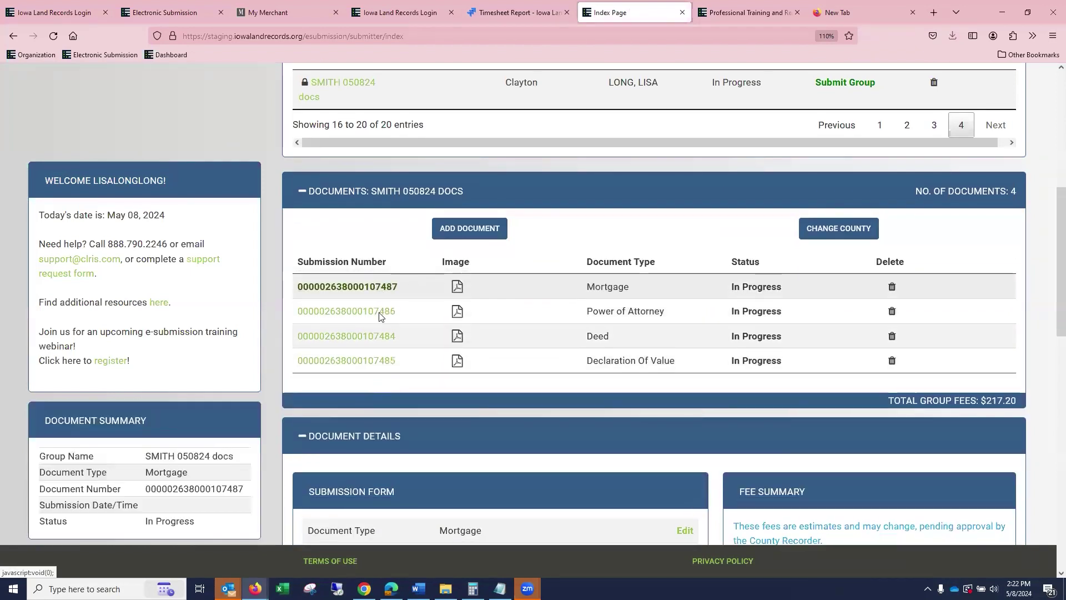
scroll(384, 300, down, 5)
scroll(424, 259, up, 5)
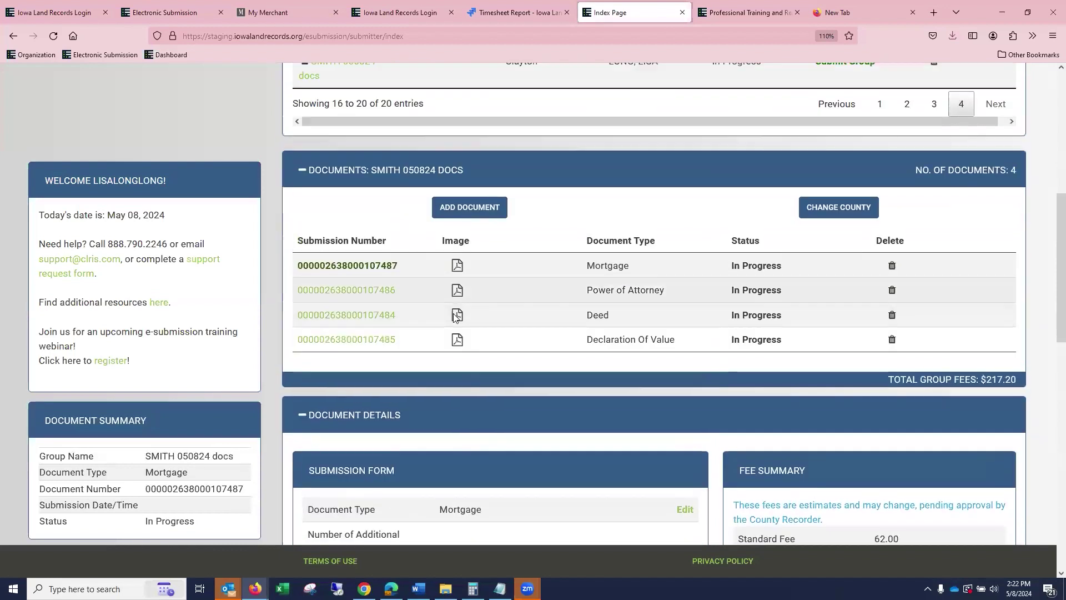
drag(376, 268, 370, 345)
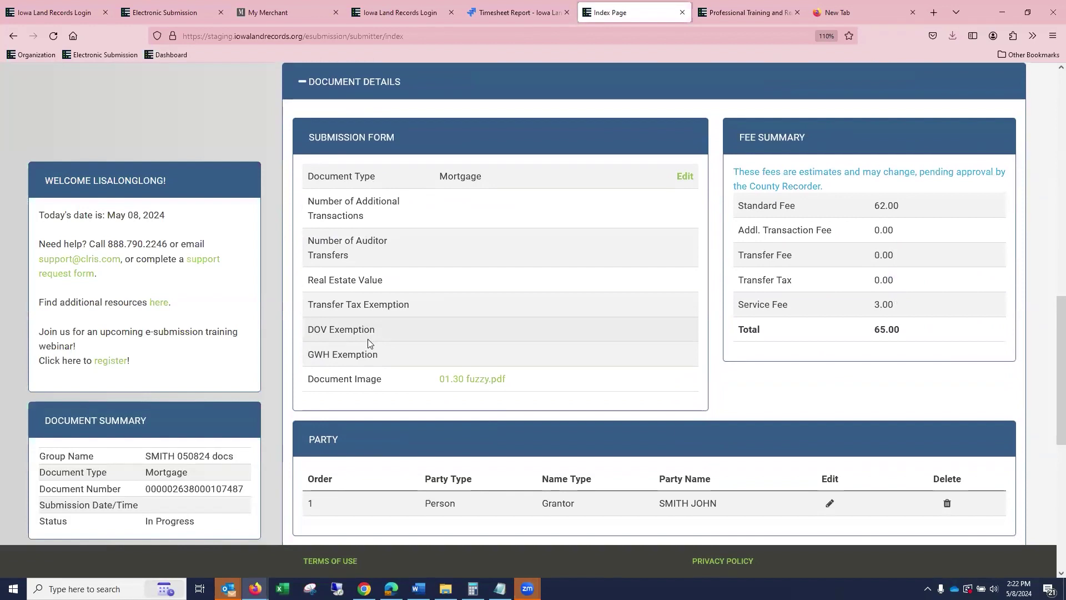
scroll(505, 299, up, 5)
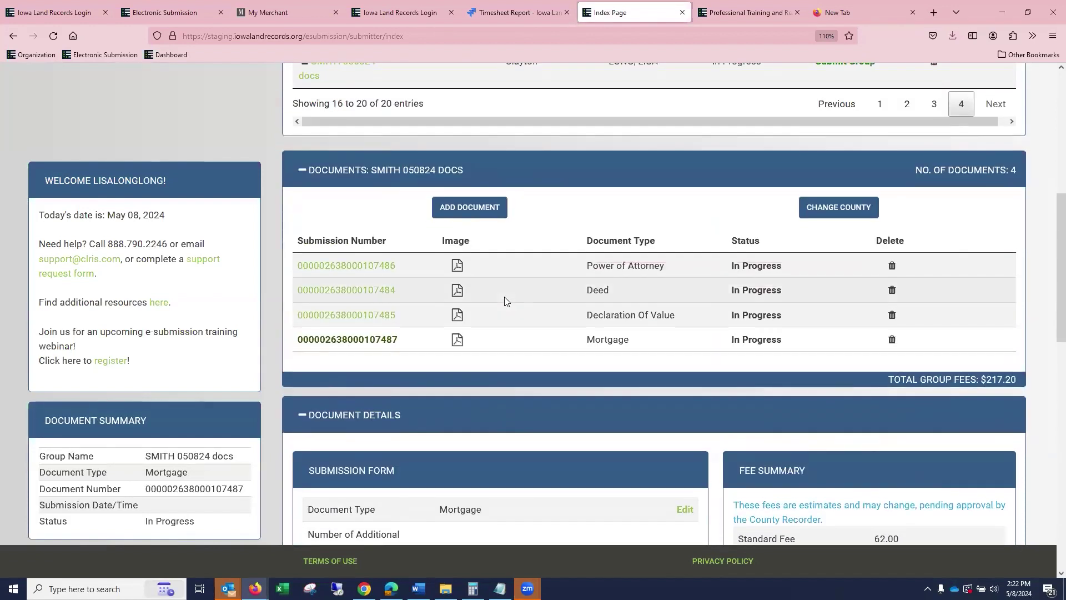
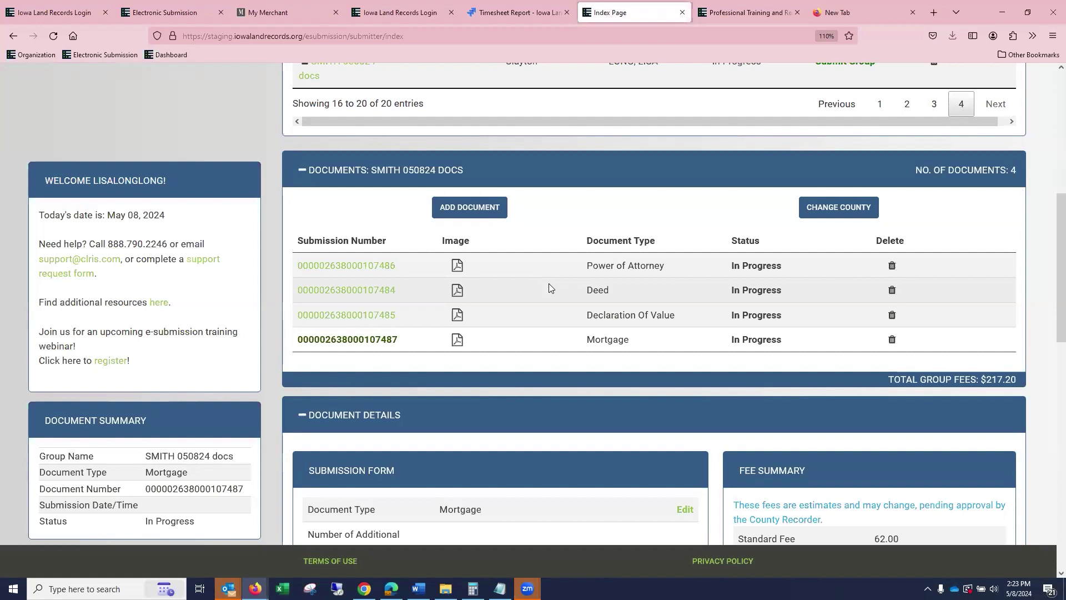
Submit the Clayton County SMITH 050824 docs group from the Pending Groups table.
scroll(554, 288, up, 5)
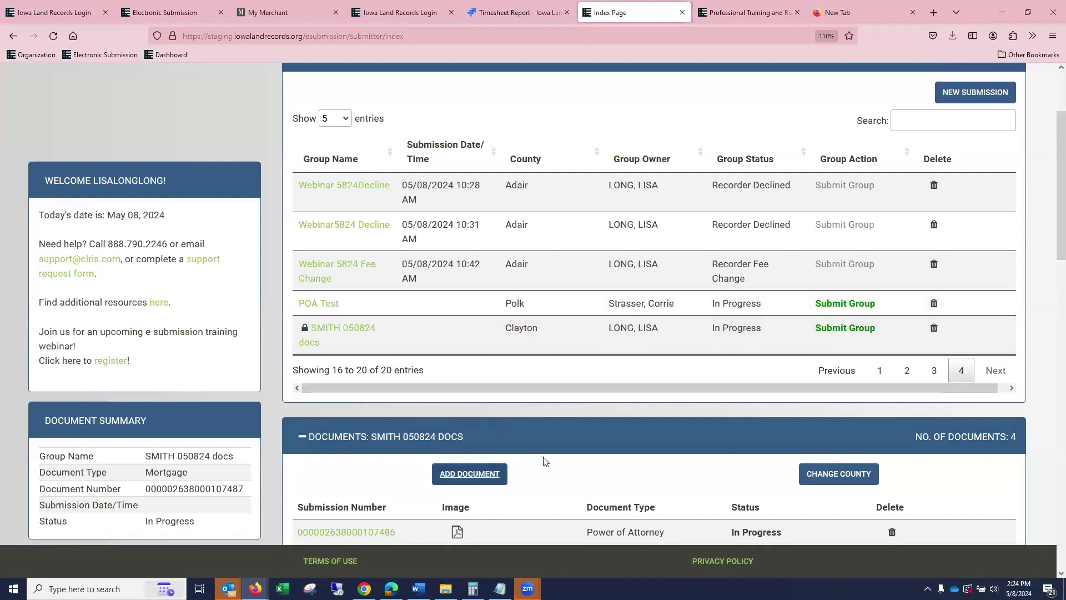
click(846, 333)
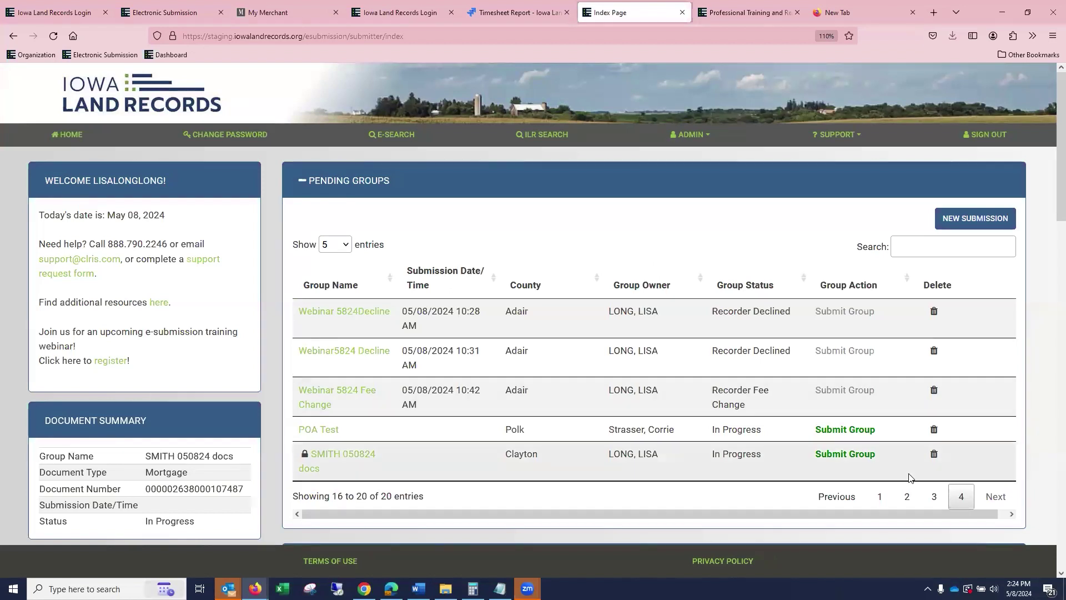
click(871, 462)
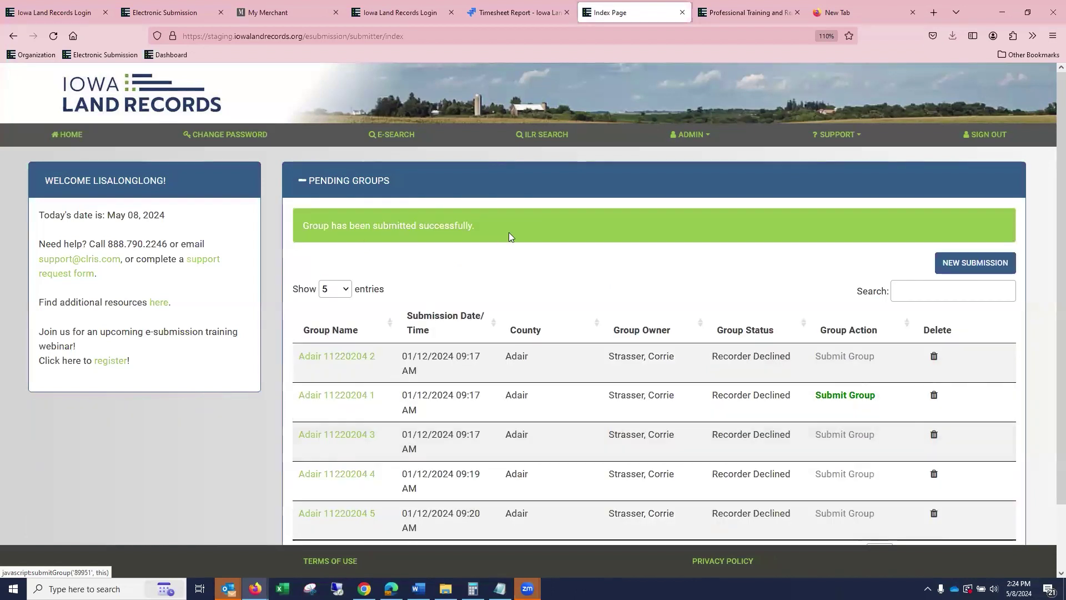
Start a new submission with county Adair and group name WEBINAR 050824B, and save it.
click(961, 264)
click(521, 168)
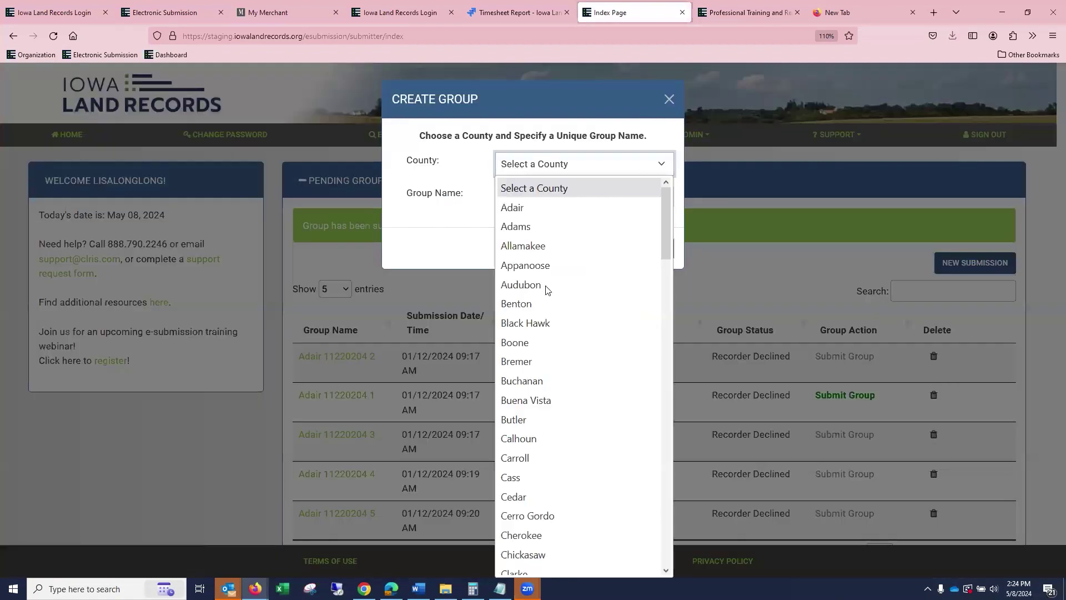
click(564, 214)
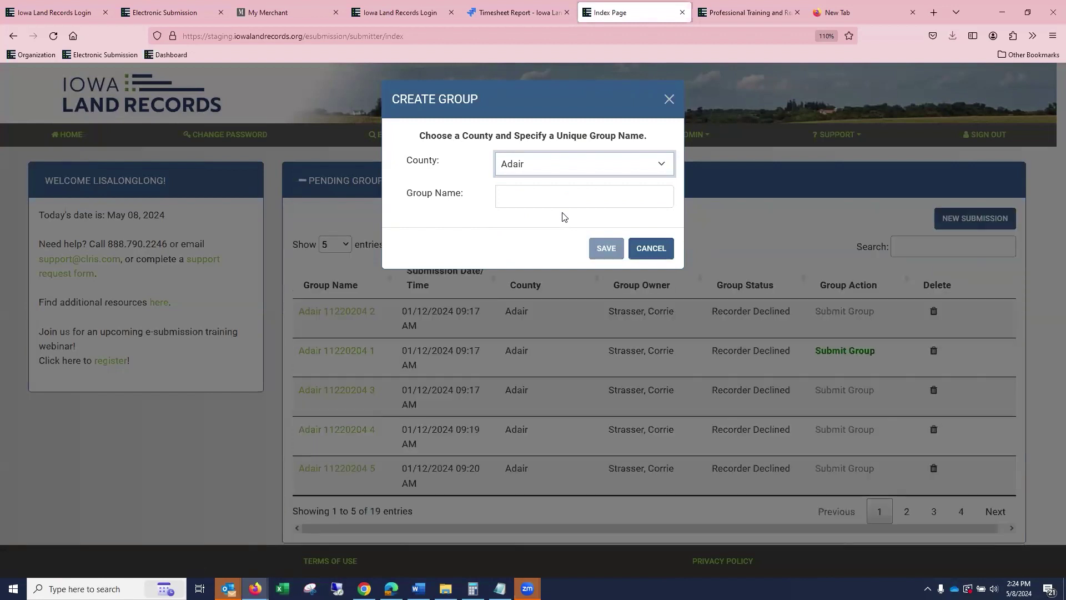
click(526, 203)
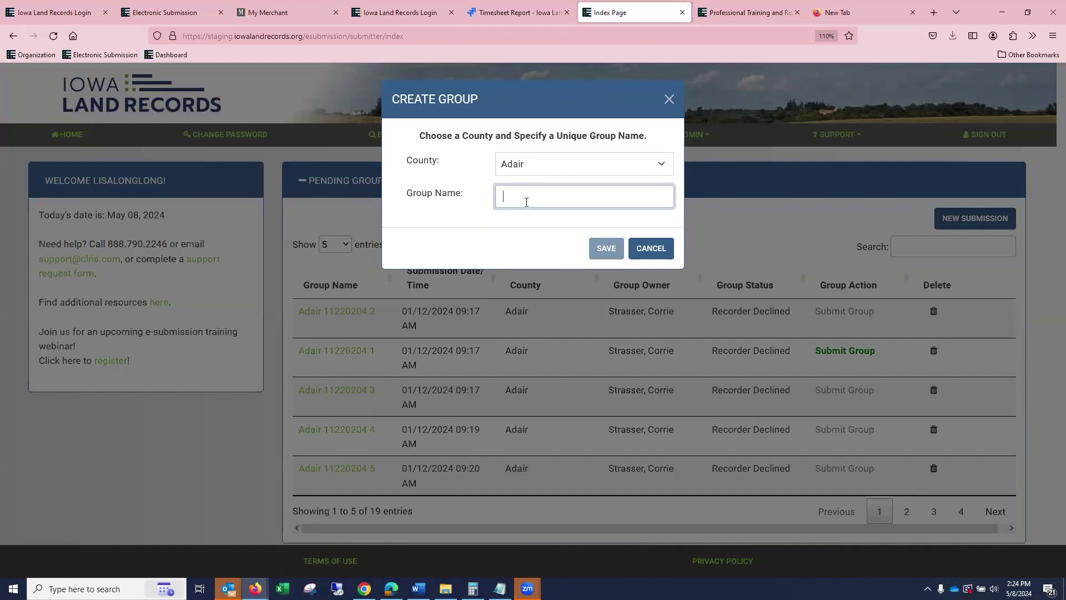
text(WEBINAR 050824b)
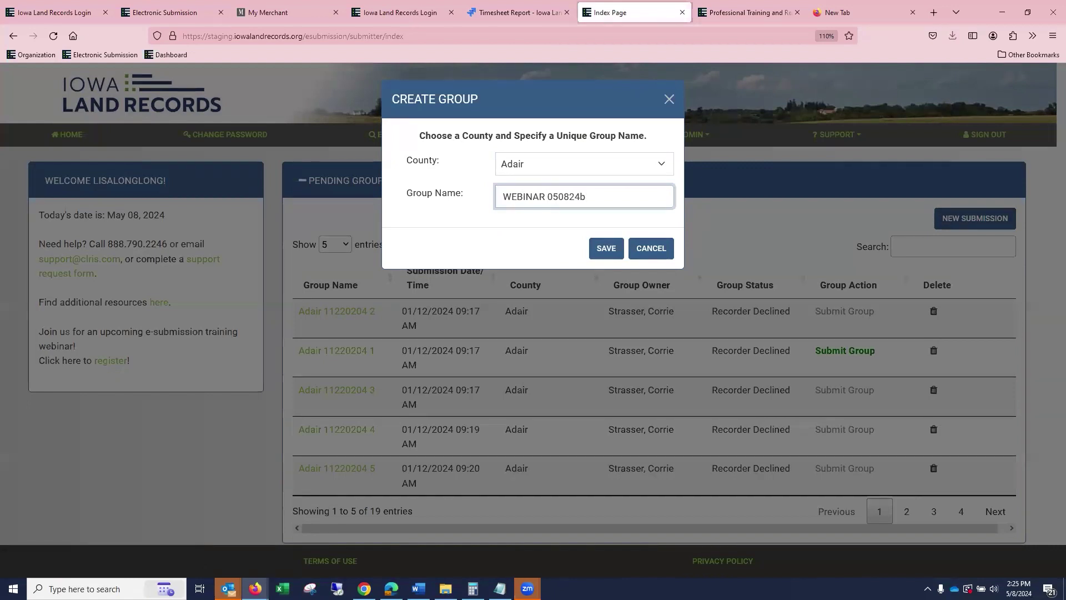
key(BackSpace)
text(B)
click(613, 251)
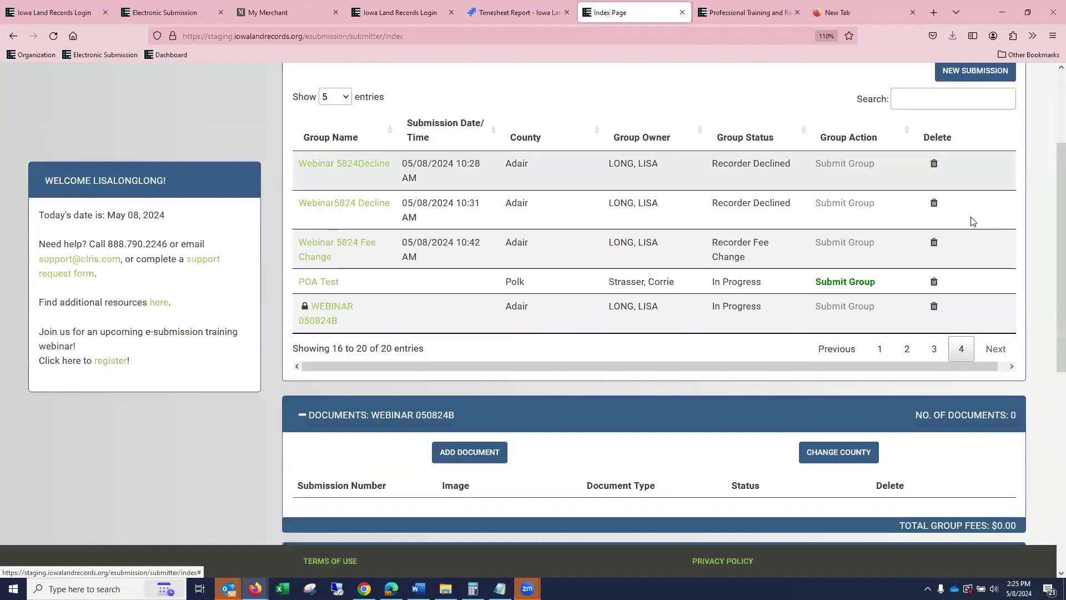
Set document type Quit Claim Deed, real estate value 1.00, with DOV and GWH exemptions.
click(579, 242)
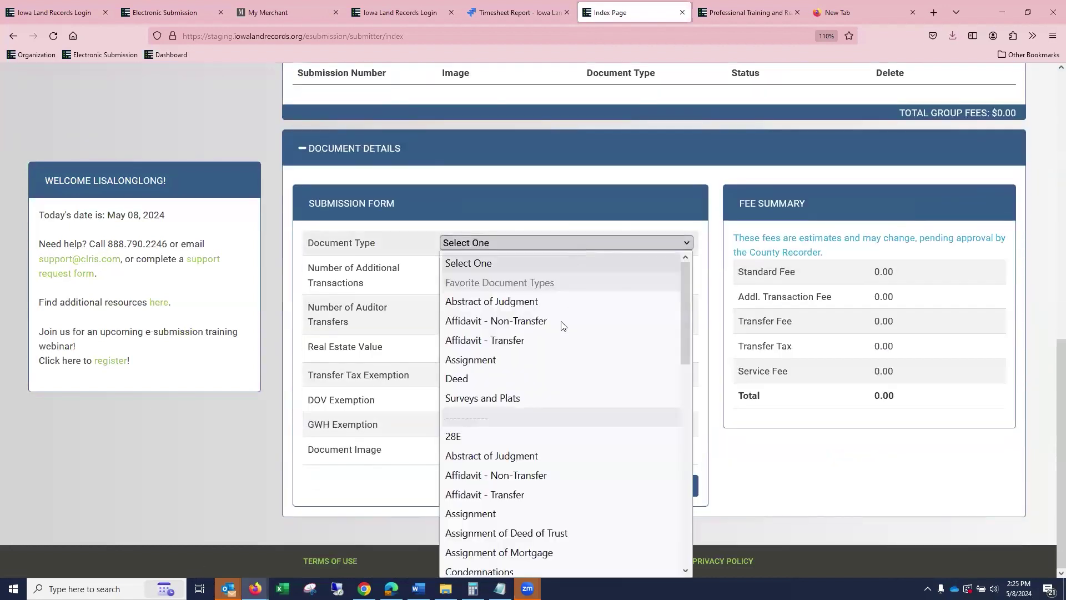
scroll(572, 374, down, 8)
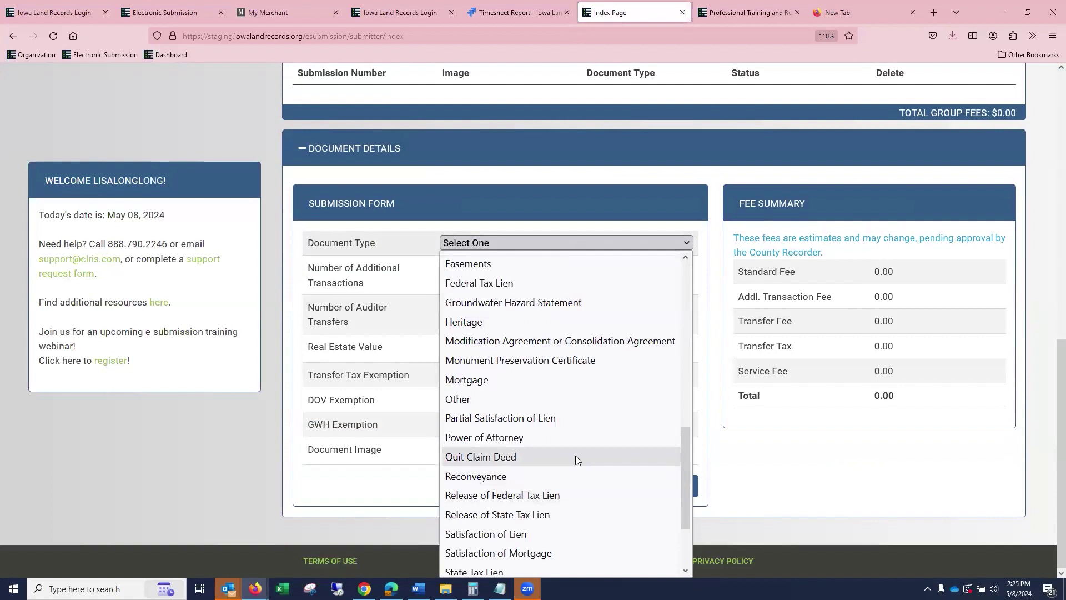
click(576, 456)
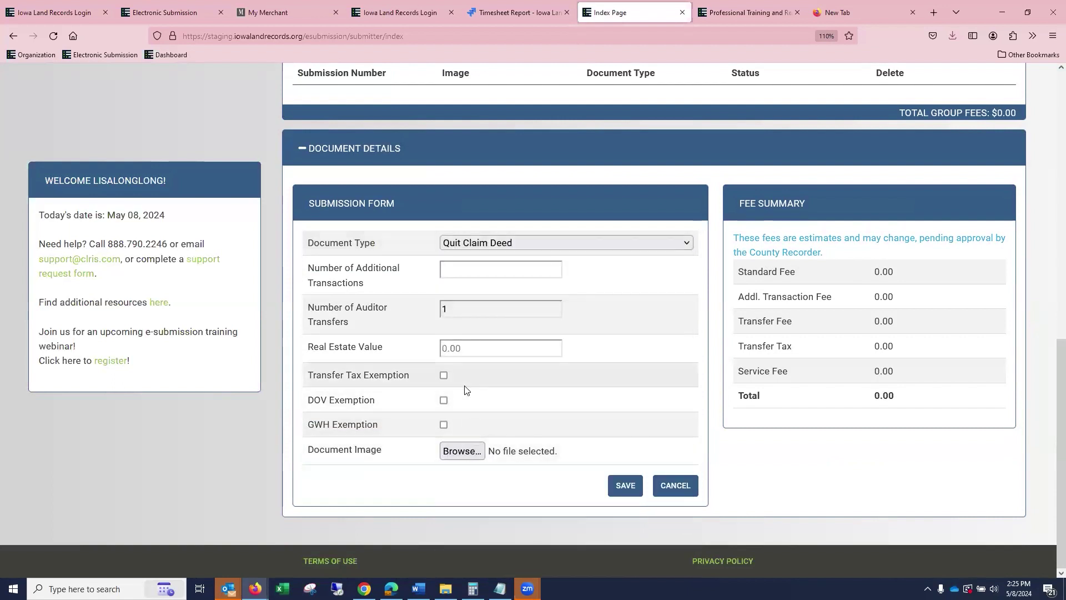
click(486, 349)
text(1000)
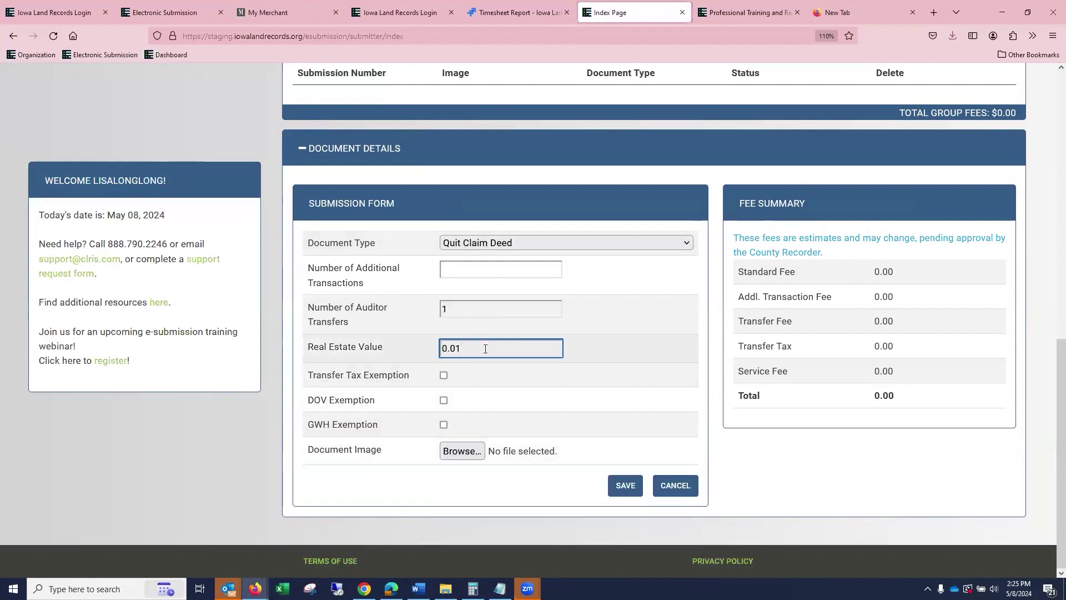
key(BackSpace)
key(BackSpace)
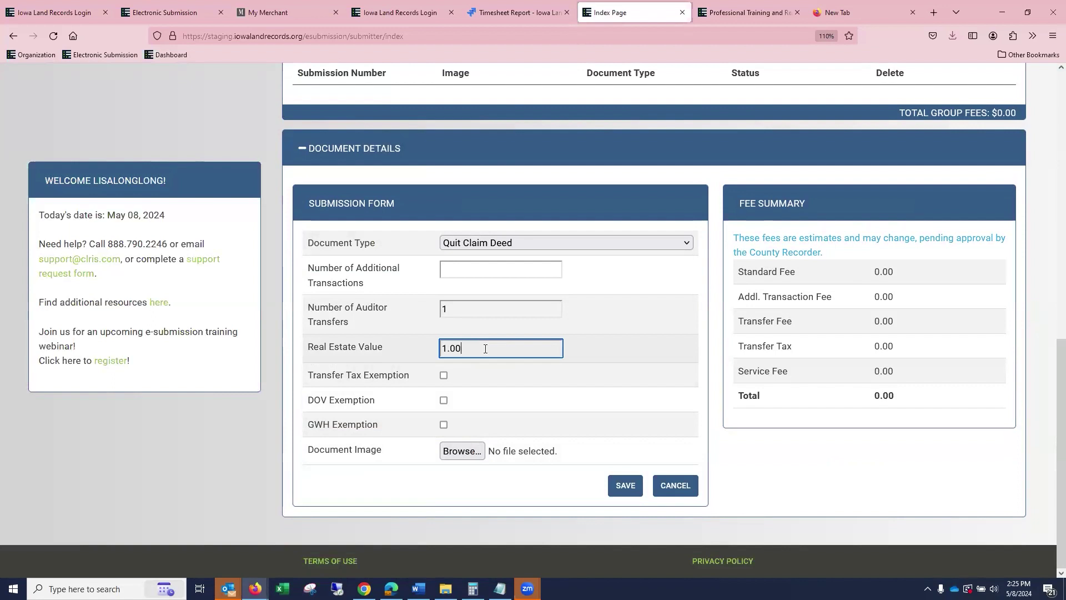
text(0)
click(443, 401)
click(444, 424)
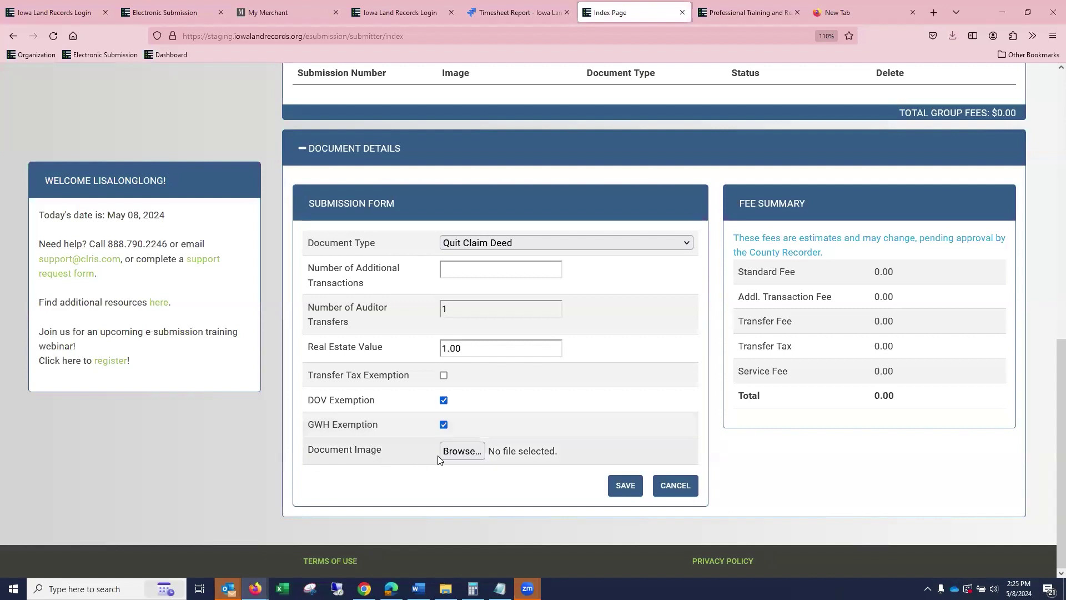
Attach 1DEED.pdf as the document image and save the deed.
click(462, 450)
click(180, 176)
click(419, 350)
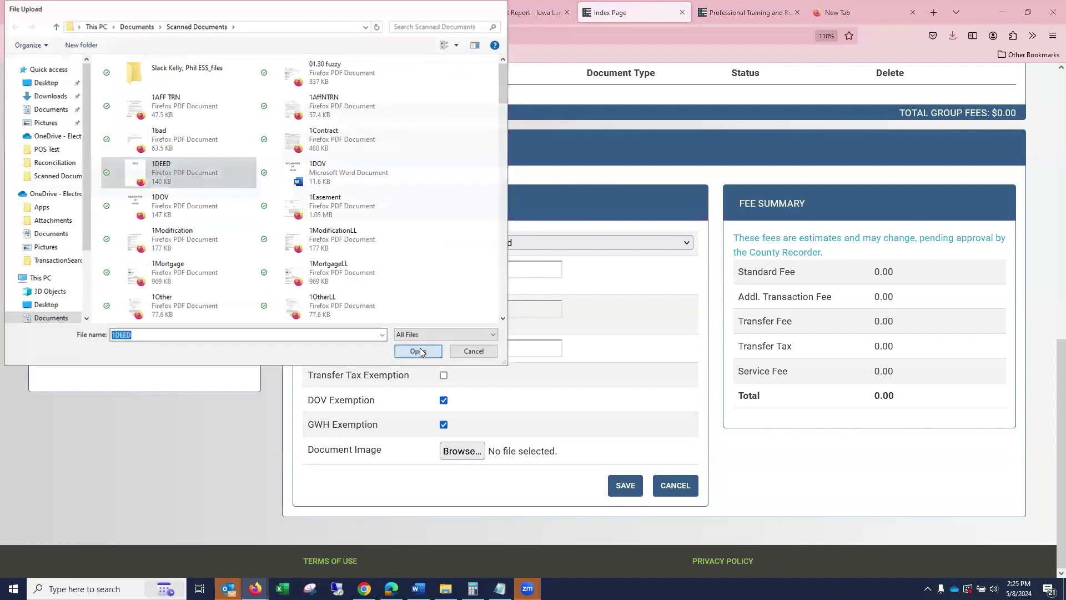
click(623, 489)
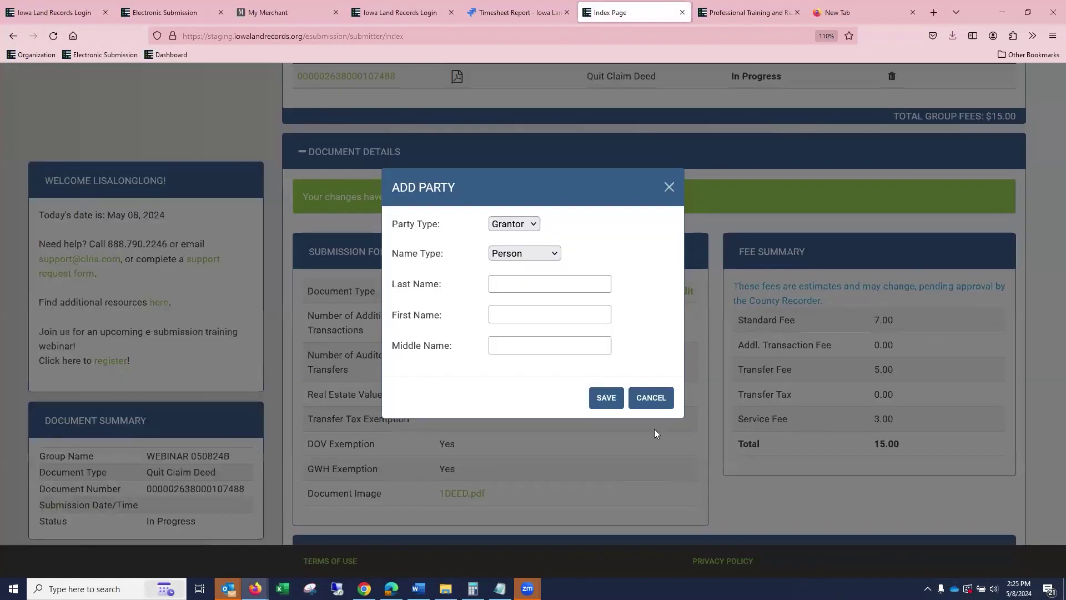
Add an Organization grantor party named UNITED BANK OF AMES.
click(501, 256)
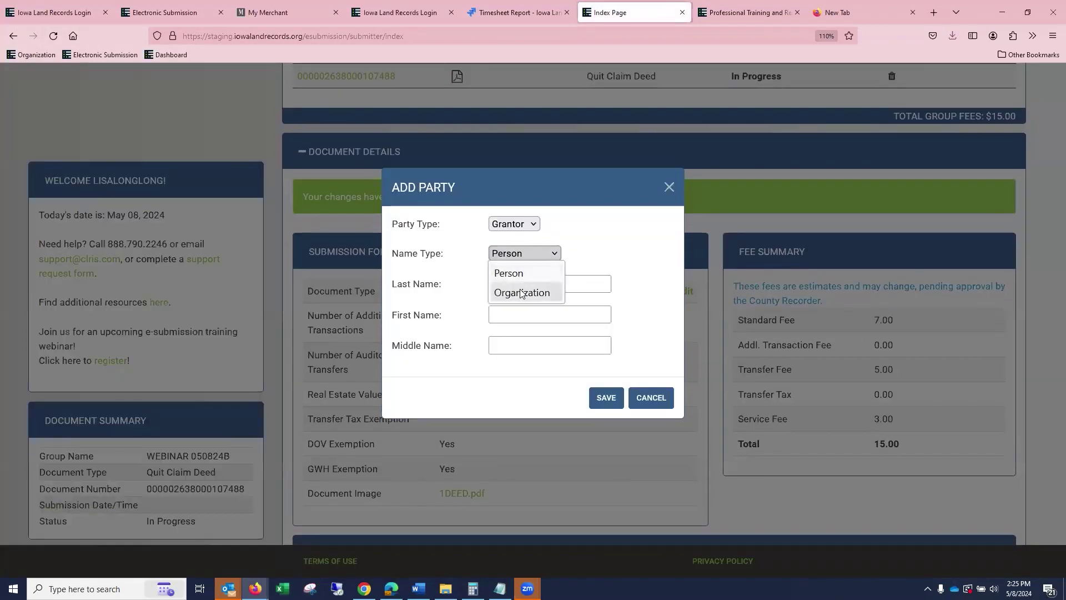
click(527, 290)
click(532, 295)
text(UNIT)
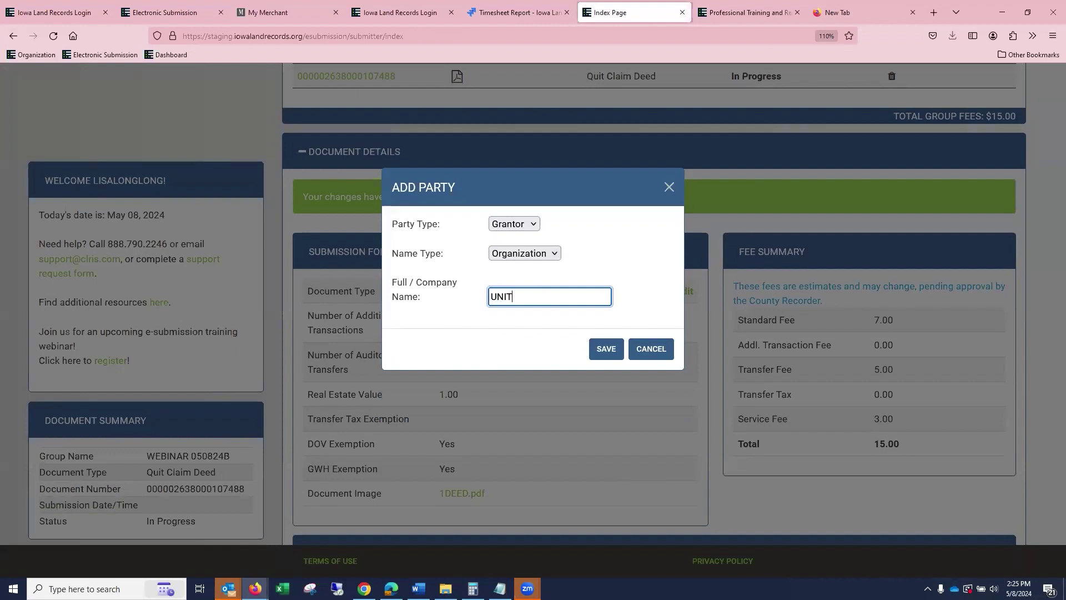
text(ED BANK OF AMES)
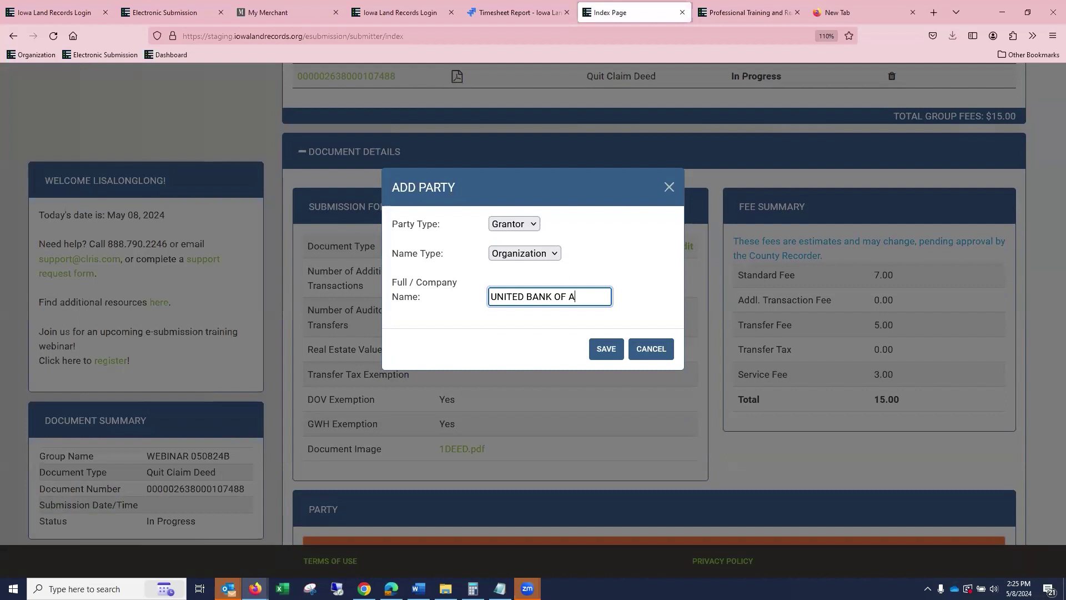
click(606, 349)
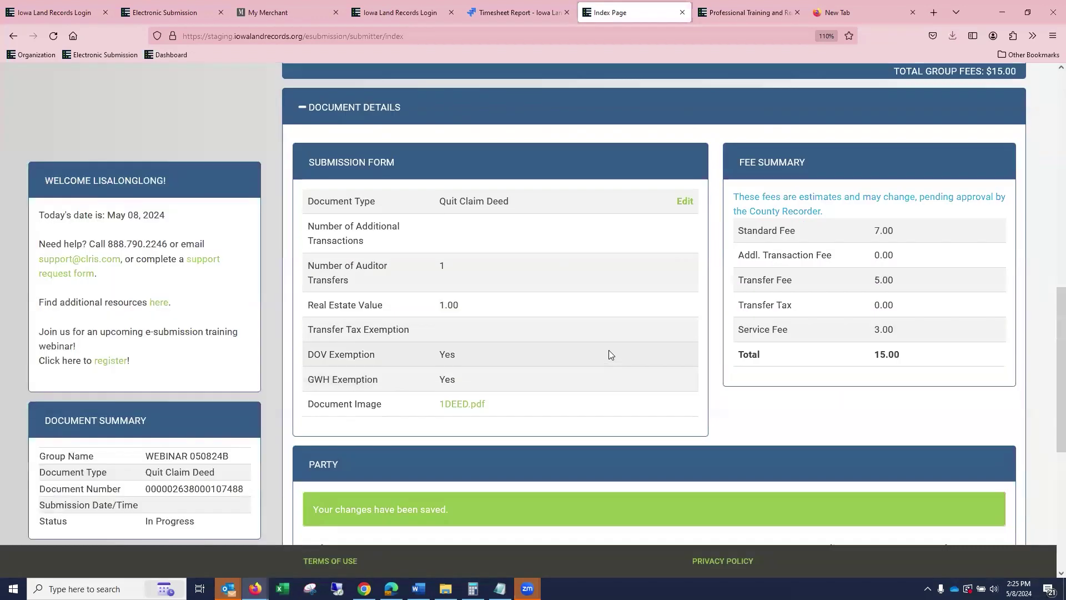
Edit the grantor name to UNITED BANK OF NORTH AMES and save.
scroll(722, 278, up, 1)
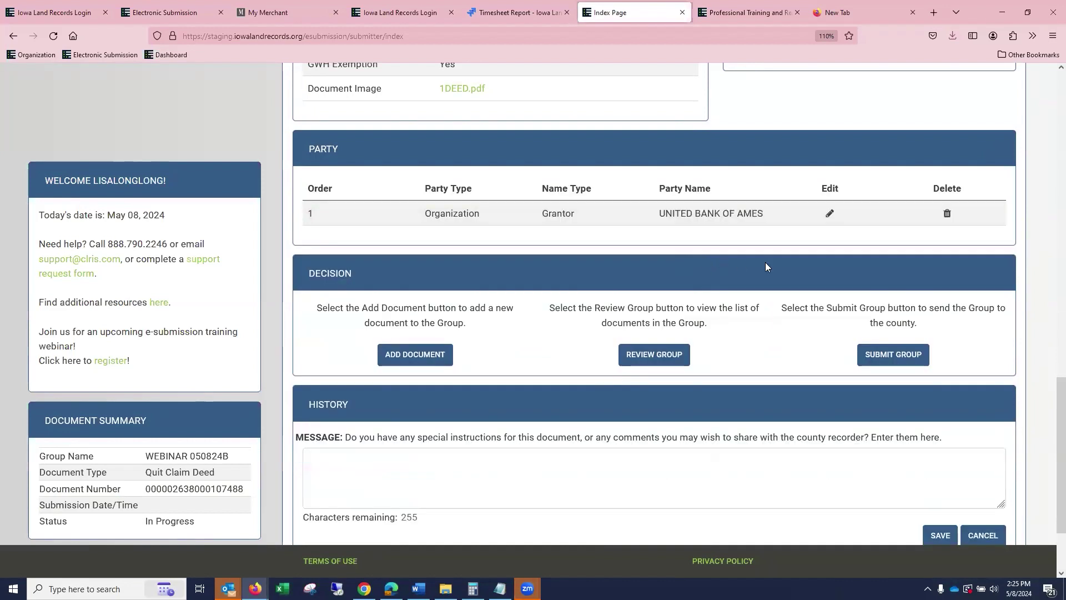
click(831, 214)
click(574, 296)
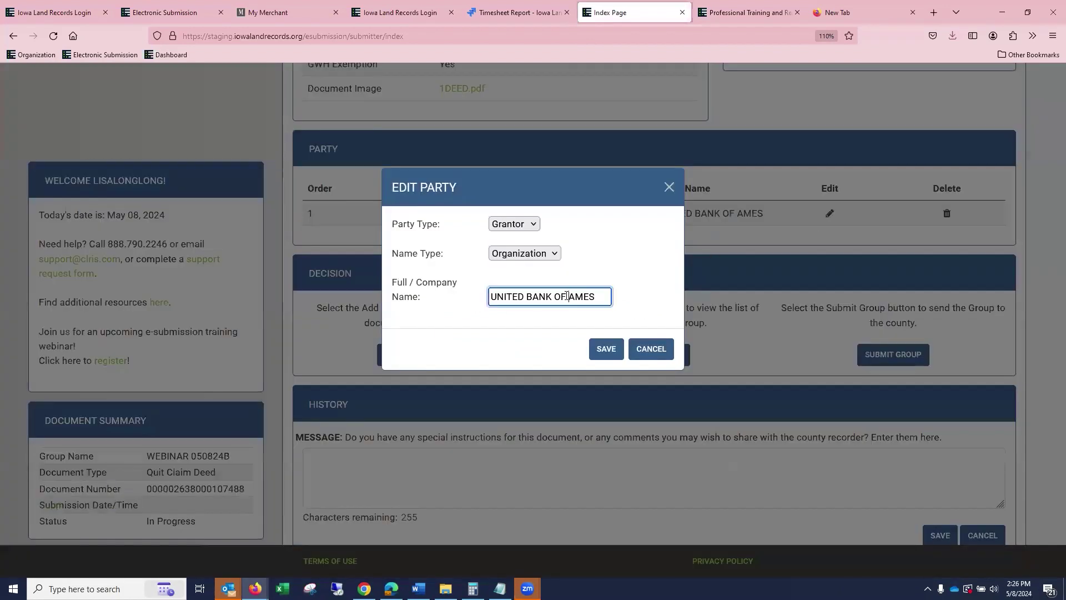
text(NORTHM)
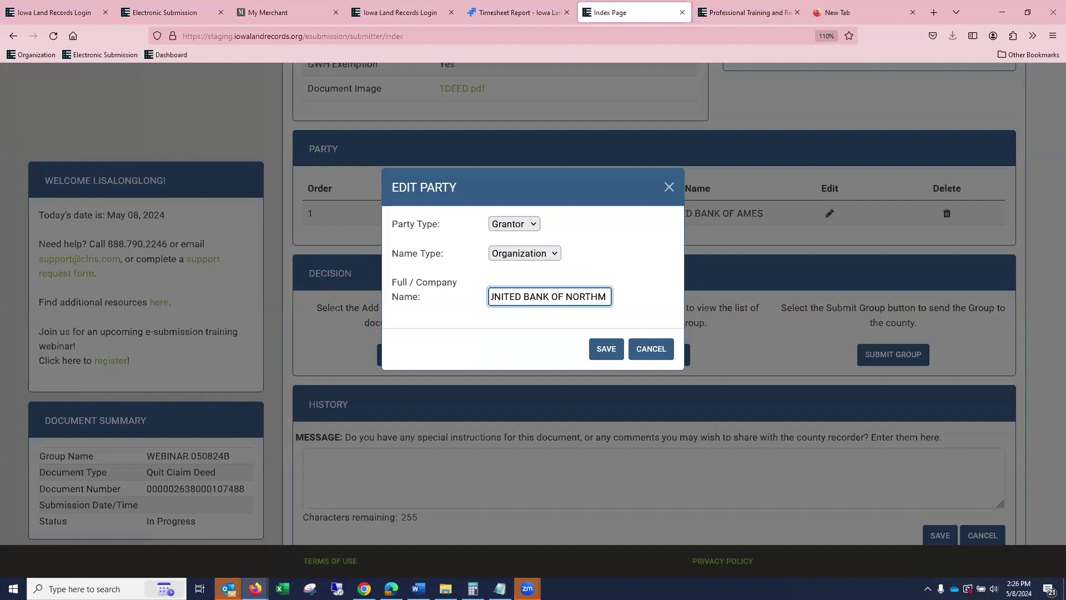
key(BackSpace)
key(BackSpace)
text(A)
key(BackSpace)
key(BackSpace)
text(AMES)
click(605, 350)
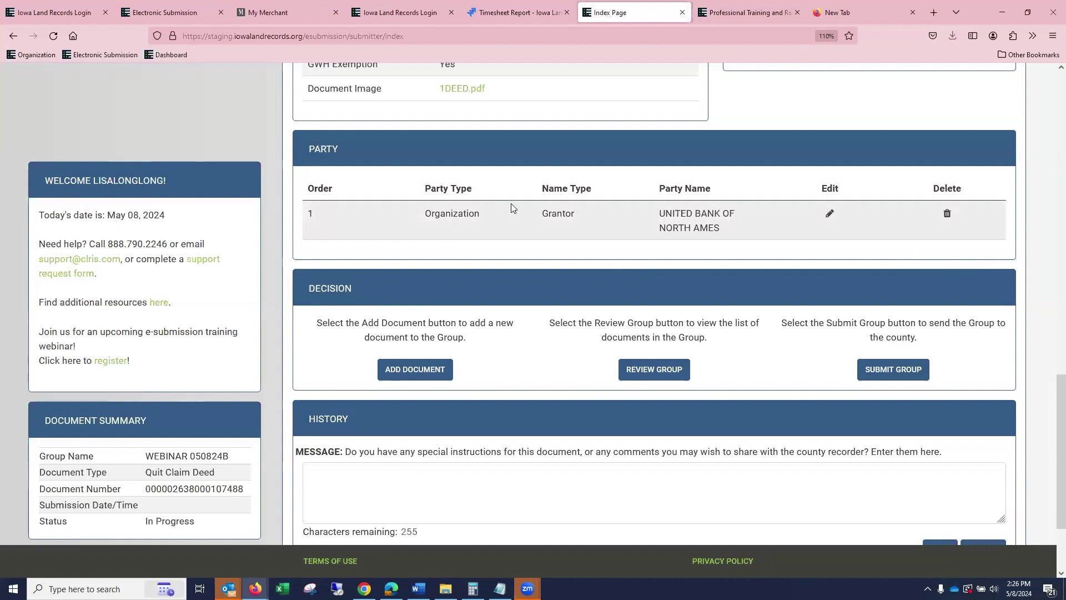
scroll(630, 202, up, 5)
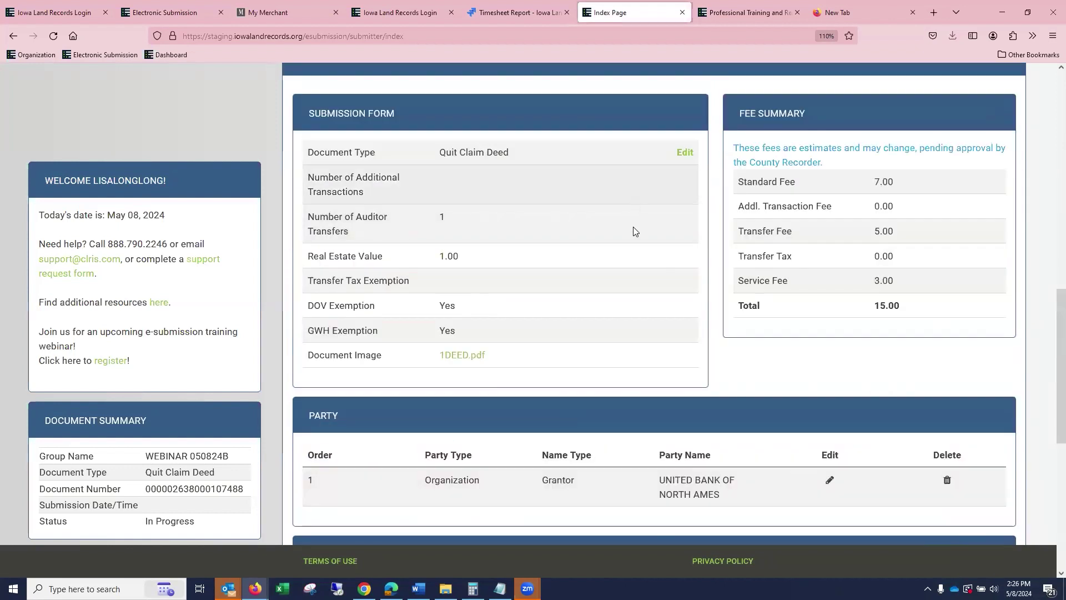
Add a second document to the group with document type Other.
scroll(473, 329, down, 6)
scroll(473, 329, up, 6)
scroll(431, 327, down, 5)
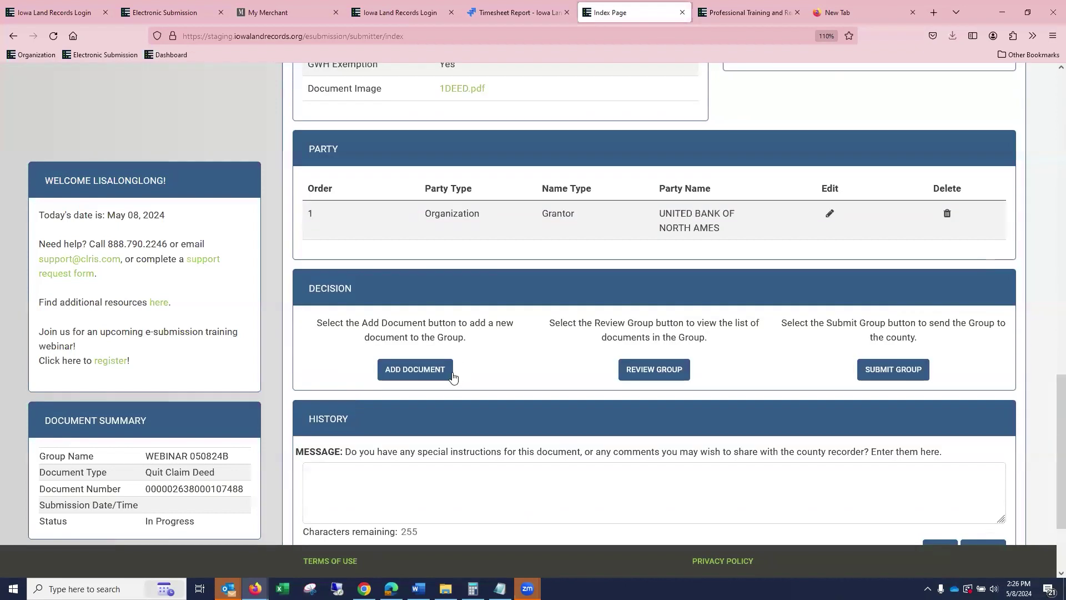
click(427, 370)
click(529, 245)
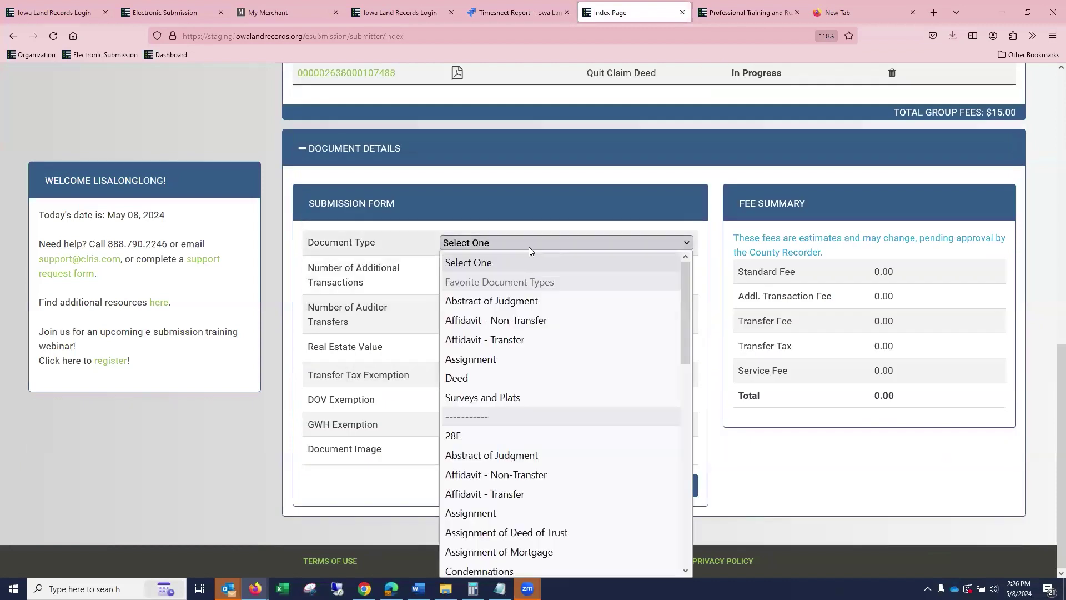
scroll(548, 374, down, 10)
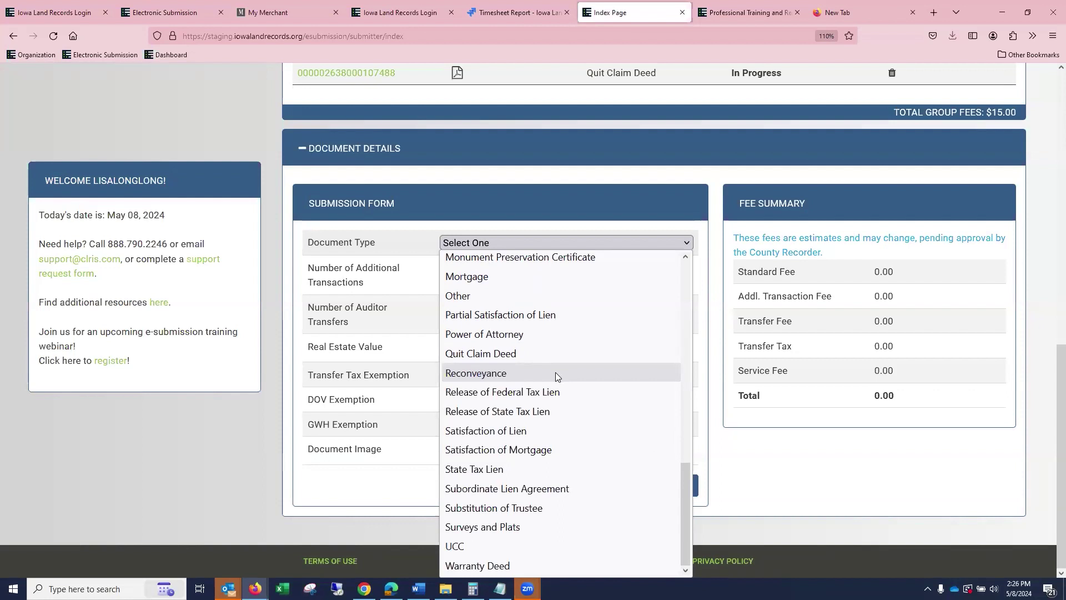
click(560, 299)
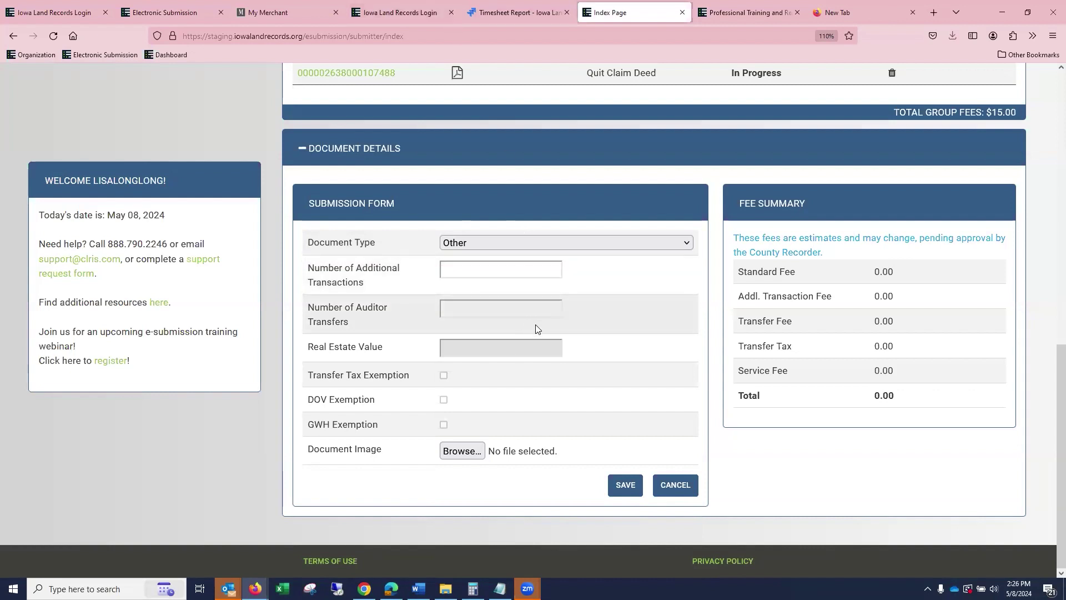
Attach 1Modification.pdf as its image and save the document at $30.00.
click(462, 451)
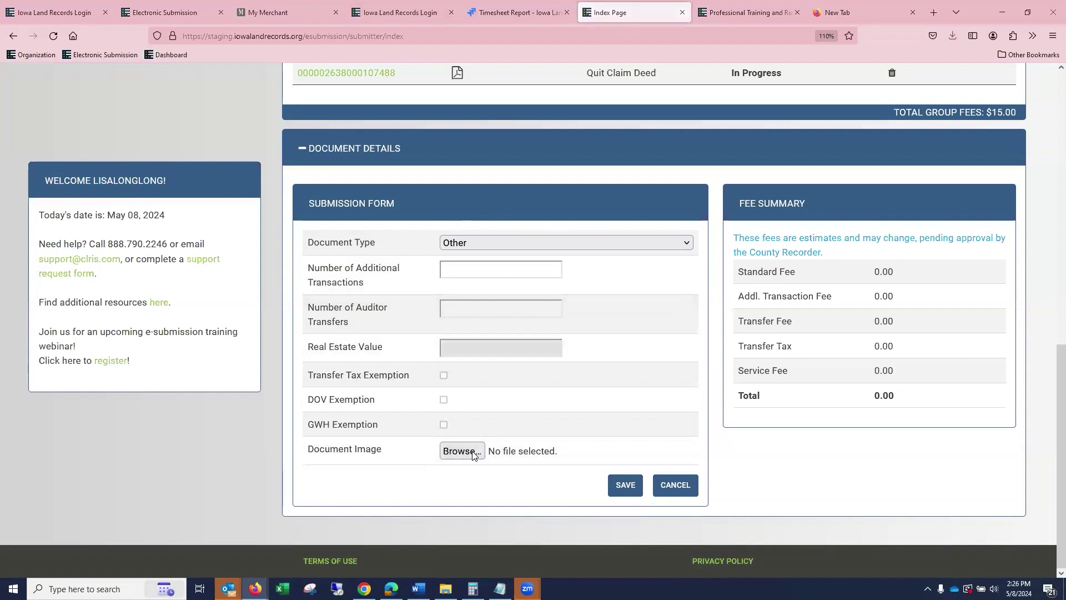
click(209, 238)
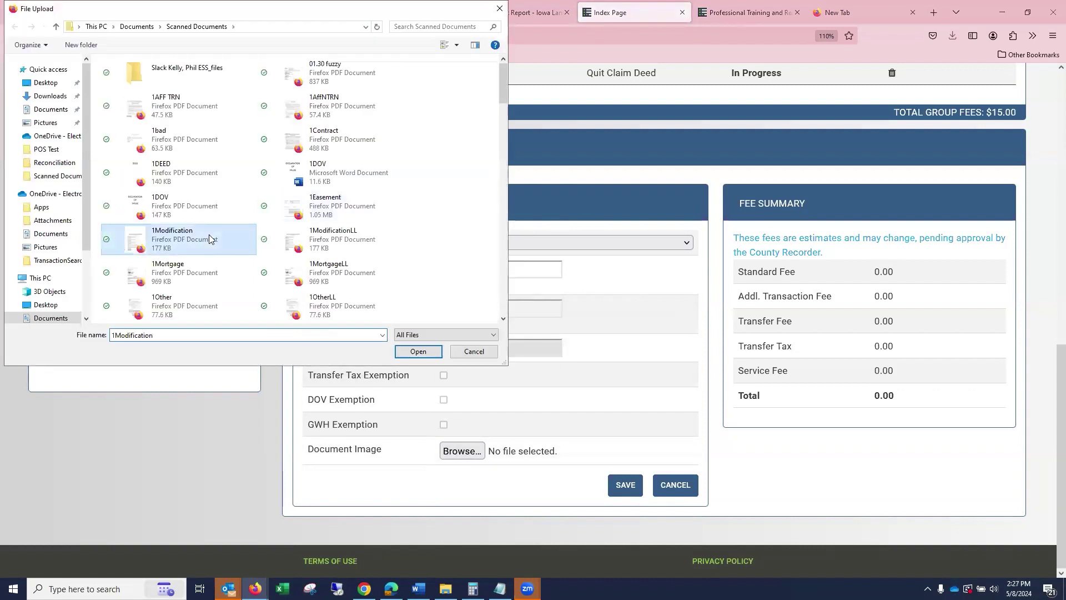
click(418, 351)
click(632, 487)
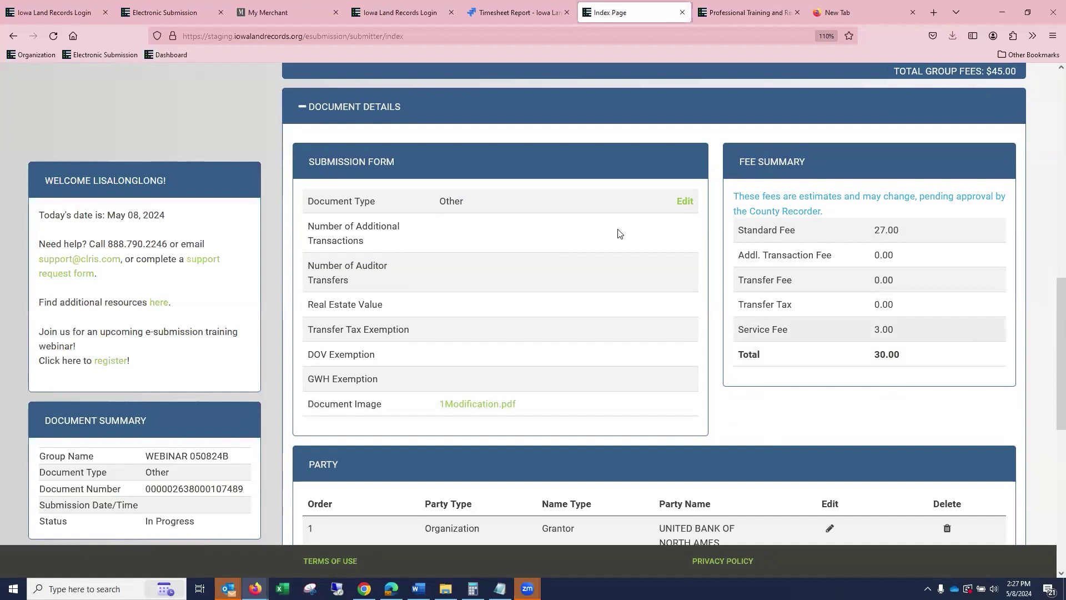
click(685, 203)
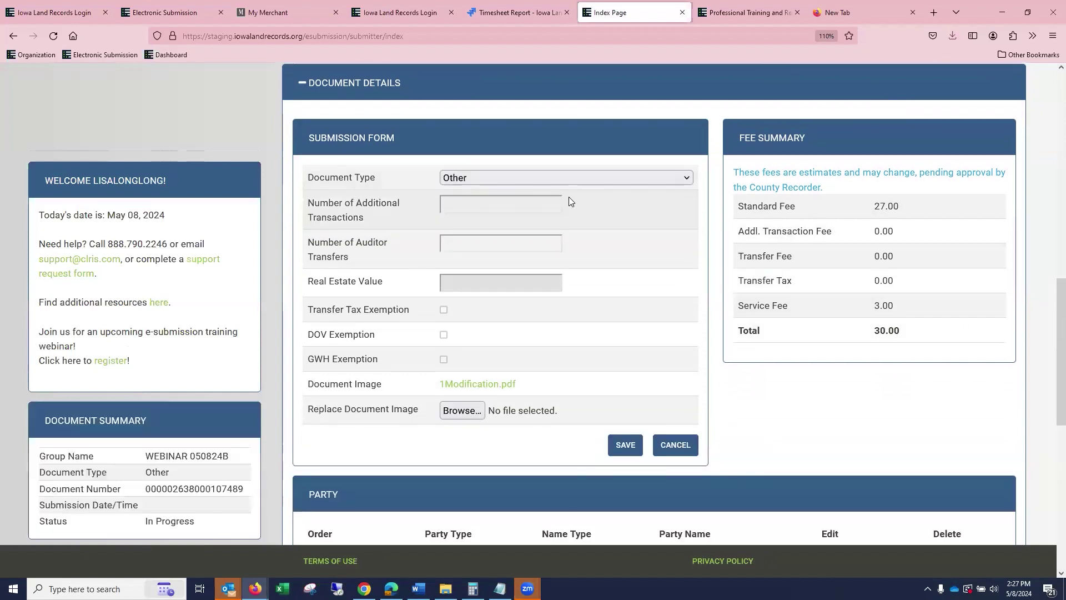
Change the document type to Deed and claim the DOV and GWH exemptions.
click(555, 179)
click(540, 392)
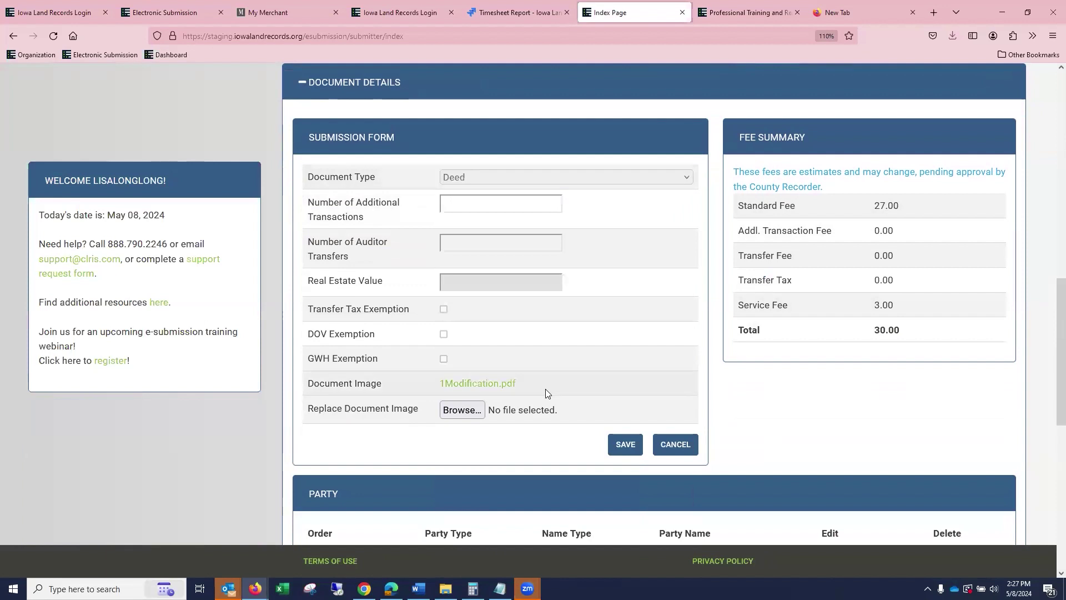
click(443, 334)
click(444, 359)
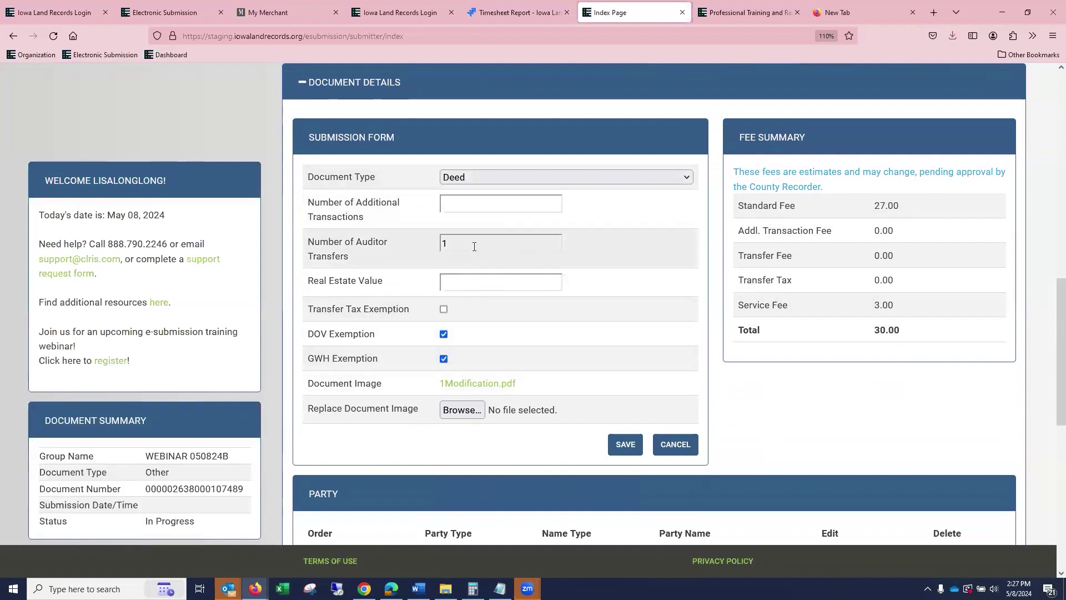
click(627, 442)
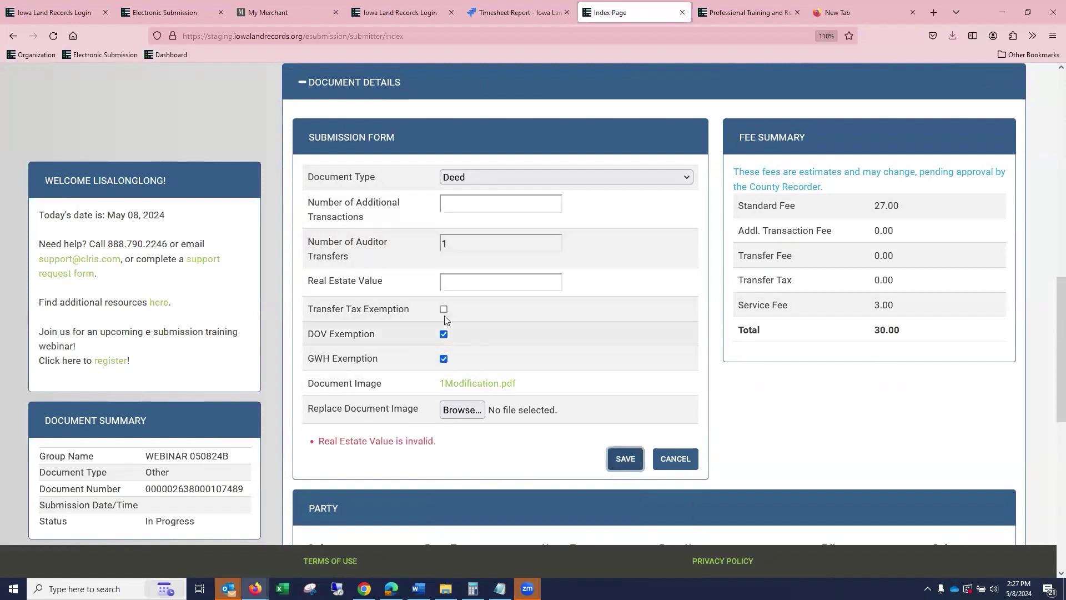
Enter real estate value 7,500,000.00 and save, giving $11,999.20 transfer tax.
click(460, 289)
text(0.0750000000)
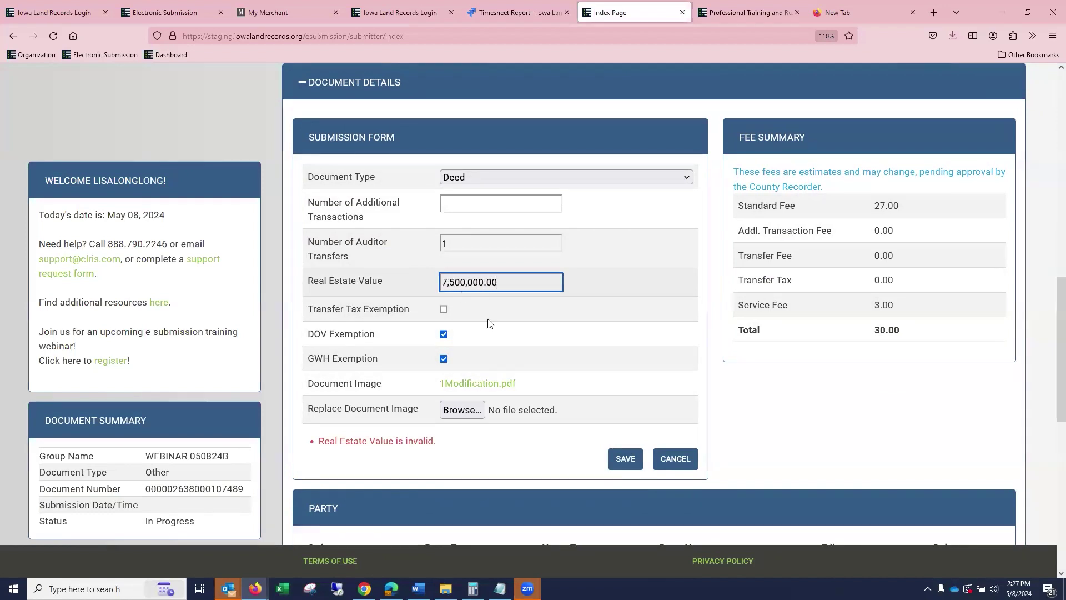
click(624, 459)
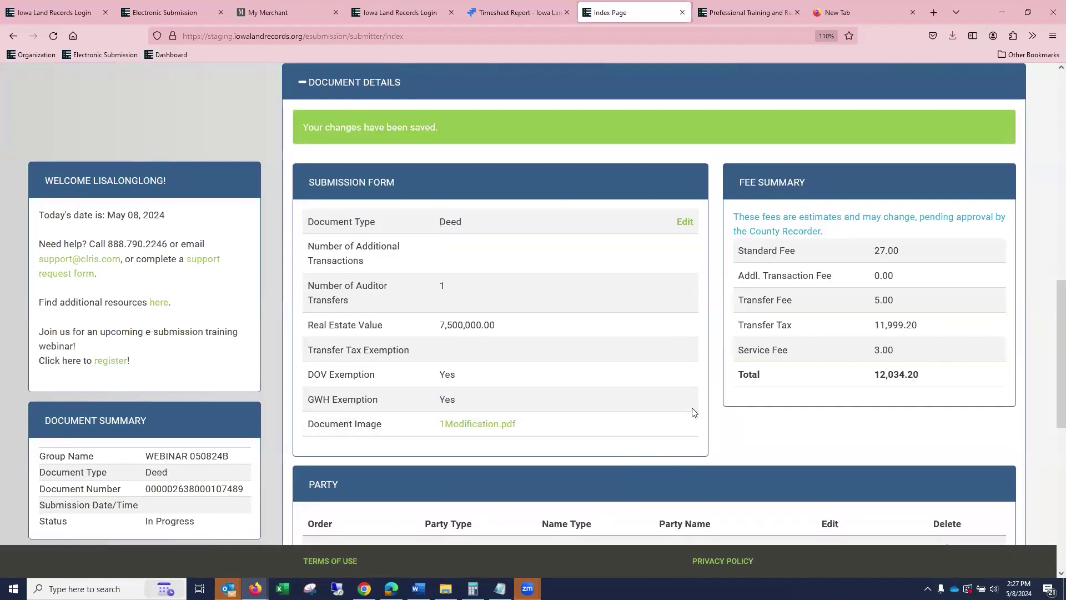
scroll(702, 333, up, 10)
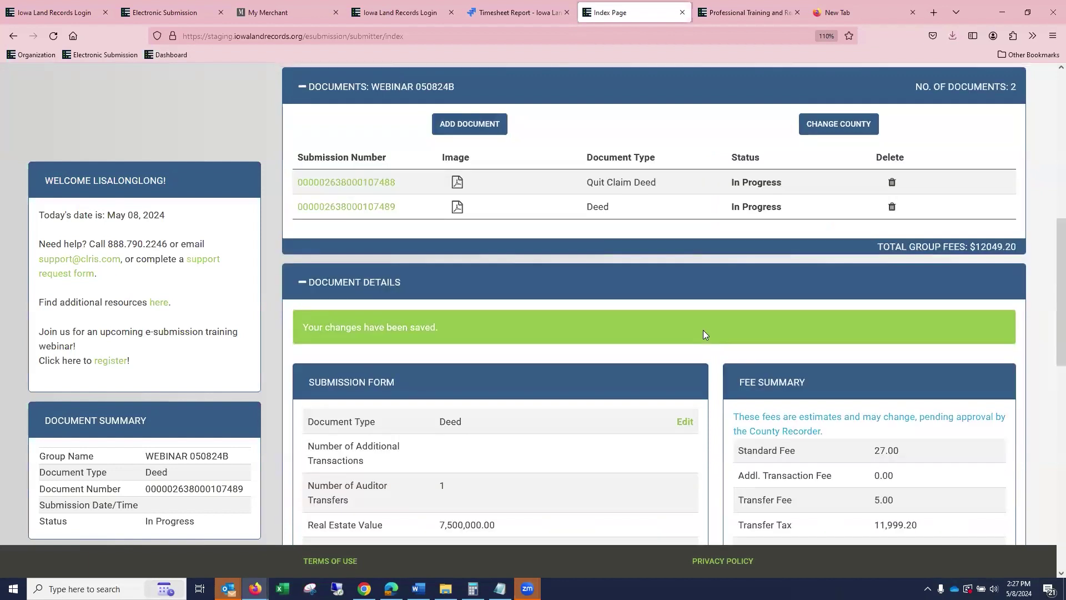
scroll(711, 341, down, 3)
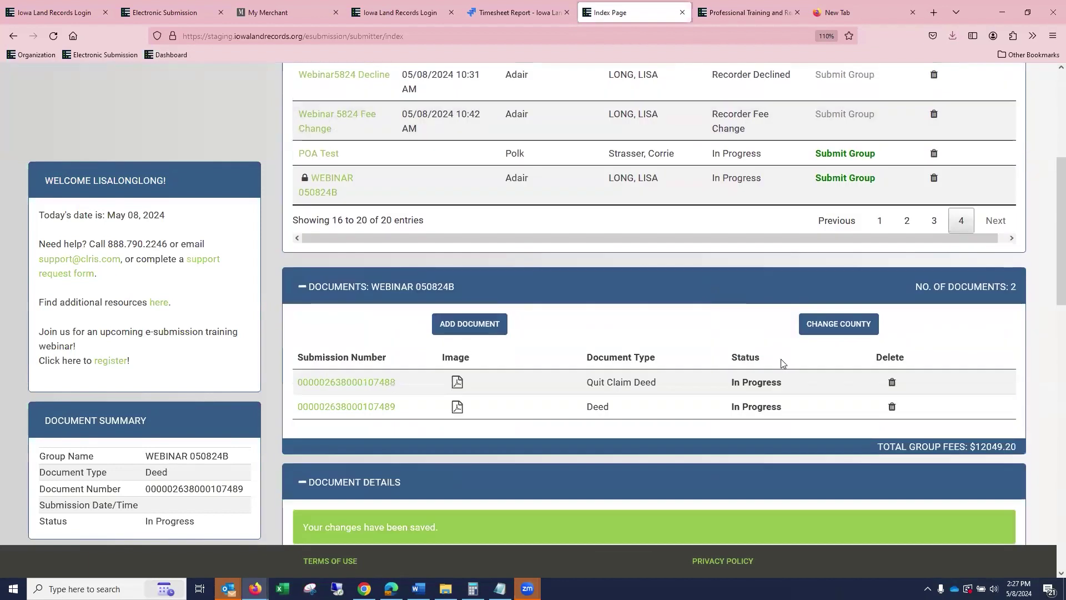
click(837, 327)
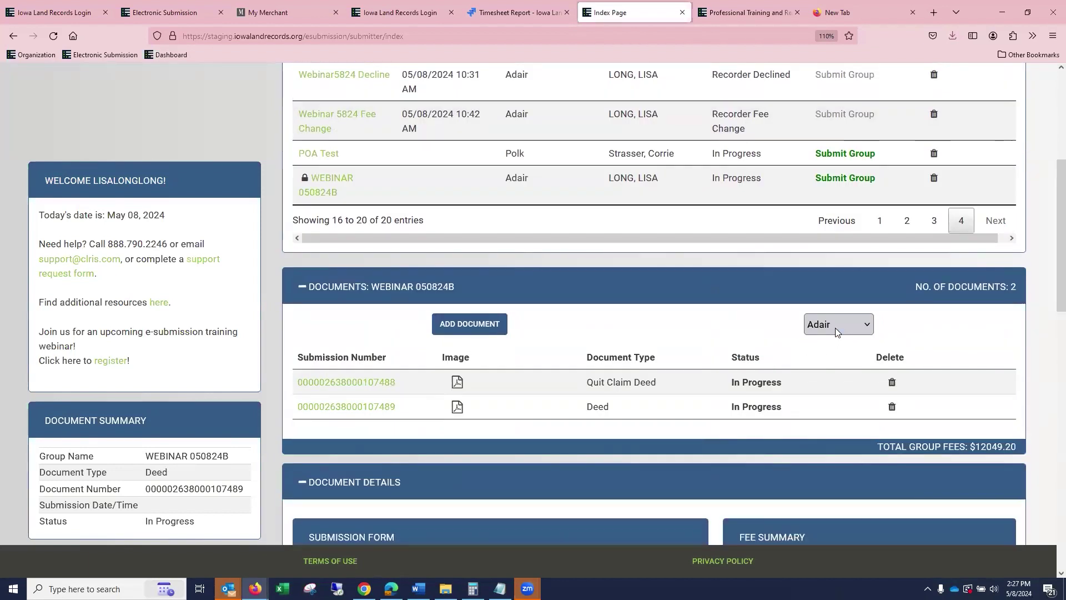
click(838, 327)
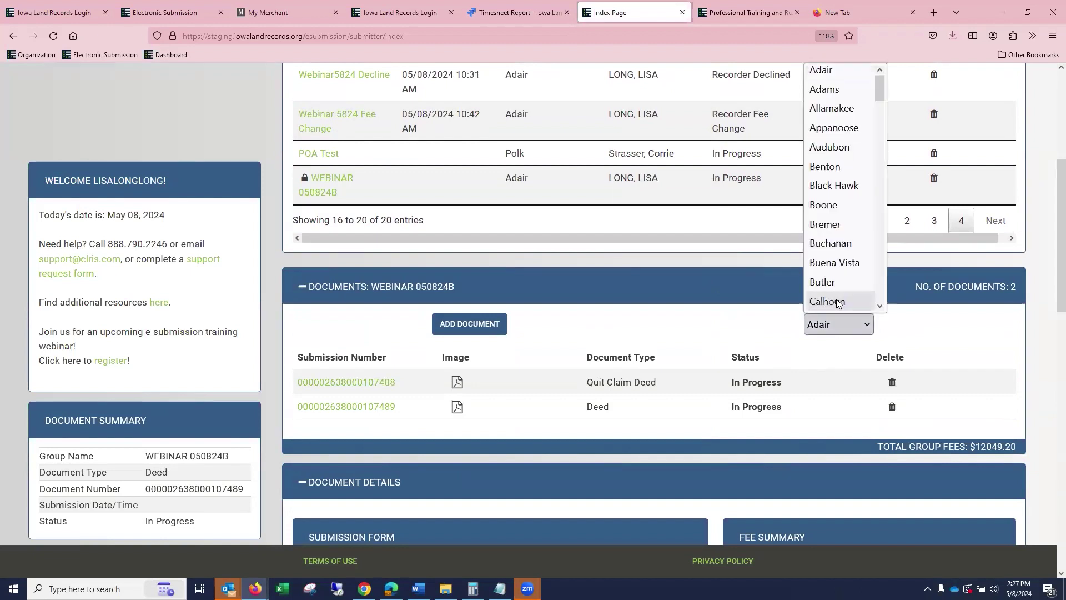
Select Calhoun as the new county for the WEBINAR 050824B group.
click(836, 303)
scroll(320, 469, down, 4)
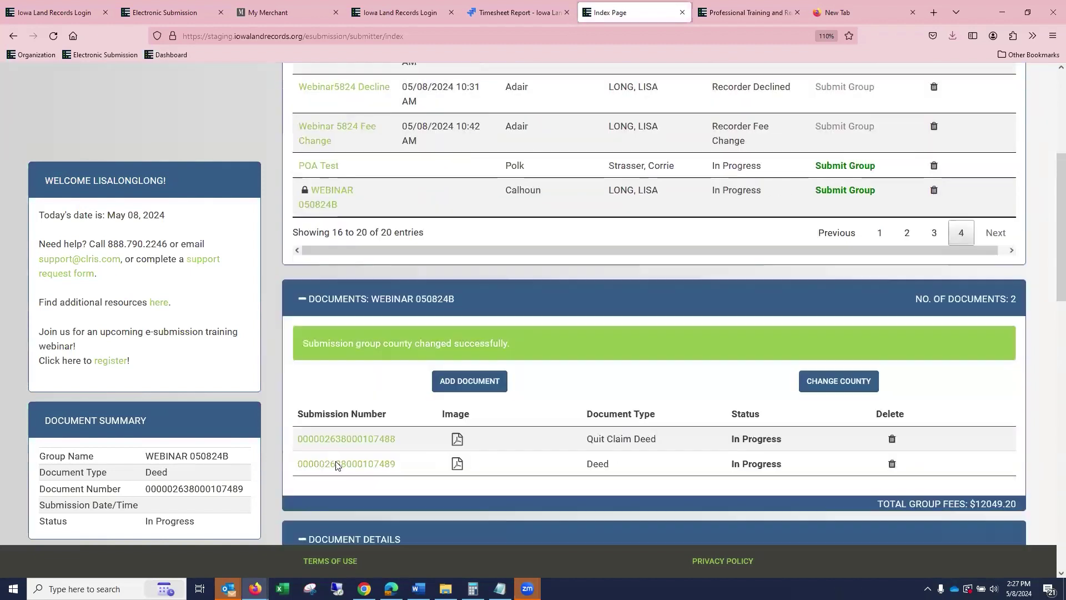
scroll(355, 177, up, 2)
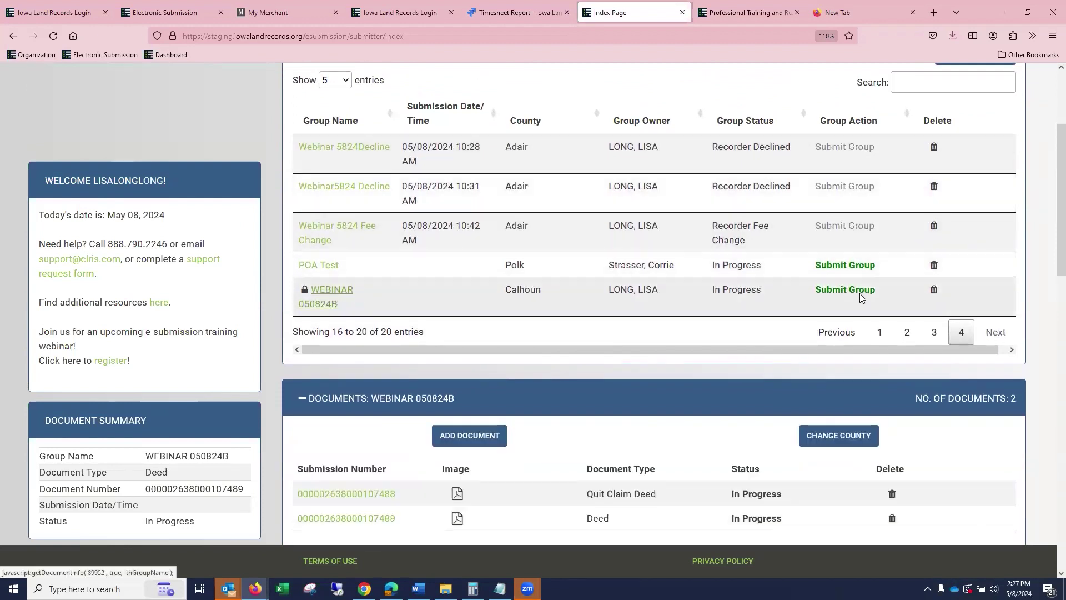
Delete the WEBINAR 050824B group and confirm, leaving 19 pending groups.
click(935, 291)
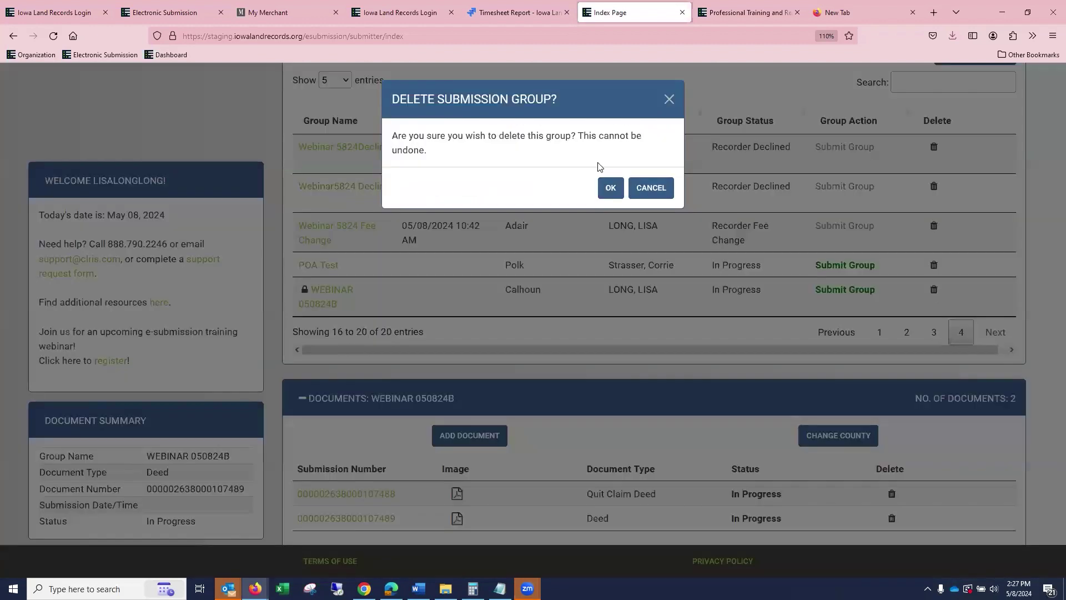
click(610, 189)
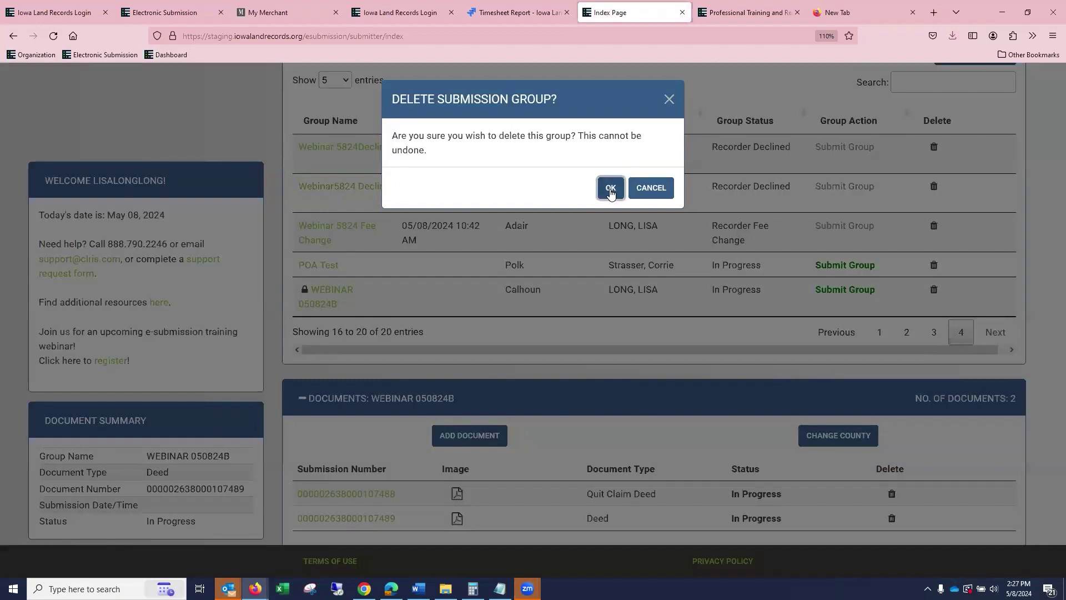
click(610, 191)
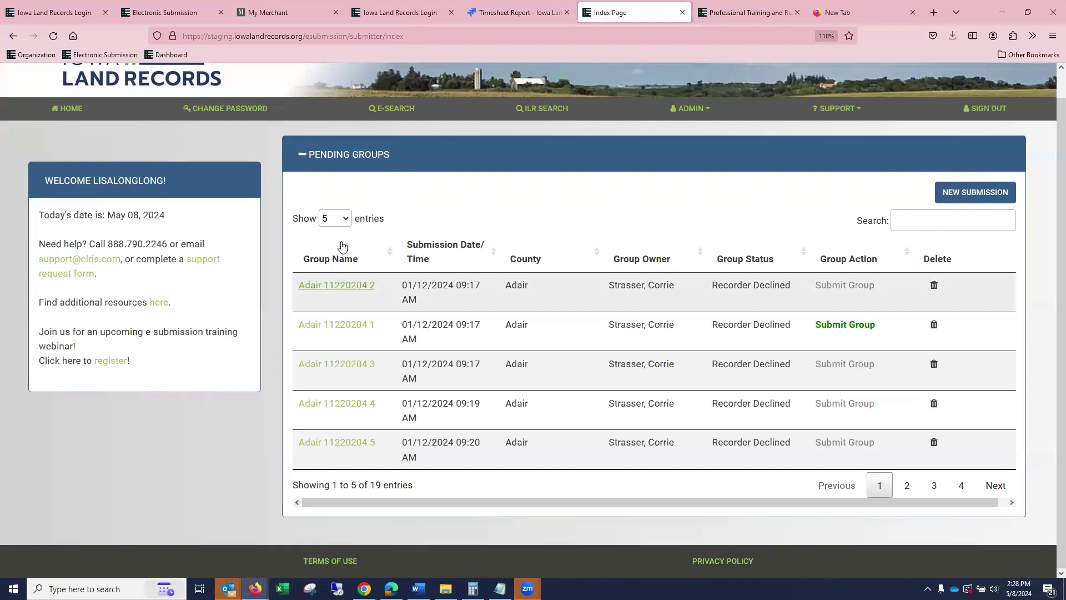
click(346, 222)
Show 100 entries per page, review the list, and sort by Group Status.
click(331, 315)
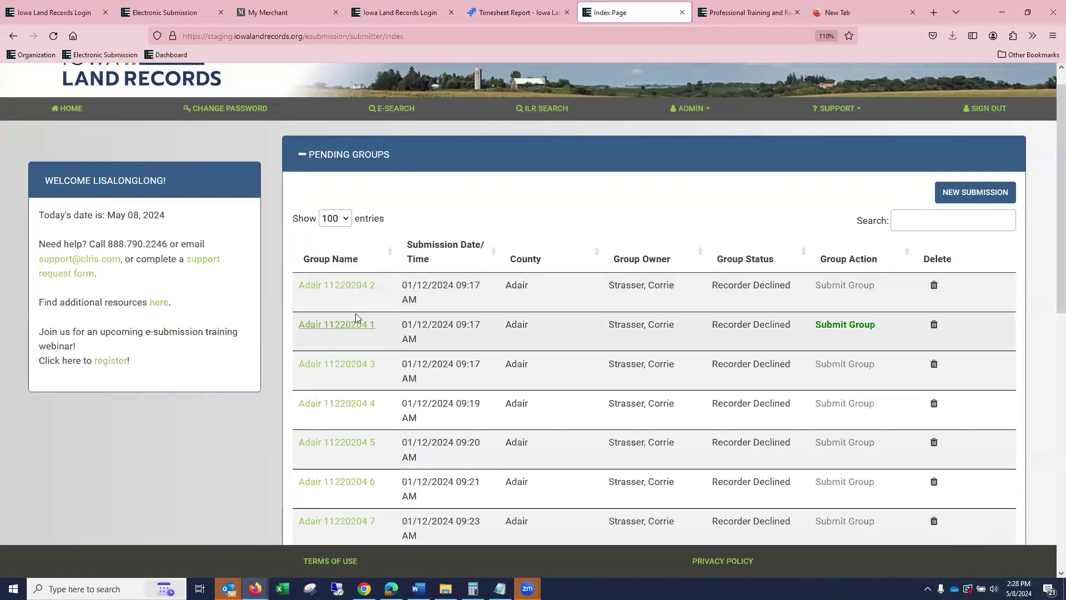
scroll(562, 315, down, 1)
scroll(562, 315, down, 8)
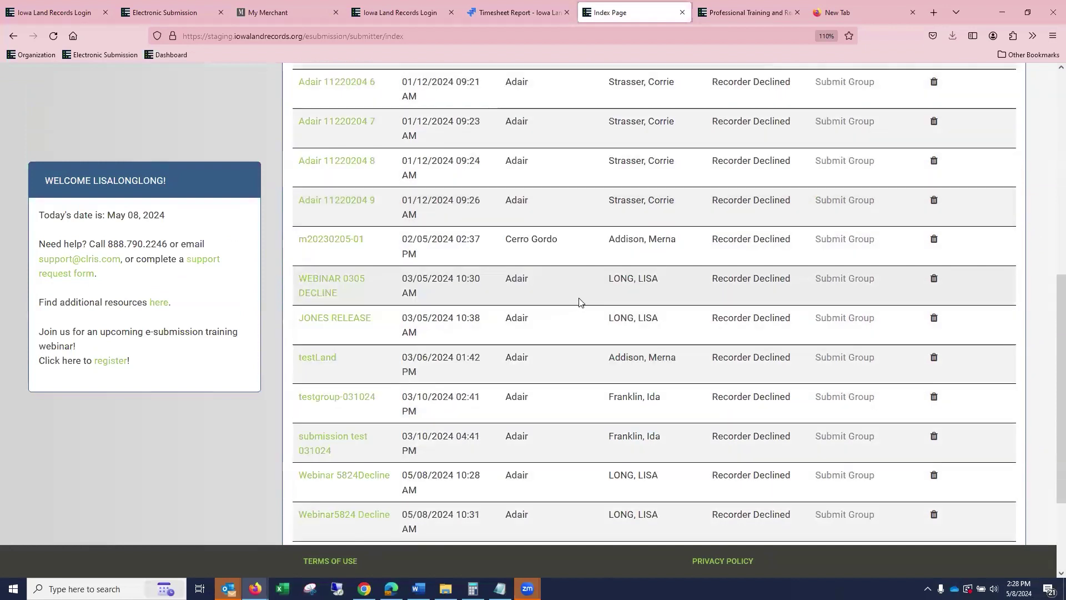
scroll(579, 302, down, 1)
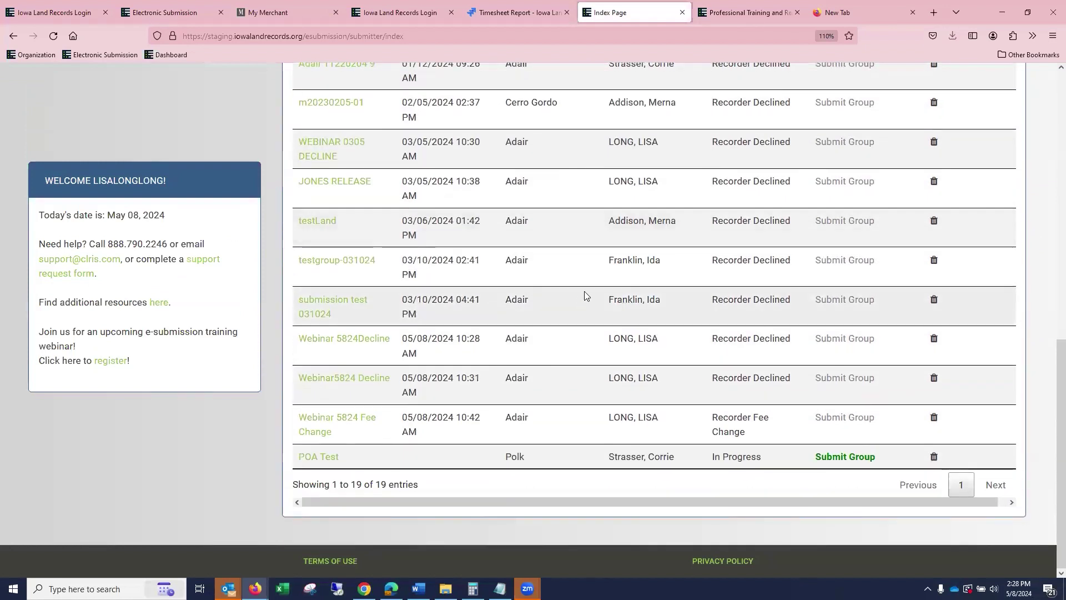
scroll(639, 264, up, 10)
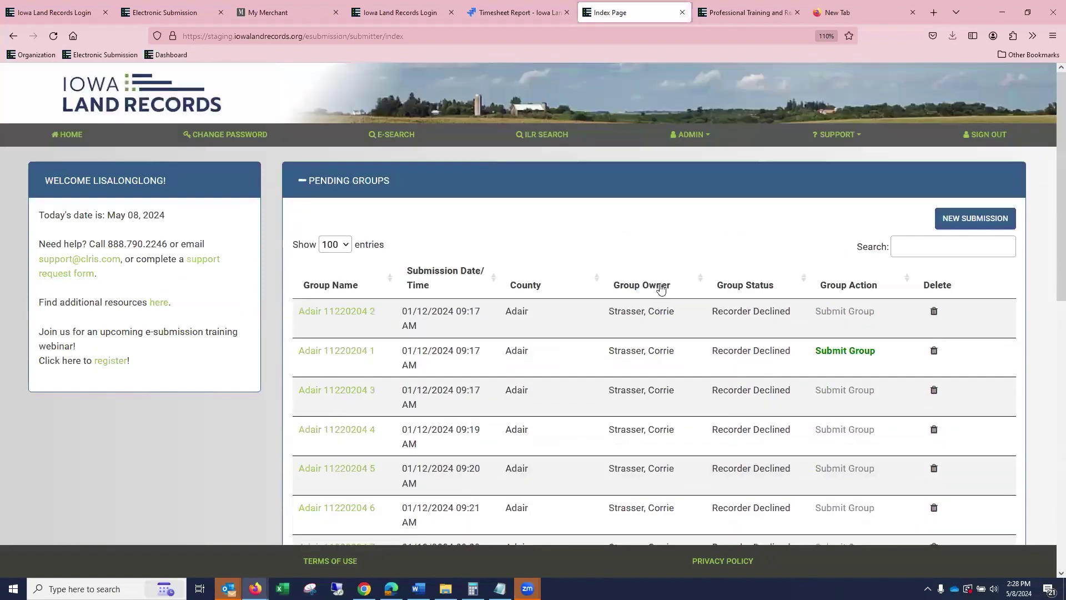
scroll(661, 288, down, 2)
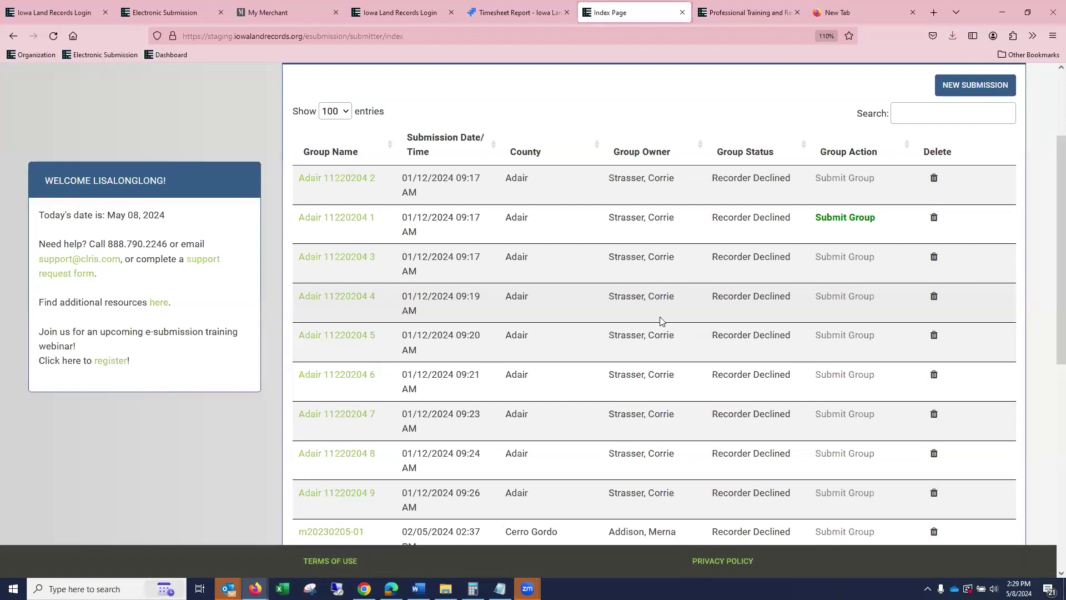
scroll(659, 319, up, 3)
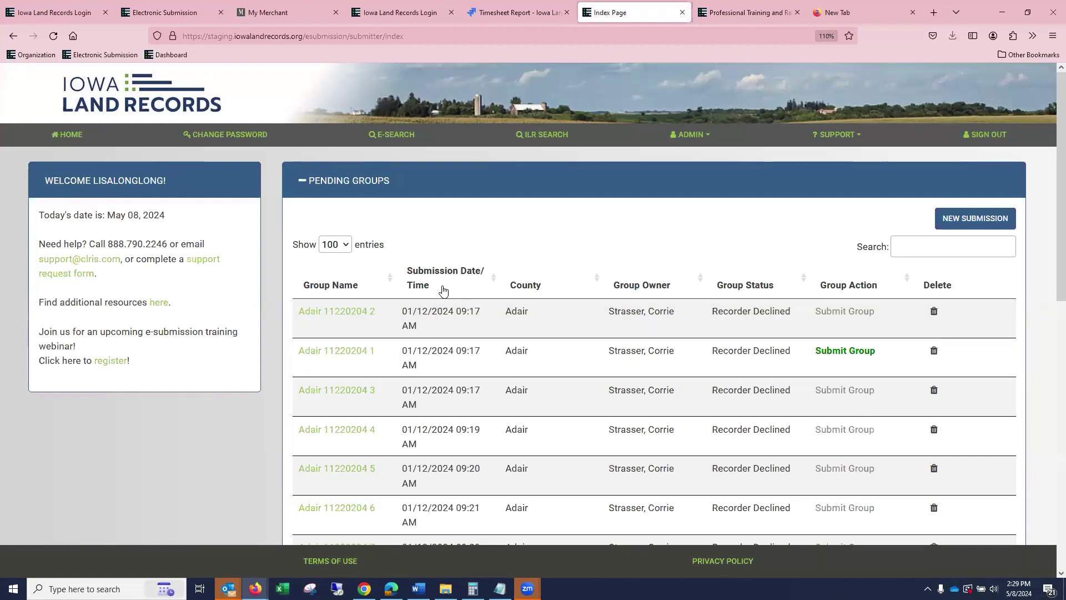
click(806, 280)
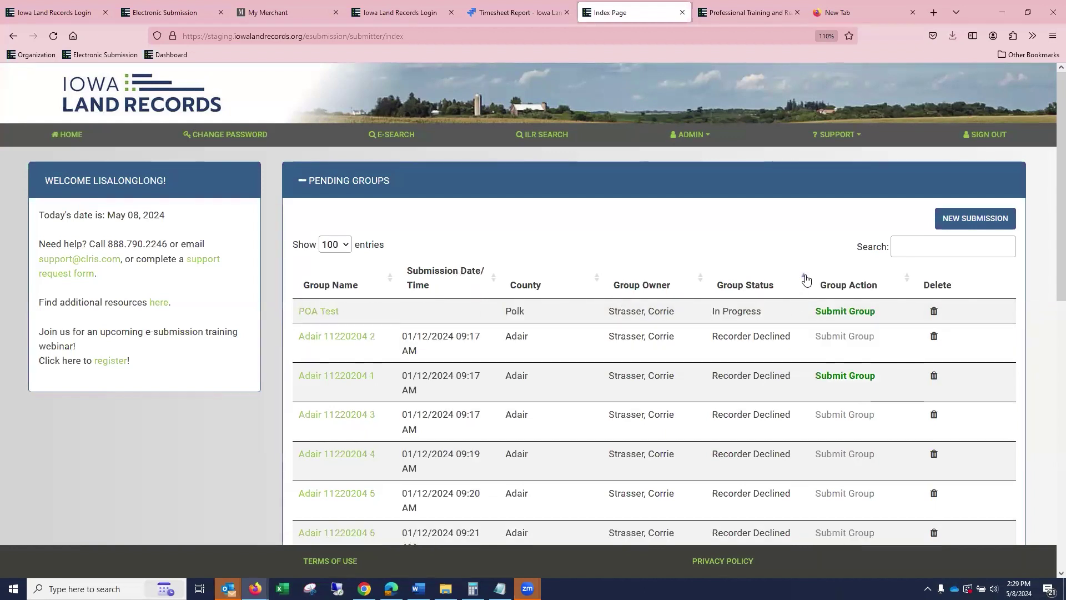
Open Webinar 5824 Fee Change and review its four documents totalling $1427.00.
scroll(761, 316, down, 10)
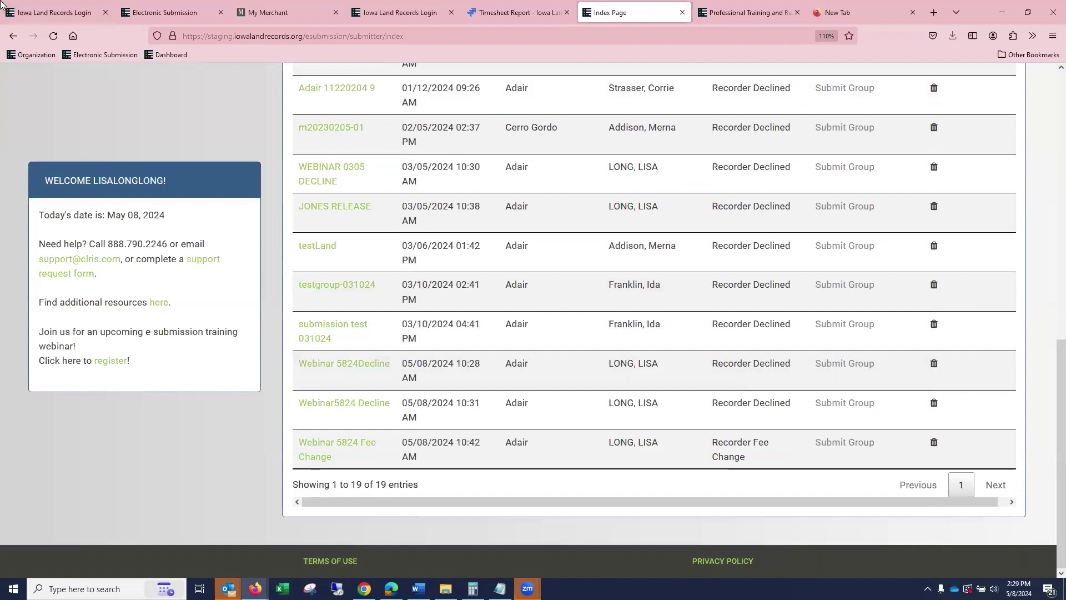
click(367, 445)
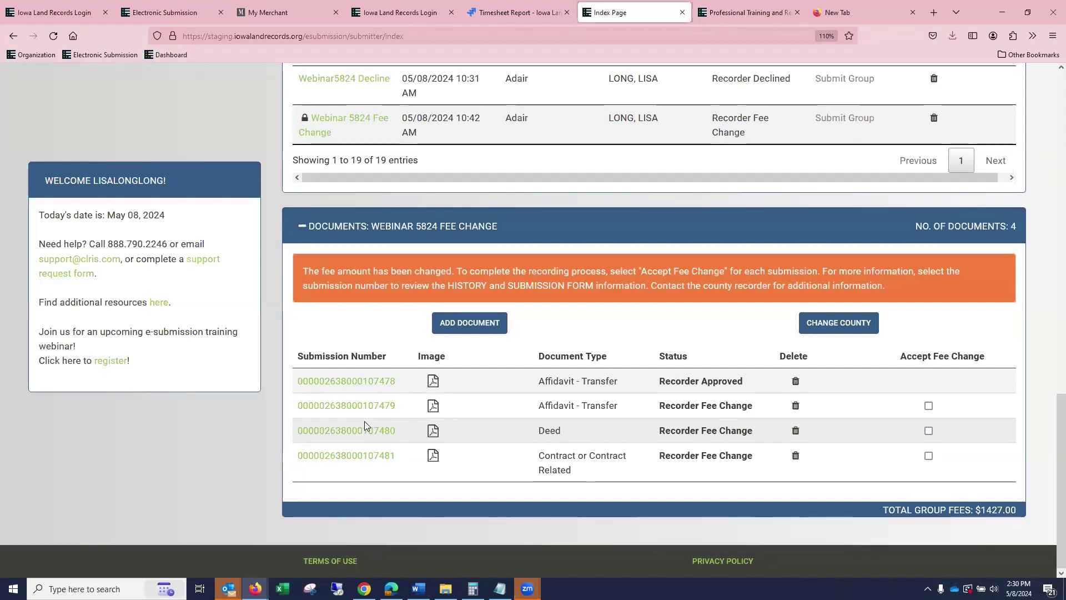
scroll(256, 521, up, 6)
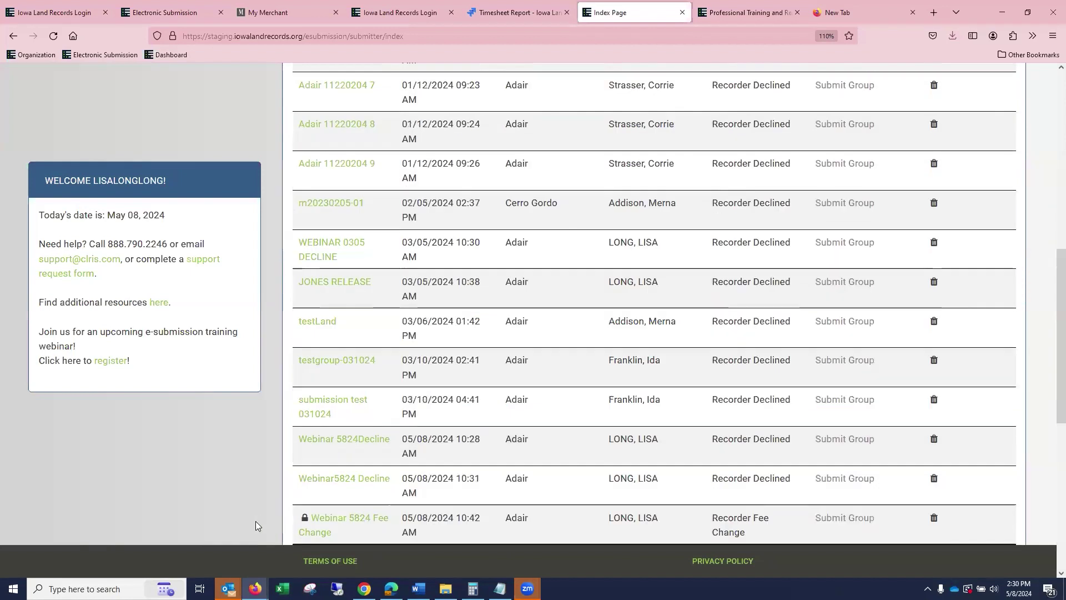
scroll(258, 522, down, 5)
scroll(88, 458, up, 2)
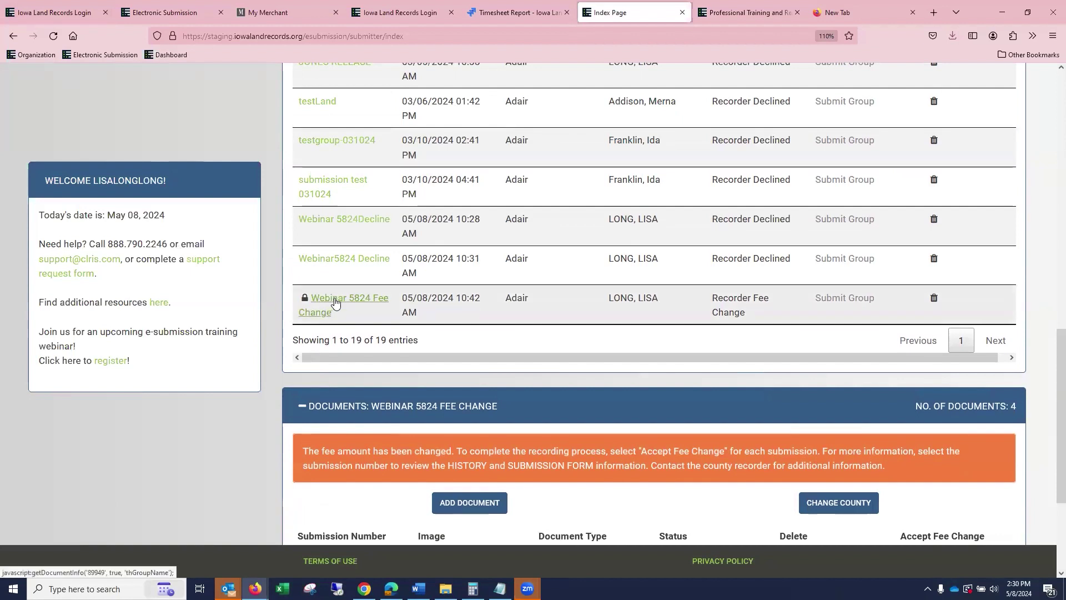
scroll(335, 300, down, 3)
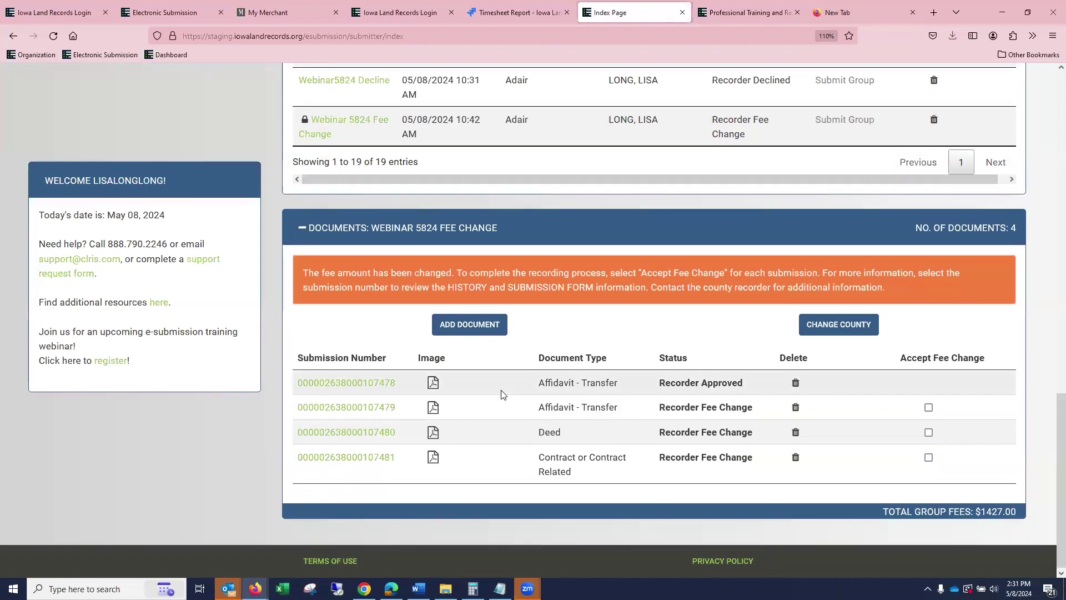
click(358, 408)
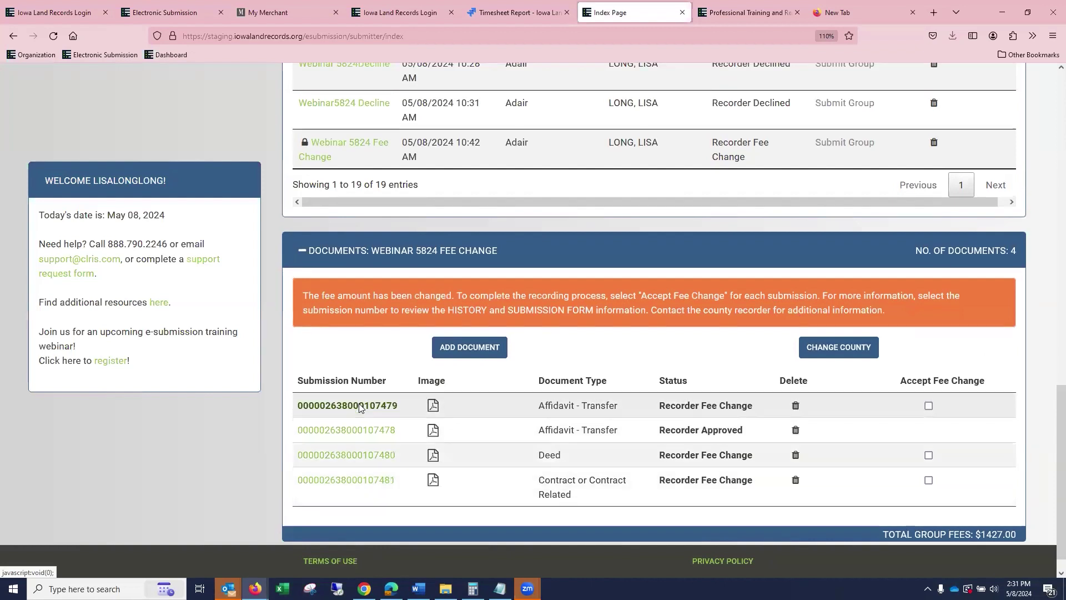
scroll(531, 375, down, 8)
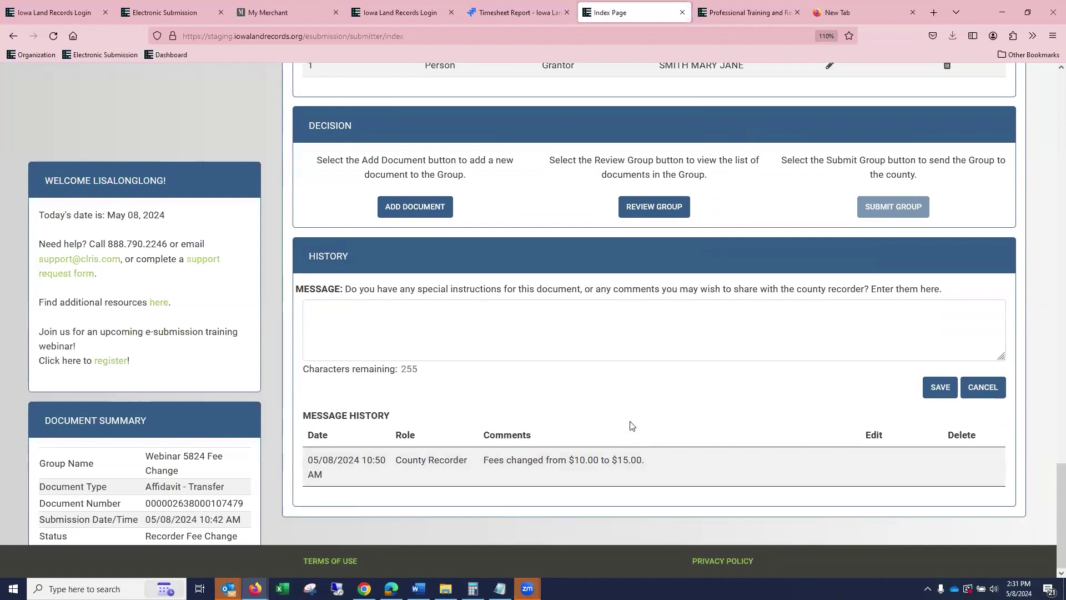
scroll(634, 425, up, 7)
scroll(633, 425, up, 4)
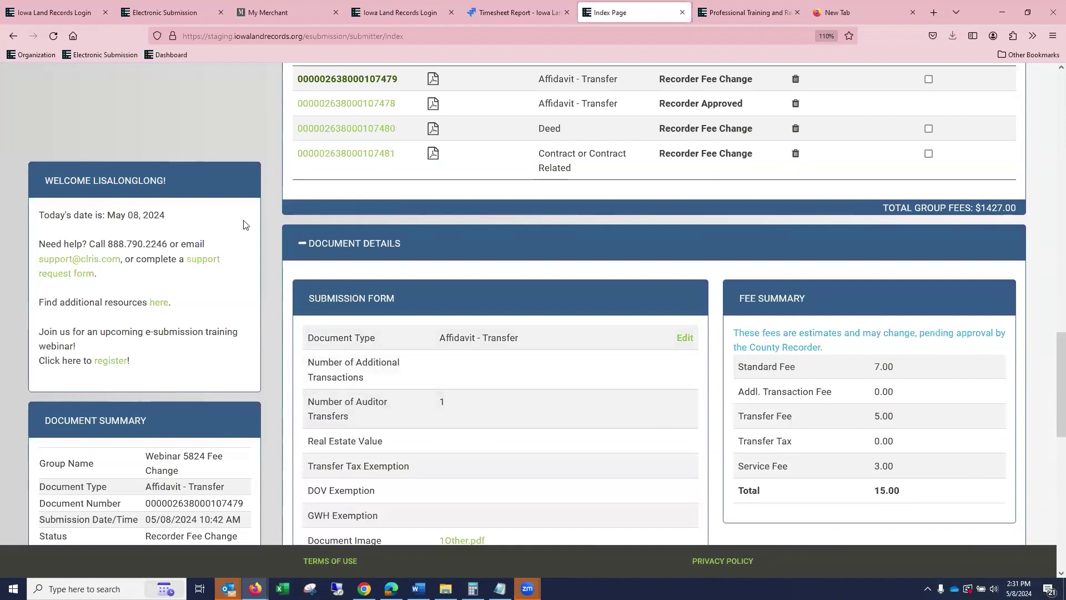
scroll(547, 196, up, 1)
scroll(563, 391, up, 2)
scroll(560, 381, down, 4)
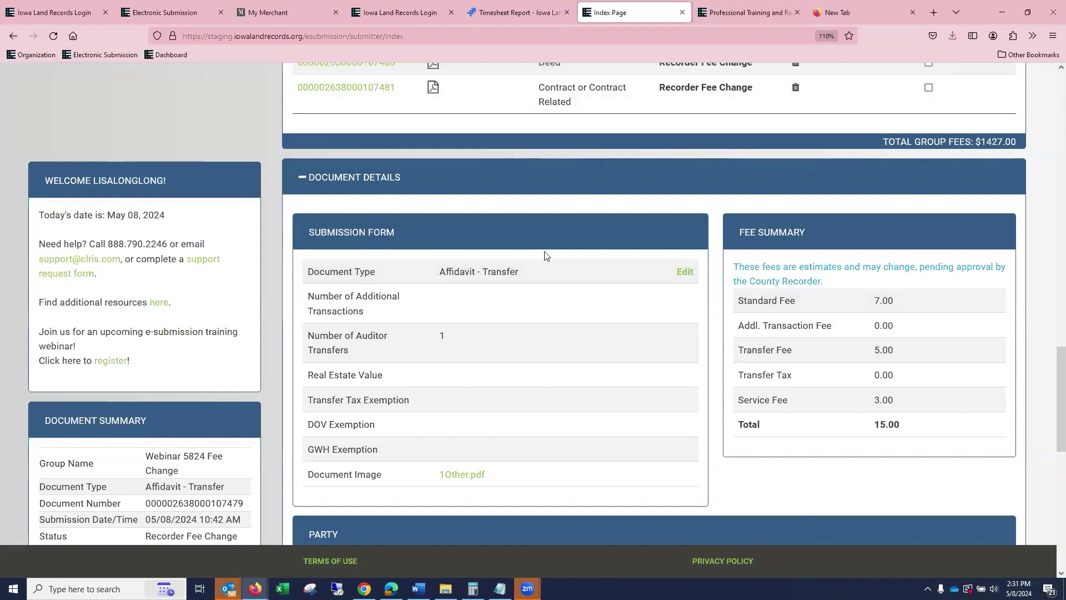
scroll(652, 260, up, 2)
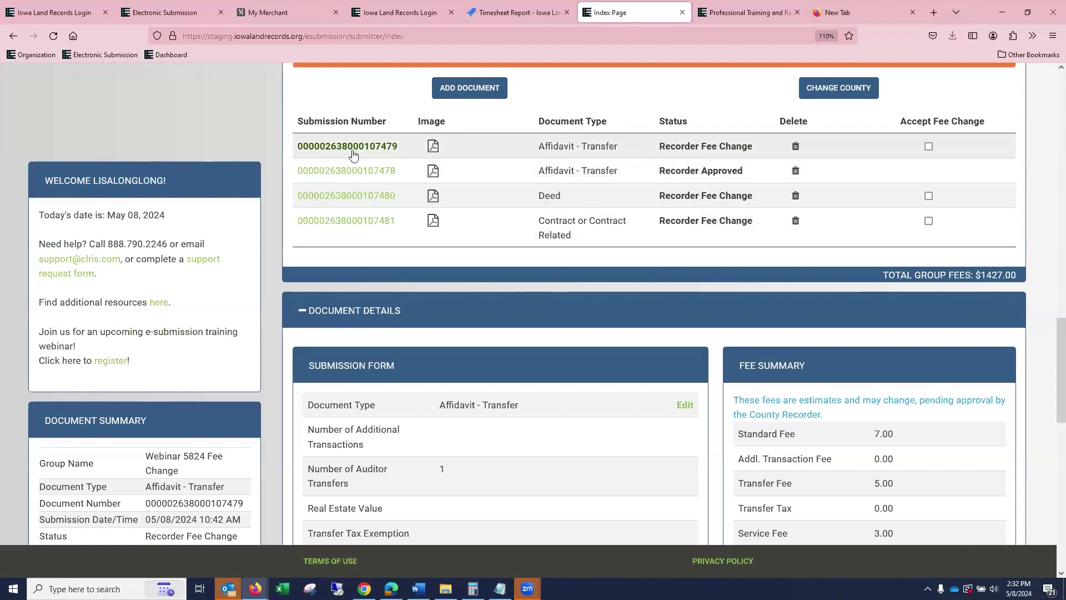
scroll(411, 222, down, 7)
scroll(428, 231, up, 7)
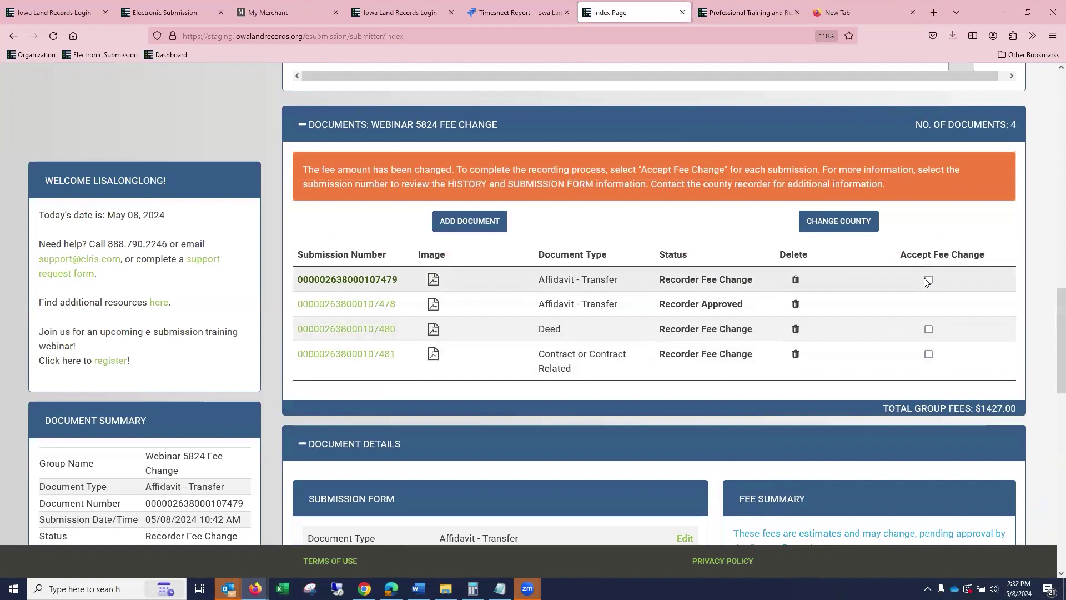
Accept the fee change on the Affidavit - Transfer submission and open the Deed's details.
click(928, 280)
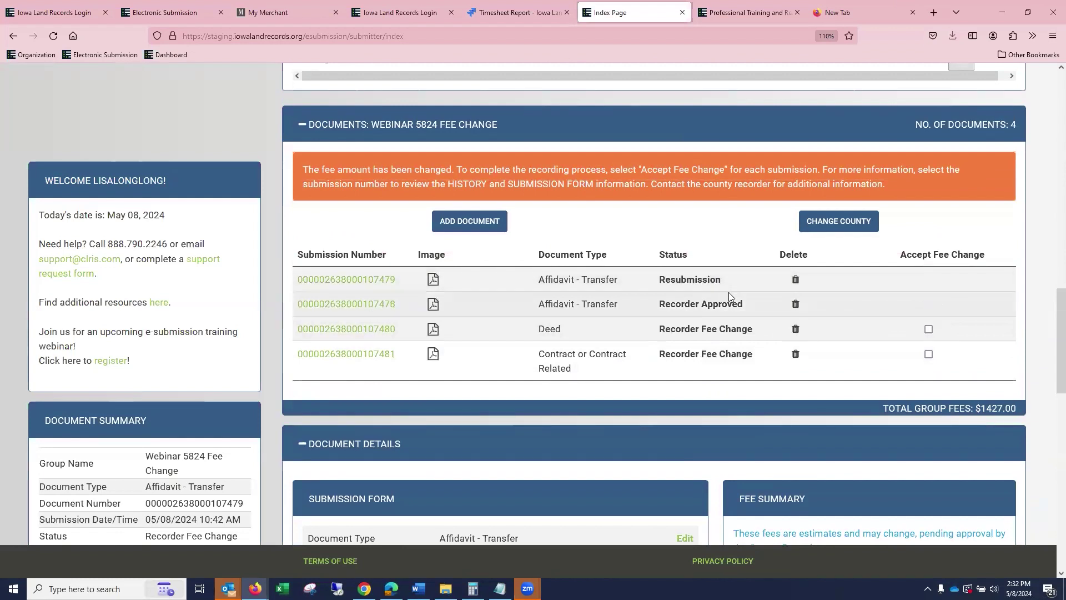
scroll(729, 293, up, 2)
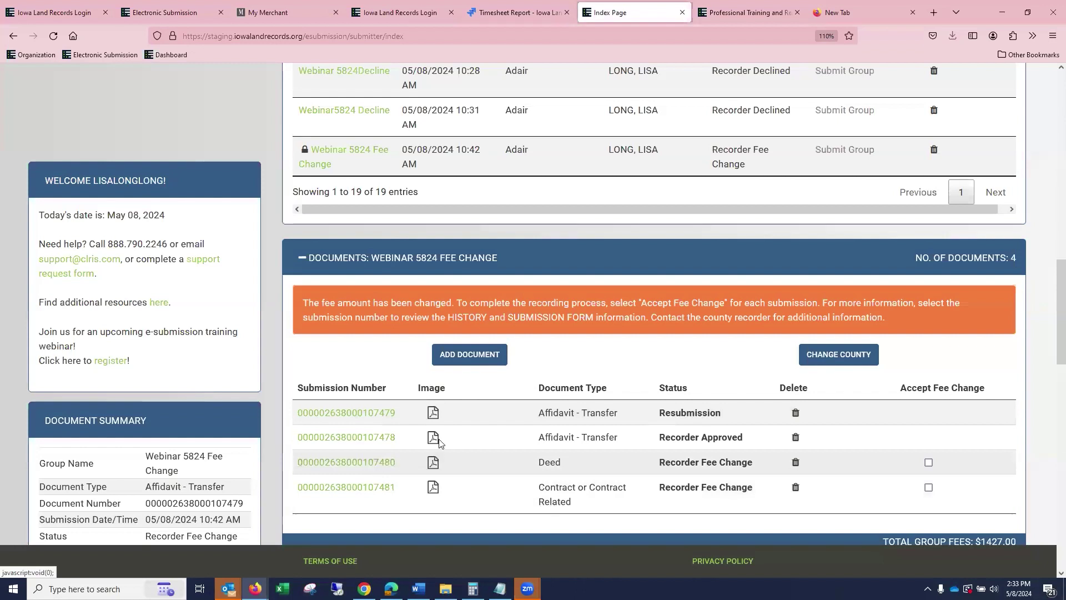
click(379, 464)
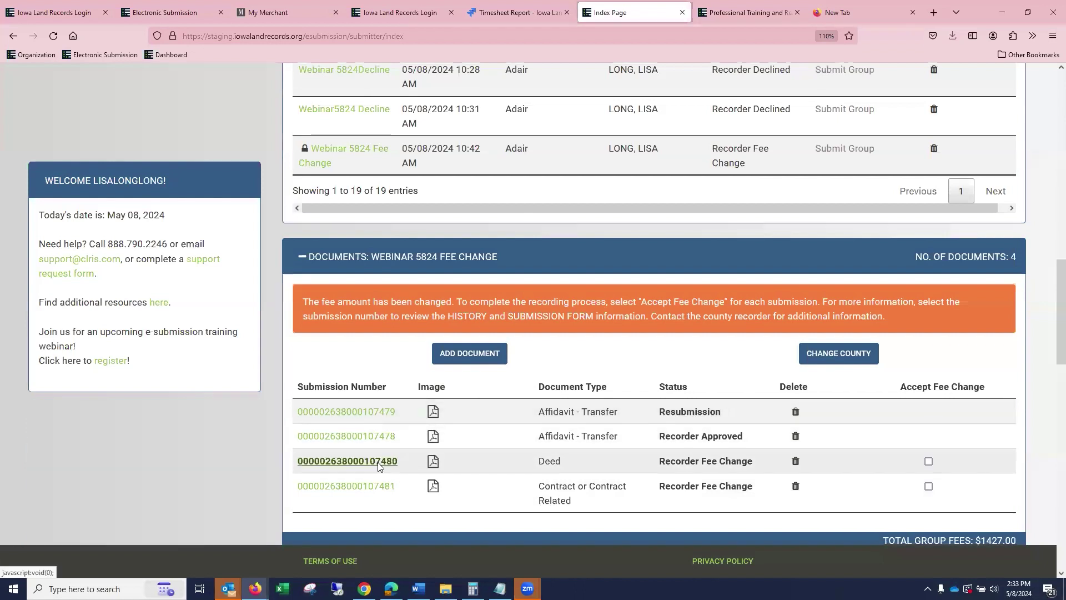
Review the Deed's message history and fee summary, then accept its $1,227.00 fee change.
scroll(483, 385, down, 5)
scroll(482, 386, down, 3)
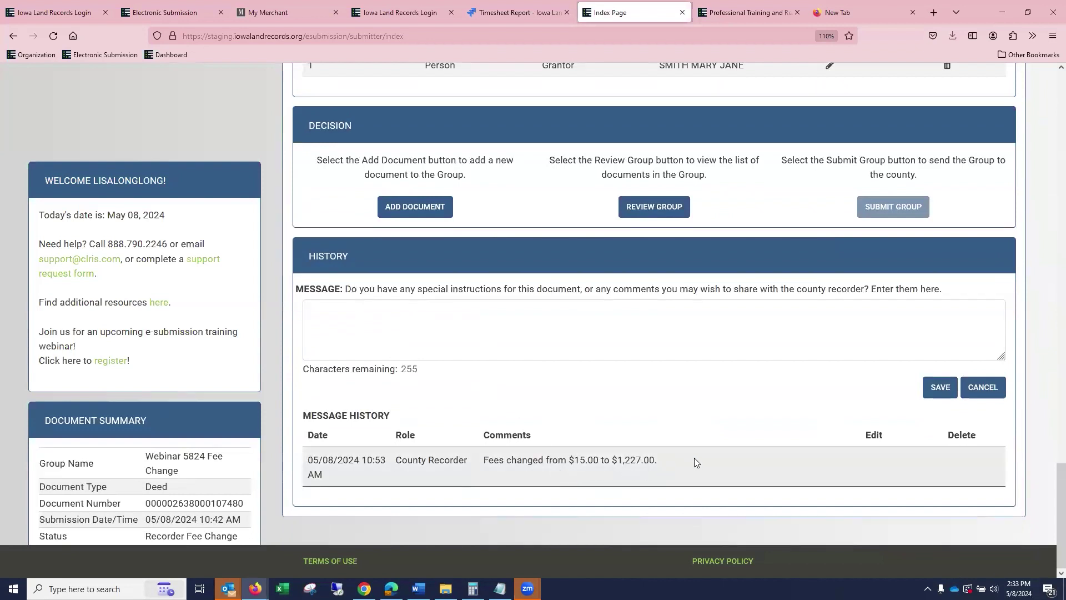
scroll(694, 461, up, 10)
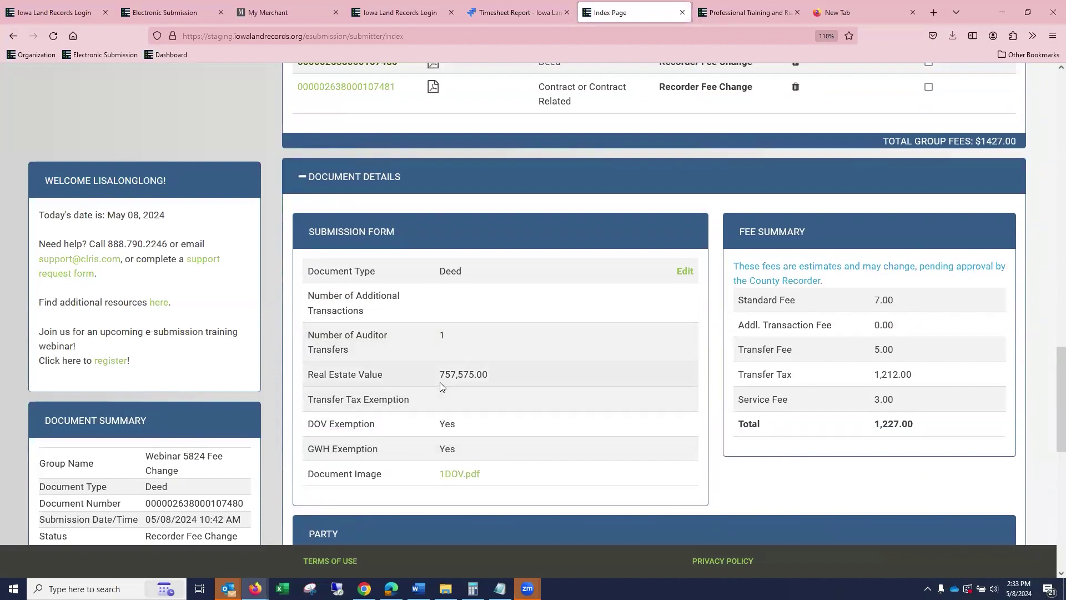
scroll(842, 362, down, 1)
scroll(842, 362, down, 6)
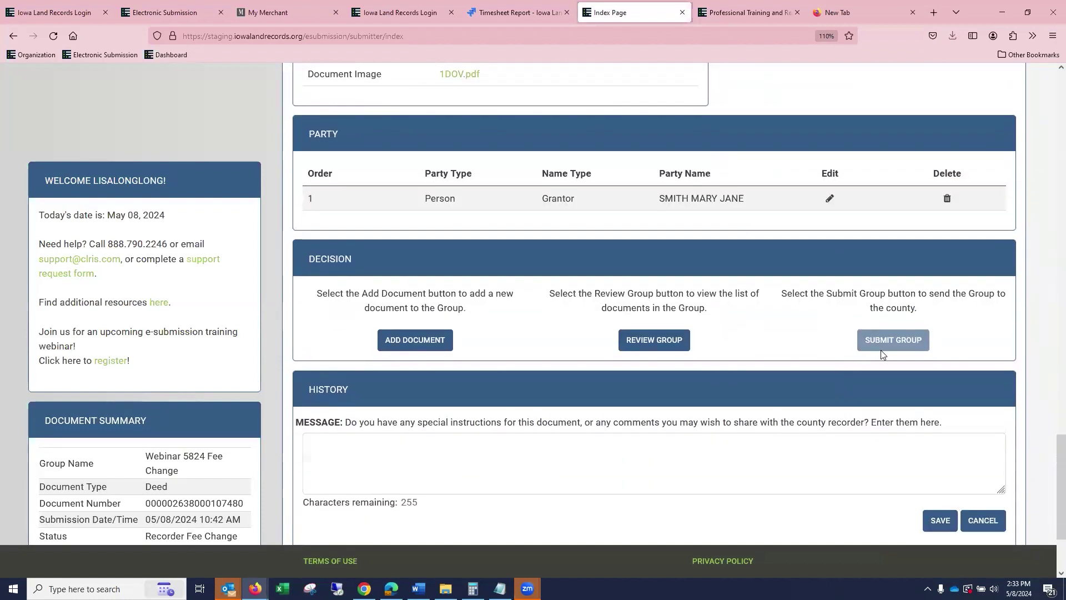
scroll(882, 350, up, 8)
click(929, 129)
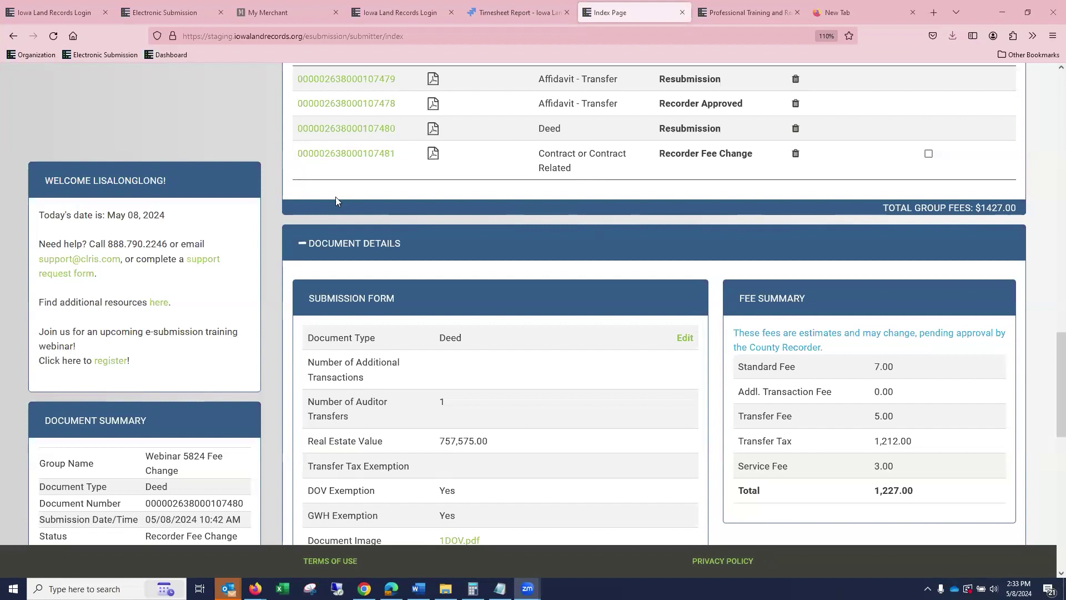
Accept the Contract or Contract Related fee change and submit the Webinar 5824 Fee Change group.
scroll(572, 313, down, 5)
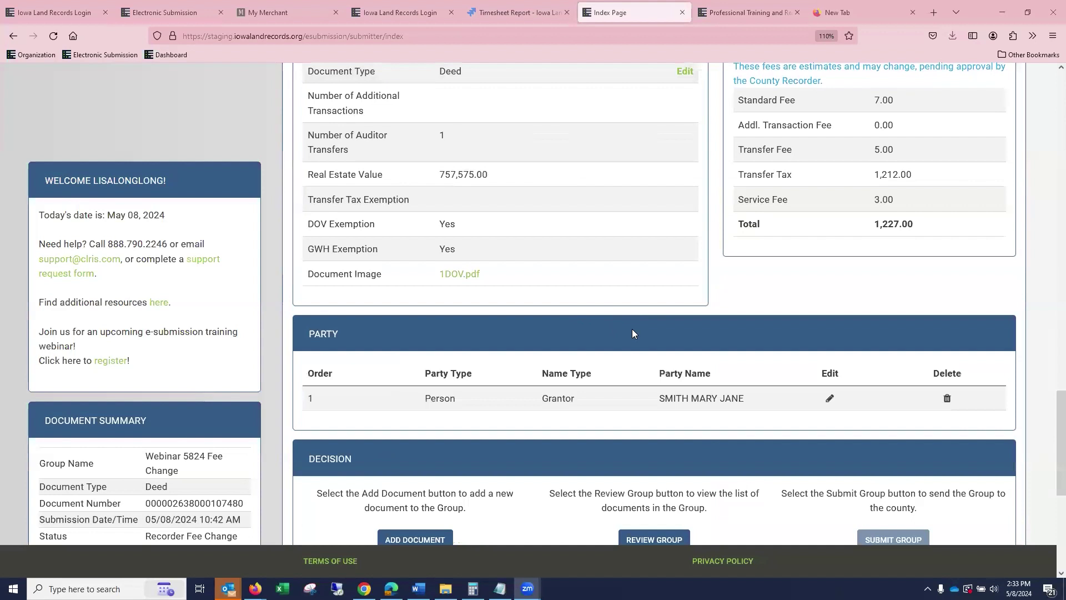
scroll(723, 288, up, 10)
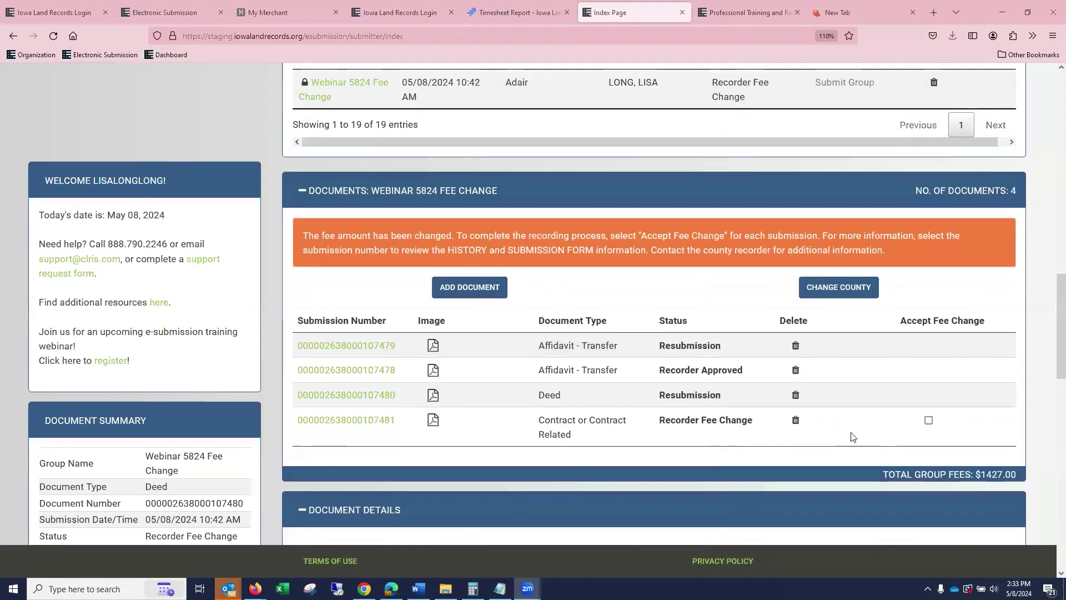
scroll(845, 362, down, 5)
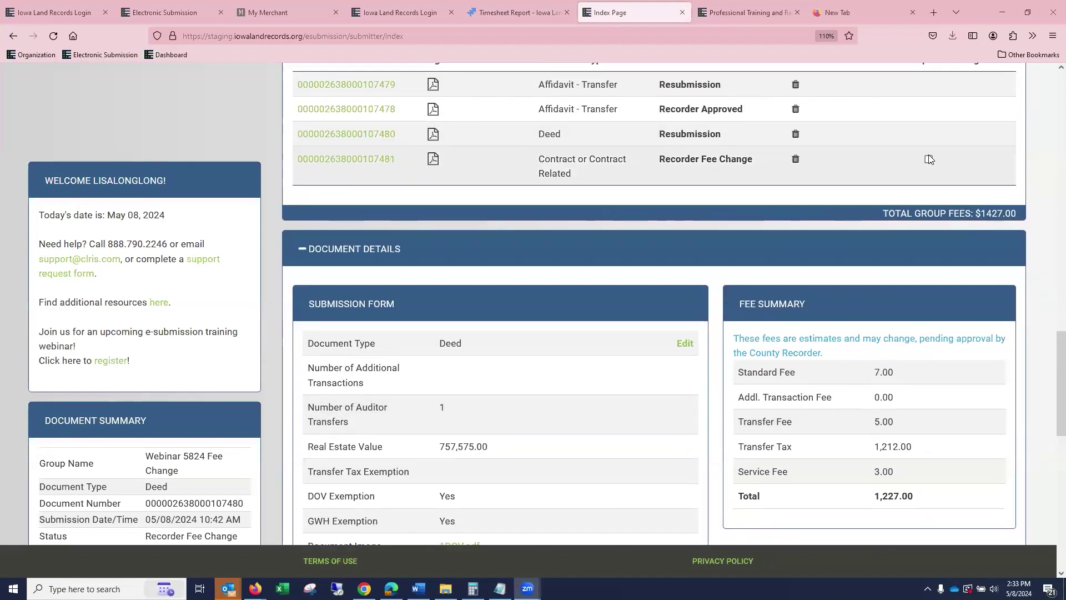
click(928, 158)
scroll(929, 158, up, 6)
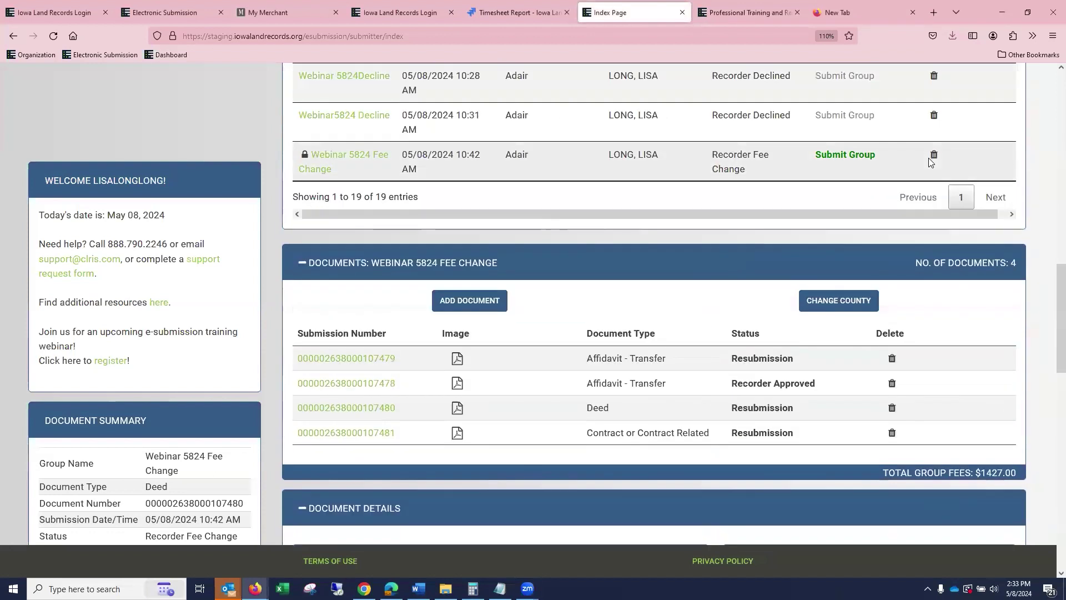
click(859, 155)
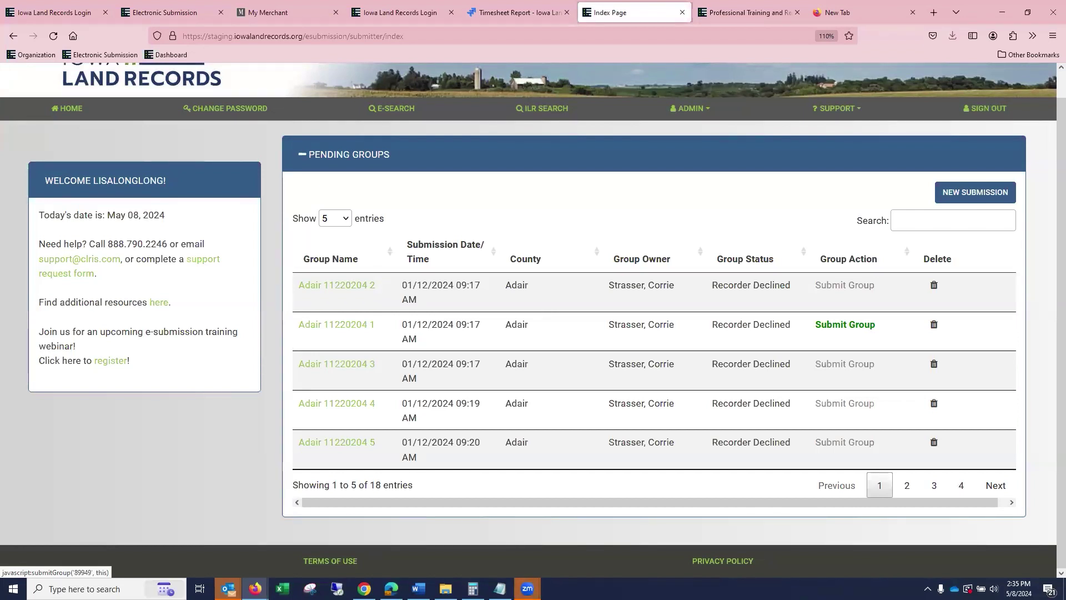
List all 18 pending groups and open the Webinar5824 Decline group.
click(345, 222)
click(333, 314)
scroll(646, 386, down, 5)
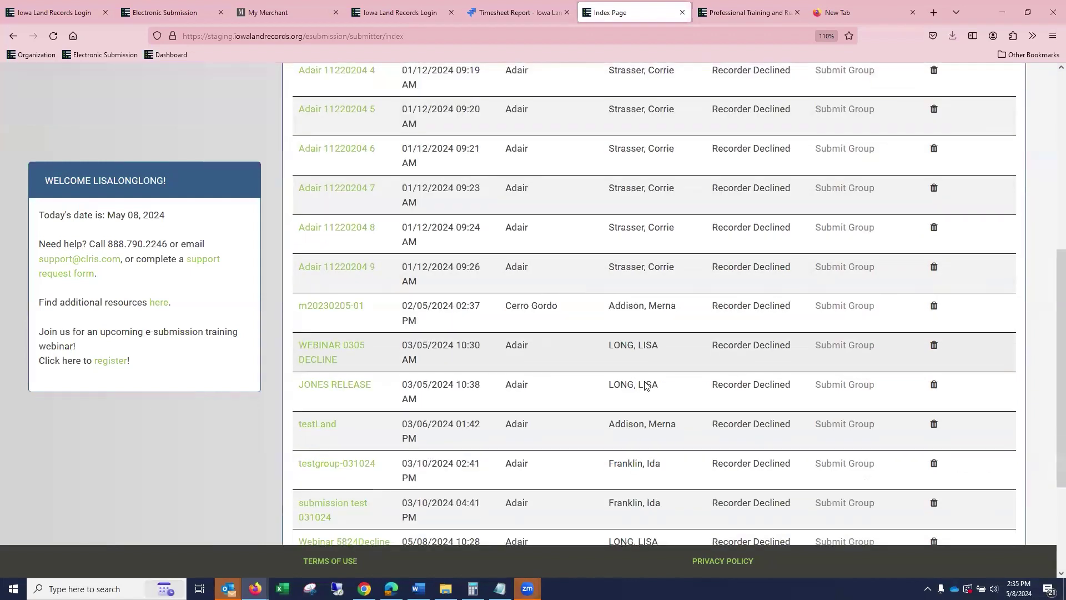
scroll(646, 386, down, 3)
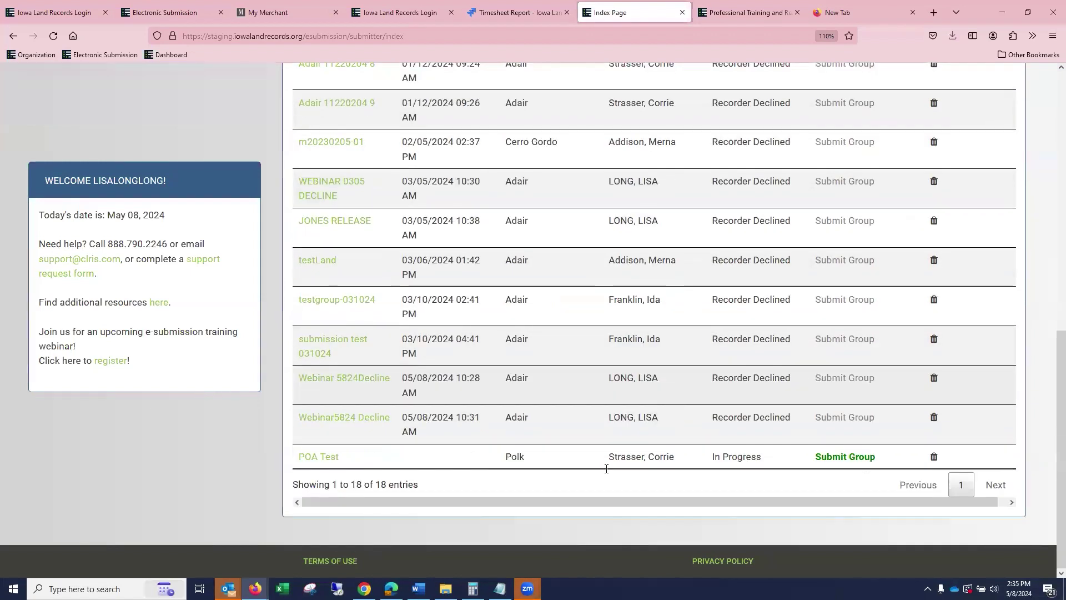
click(355, 424)
Review Affidavit - Non-Transfer submission 107475's history, then choose to delete it.
scroll(486, 432, down, 3)
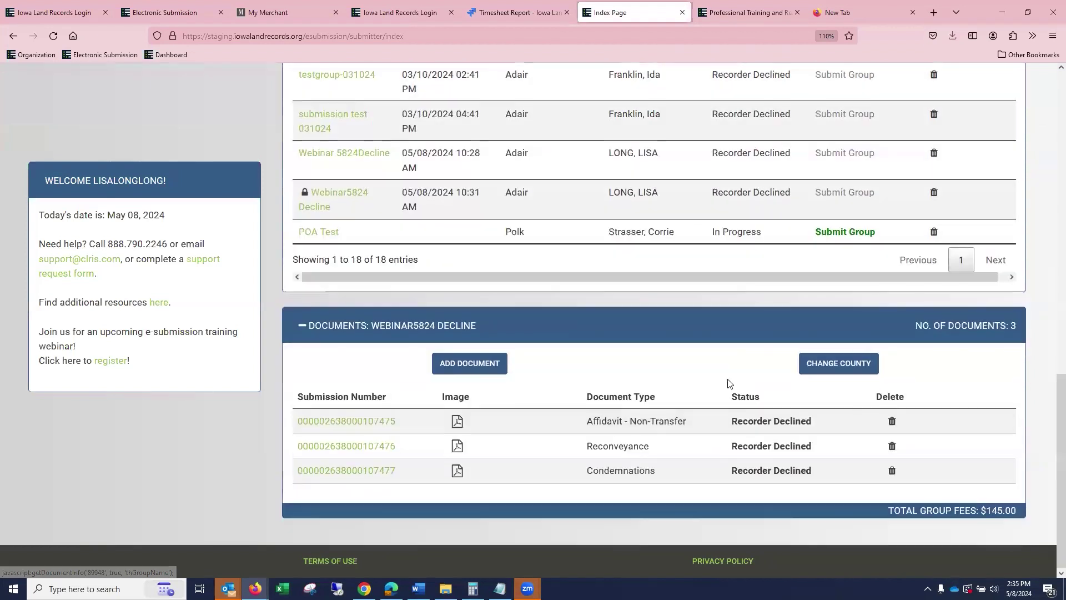
click(381, 476)
scroll(637, 406, down, 10)
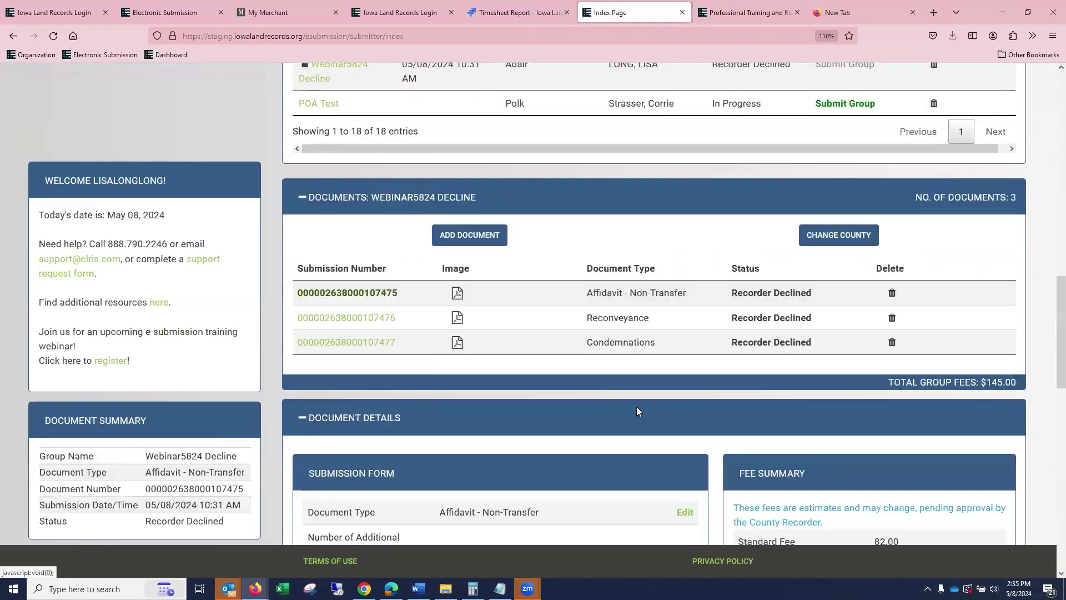
scroll(648, 400, down, 3)
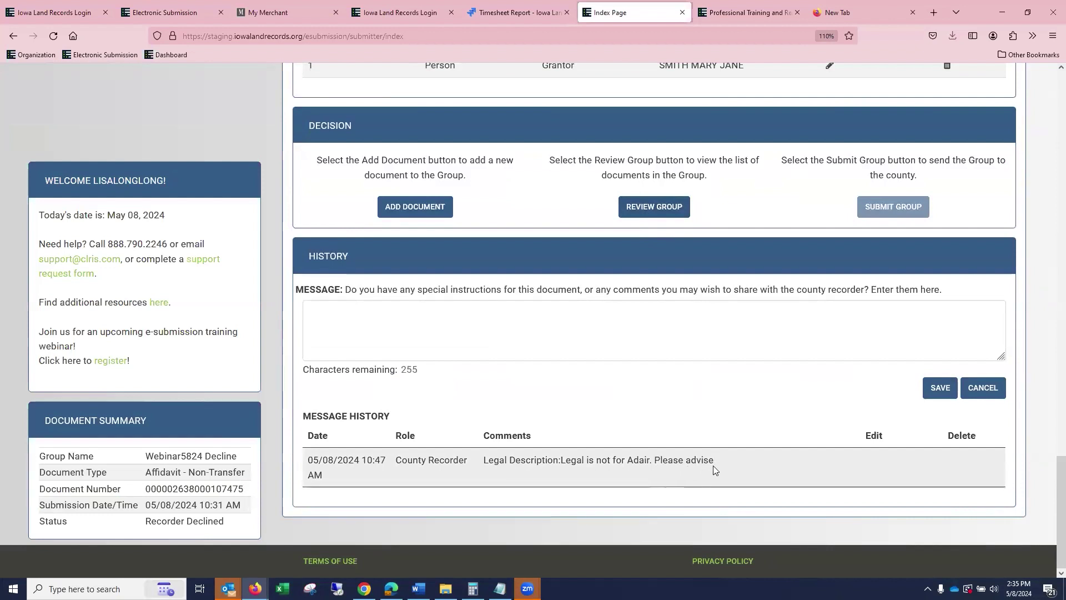
scroll(732, 455, up, 3)
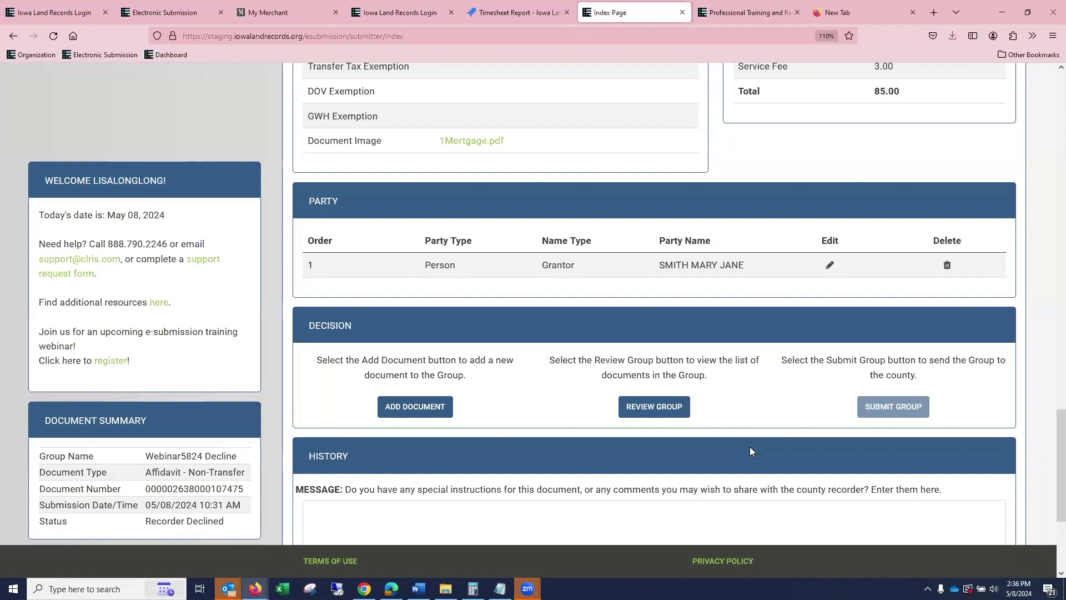
scroll(590, 99, up, 3)
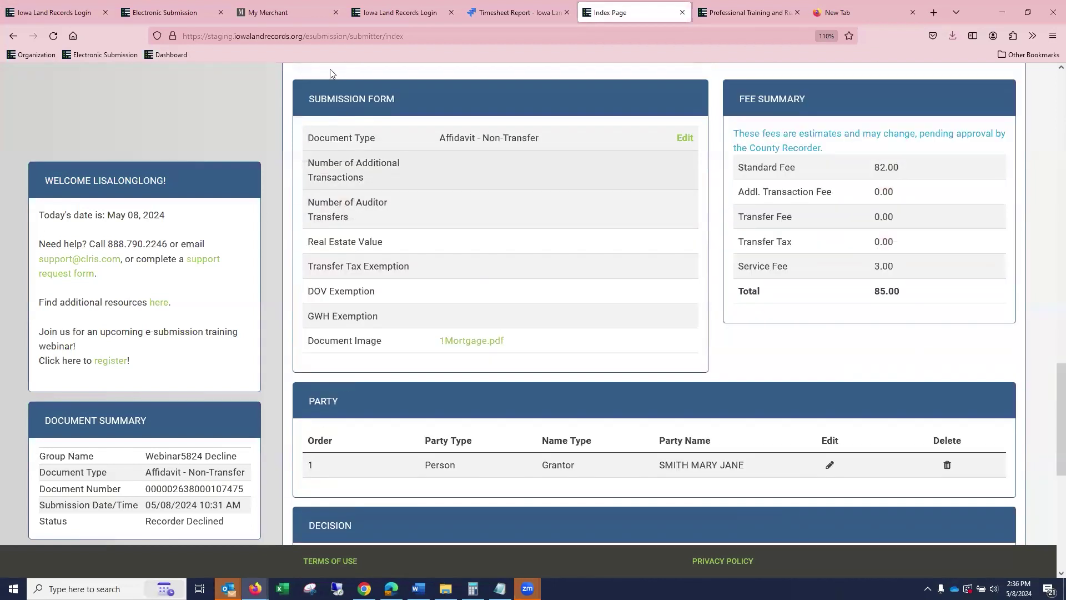
scroll(590, 99, up, 15)
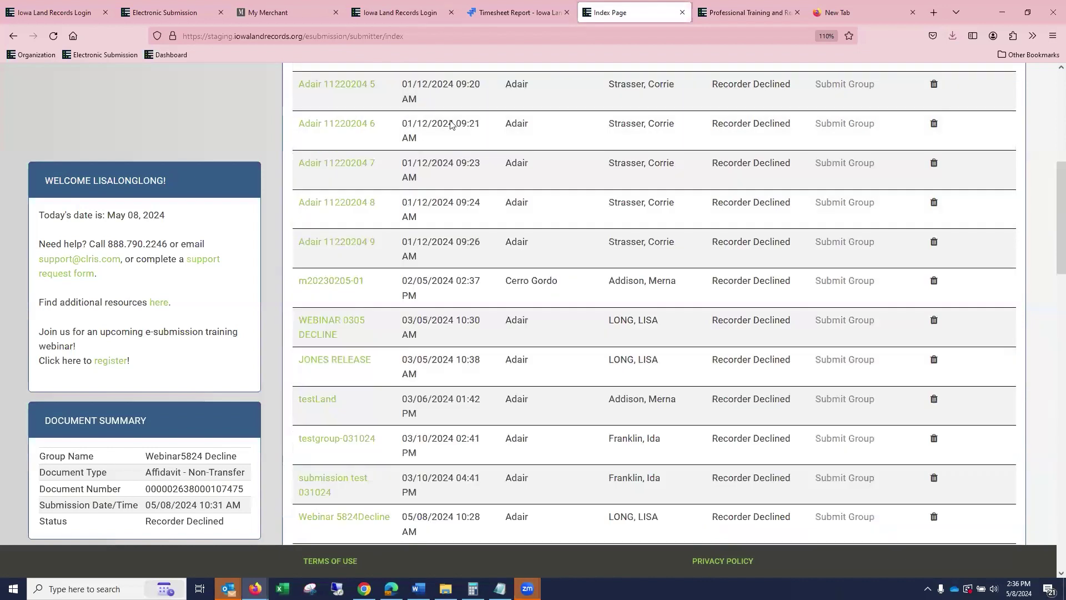
scroll(374, 361, down, 3)
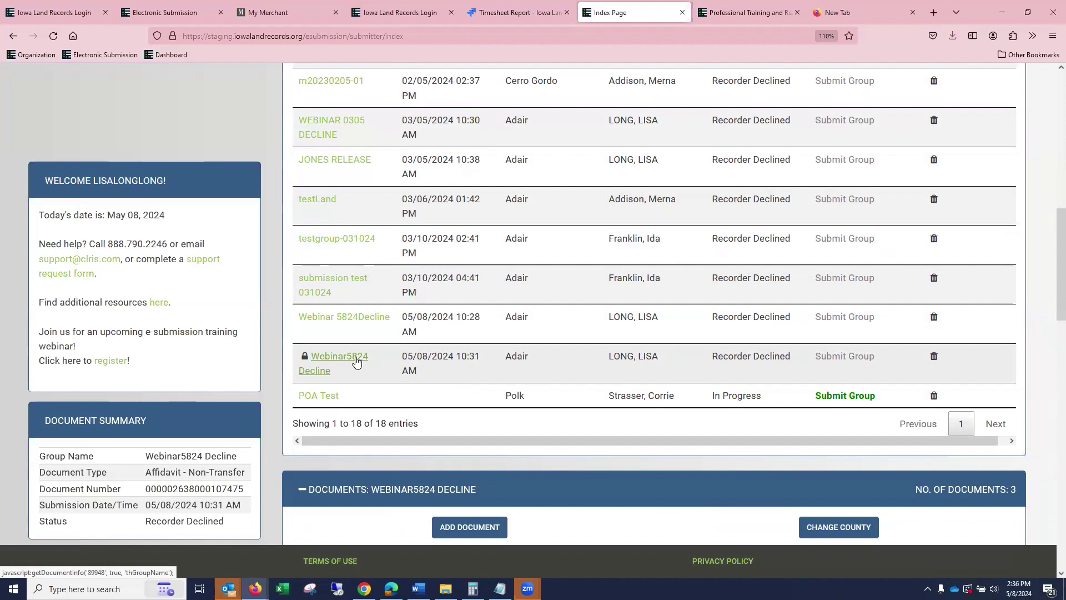
scroll(356, 361, down, 3)
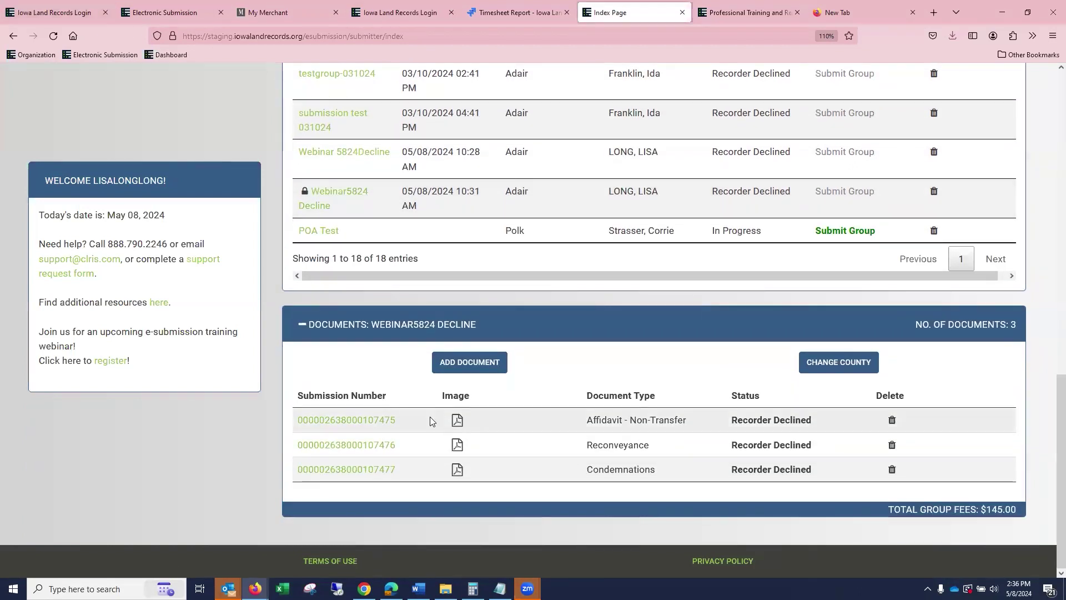
click(386, 419)
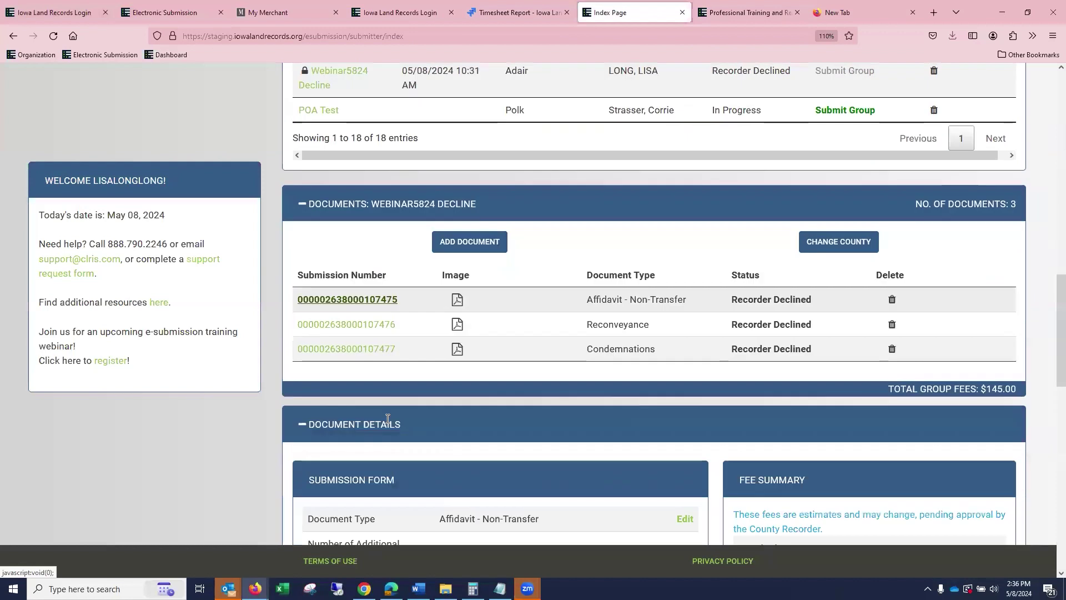
scroll(590, 365, down, 10)
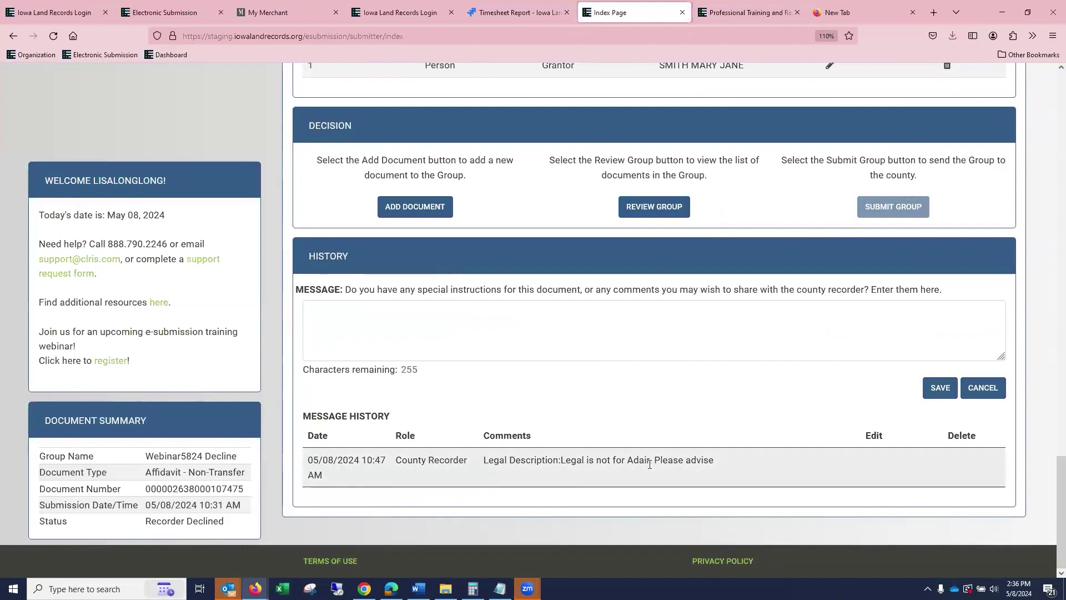
scroll(694, 422, up, 5)
scroll(758, 379, down, 5)
scroll(763, 372, up, 15)
scroll(916, 399, down, 3)
scroll(915, 399, down, 1)
scroll(921, 375, up, 4)
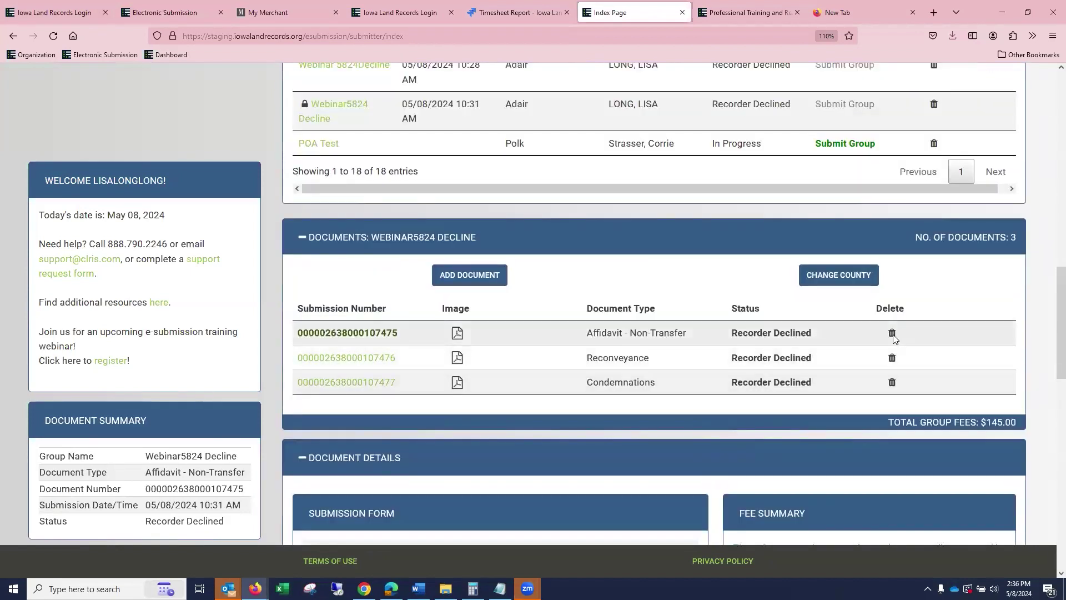
click(892, 333)
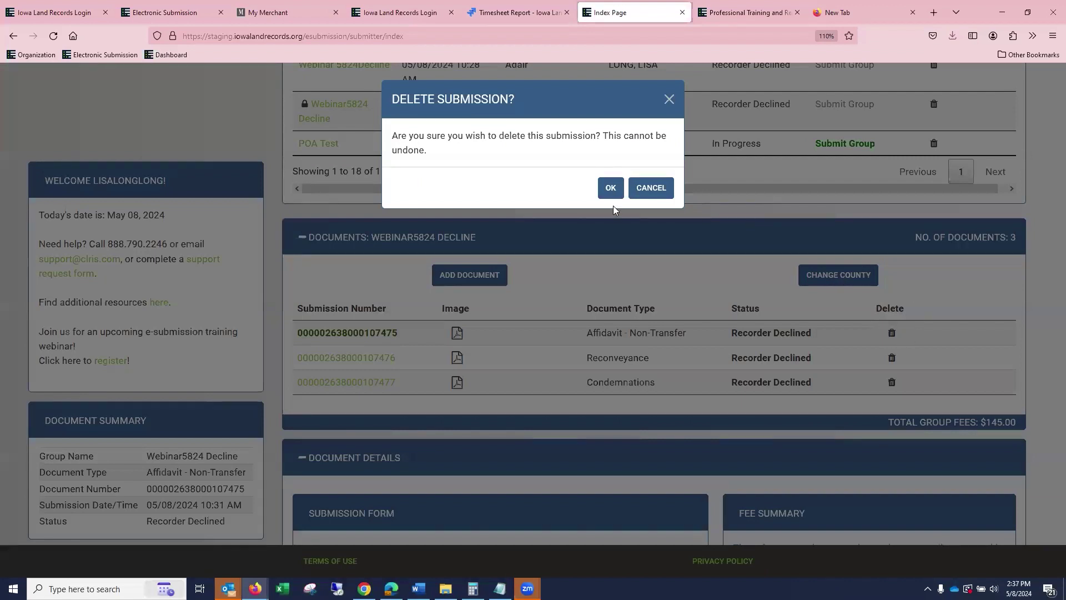
Confirm deleting the Affidavit - Non-Transfer and open the Reconveyance document's details.
click(611, 188)
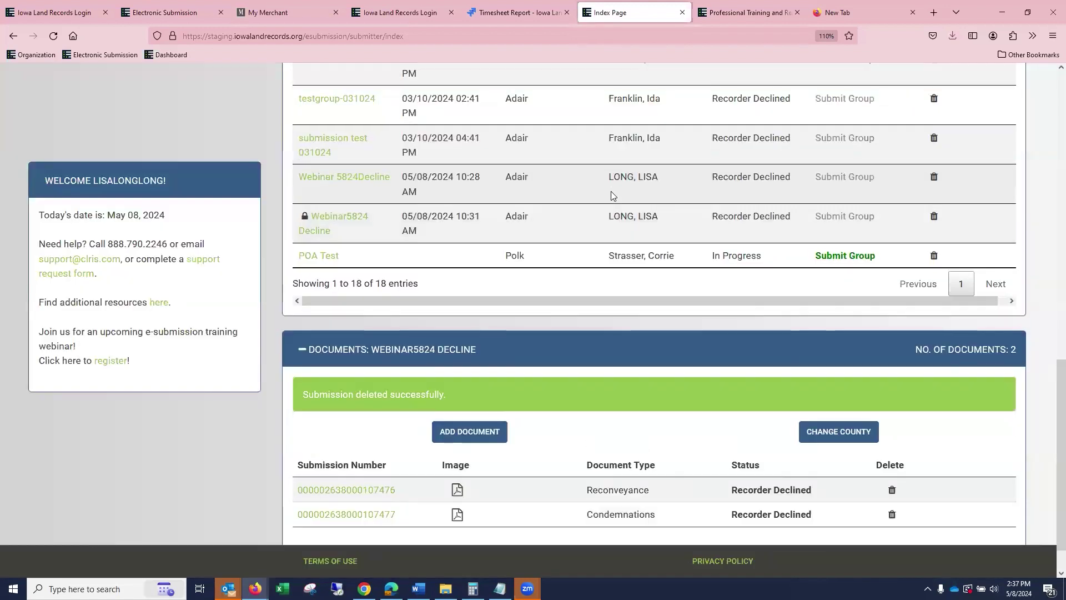
click(384, 490)
scroll(606, 363, down, 10)
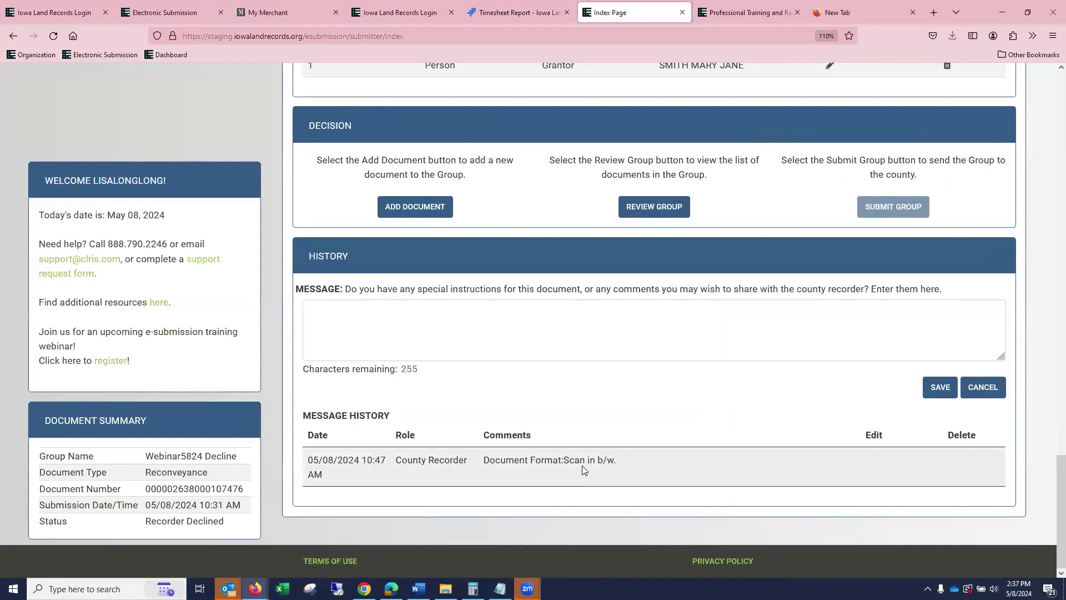
Replace the Reconveyance document's image with 1DOV.pdf and save it.
scroll(611, 450, up, 7)
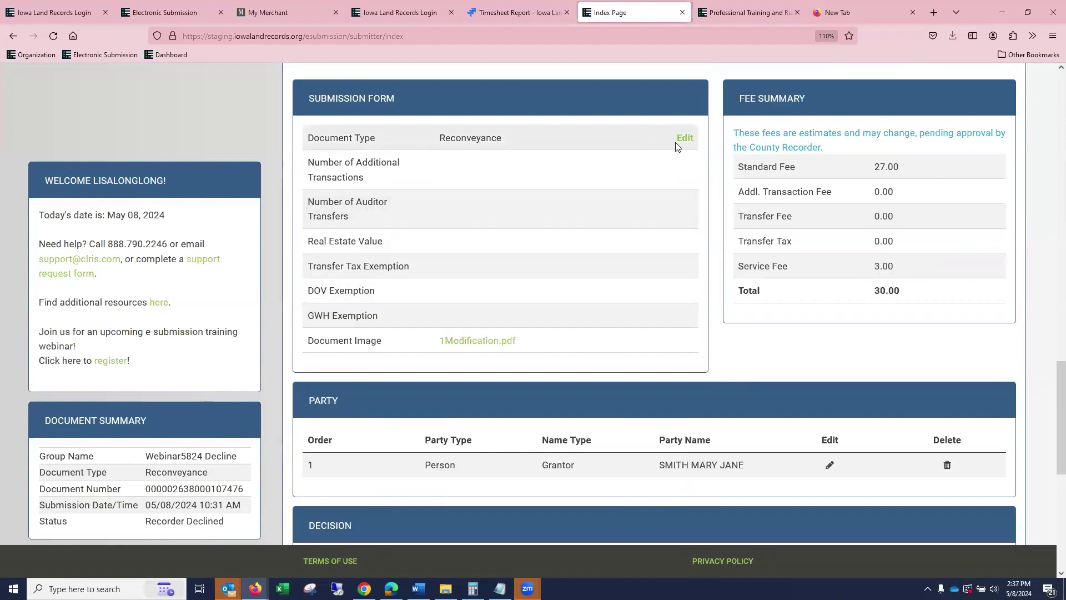
click(685, 138)
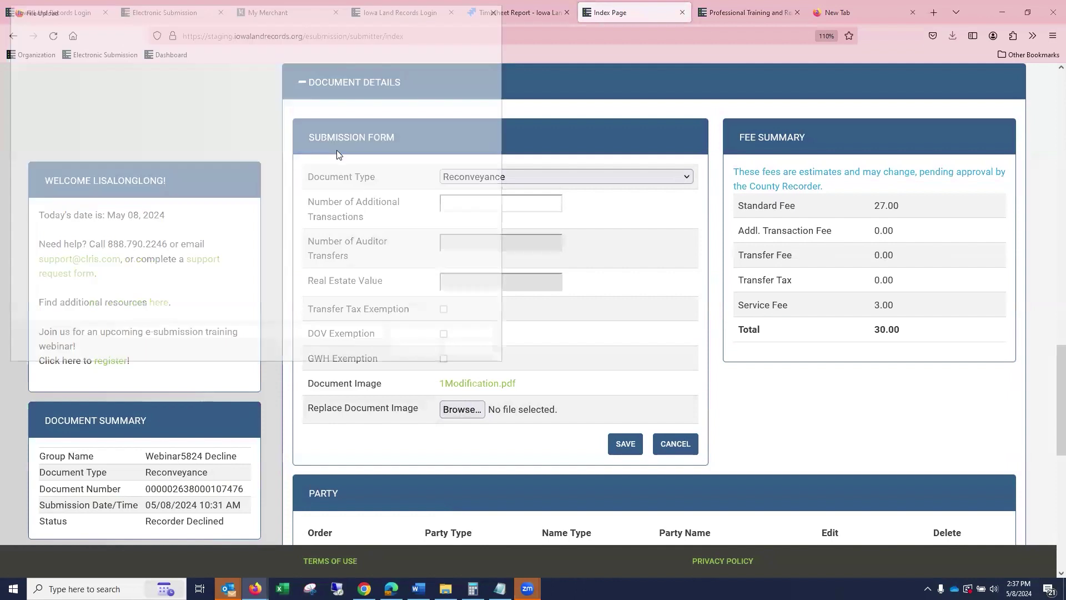
click(185, 209)
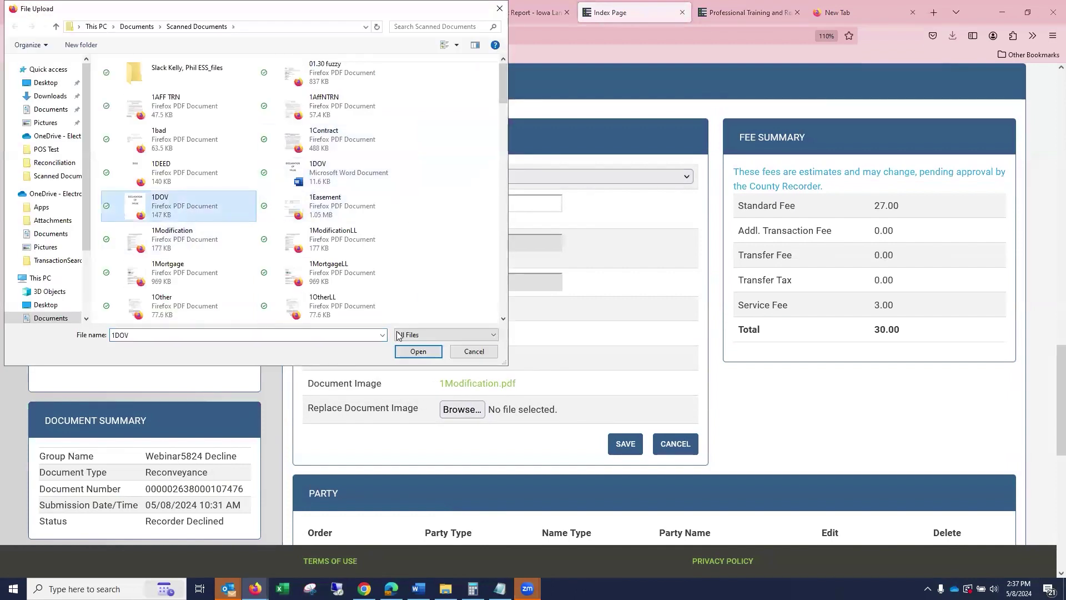
click(423, 352)
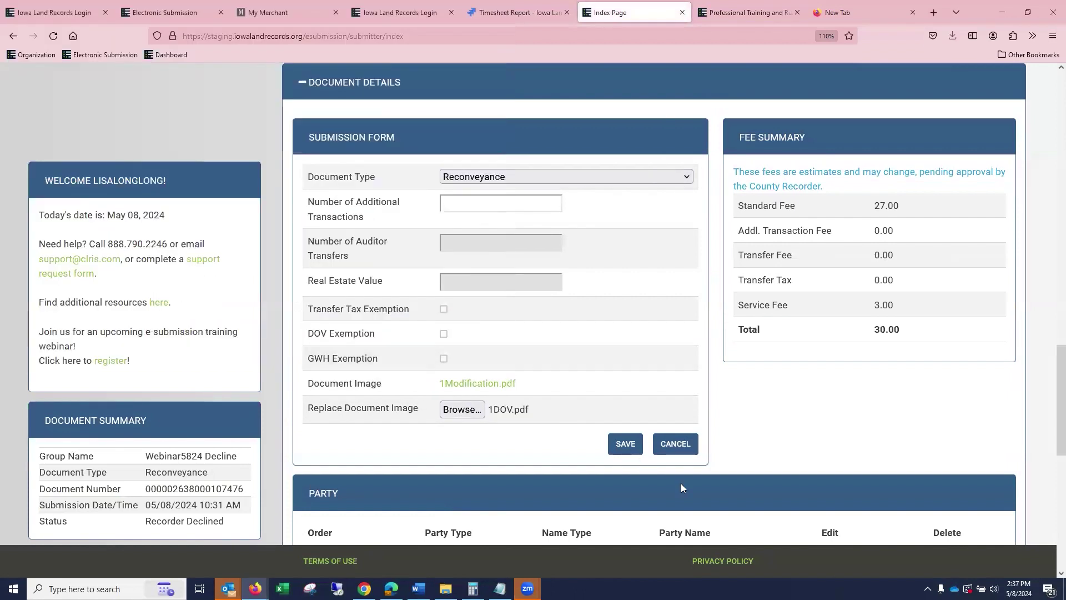
click(629, 446)
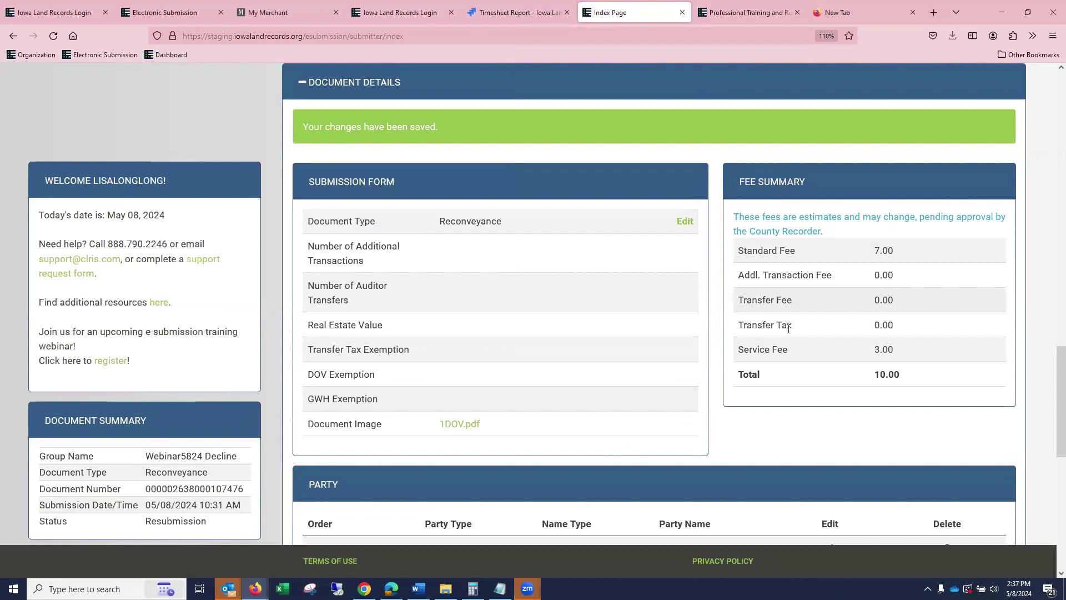
Check the Reconveyance now shows Resubmission and open the Condemnations document's details.
scroll(555, 389, down, 5)
scroll(562, 382, down, 2)
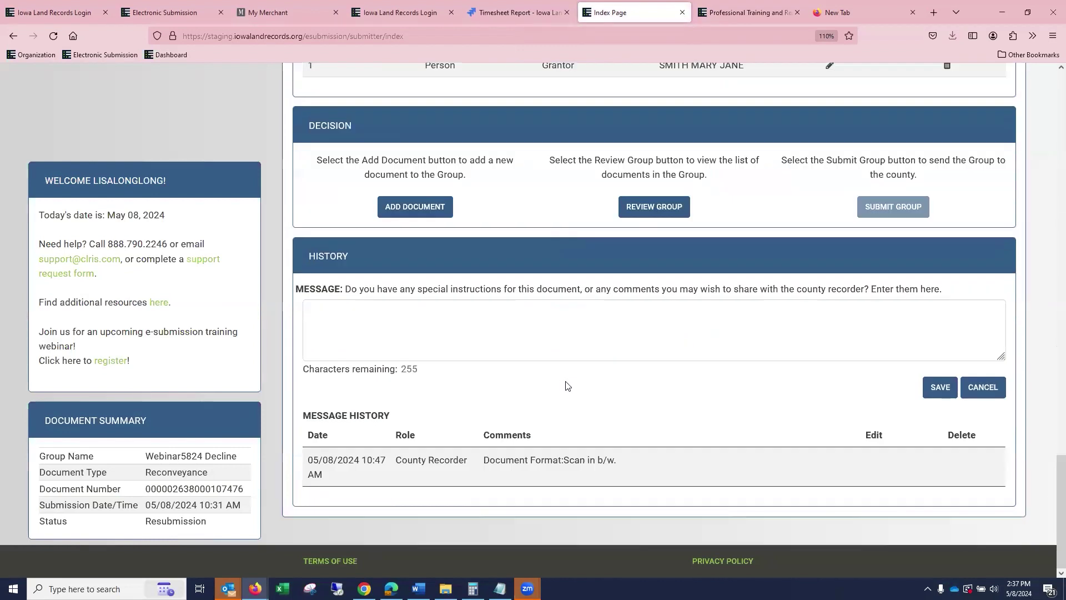
scroll(733, 411, up, 4)
scroll(786, 409, up, 3)
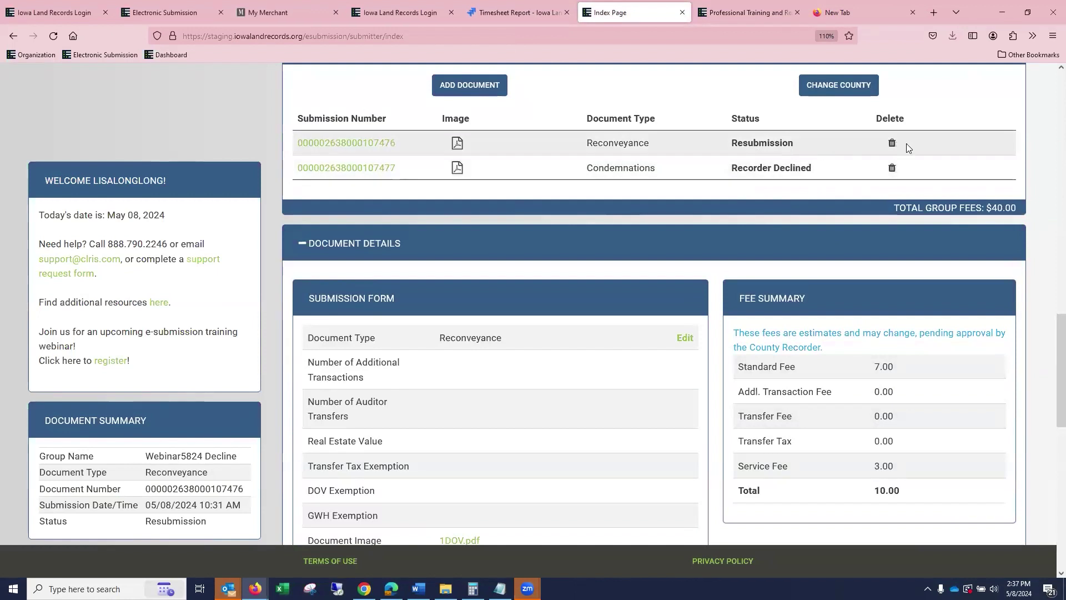
click(375, 170)
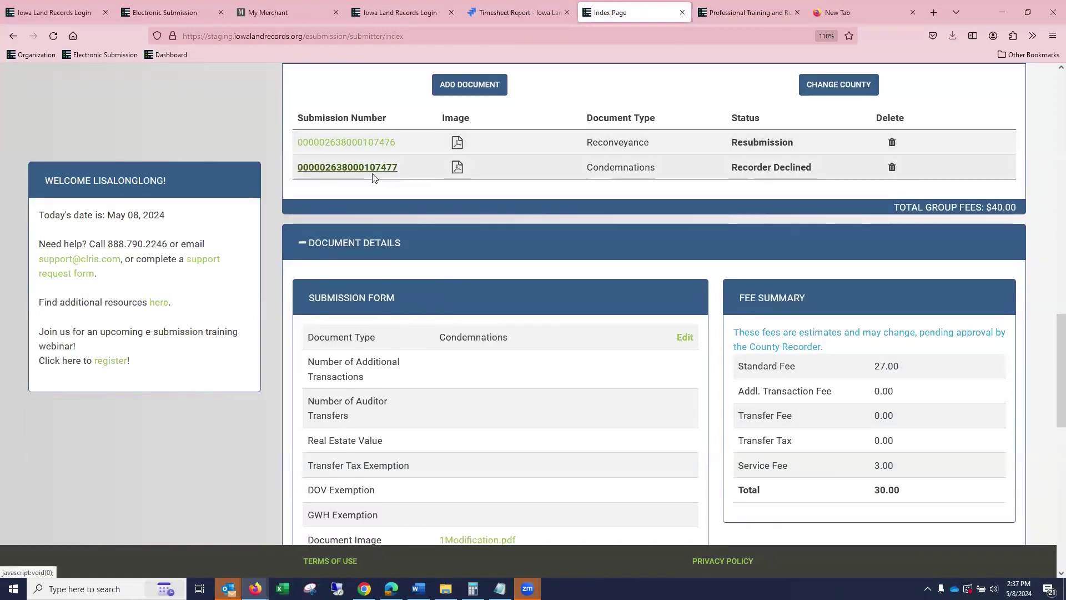
Replace the Condemnations image with 1MortgageLL.pdf and save, making it Resubmission at 85.00.
scroll(595, 289, down, 10)
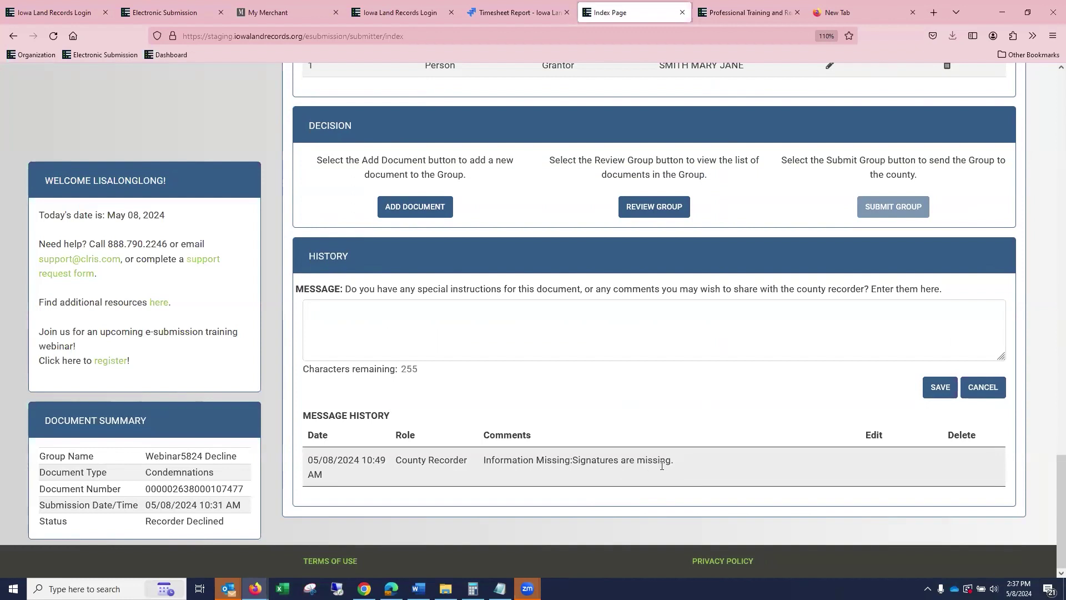
scroll(647, 436, up, 8)
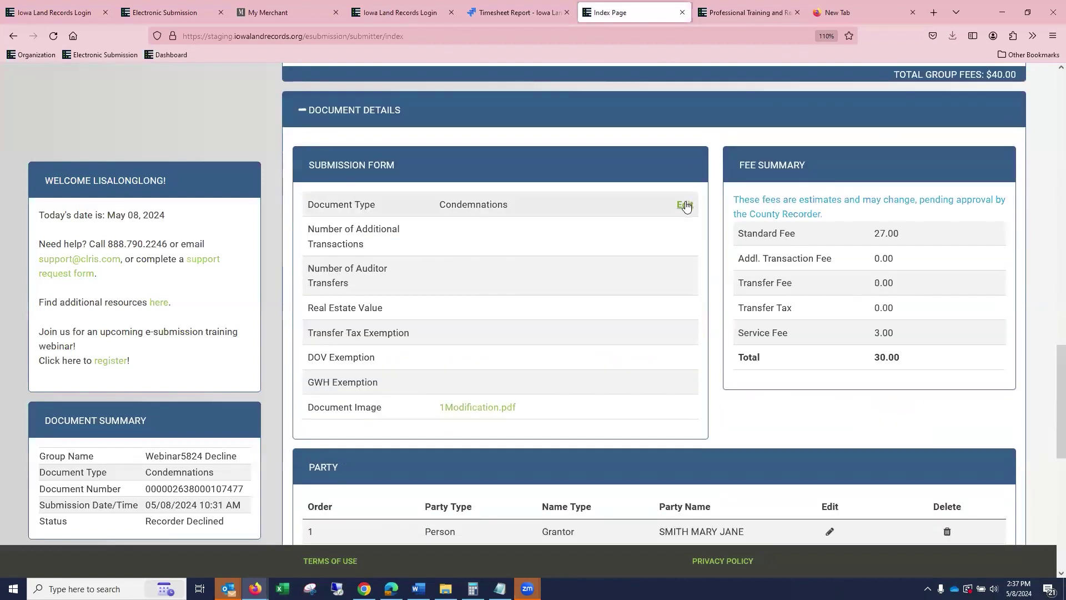
click(685, 204)
click(462, 437)
click(333, 264)
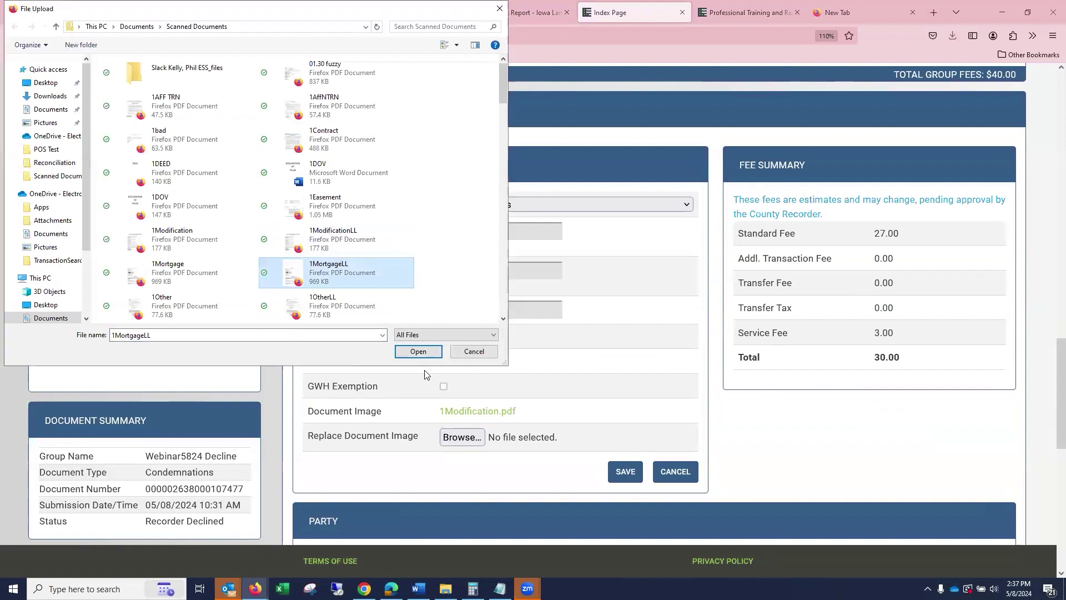
click(420, 351)
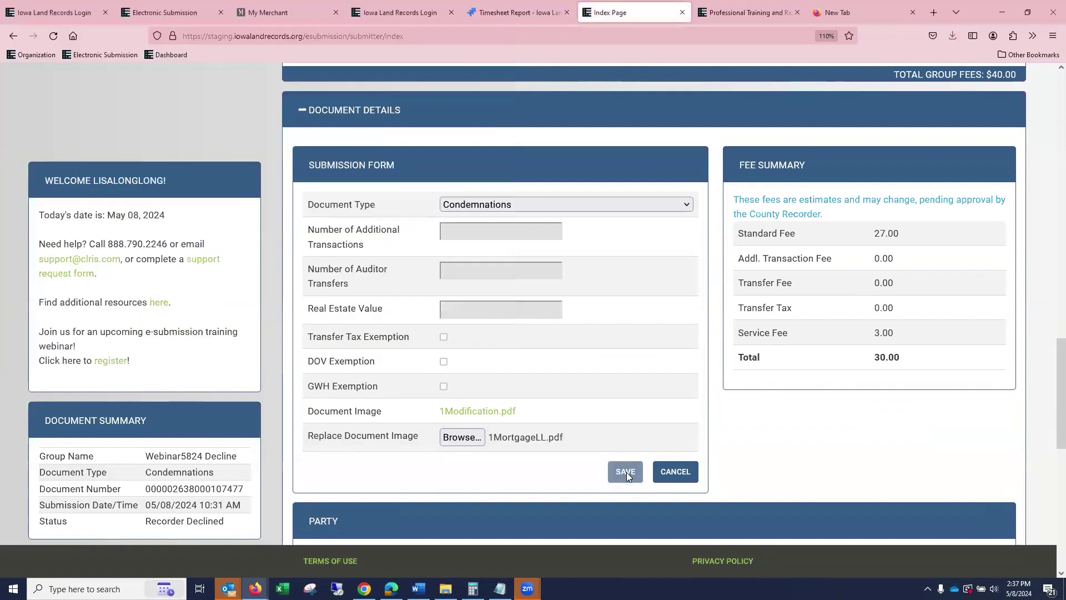
click(627, 472)
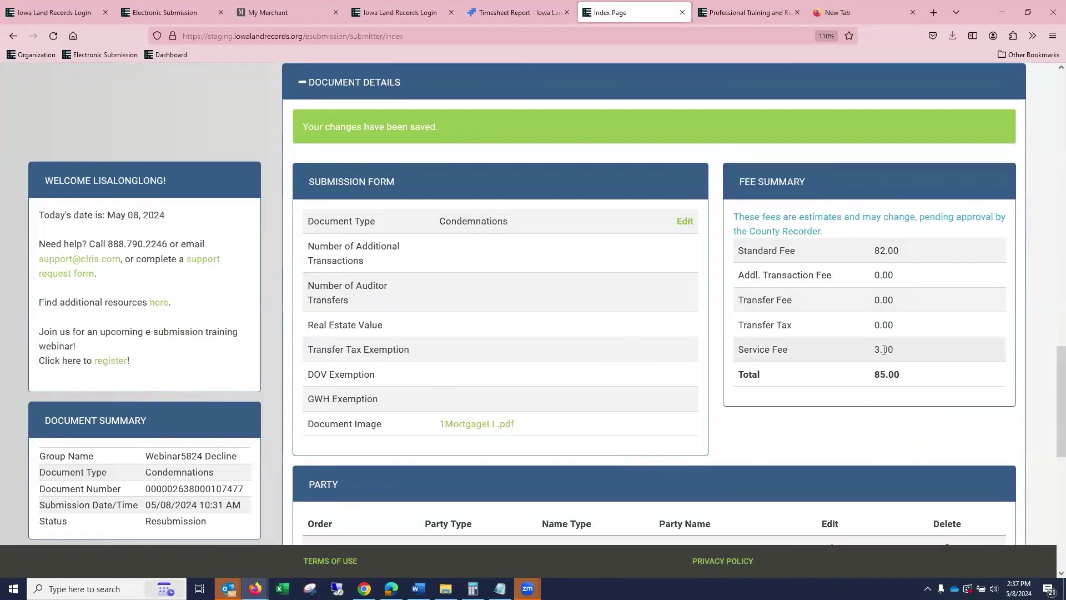
scroll(883, 354, down, 5)
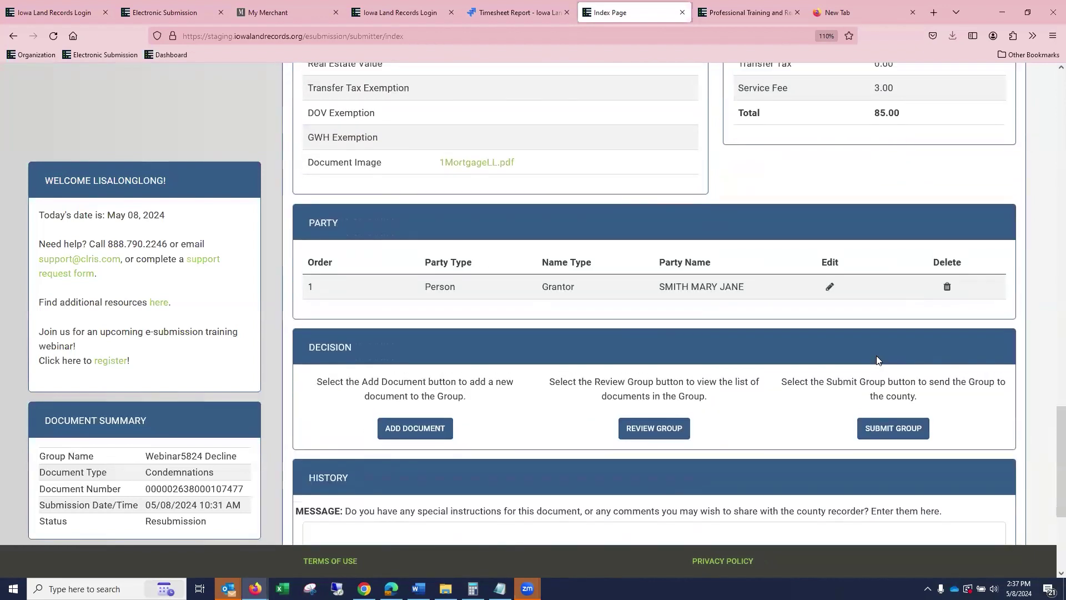
scroll(879, 361, up, 7)
scroll(879, 361, up, 1)
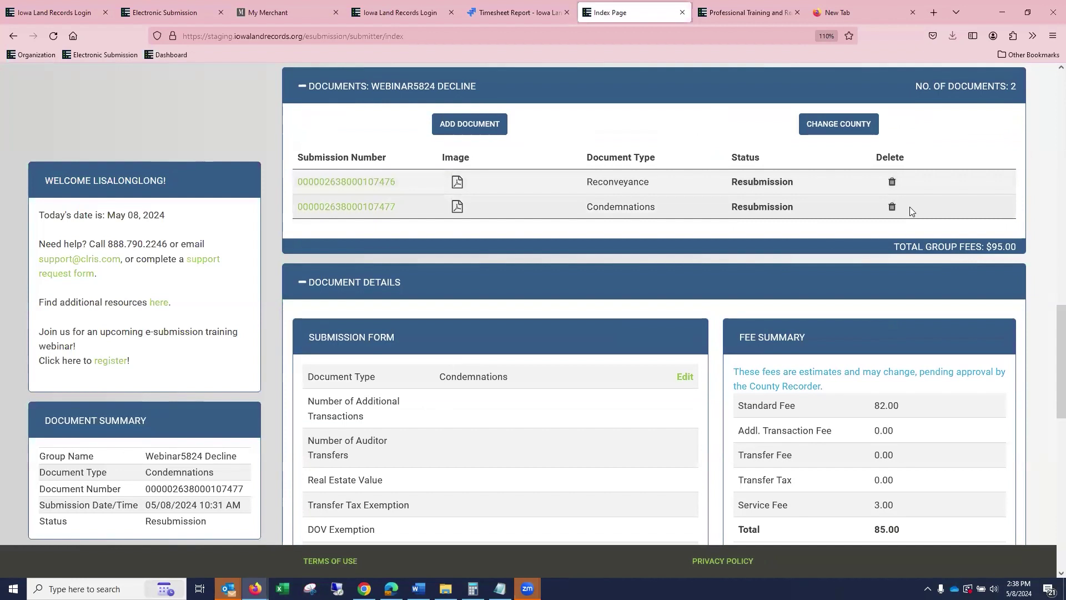
scroll(955, 225, up, 1)
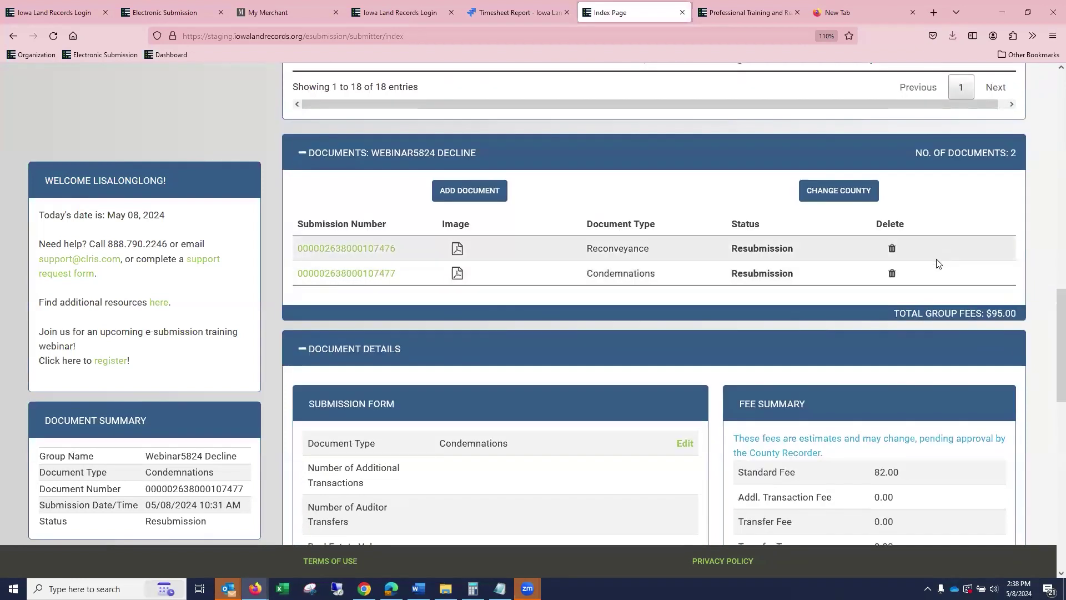
scroll(953, 262, up, 2)
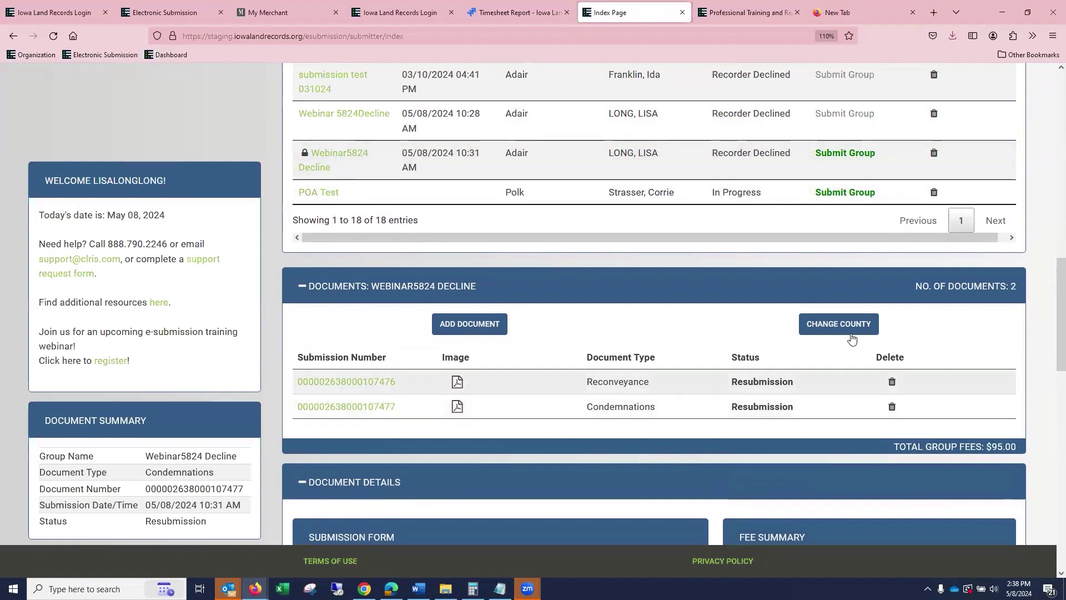
Add a Deed claiming Transfer Tax, DOV and GWH exemptions with 1Modification.pdf attached.
click(479, 333)
click(469, 242)
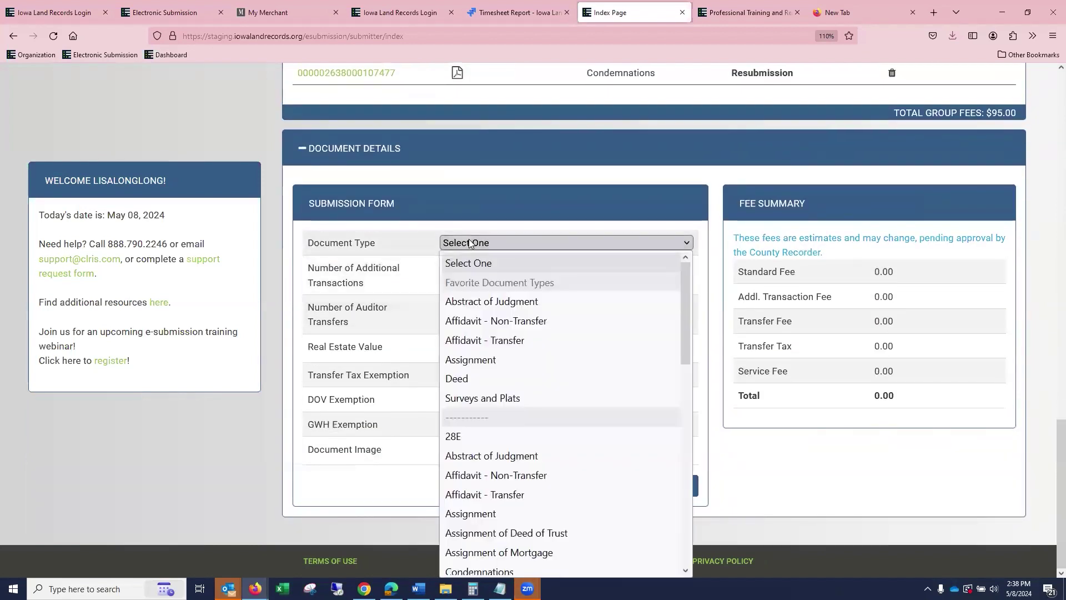
click(487, 379)
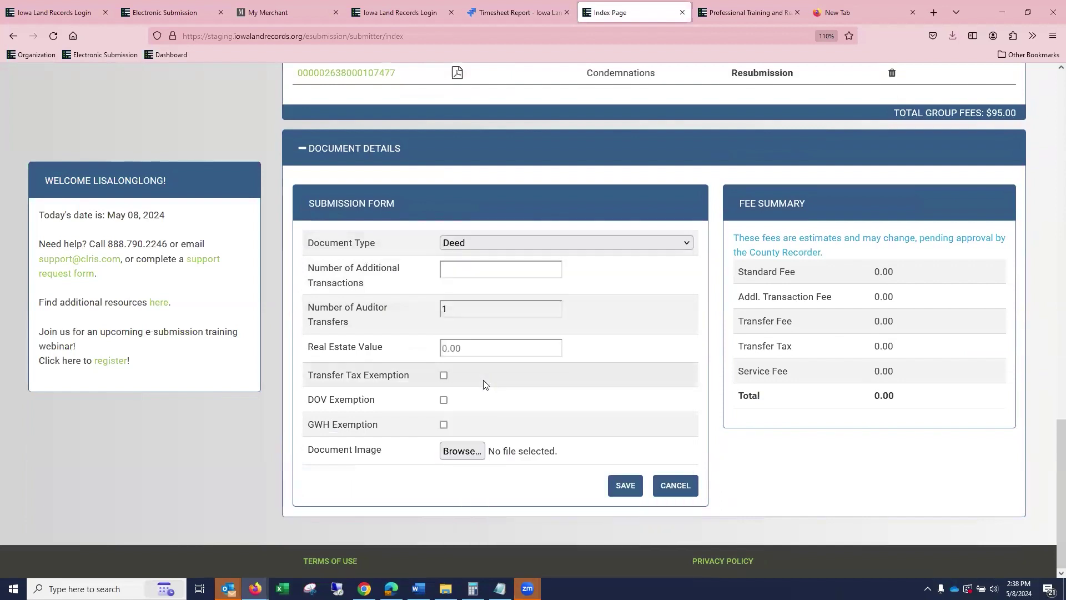
scroll(445, 393, up, 1)
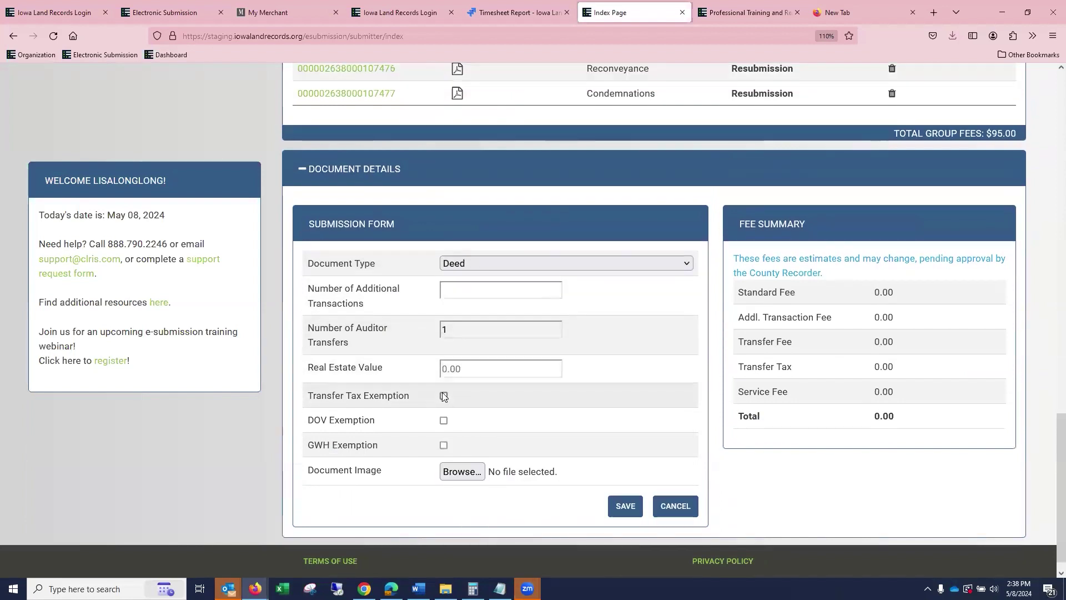
click(443, 396)
click(443, 420)
click(444, 445)
click(459, 471)
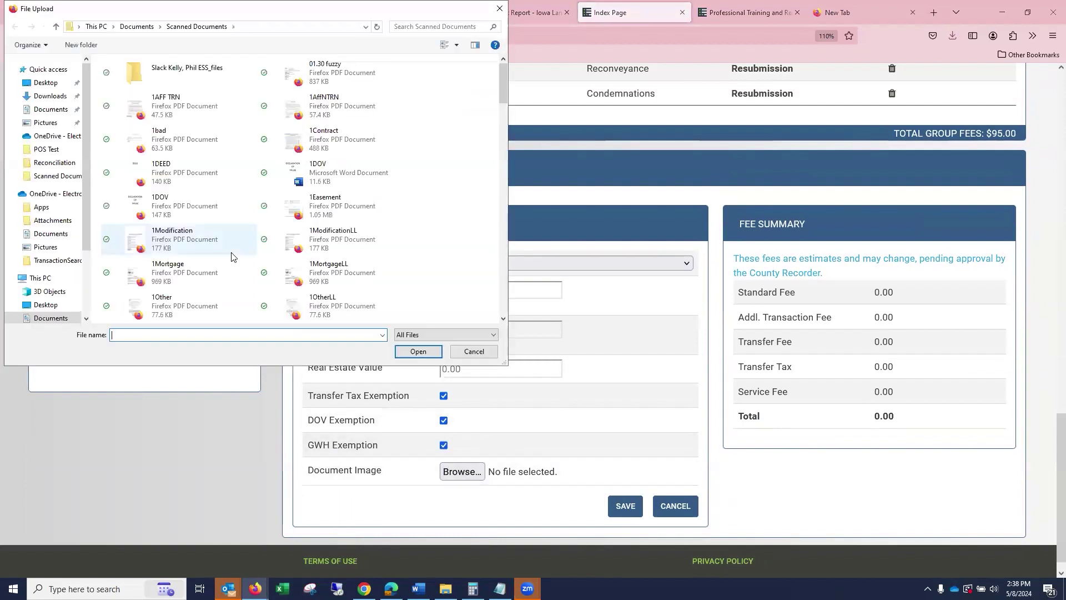
click(231, 245)
click(414, 352)
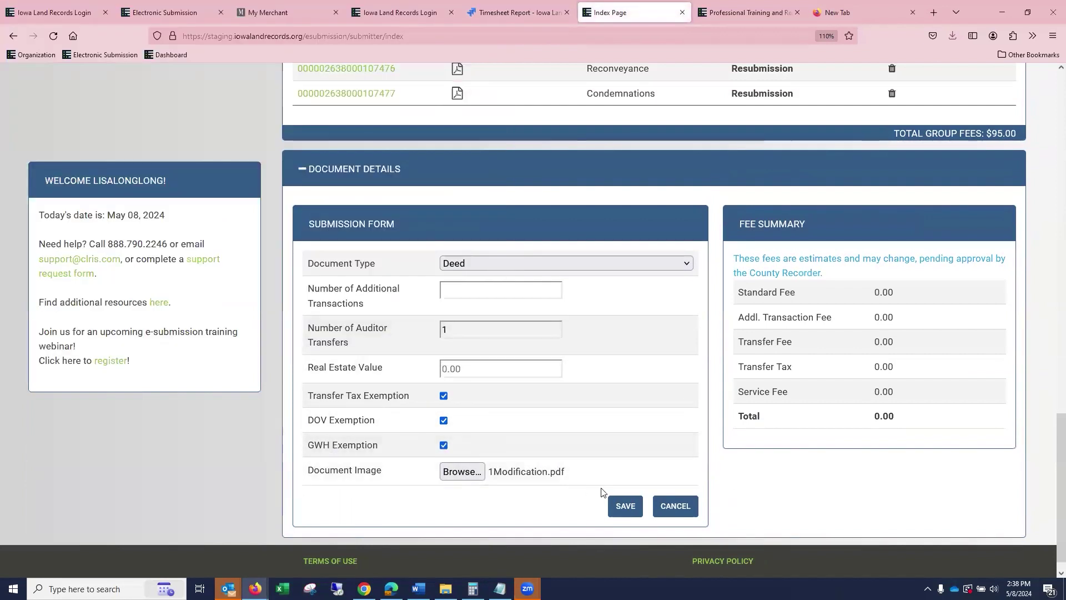
click(632, 506)
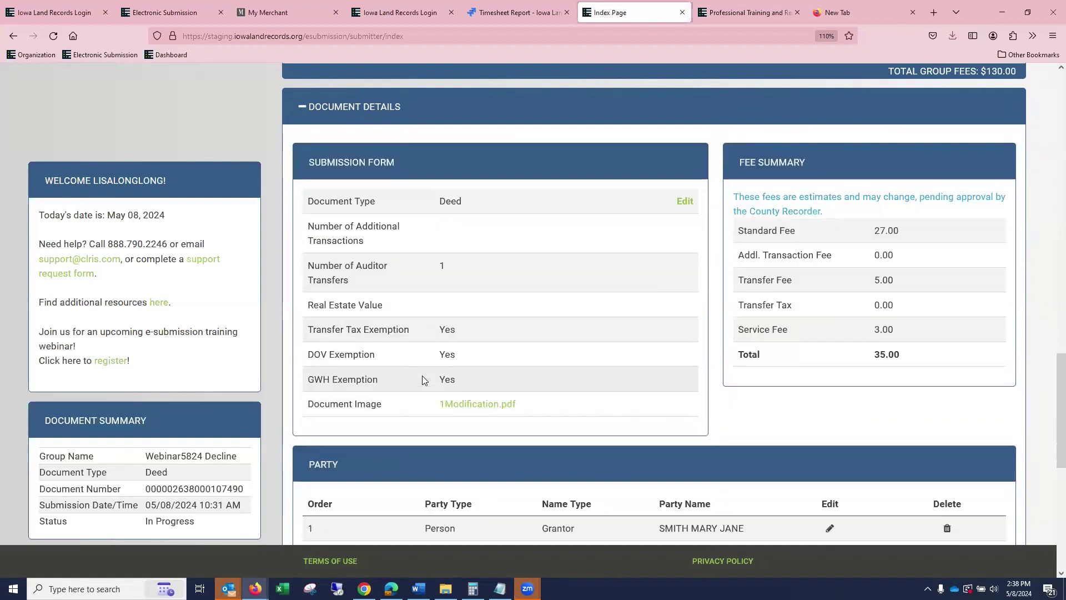
Enter a real estate value of 75,000.00 on the Deed and save.
click(686, 202)
click(478, 290)
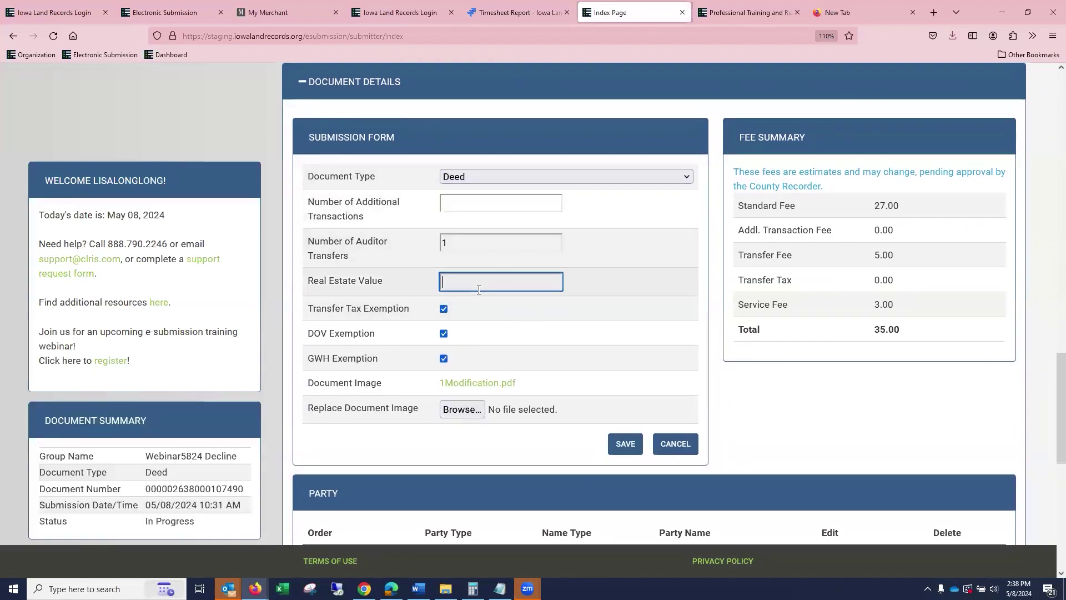
text(750000.00)
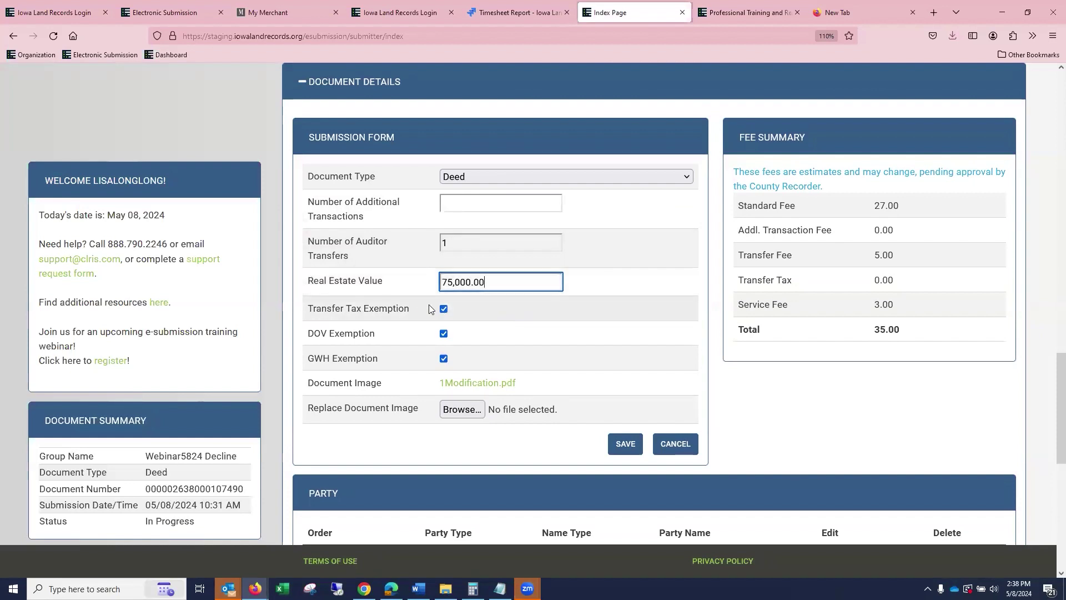
click(628, 445)
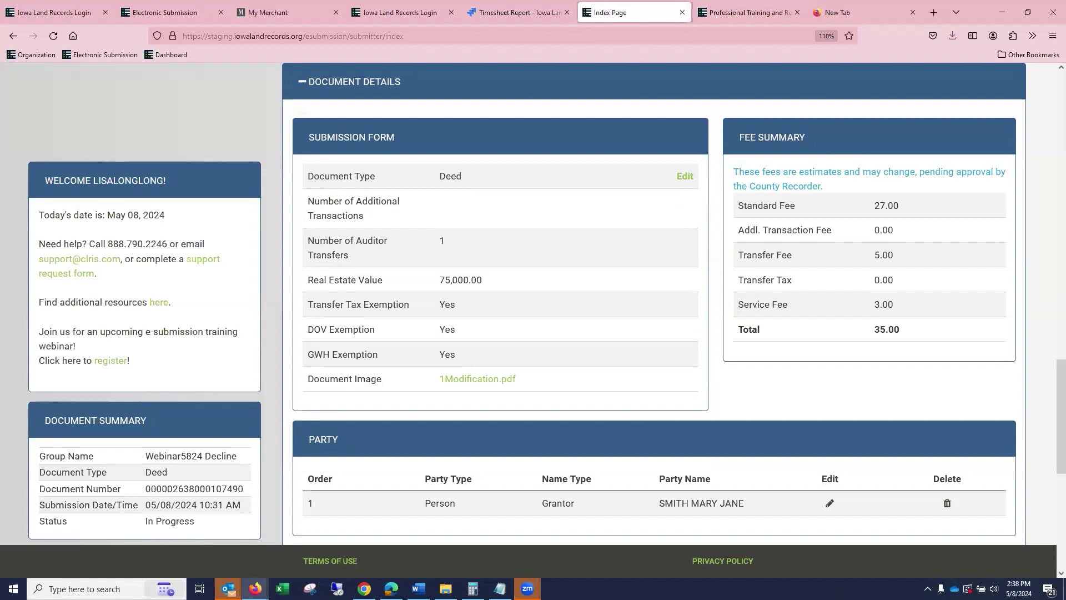
Withdraw the Deed's Transfer Tax exemption and save, bringing fees to 154.20.
click(687, 177)
click(444, 309)
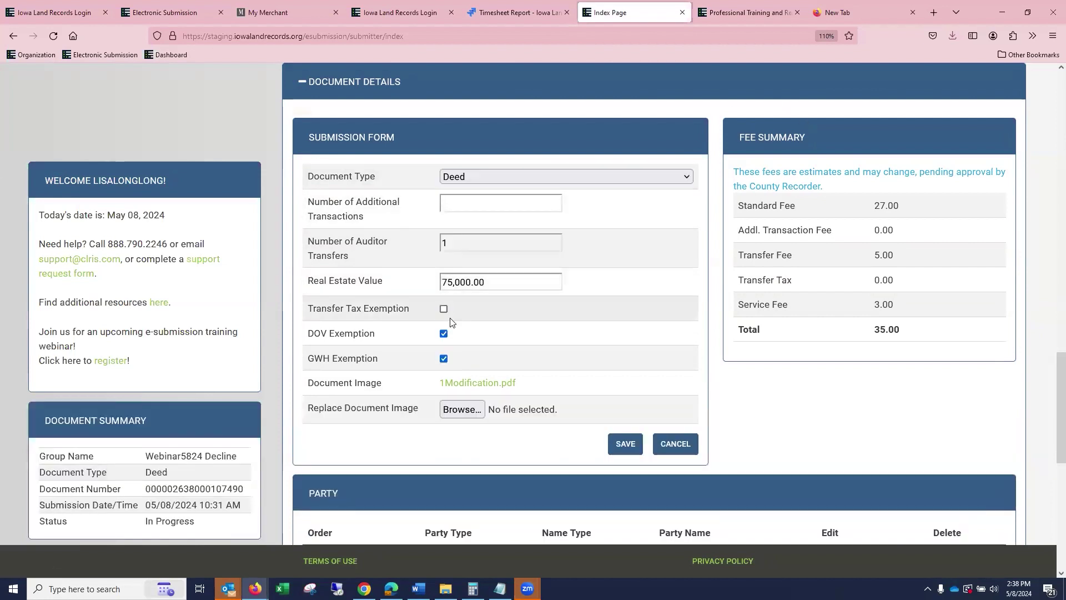
click(625, 445)
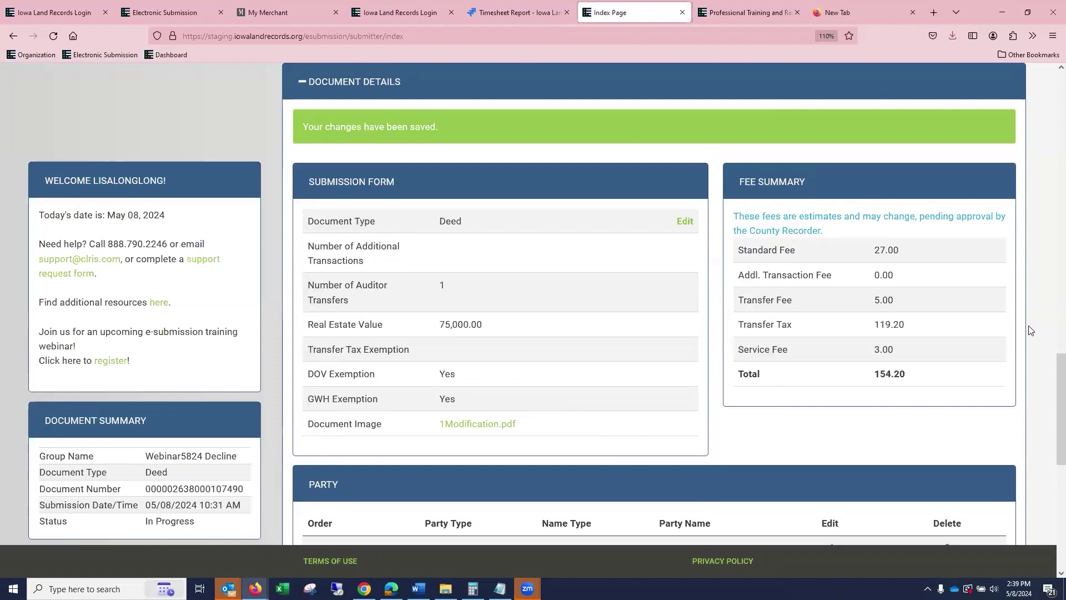
Submit the Webinar5824 Decline group and sort the pending groups by group name.
scroll(542, 276, up, 10)
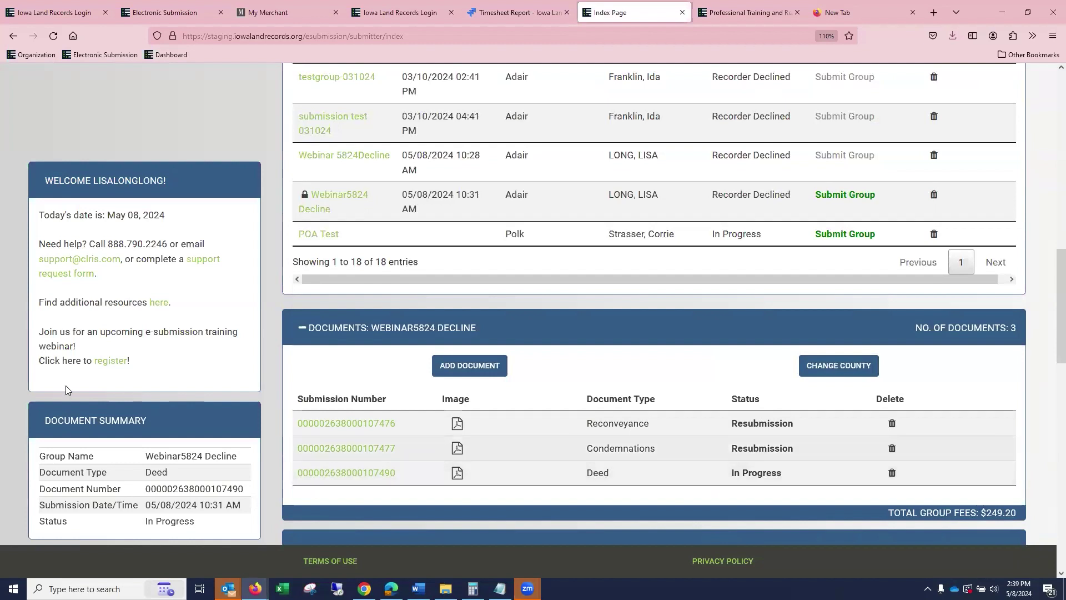
click(839, 205)
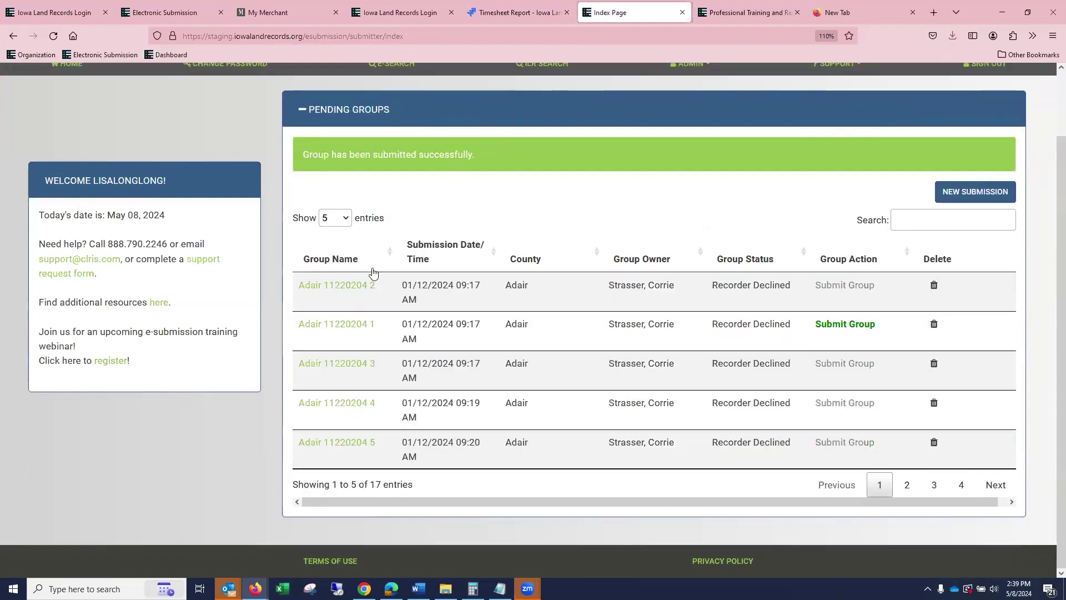
click(393, 257)
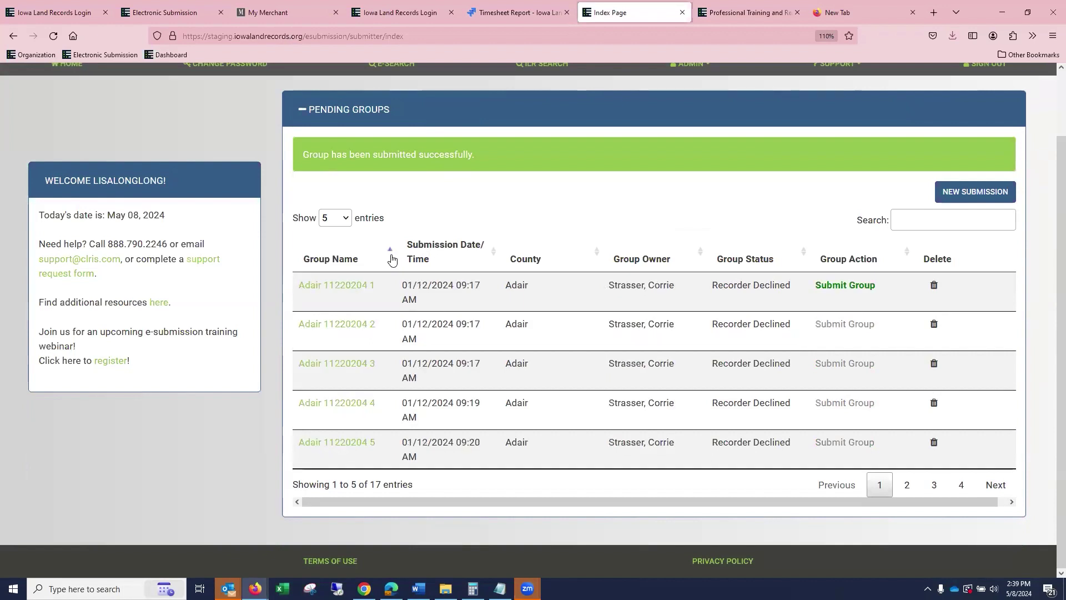
Show 100 groups per page and open the Webinar 5824Decline group's four documents.
click(342, 220)
click(338, 314)
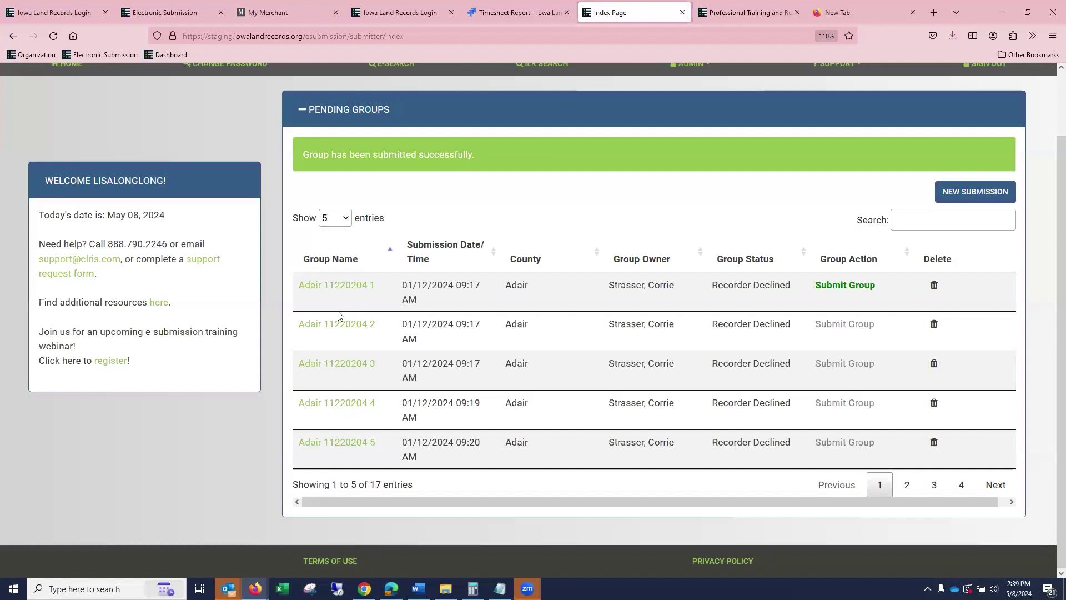
scroll(357, 319, down, 8)
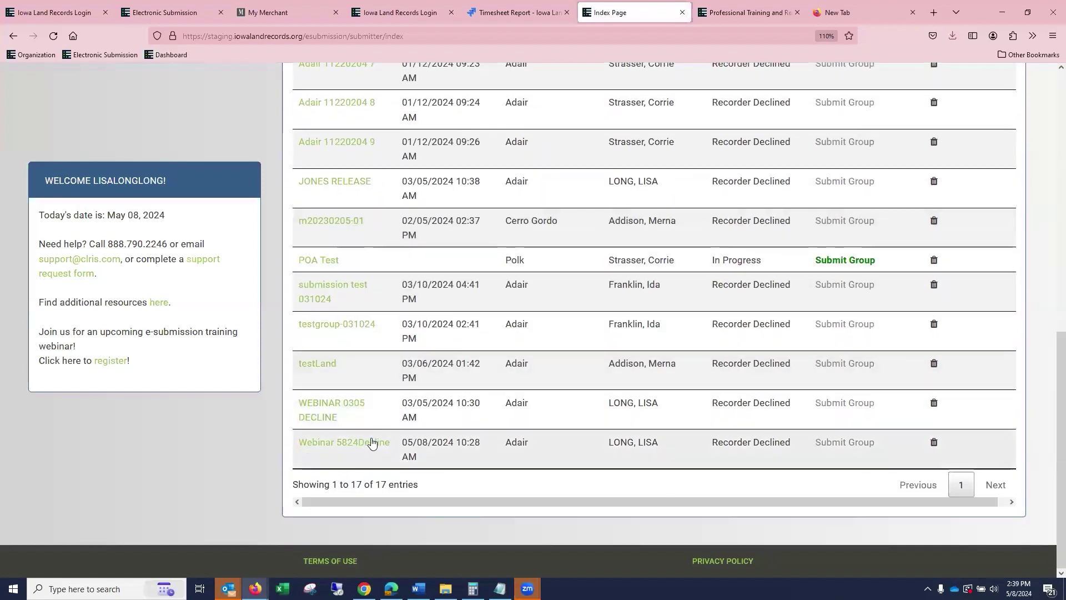
click(373, 446)
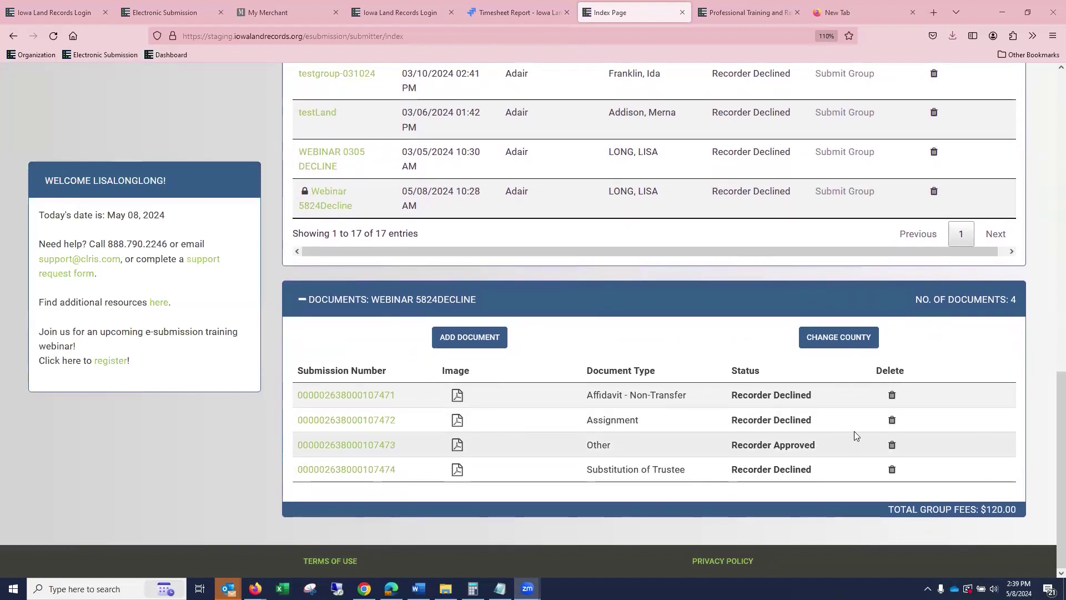
scroll(860, 422, up, 1)
scroll(861, 426, down, 1)
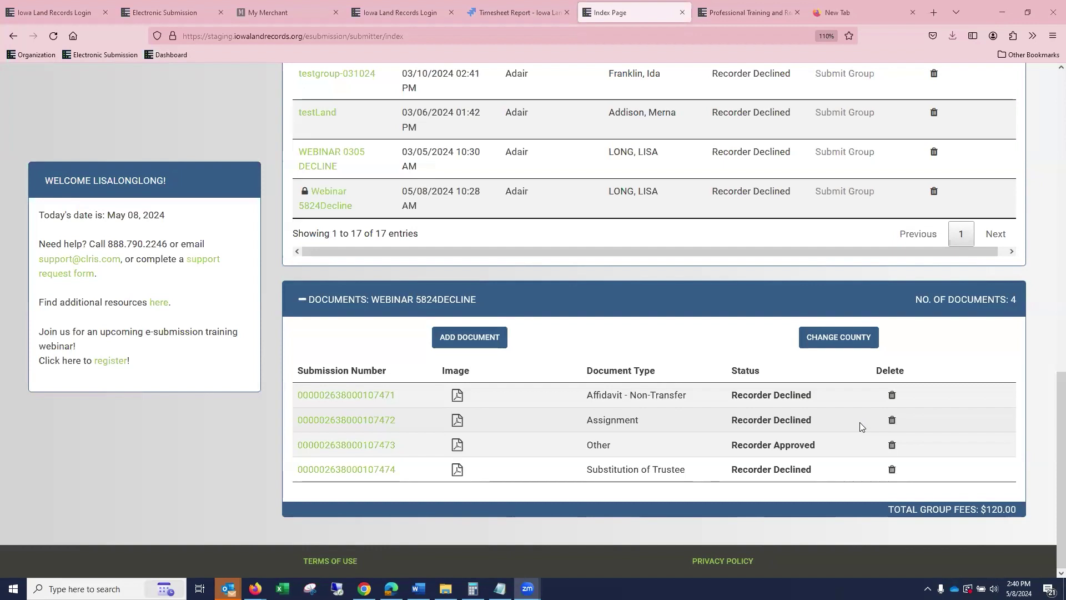
click(373, 396)
scroll(381, 398, up, 2)
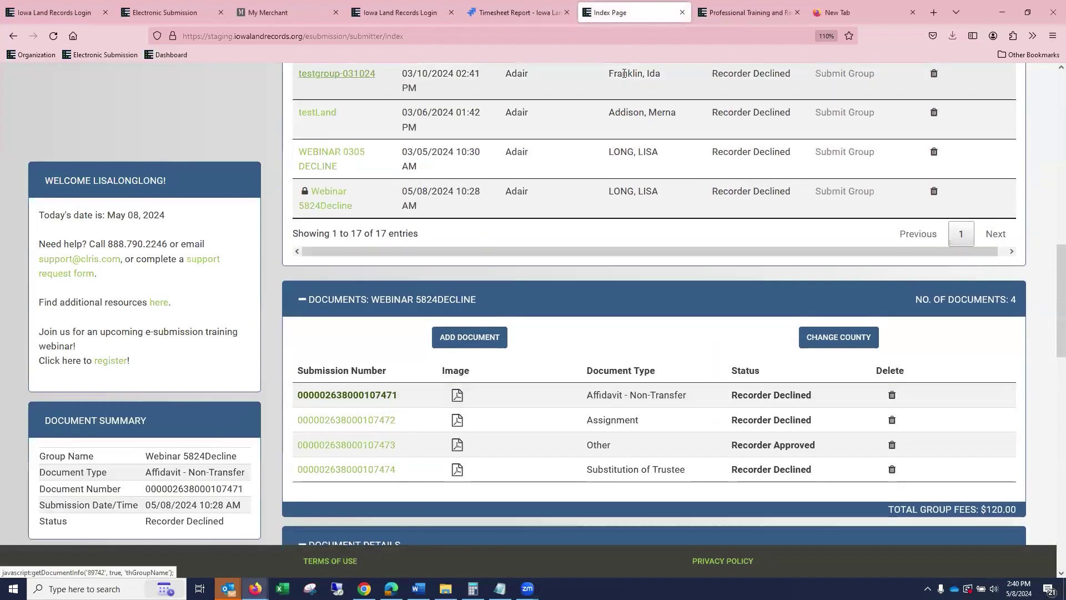
scroll(693, 140, down, 12)
scroll(699, 147, down, 2)
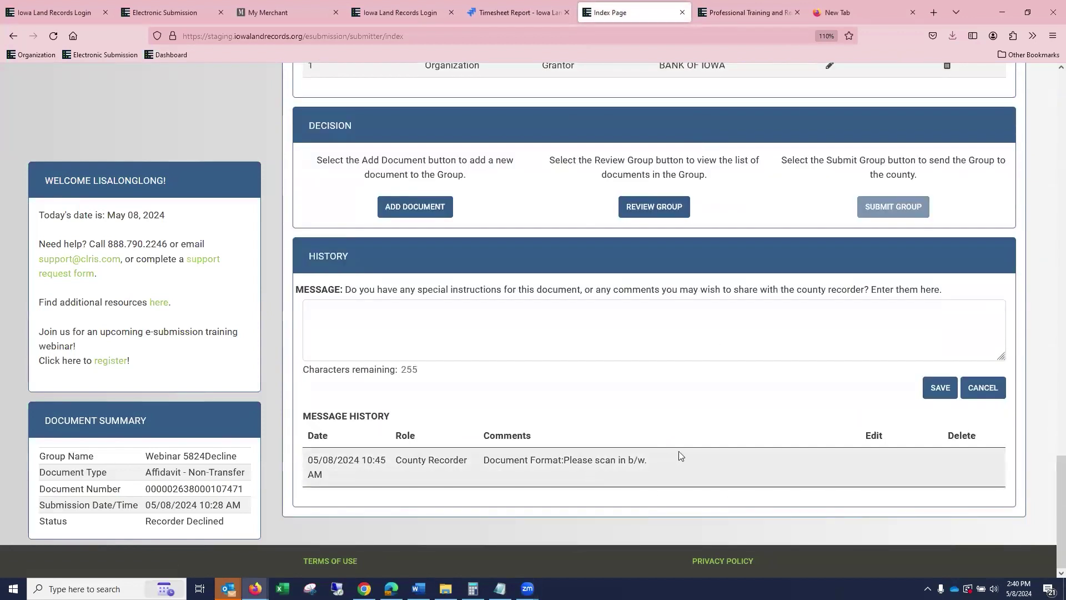
scroll(697, 432, up, 5)
scroll(698, 429, up, 8)
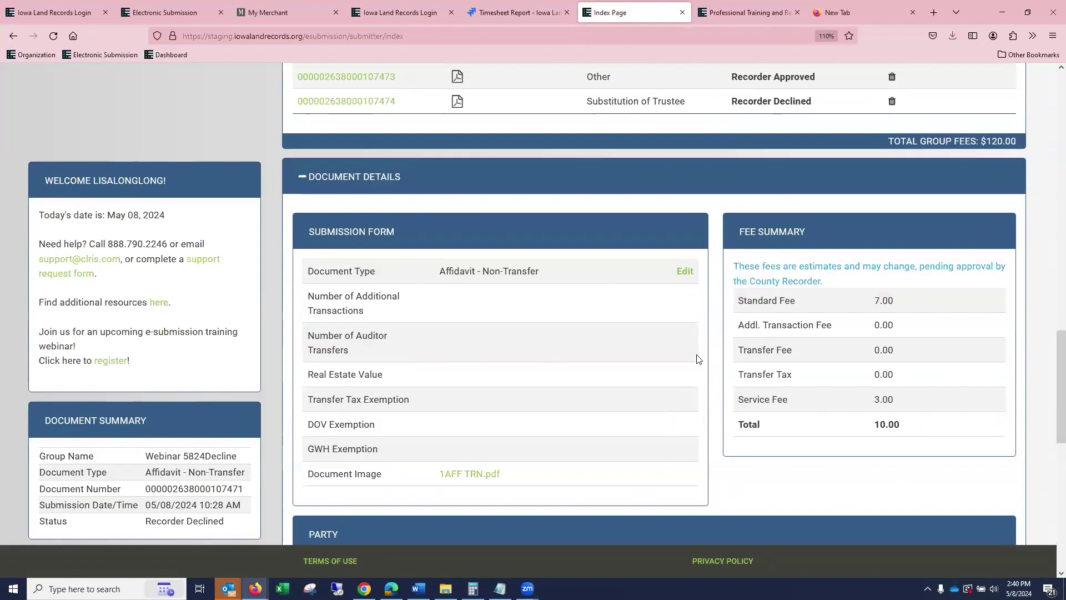
Replace its document image with 1Contract.pdf and save it as a resubmission.
click(685, 273)
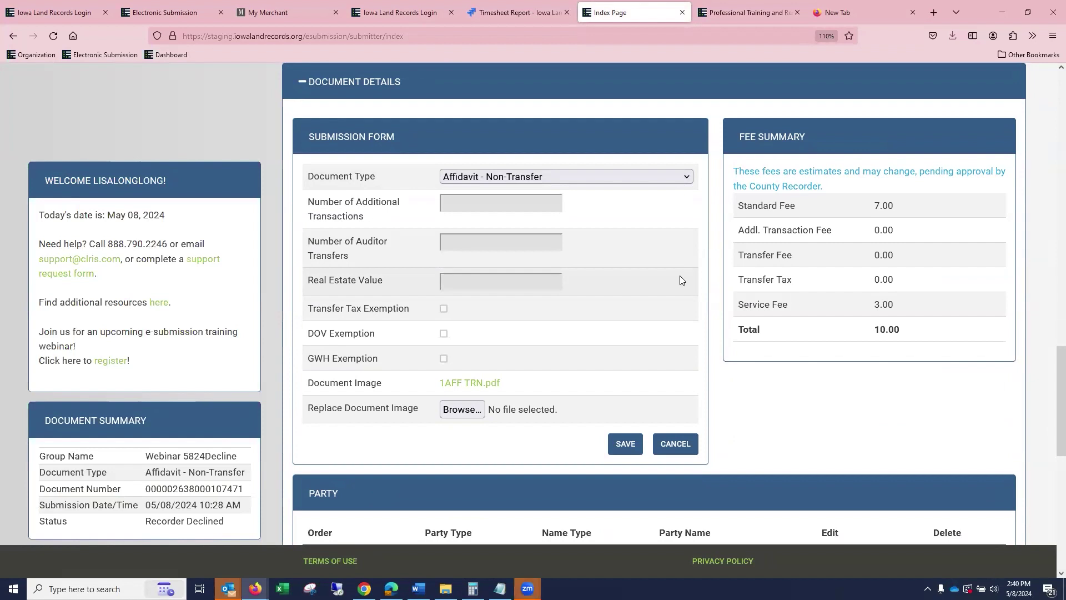
click(464, 410)
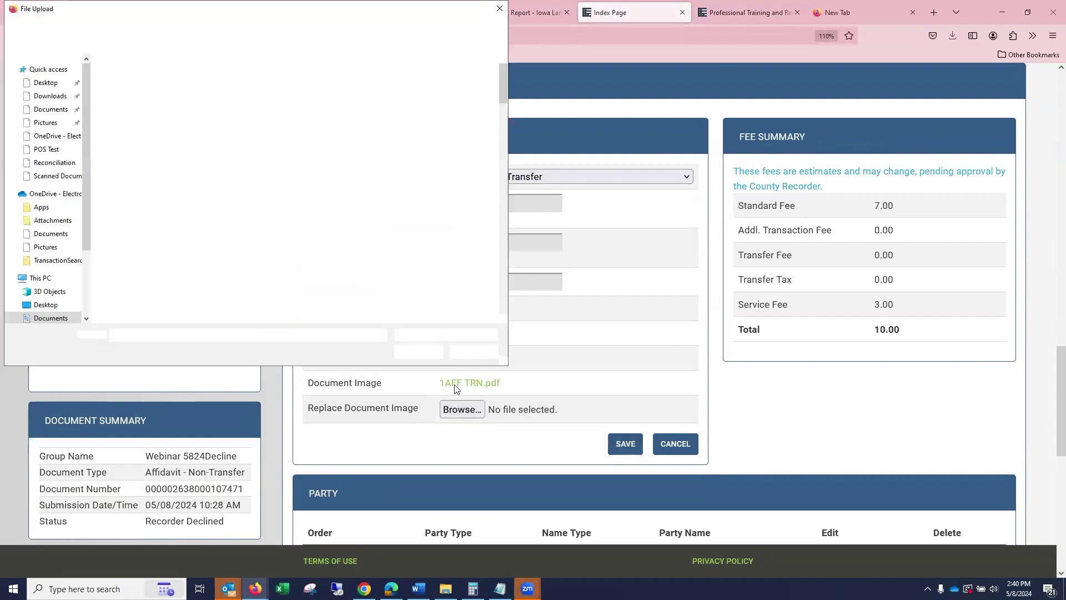
click(325, 139)
click(422, 353)
click(626, 443)
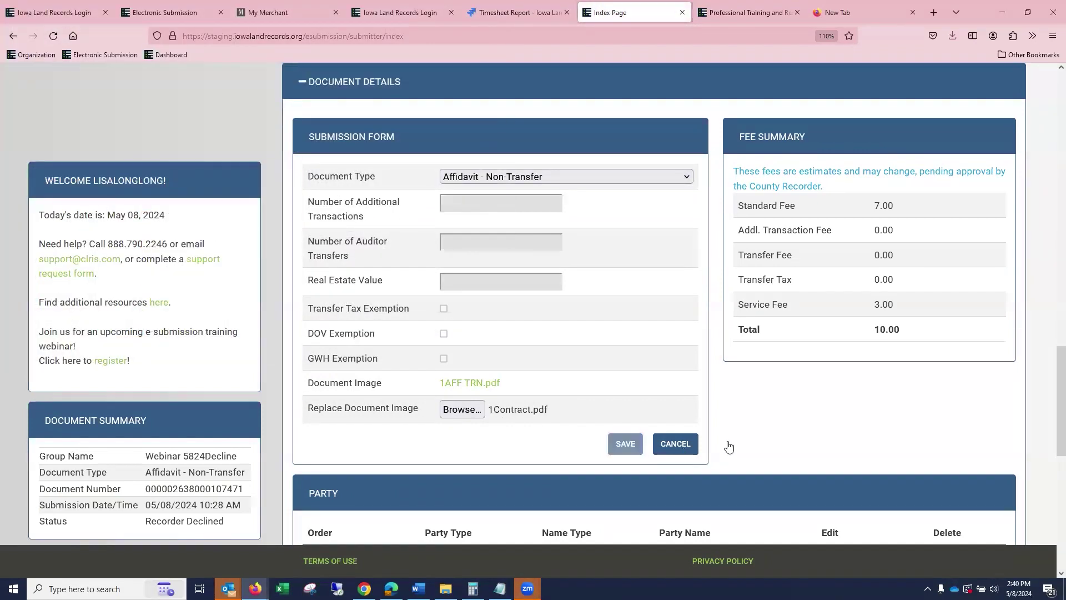
scroll(931, 416, up, 6)
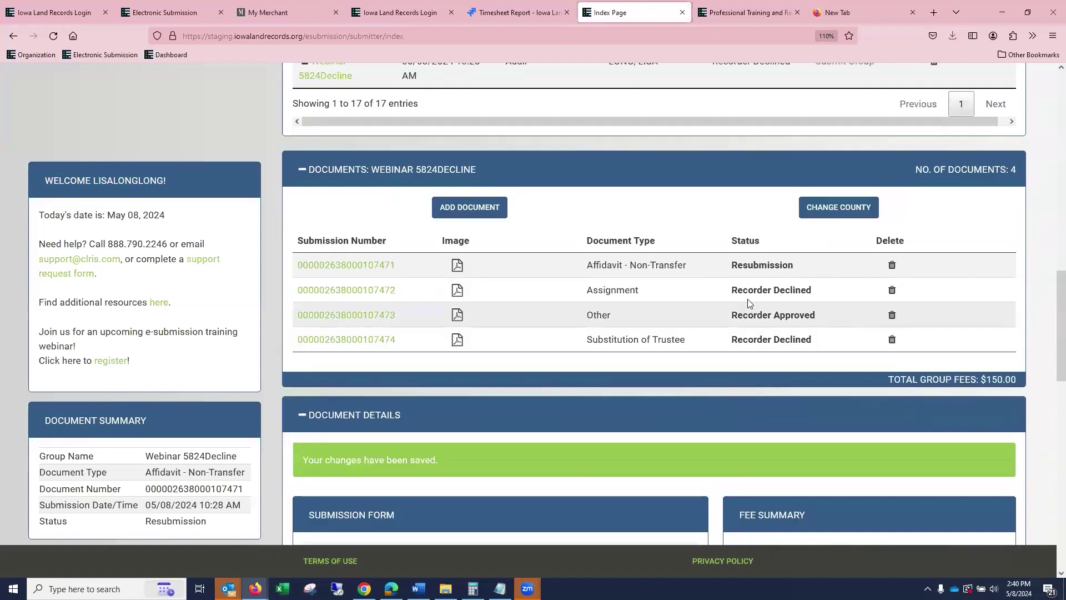
scroll(867, 286, up, 3)
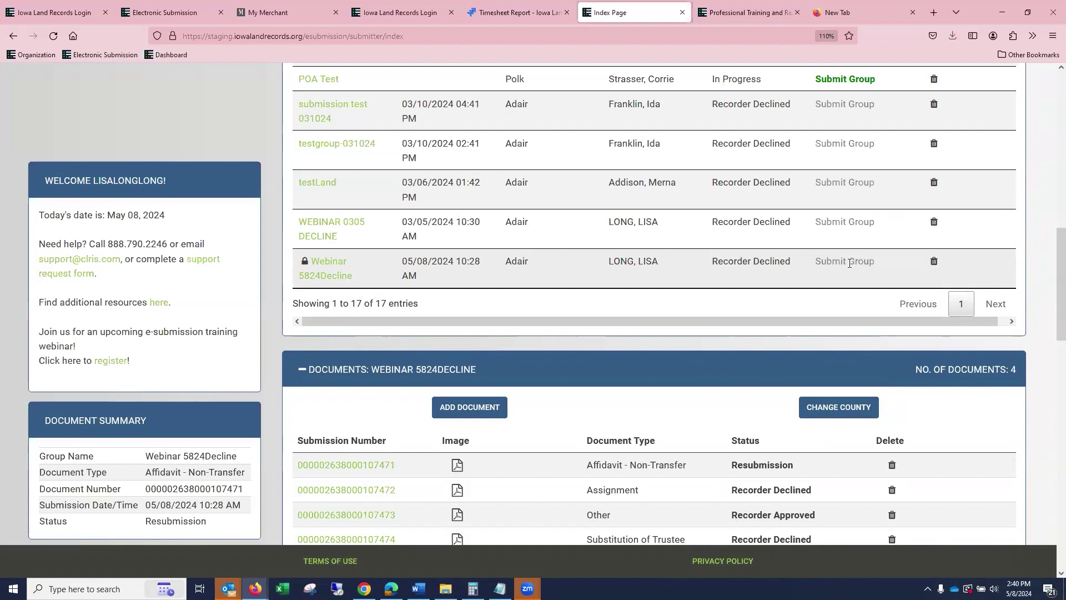
scroll(821, 470, down, 2)
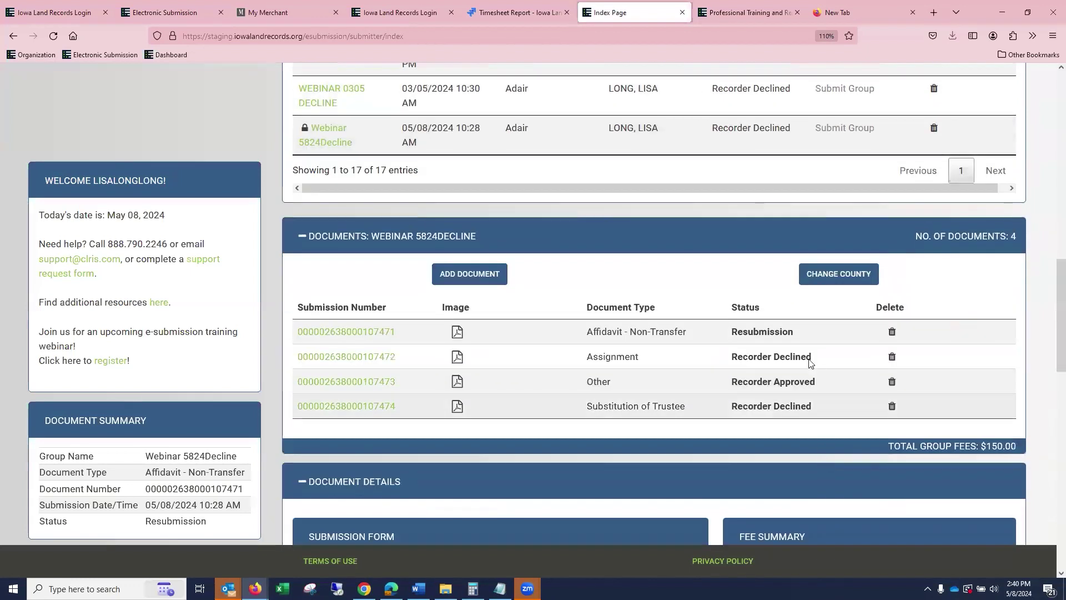
scroll(811, 362, up, 2)
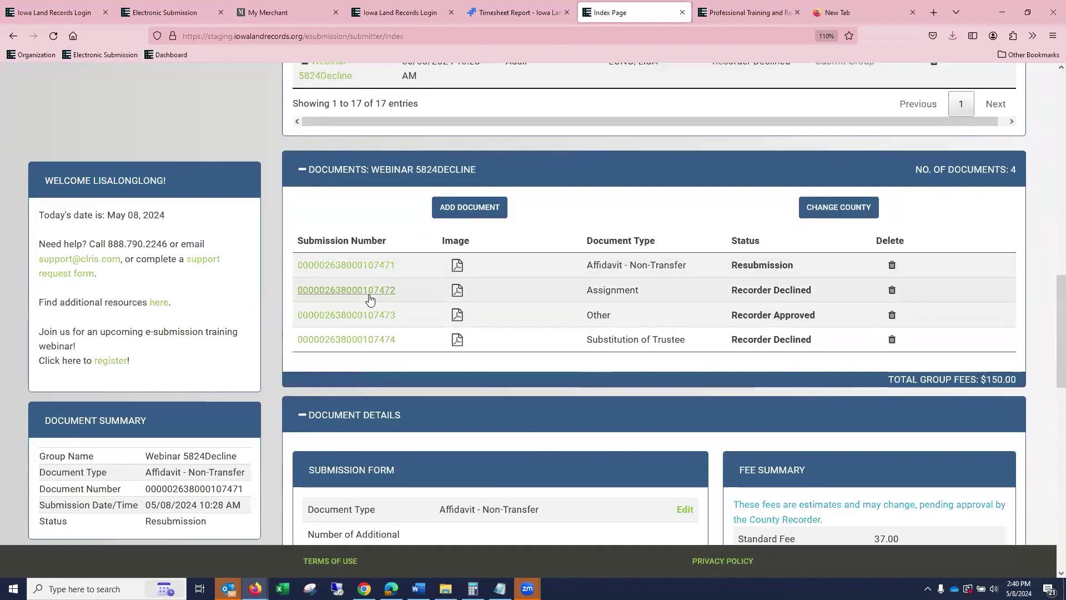
click(371, 291)
scroll(602, 285, down, 12)
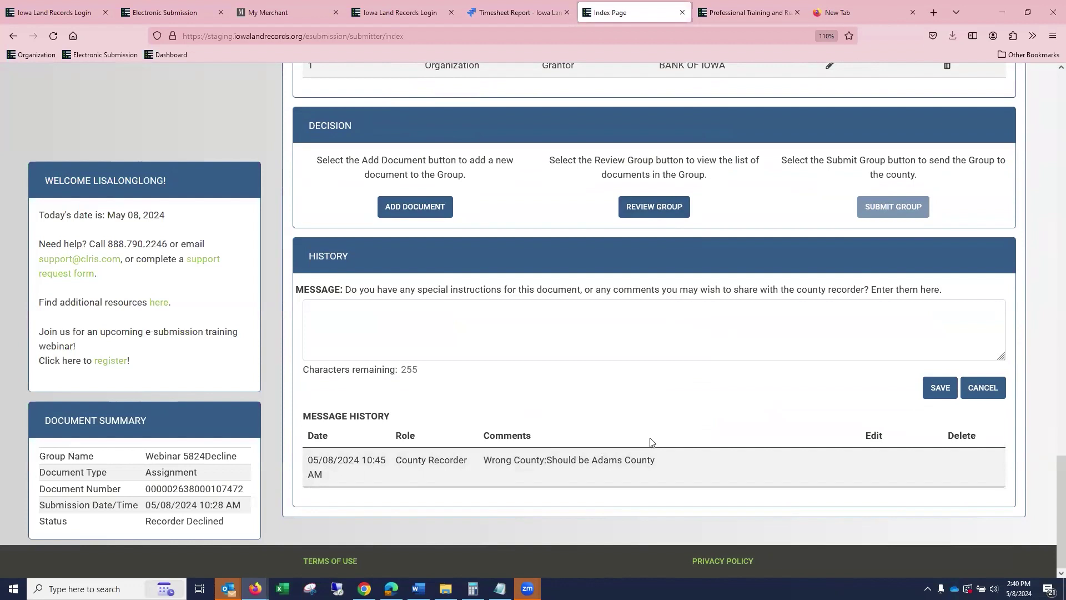
scroll(747, 420, up, 6)
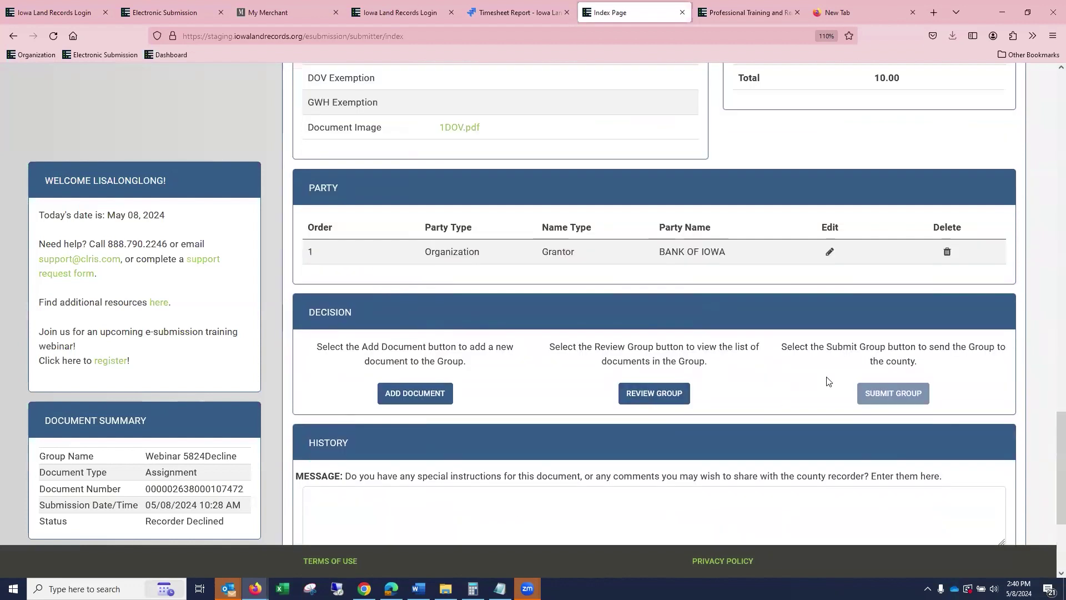
scroll(973, 292, up, 8)
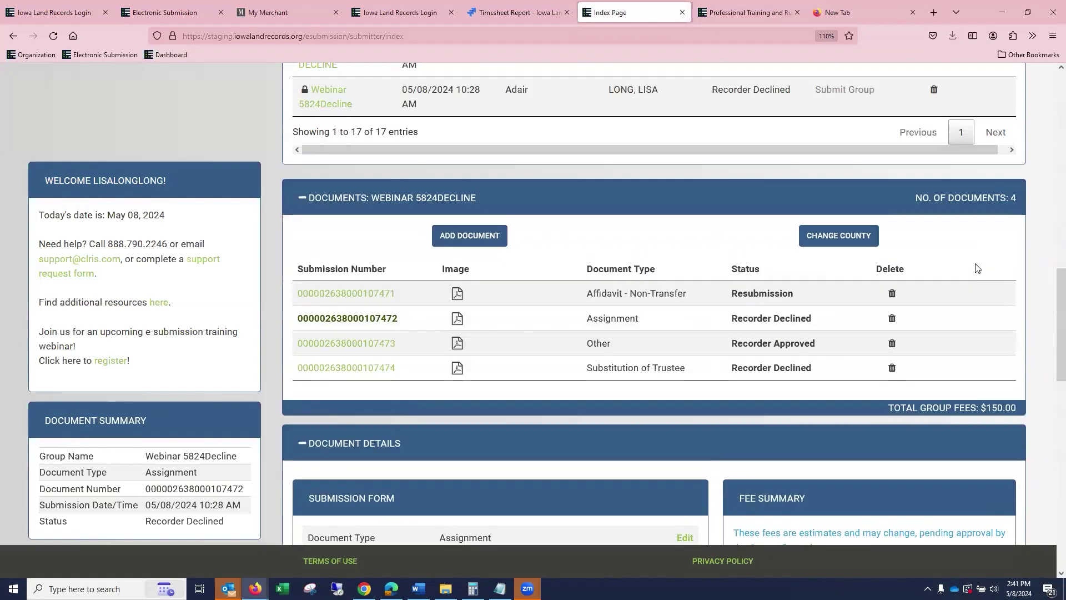
click(891, 319)
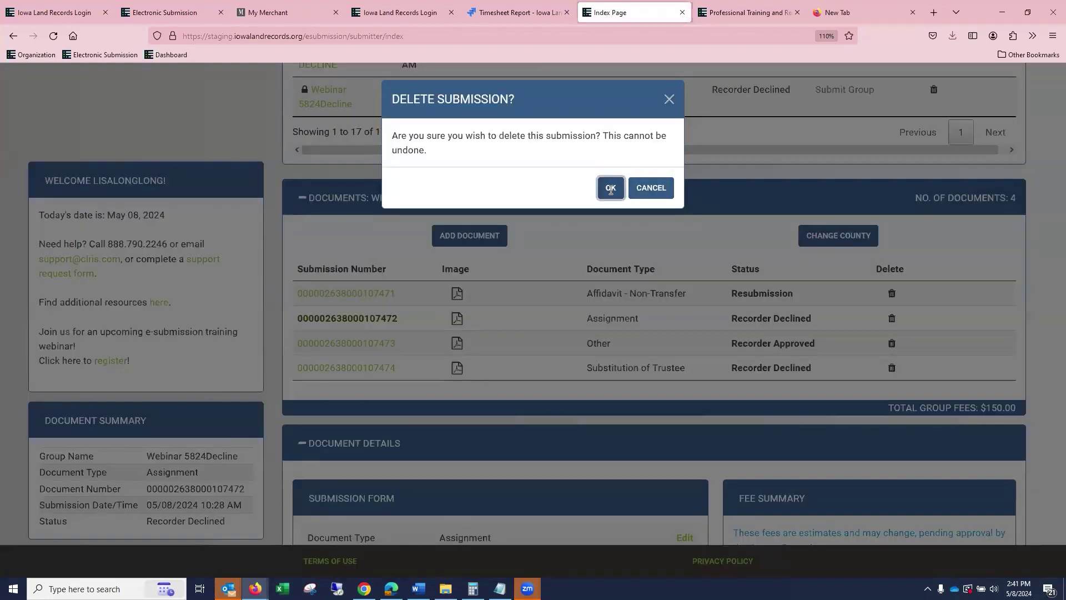
click(611, 189)
scroll(626, 206, down, 1)
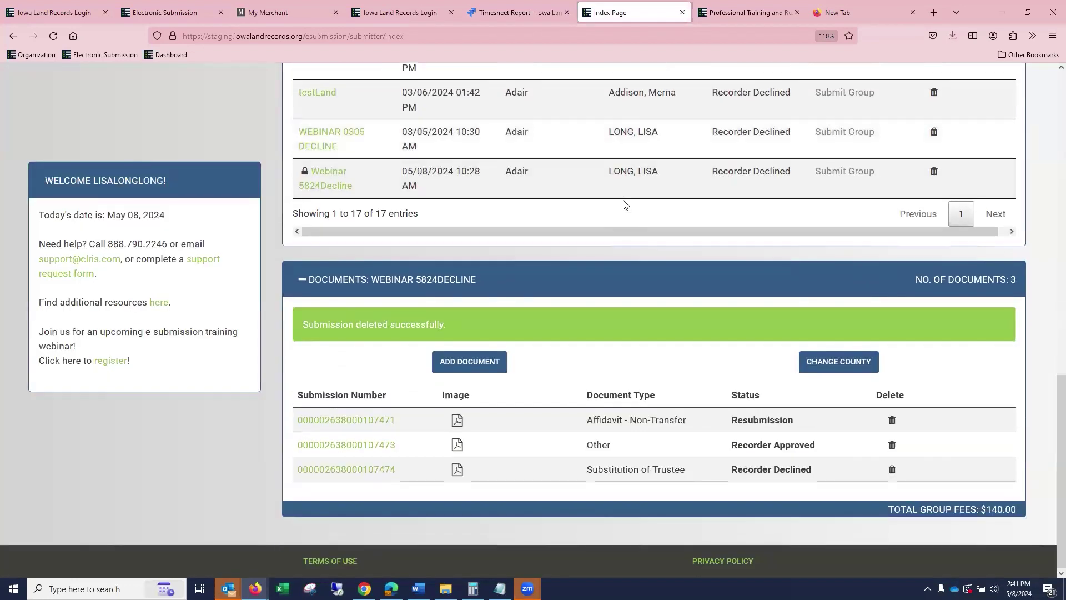
click(380, 470)
scroll(588, 262, down, 8)
scroll(585, 232, down, 2)
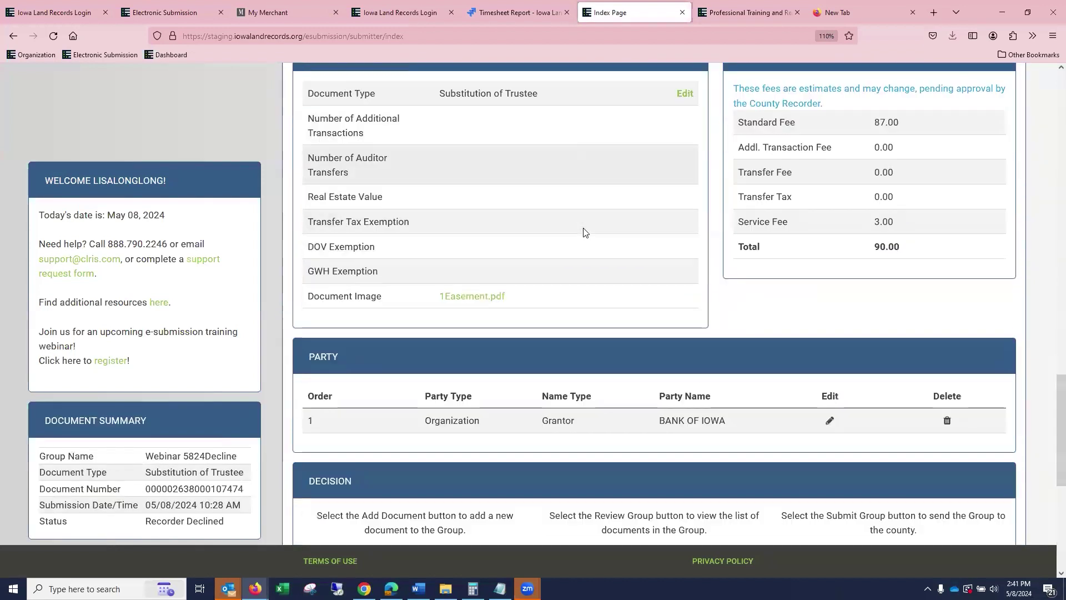
scroll(583, 232, down, 6)
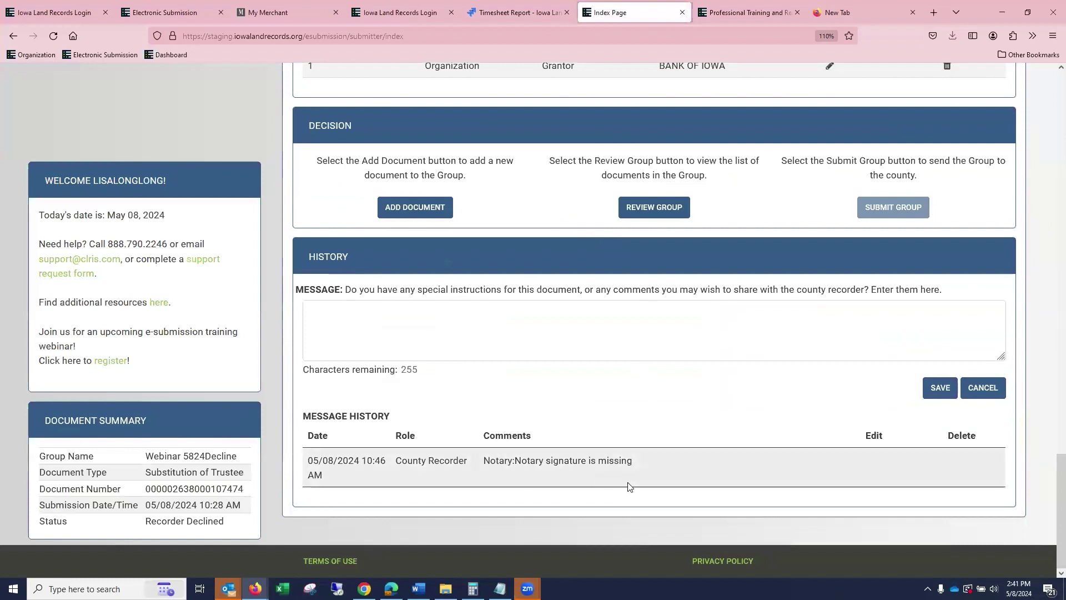
scroll(744, 470, up, 3)
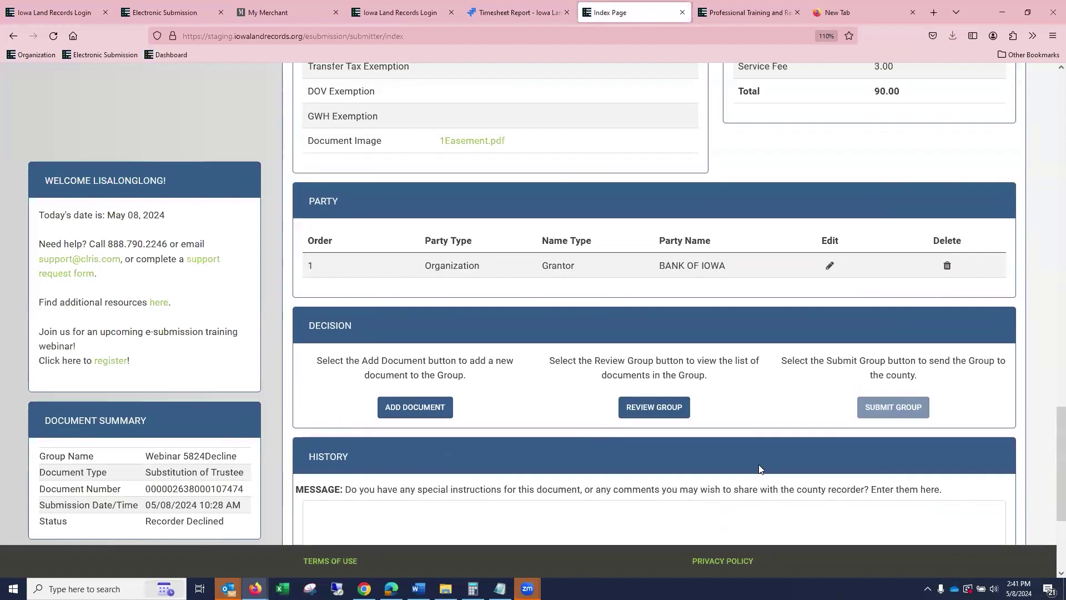
scroll(761, 463, up, 7)
click(687, 406)
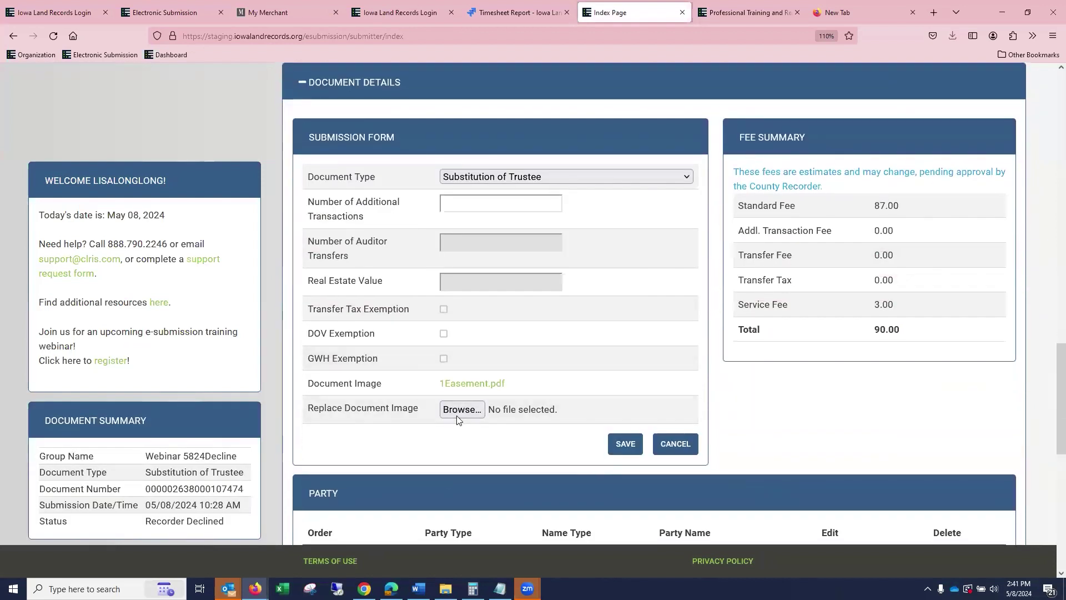
click(460, 411)
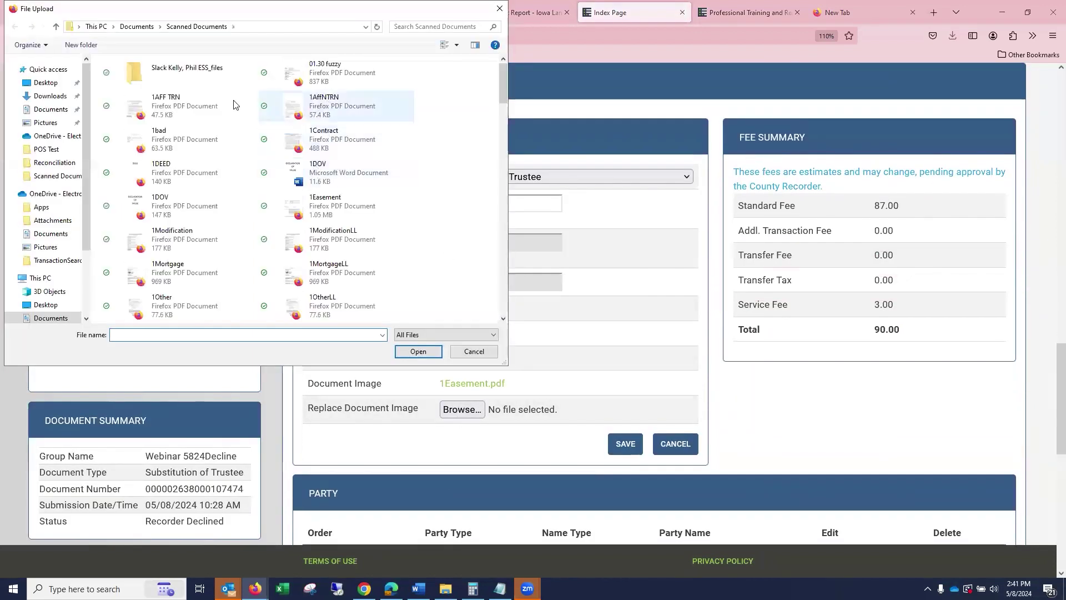
scroll(211, 194, down, 5)
click(183, 274)
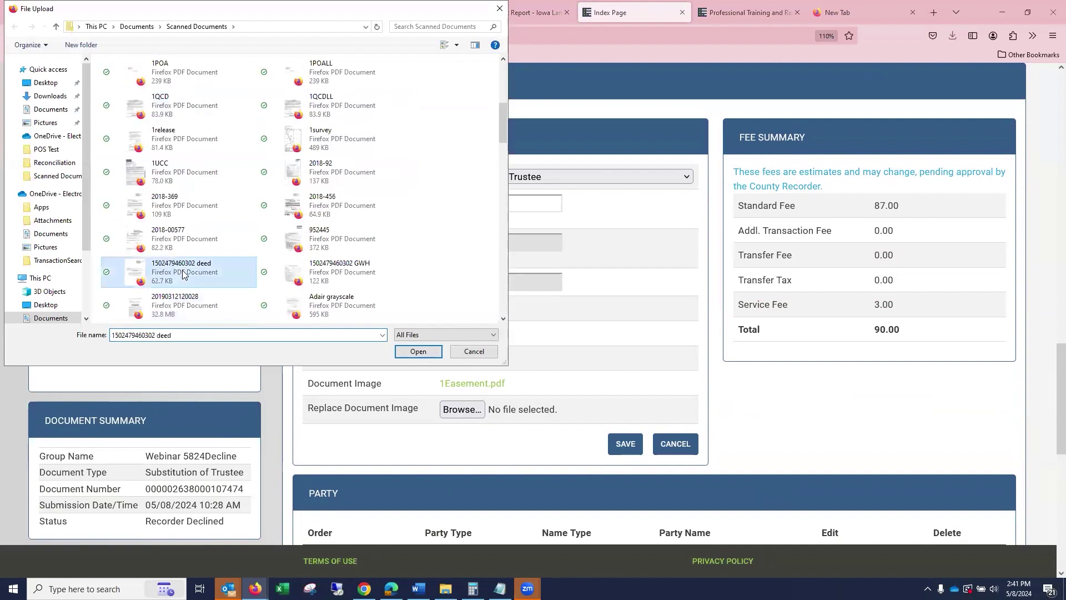
click(403, 348)
click(626, 444)
scroll(905, 333, up, 5)
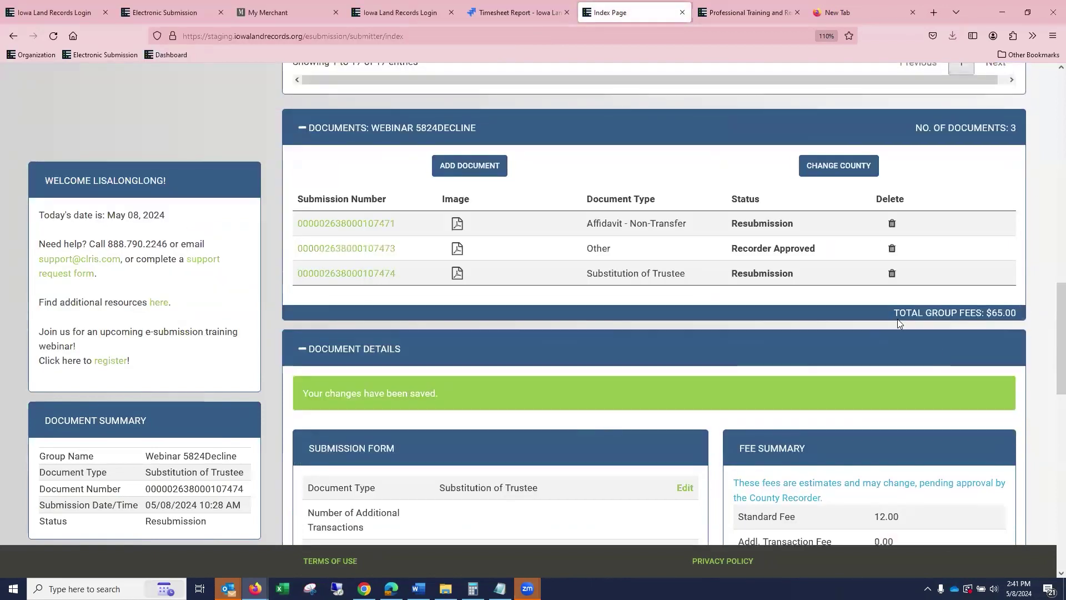
Submit the Webinar 5824Decline group for recording from the Pending Groups table.
scroll(846, 220, up, 3)
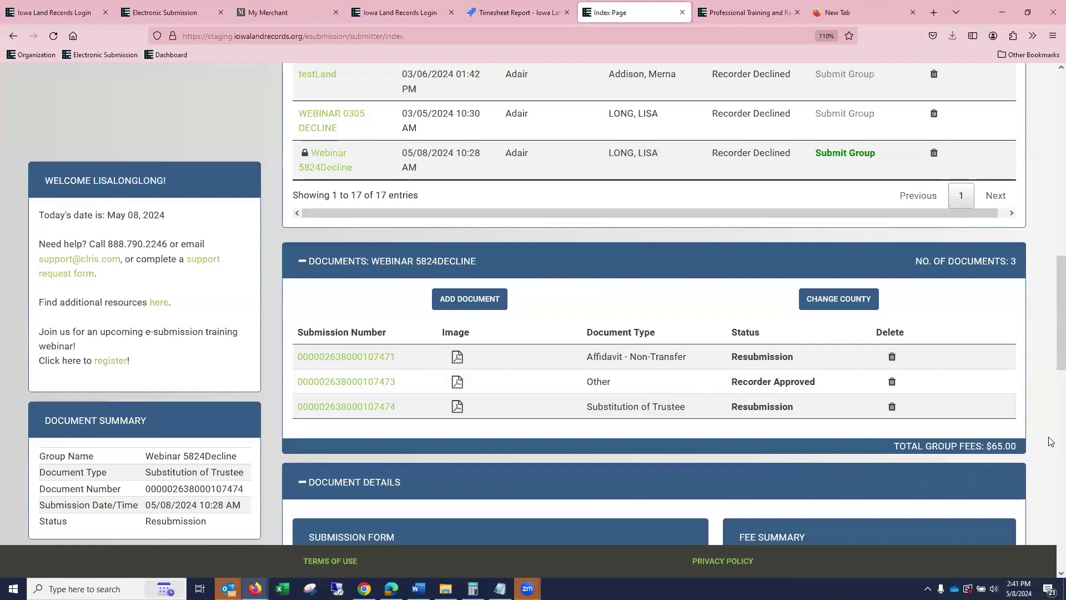
click(856, 154)
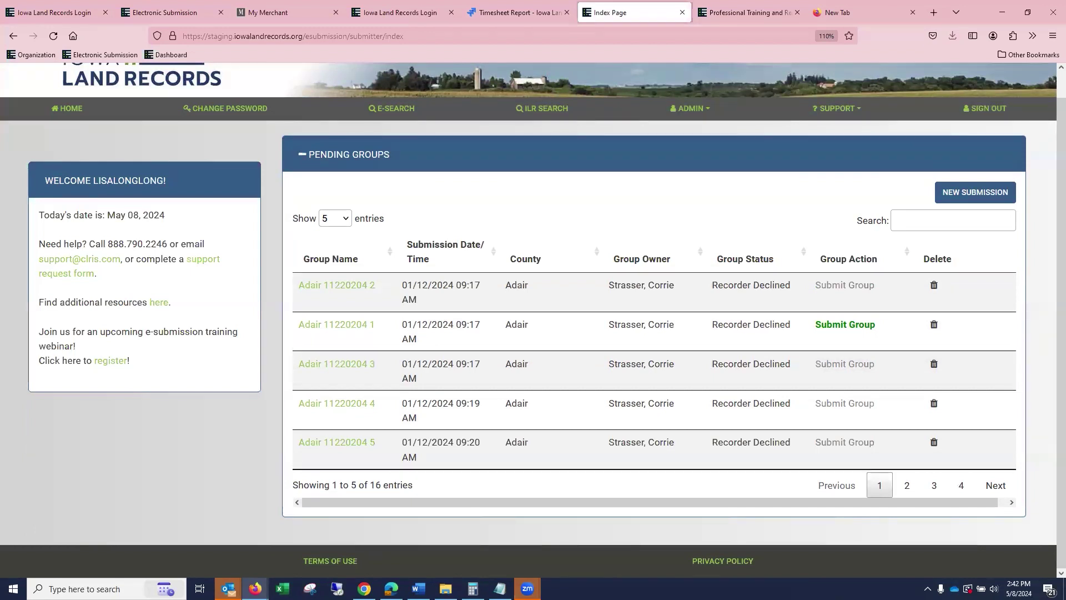
Go to E-SEARCH and choose the Search By County form.
click(407, 111)
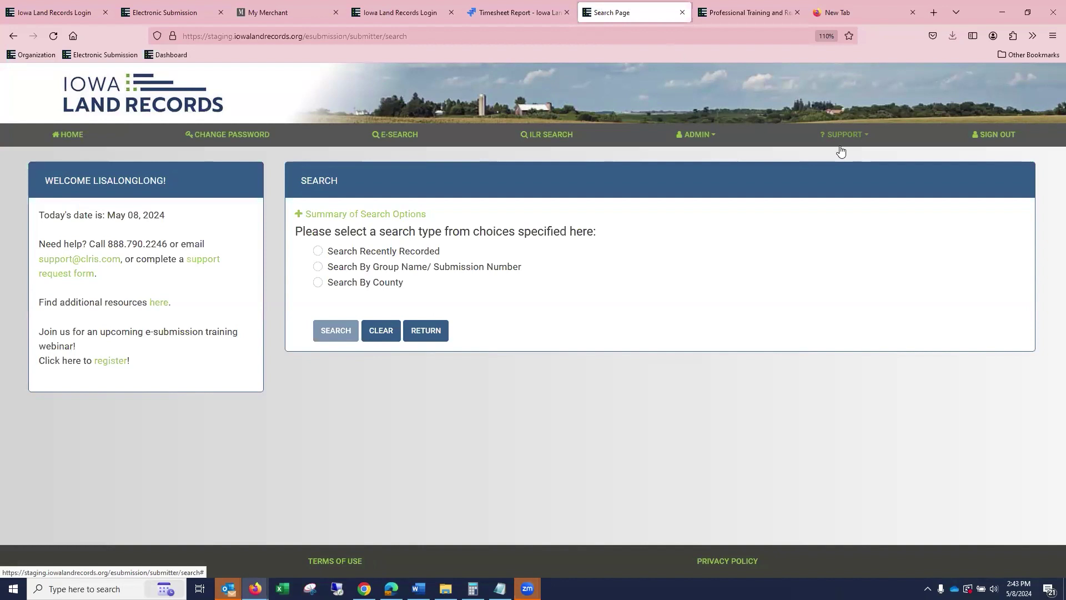
click(318, 284)
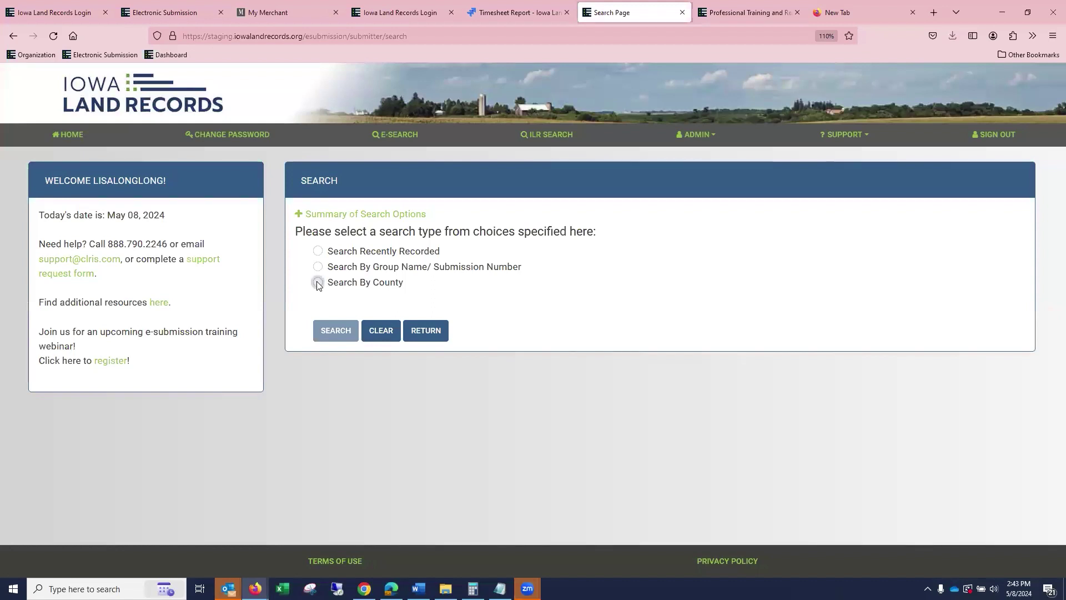
Search Adair and Adams counties by submission date from 05/08/2024 to 05/08/2024.
click(563, 323)
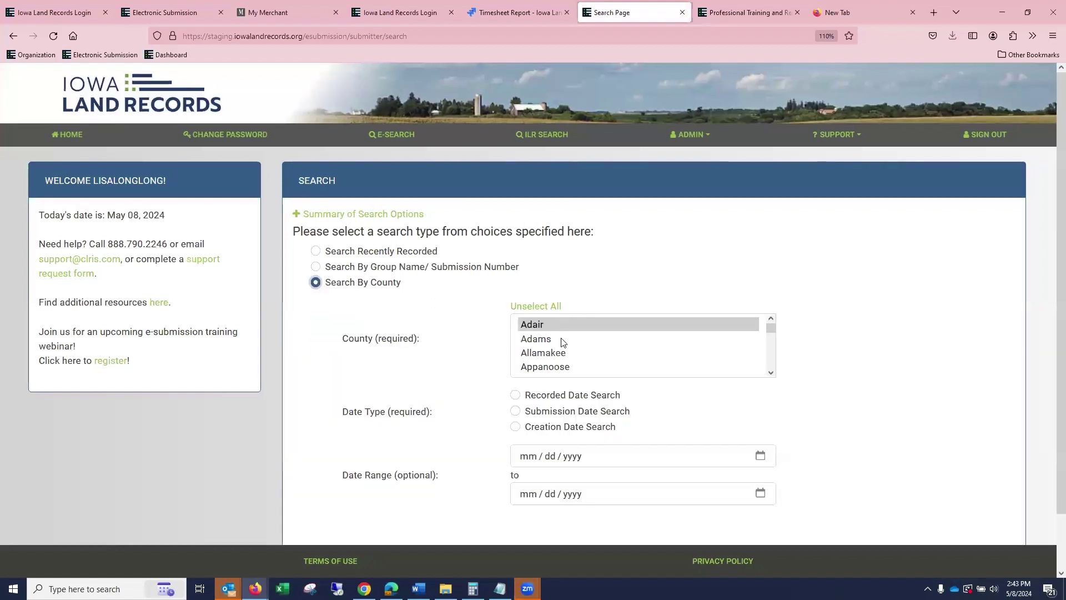
ctrl+click(562, 340)
click(516, 411)
click(512, 462)
text(05 / 08 / 2024)
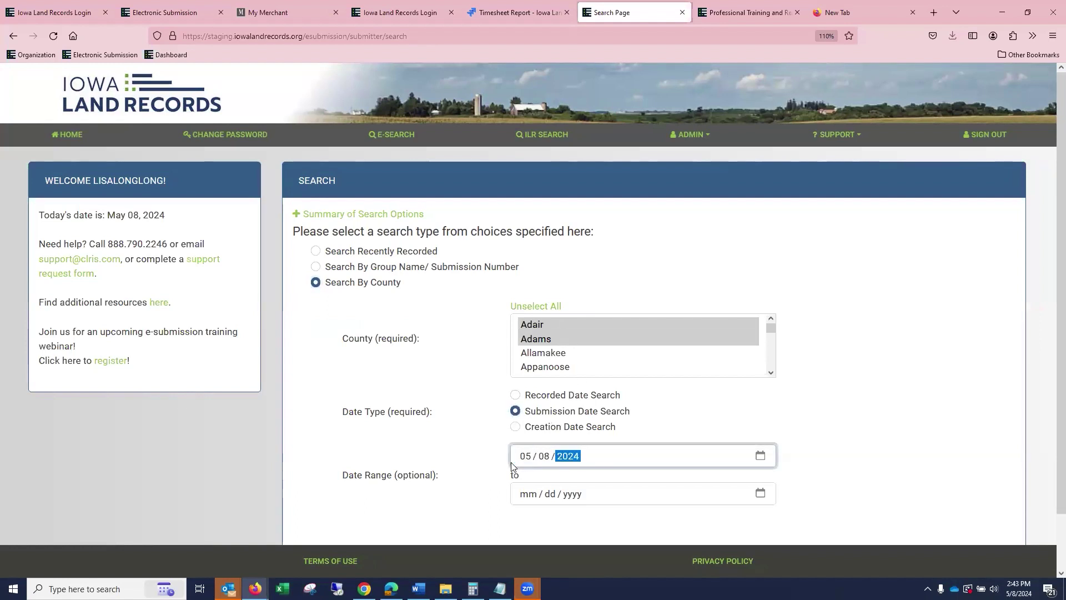
click(527, 495)
text(05082024)
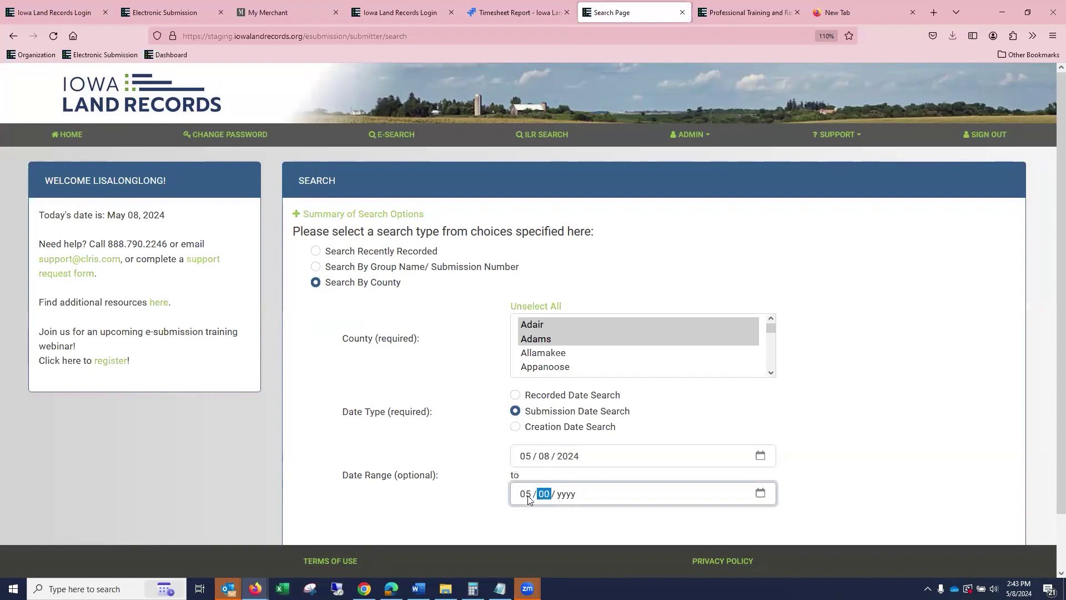
scroll(543, 480, down, 2)
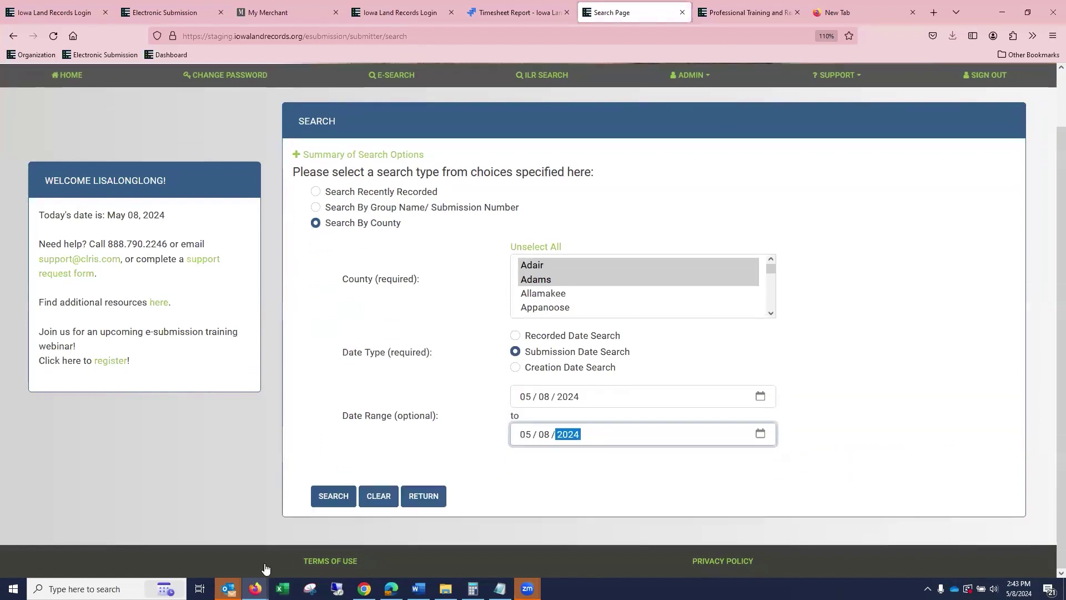
click(331, 504)
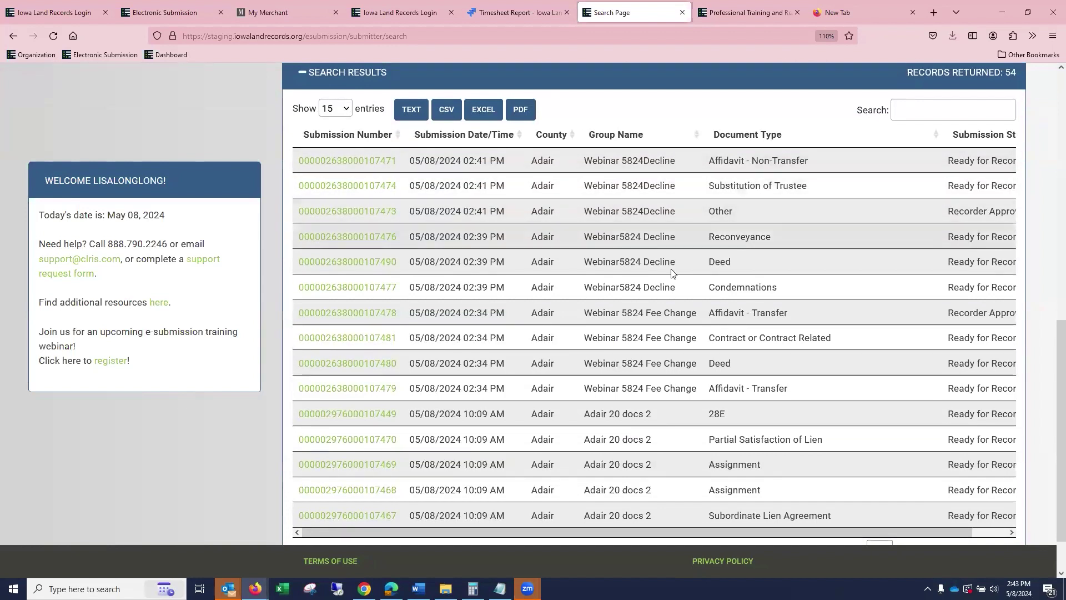
Show all 54 search results on one page and look through them.
scroll(681, 382, down, 1)
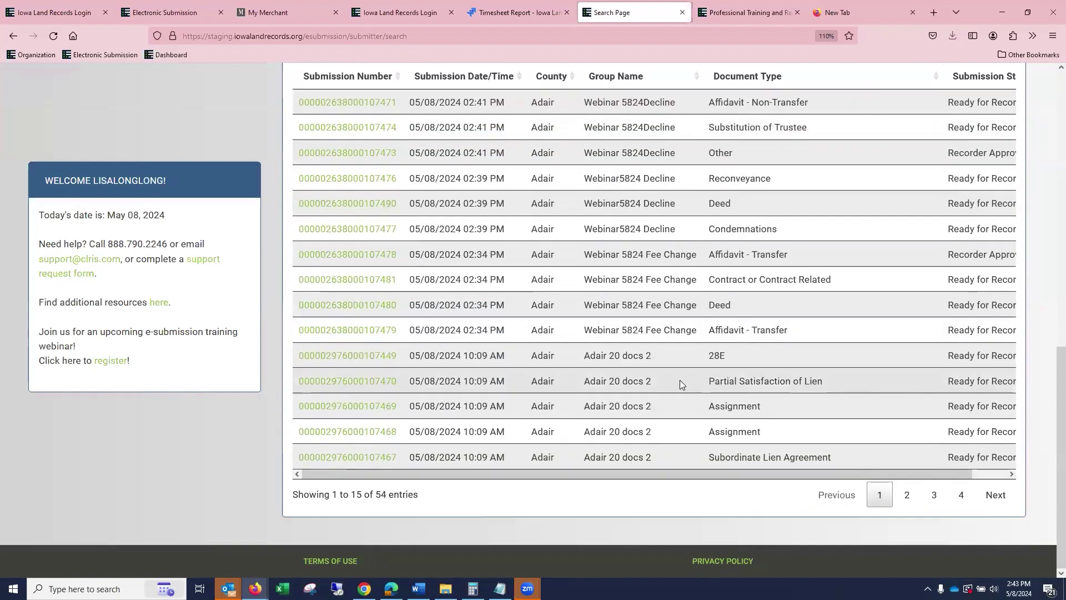
scroll(388, 288, up, 5)
click(347, 318)
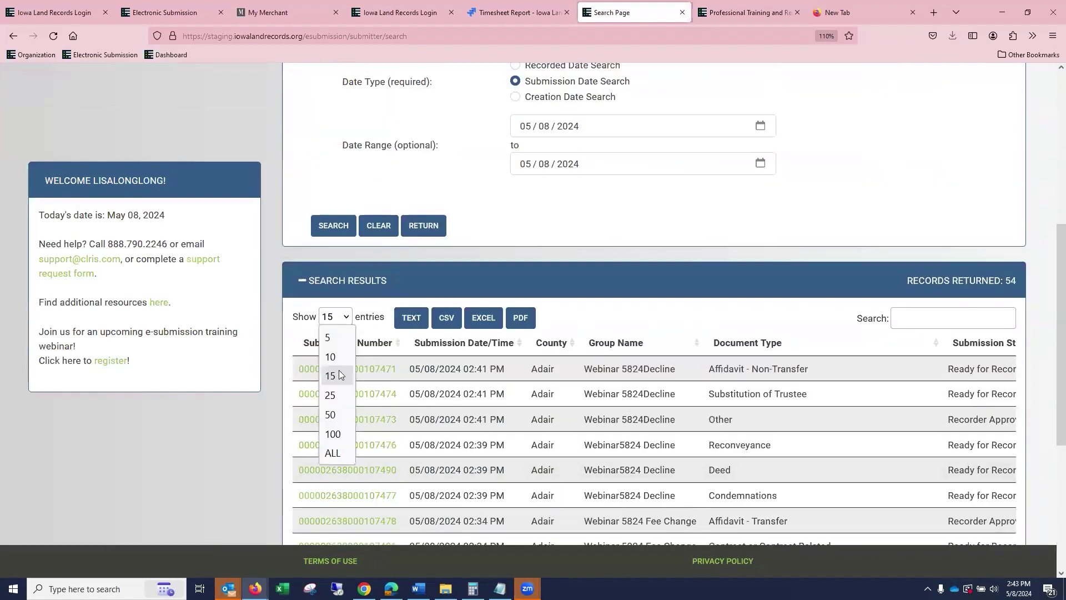
click(334, 455)
scroll(644, 382, down, 15)
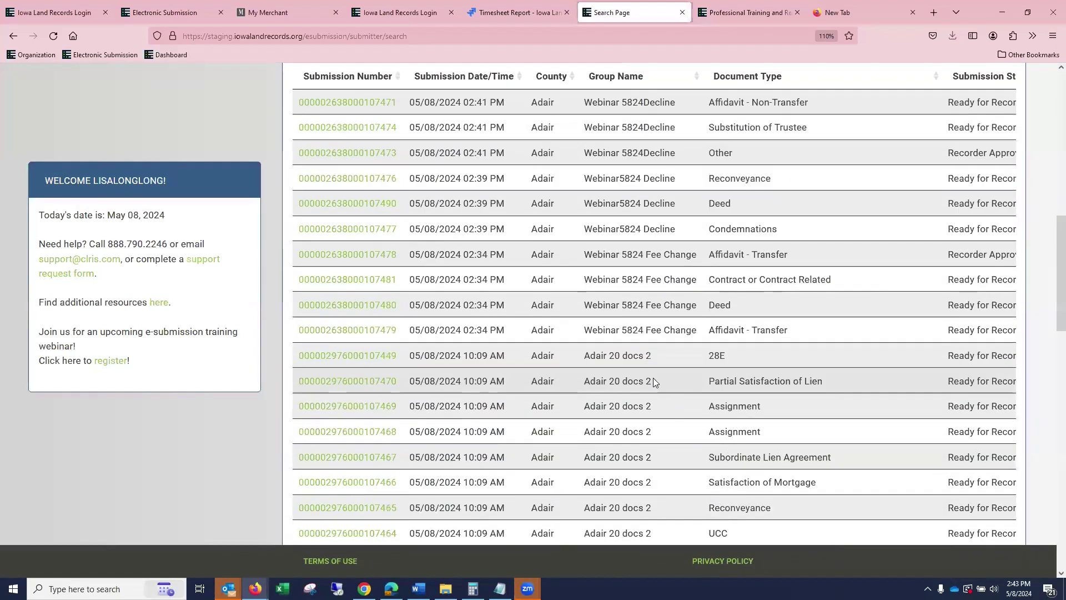
scroll(669, 367, down, 4)
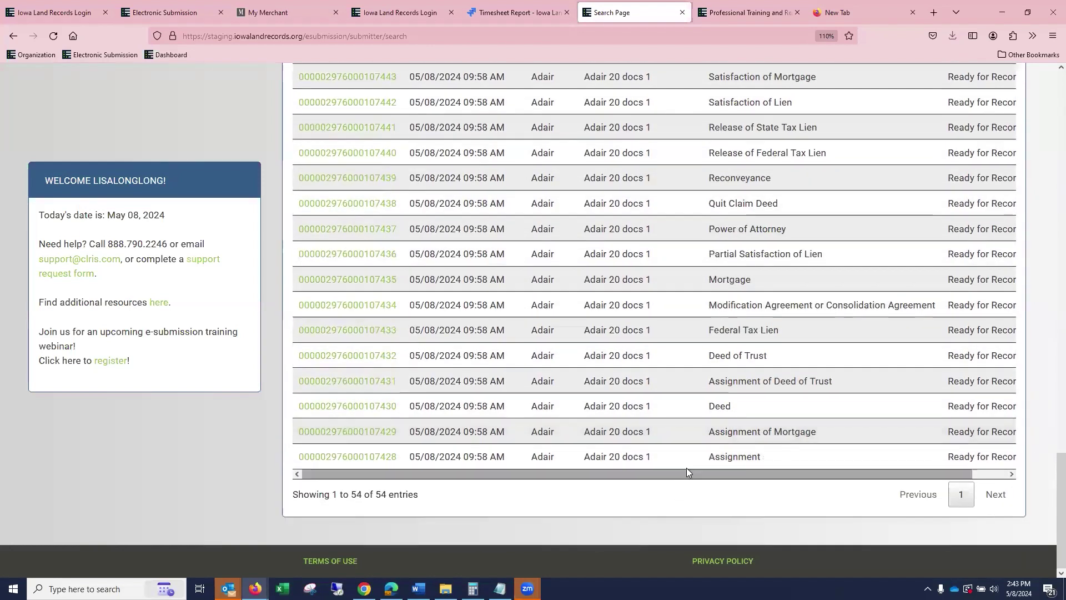
scroll(687, 468, up, 10)
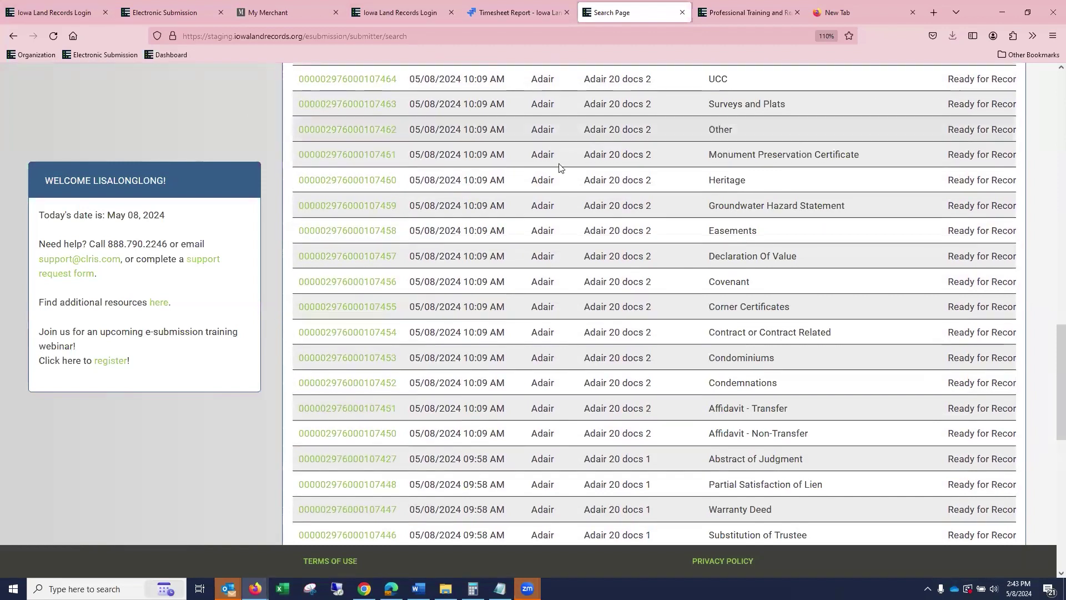
scroll(425, 166, up, 15)
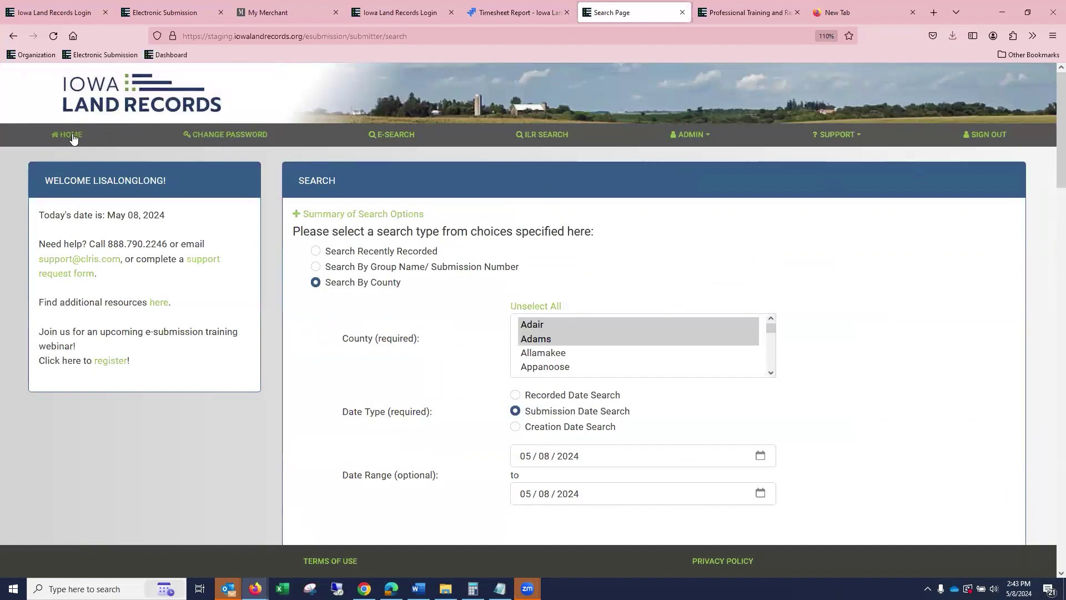
Start a new submission group from the home page with Winneshiek as its county.
click(73, 139)
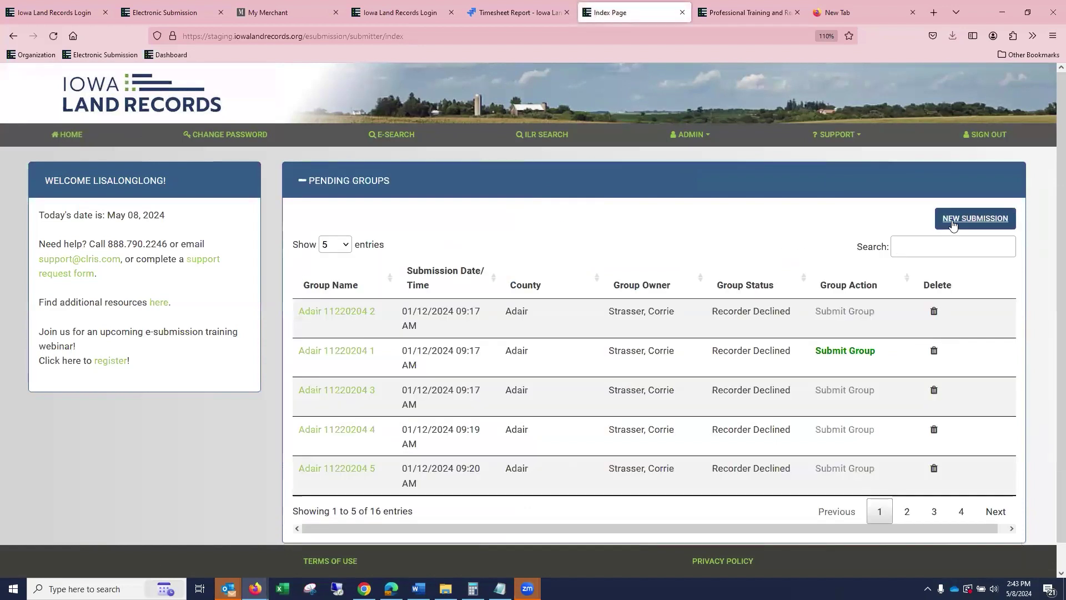
click(969, 219)
click(552, 164)
text(we)
scroll(577, 464, down, 3)
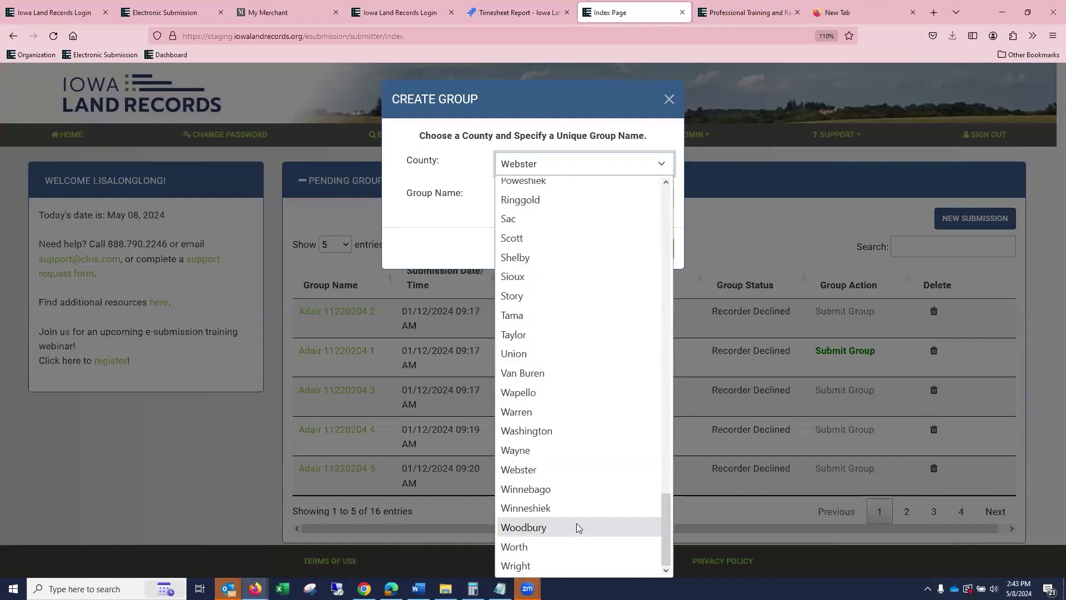
click(564, 502)
Name the group TEST MAY 8, save it, and set the document type to Assignment.
click(532, 203)
text(TEST MAY 8)
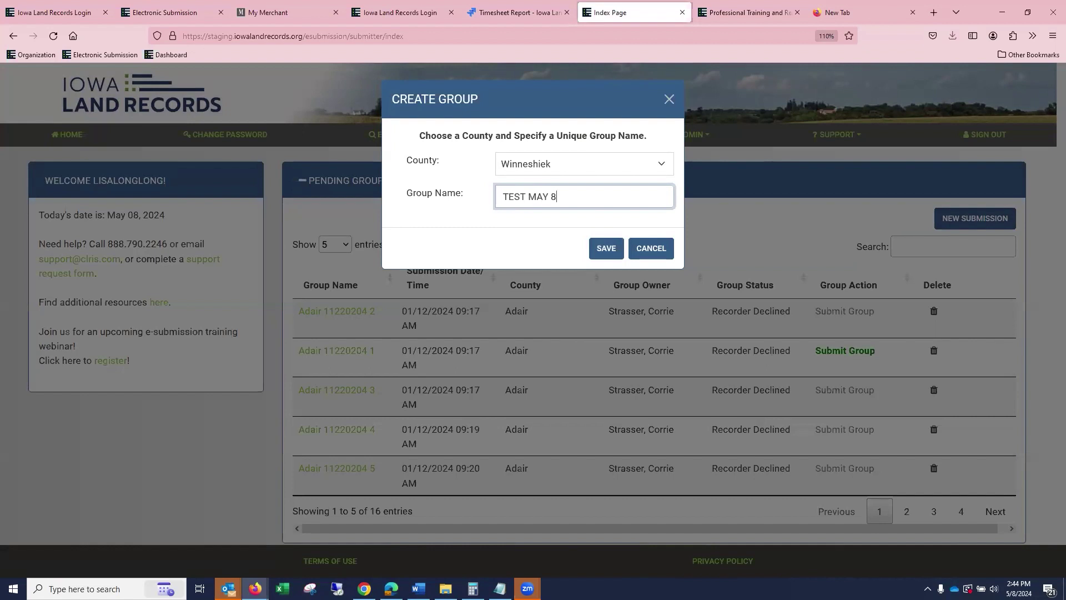
click(614, 248)
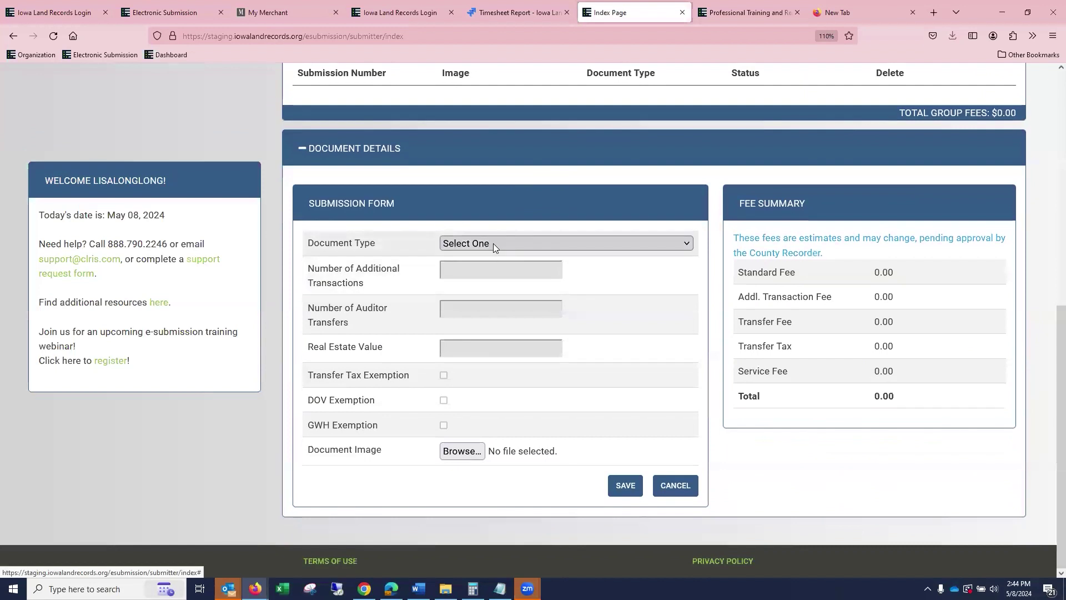
click(493, 243)
click(514, 362)
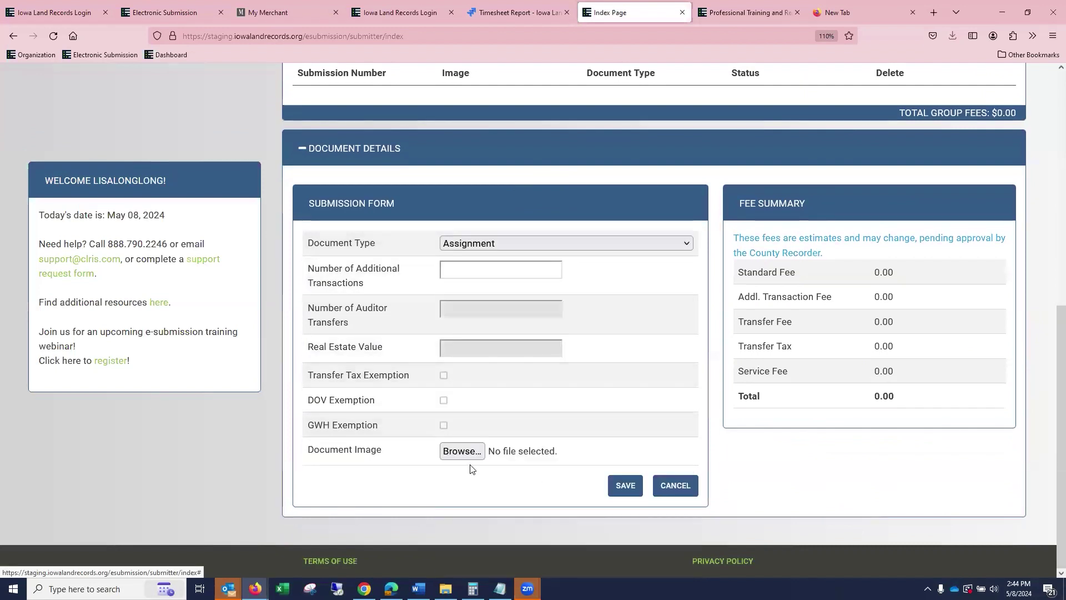
Attach 1DOV.pdf as the Assignment's document image and save the document details.
click(496, 453)
click(208, 210)
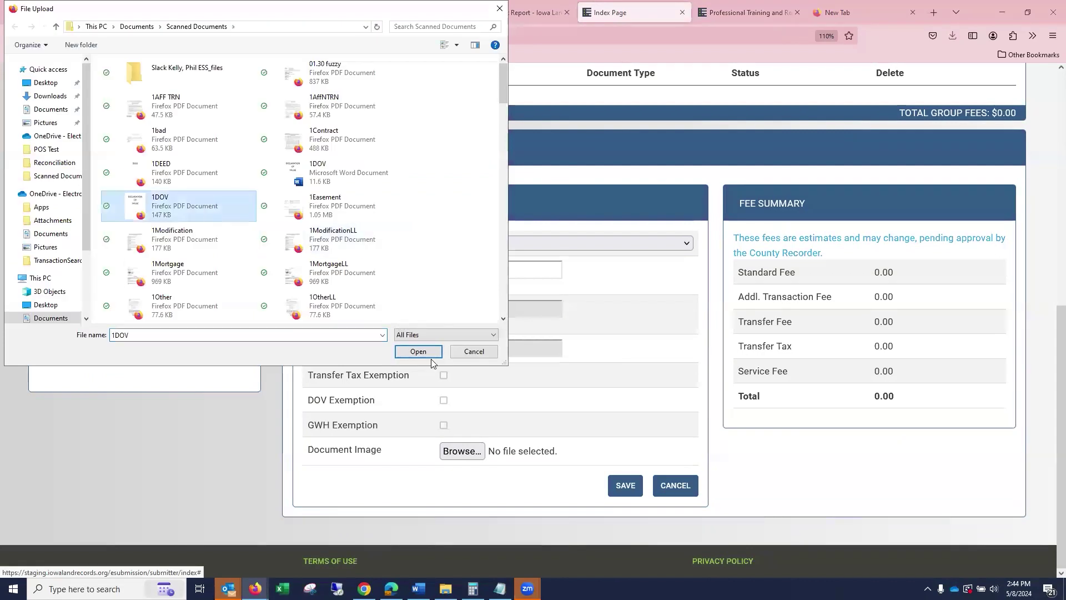
click(418, 352)
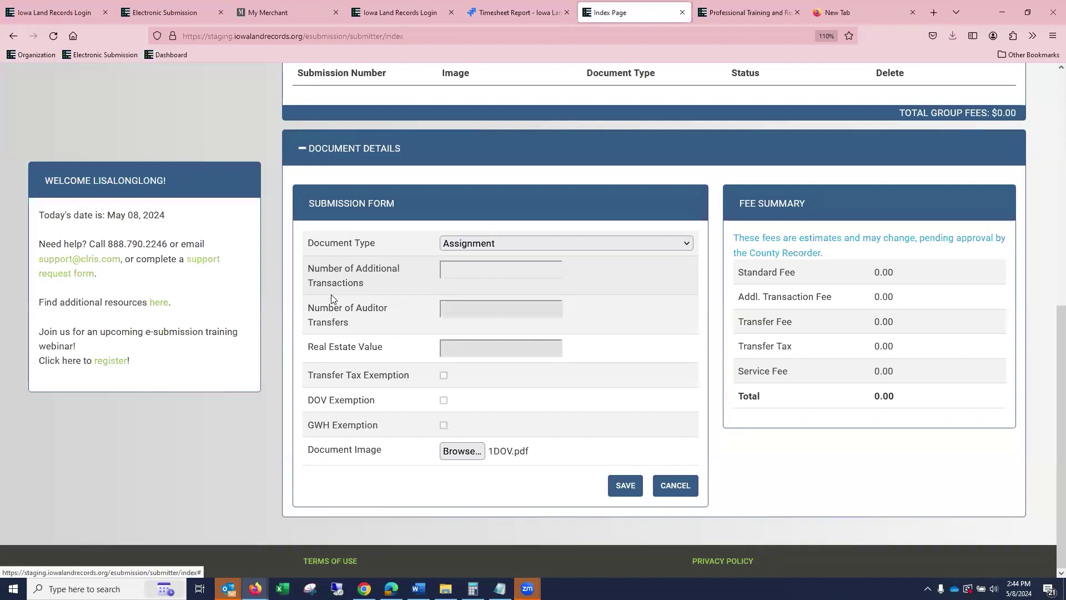
click(486, 272)
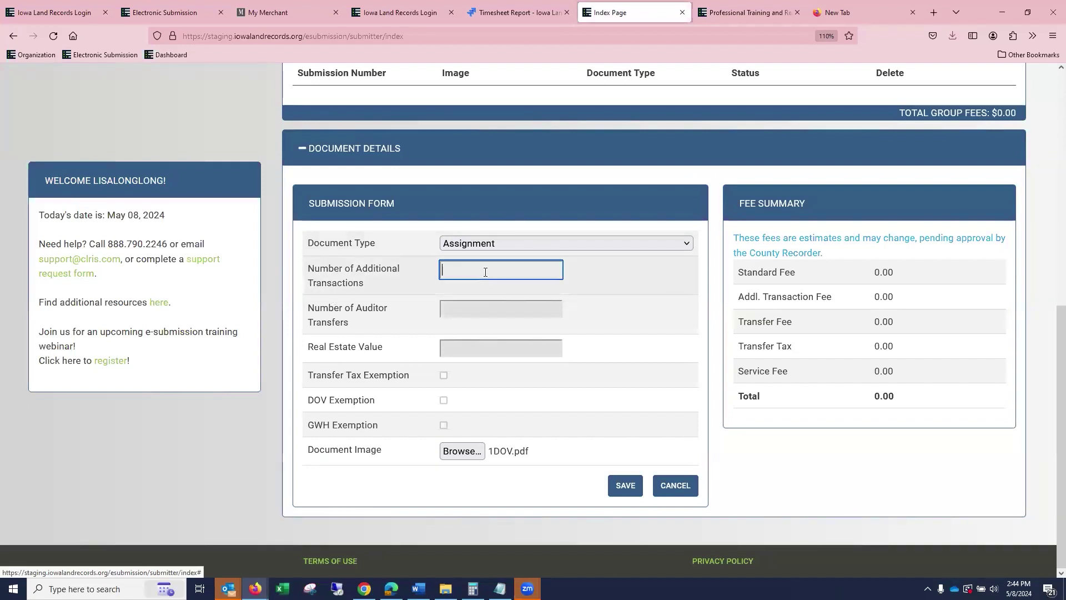
click(627, 486)
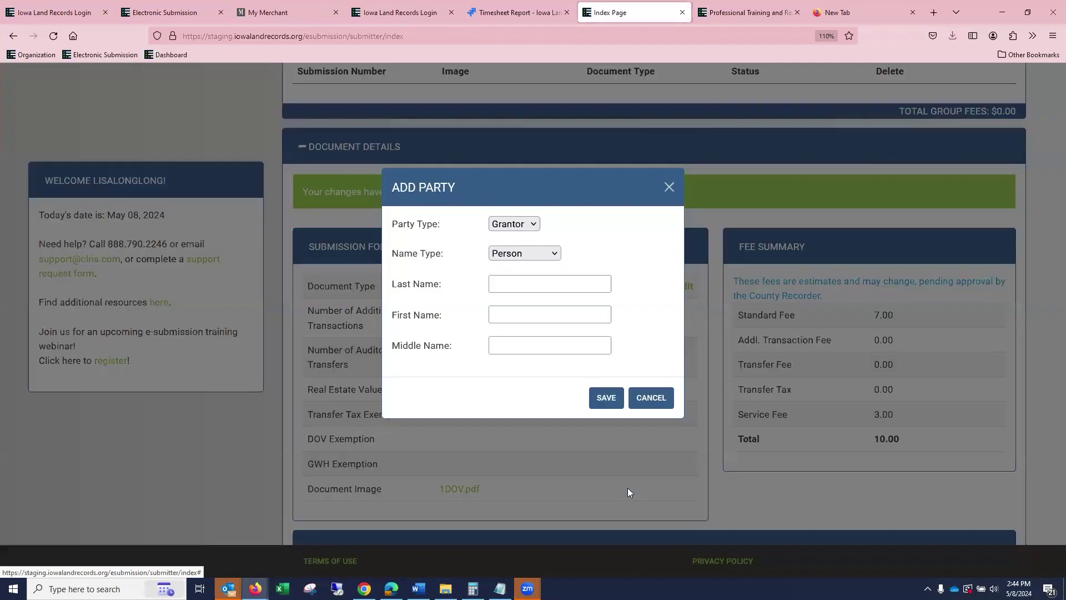
Add an Organization grantor party named FFFFF.
click(523, 254)
click(519, 293)
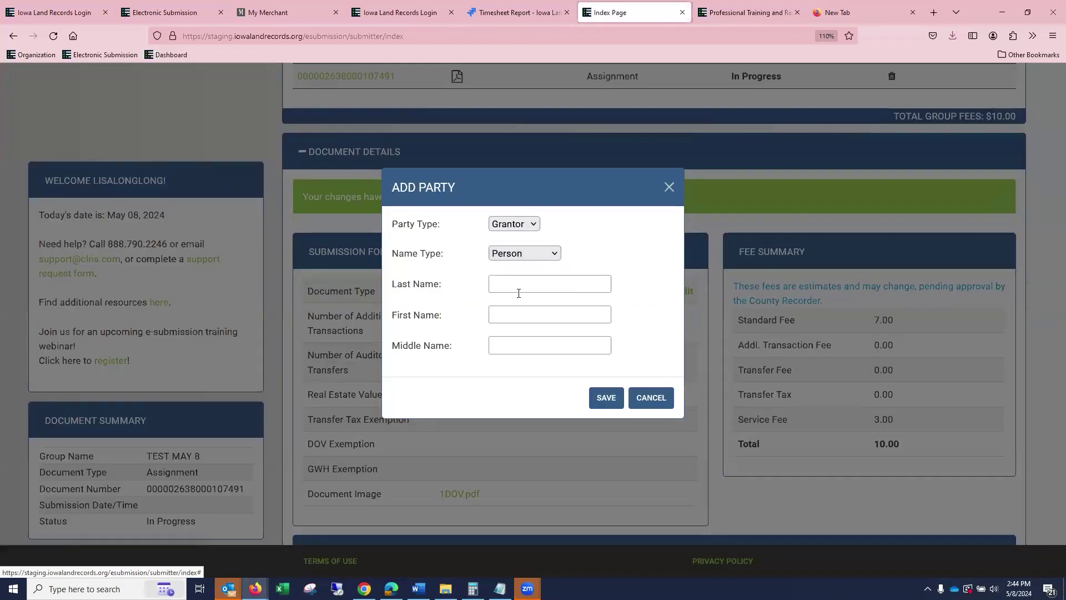
click(521, 297)
text(FFFFF)
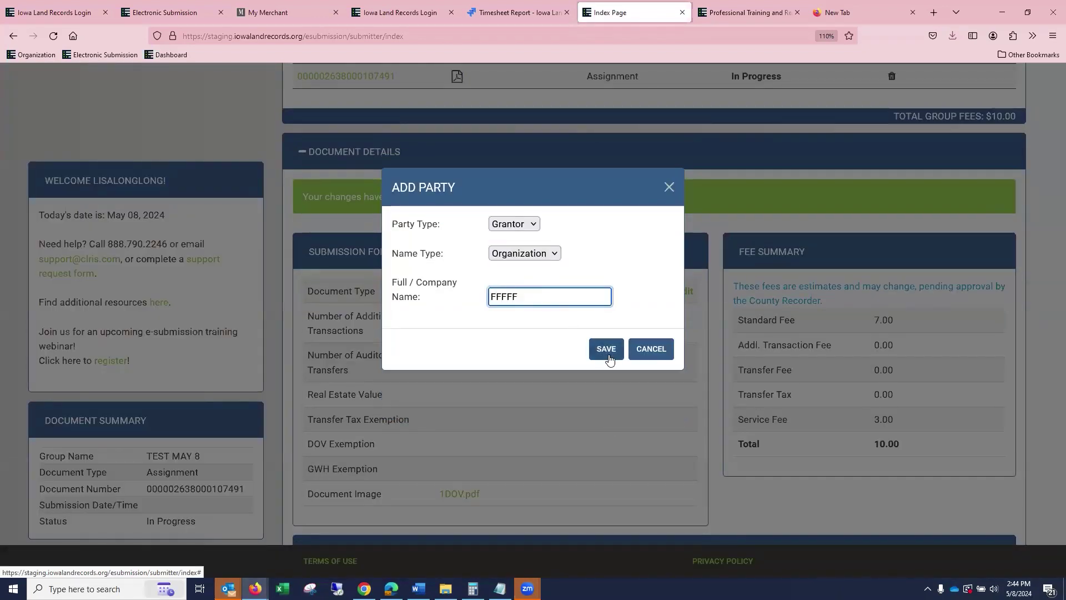
click(607, 349)
Edit the submission to set 2 additional transactions and save it.
scroll(816, 336, up, 5)
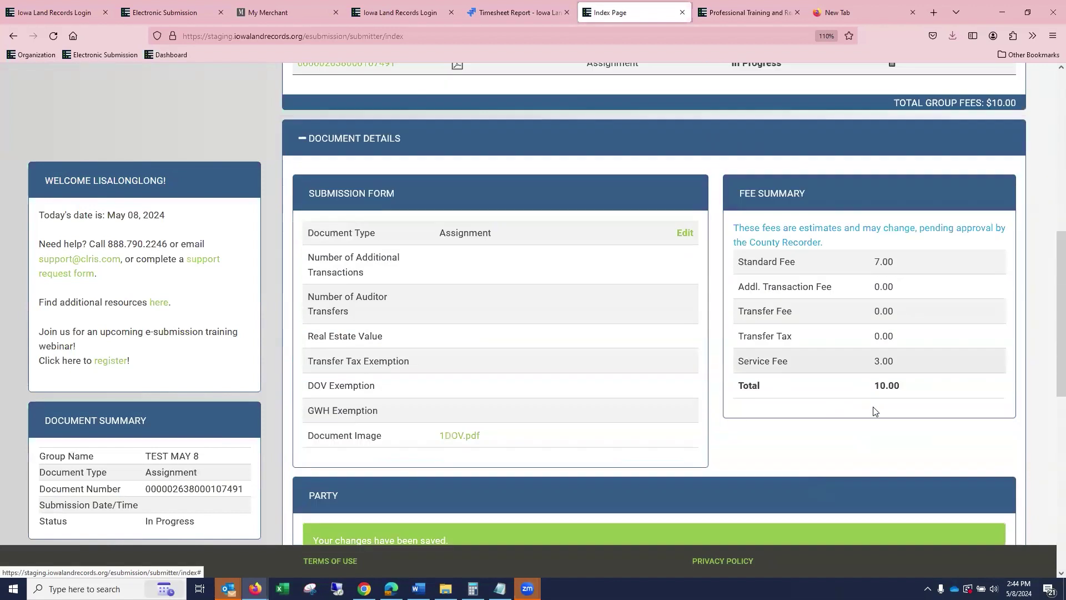
scroll(873, 411, up, 1)
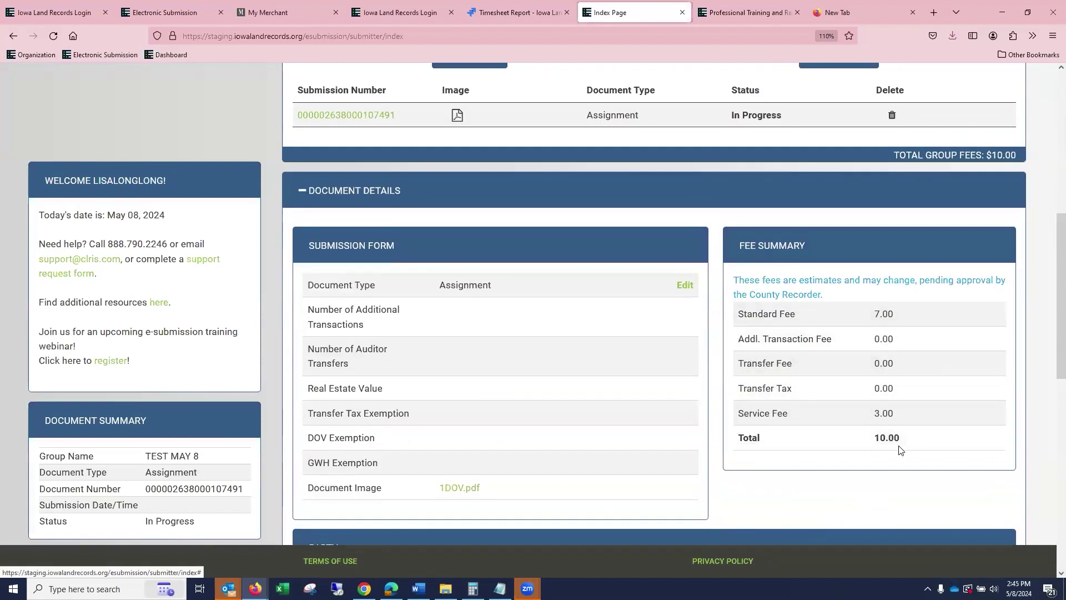
click(685, 286)
scroll(555, 250, down, 2)
click(503, 204)
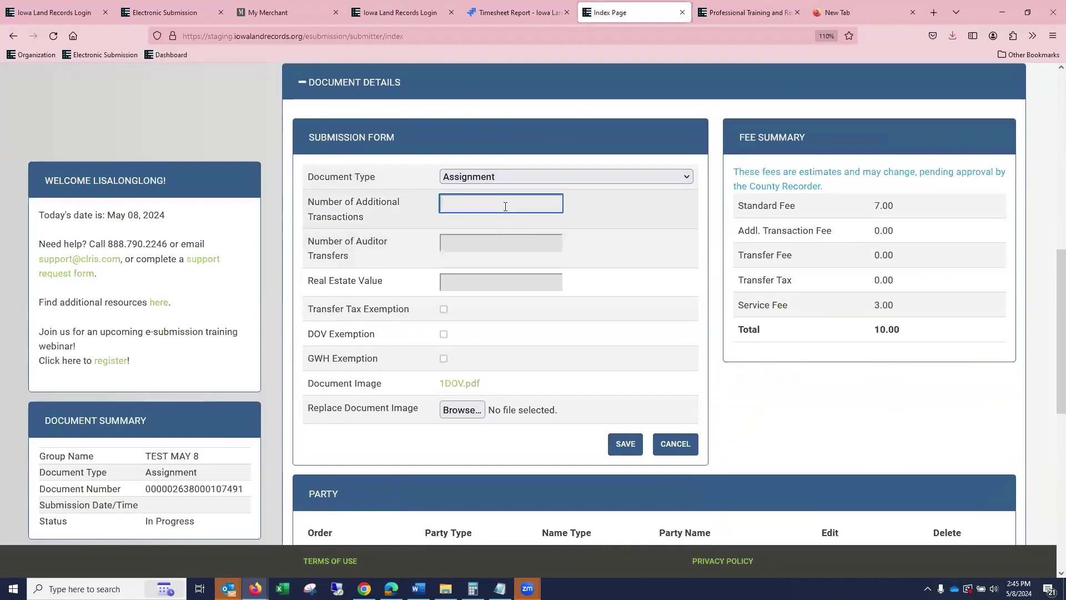
text(2)
click(627, 449)
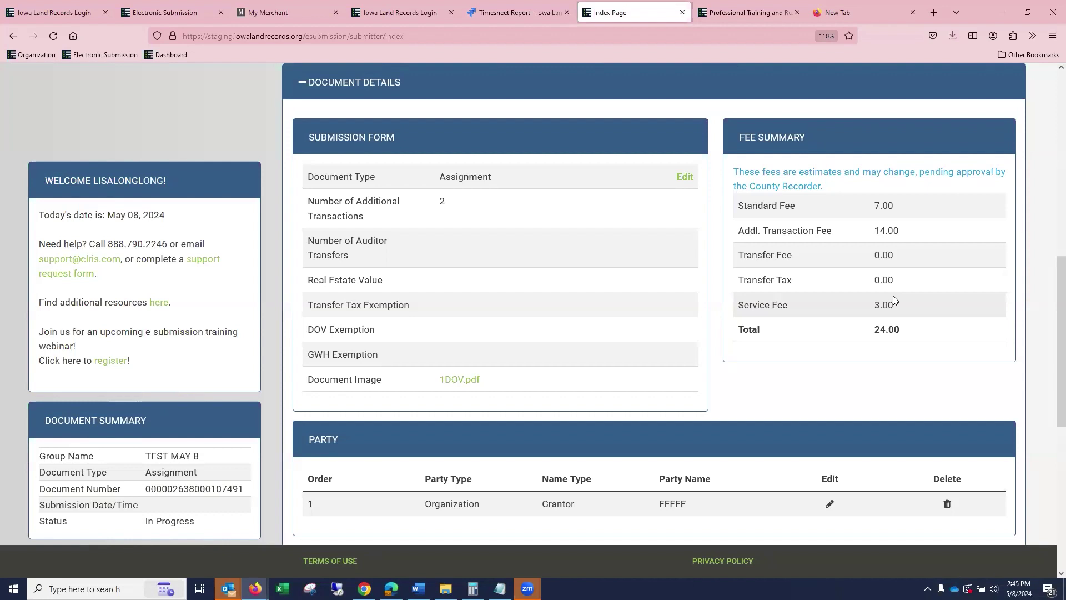
click(682, 177)
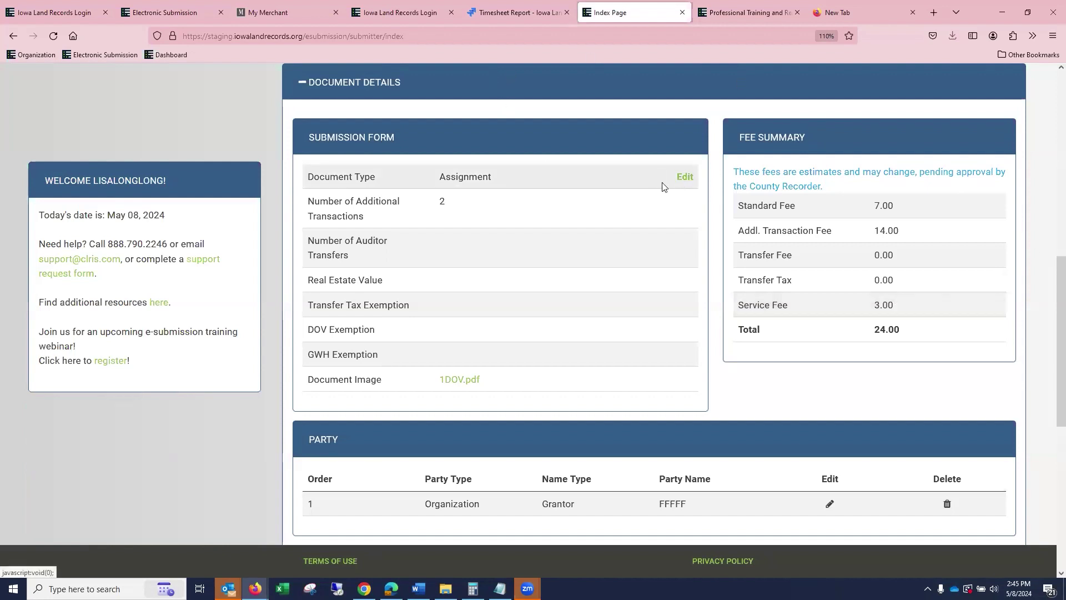
Set Document Type to Satisfaction of Mortgage with 1 additional transaction and save, giving fees of 17.00.
click(565, 177)
scroll(615, 291, down, 9)
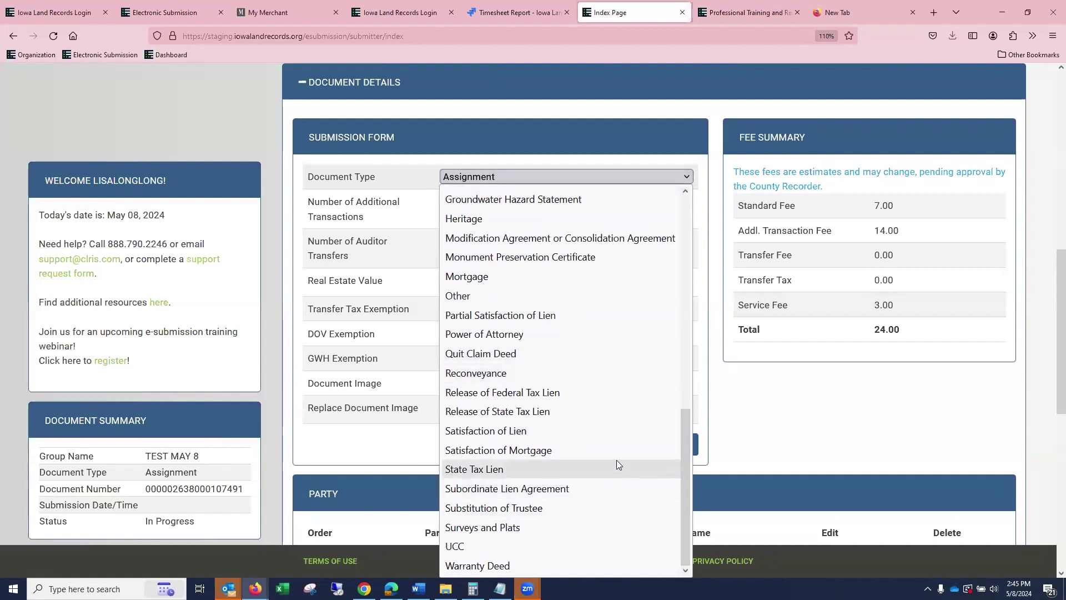
click(600, 449)
key(Tab)
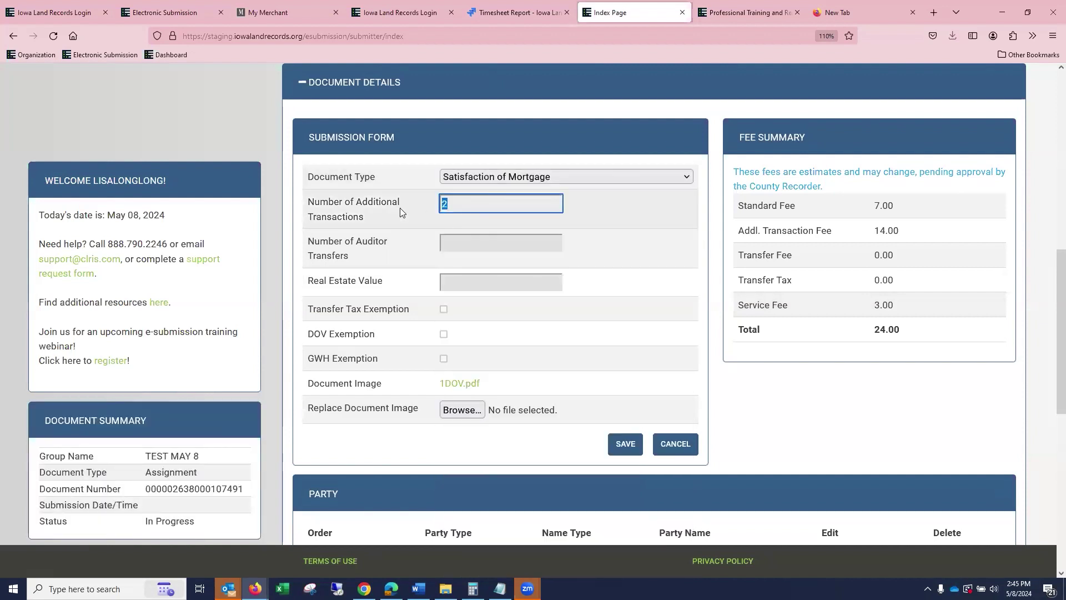
text(1)
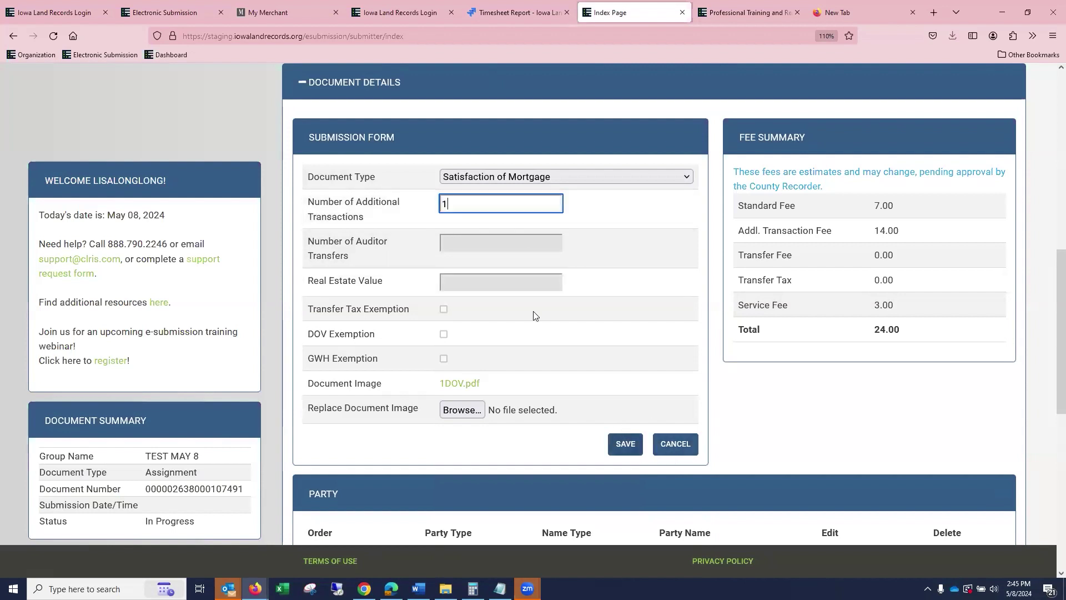
click(623, 445)
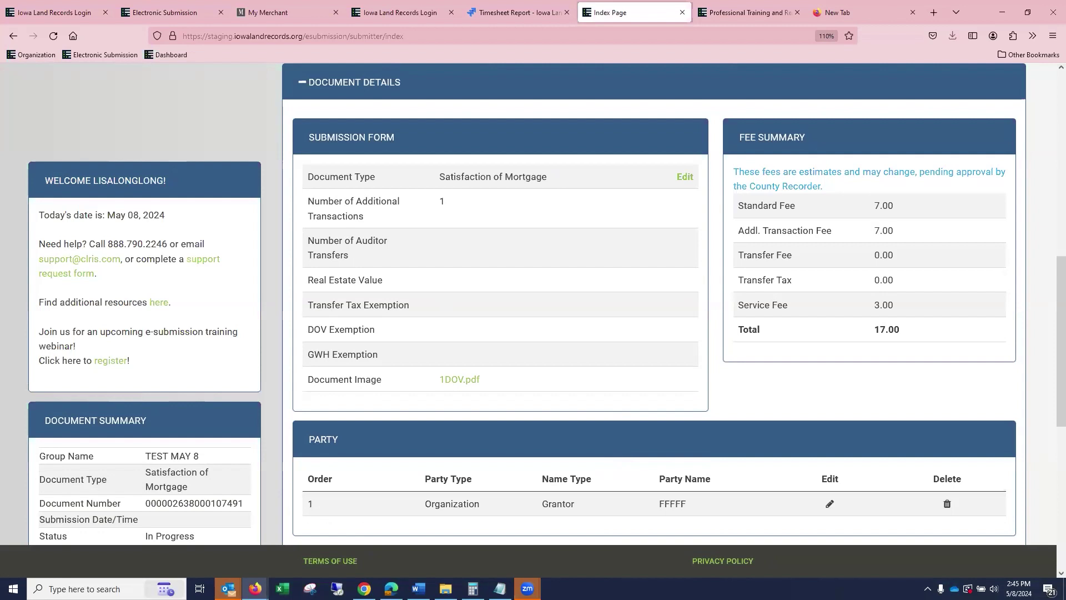
Bring up Word's recent documents list from the taskbar and dismiss it.
mouse_move(419, 589)
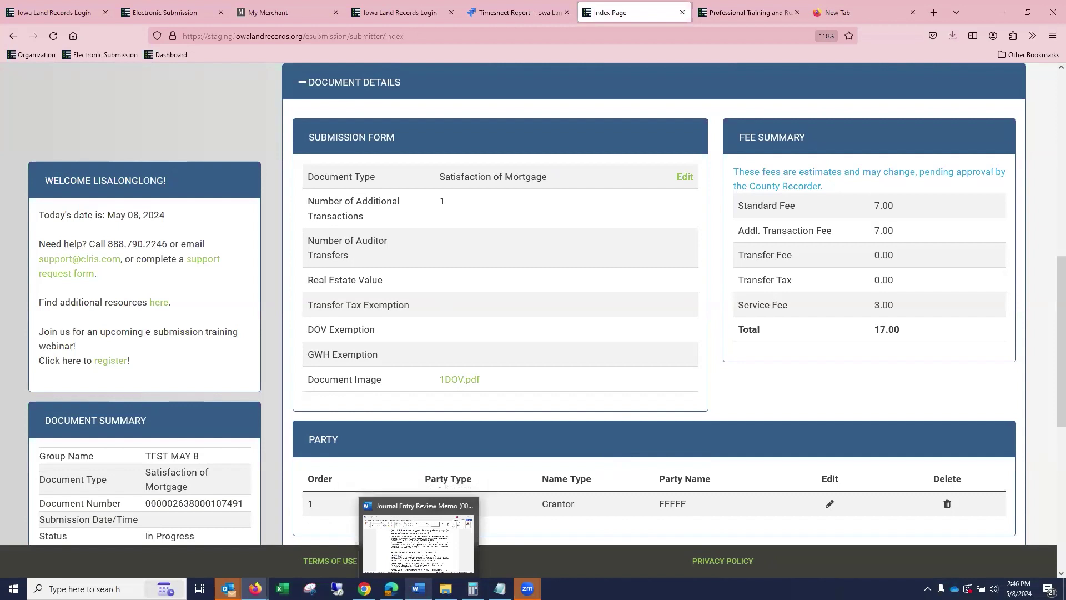
right_click(419, 588)
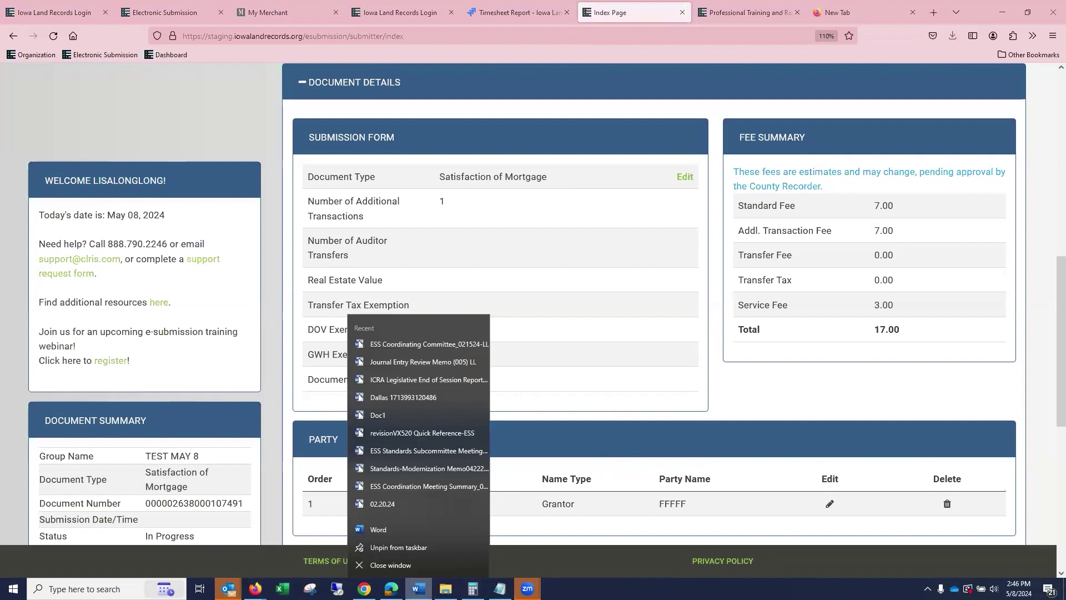
click(527, 589)
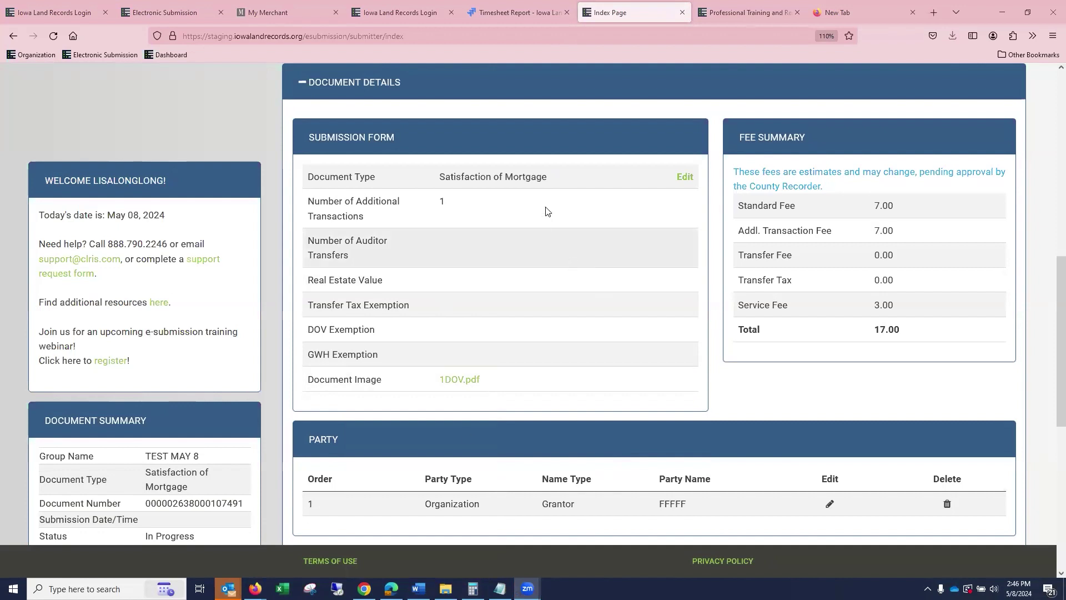
Write and save a greeting to the recorder asking them to count the additional transactions.
scroll(545, 206, down, 7)
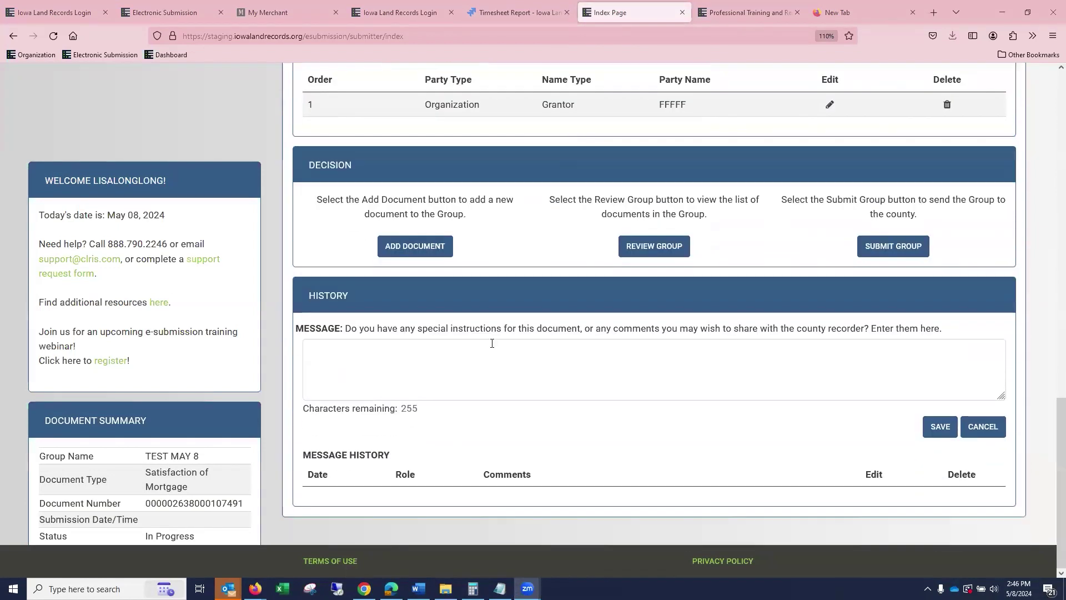
click(434, 357)
text(HELLO)
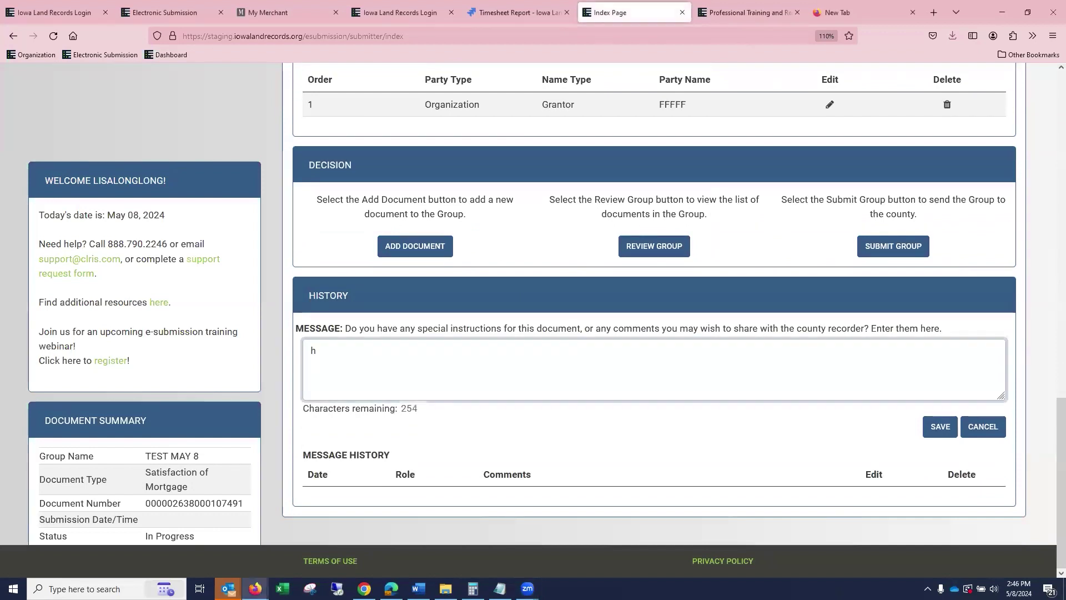
text( JAYNC)
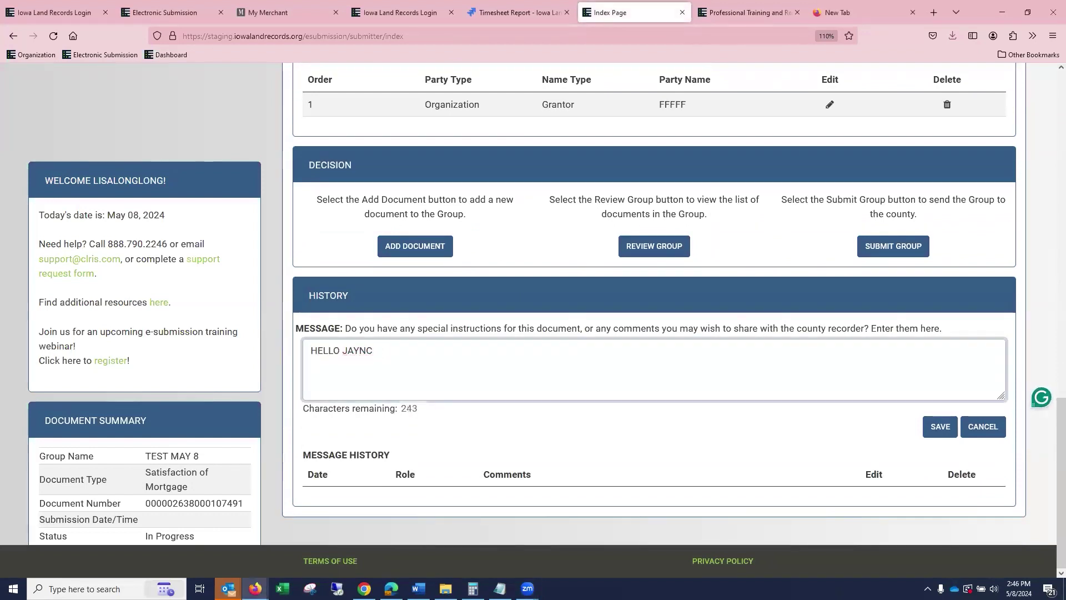
key(BackSpace)
text(E...HOPE YOU ARE WE)
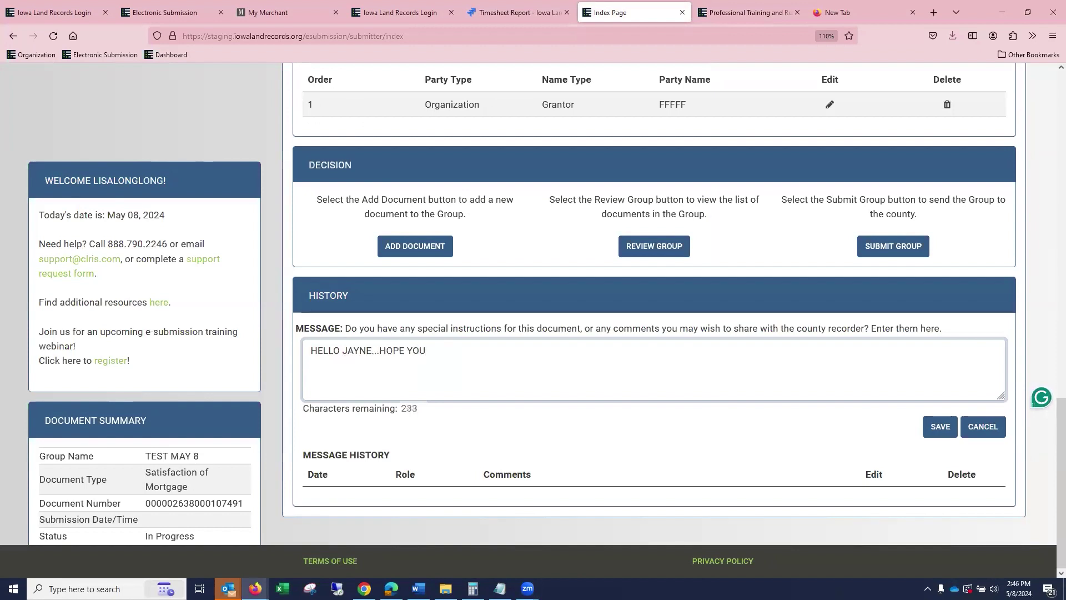
key(BackSpace)
key(BackSpace)
text(;;/)
key(BackSpace)
key(BackSpace)
text(LL. pL)
key(BackSpace)
key(BackSpace)
text(PLEASE CONT)
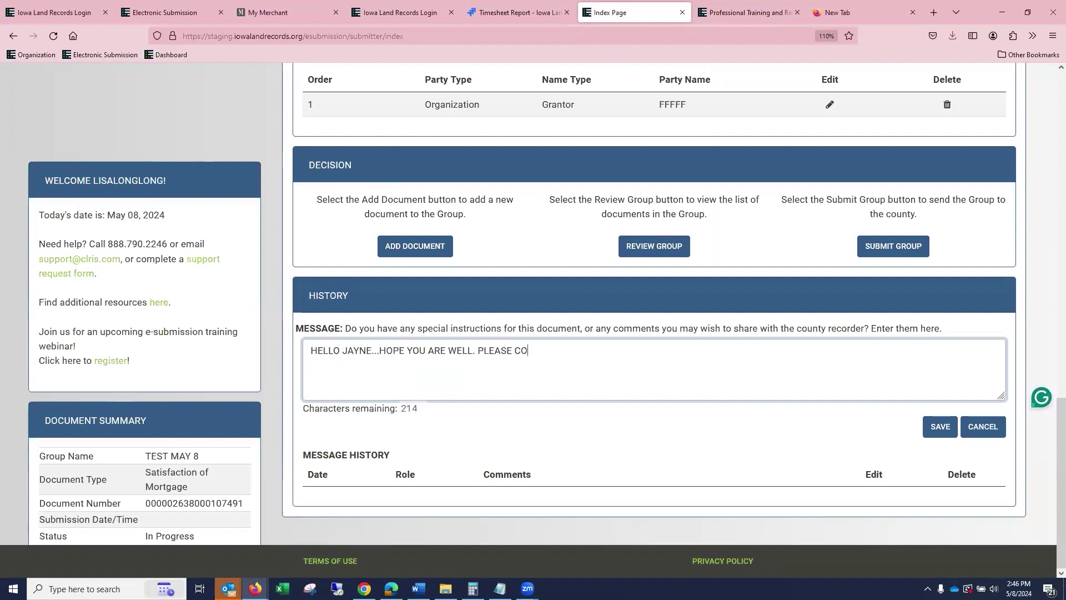
key(BackSpace)
key(BackSpace)
text(UNT MY ADDITIONAL TRAN)
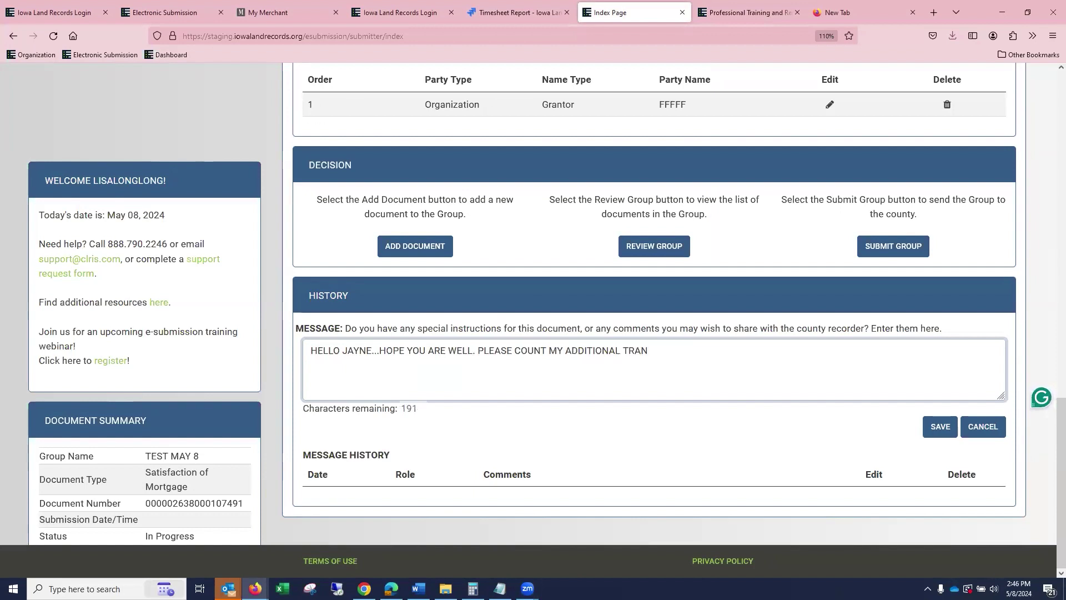
text(SACTIONS. THANKS II)
key(BackSpace)
key(BackSpace)
text(LL)
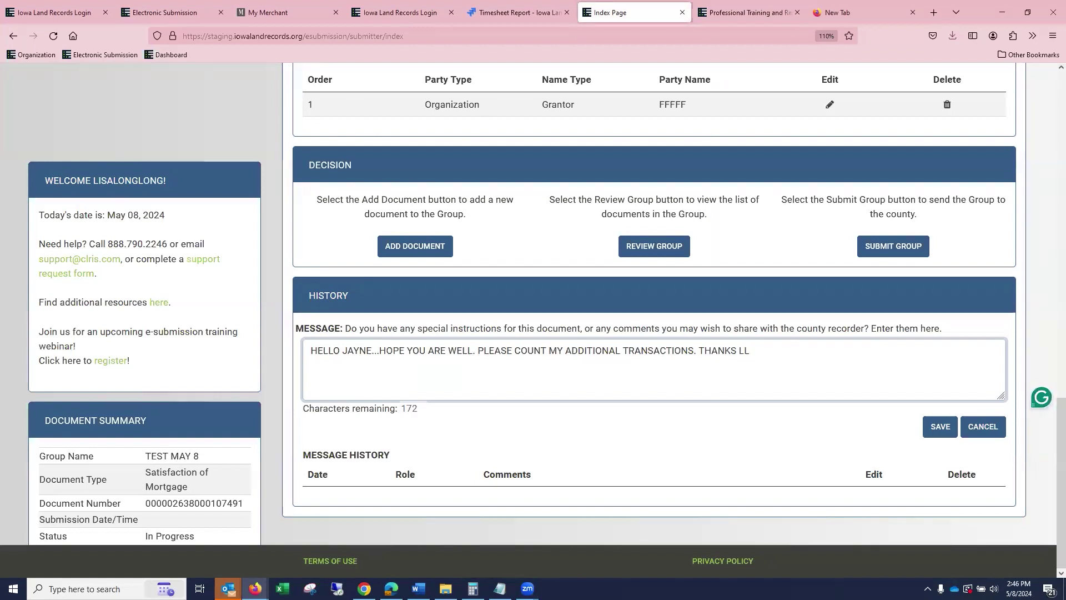
click(933, 426)
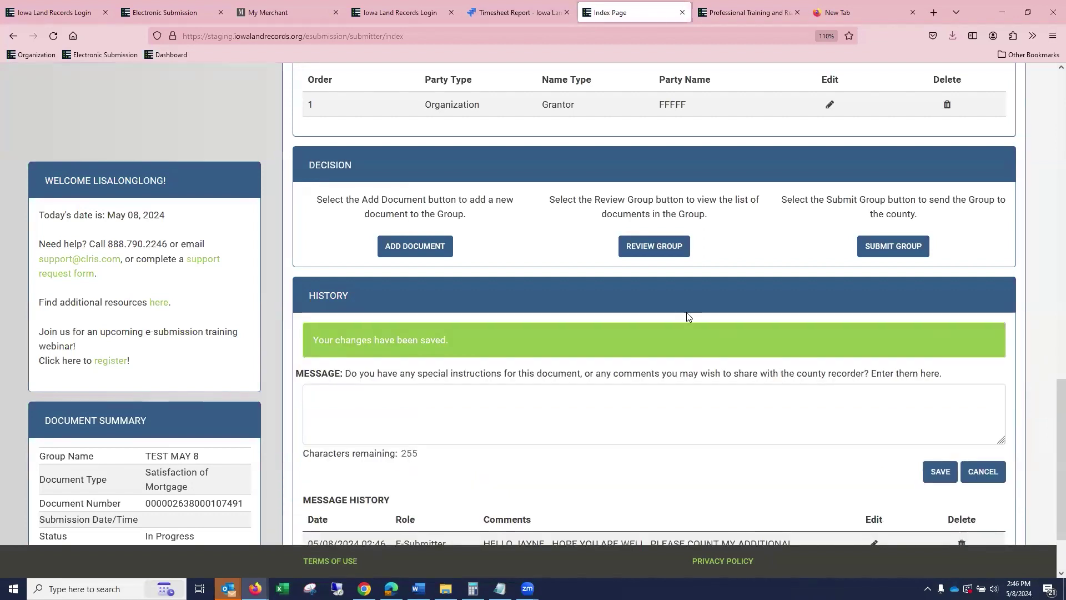
Open the saved message from the history row for editing, then delete it.
scroll(688, 317, down, 3)
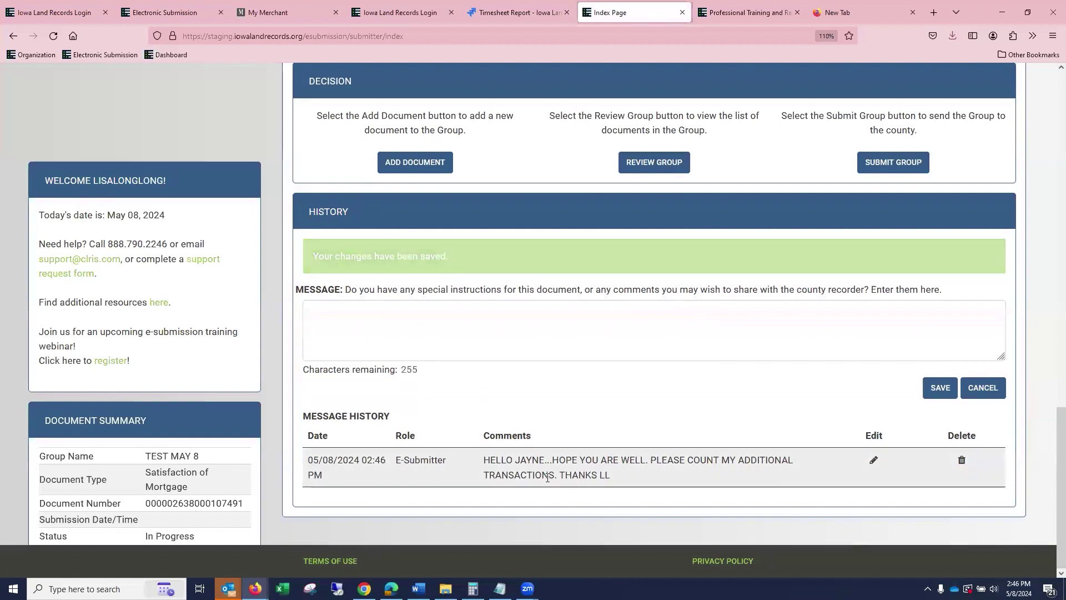
click(874, 461)
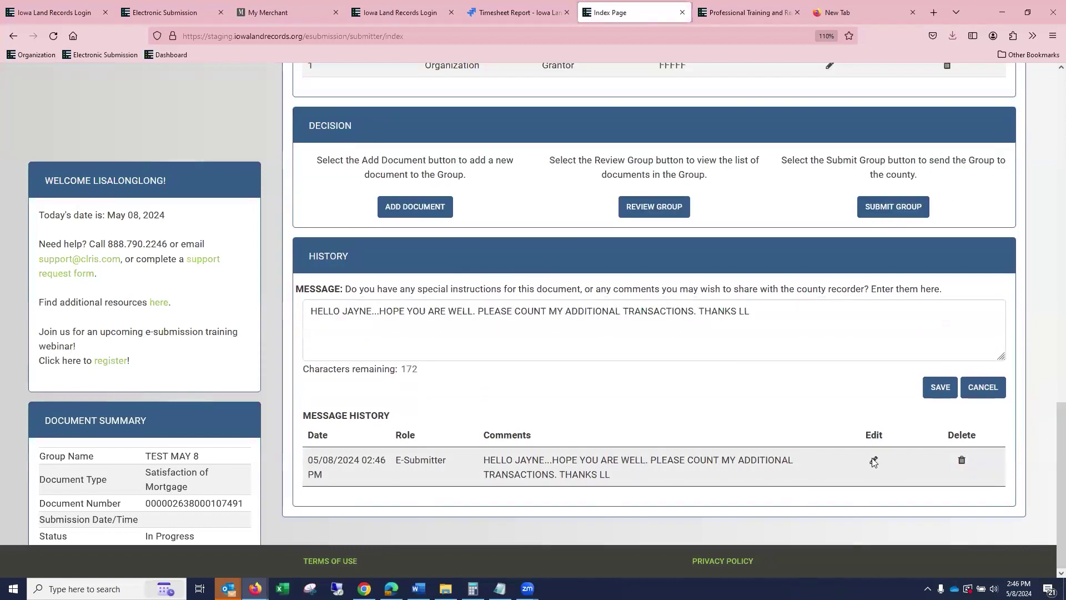
click(961, 460)
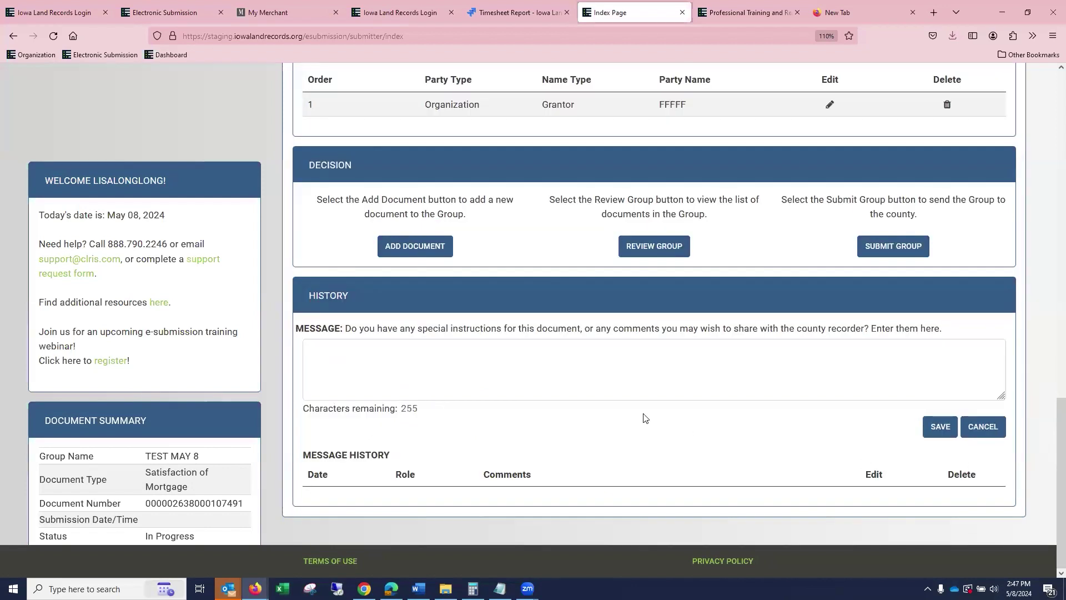
Save a one-line hello greeting addressed to the recorder as the new message.
click(570, 367)
text(JH)
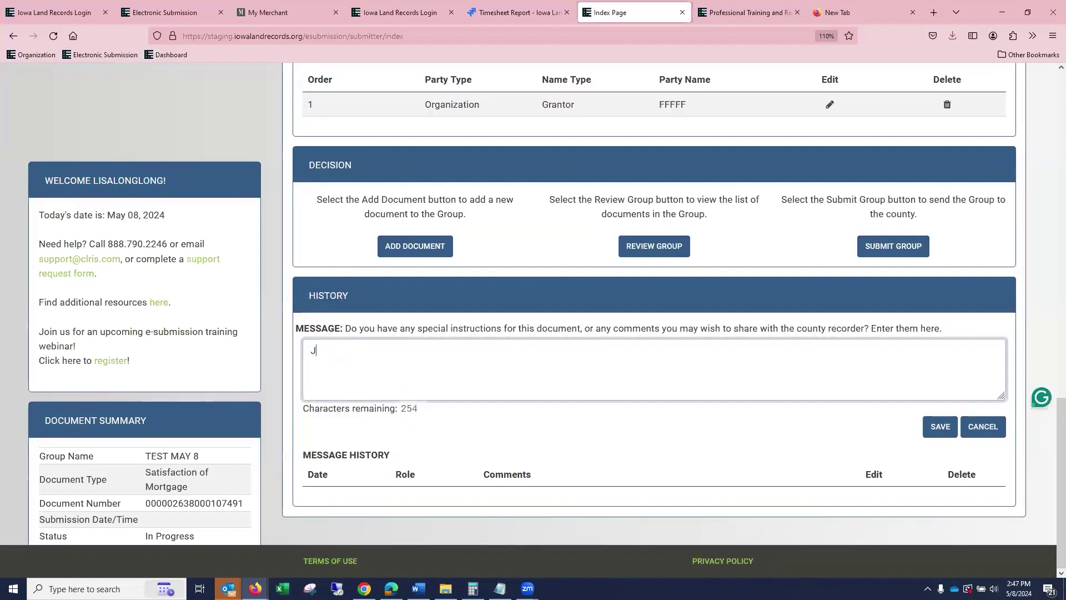
key(BackSpace)
key(BackSpace)
text(JE)
key(BackSpace)
text(EU)
key(BackSpace)
key(BackSpace)
key(BackSpace)
text(HELLO JAYNCE)
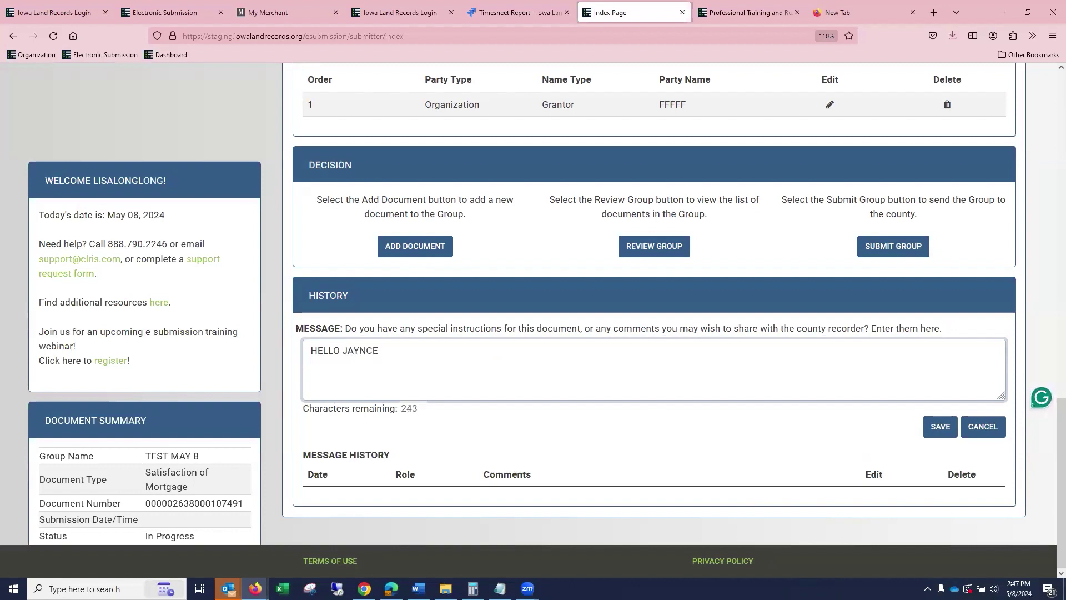
key(BackSpace)
key(BackSpace)
text(E!)
click(941, 426)
scroll(802, 411, down, 3)
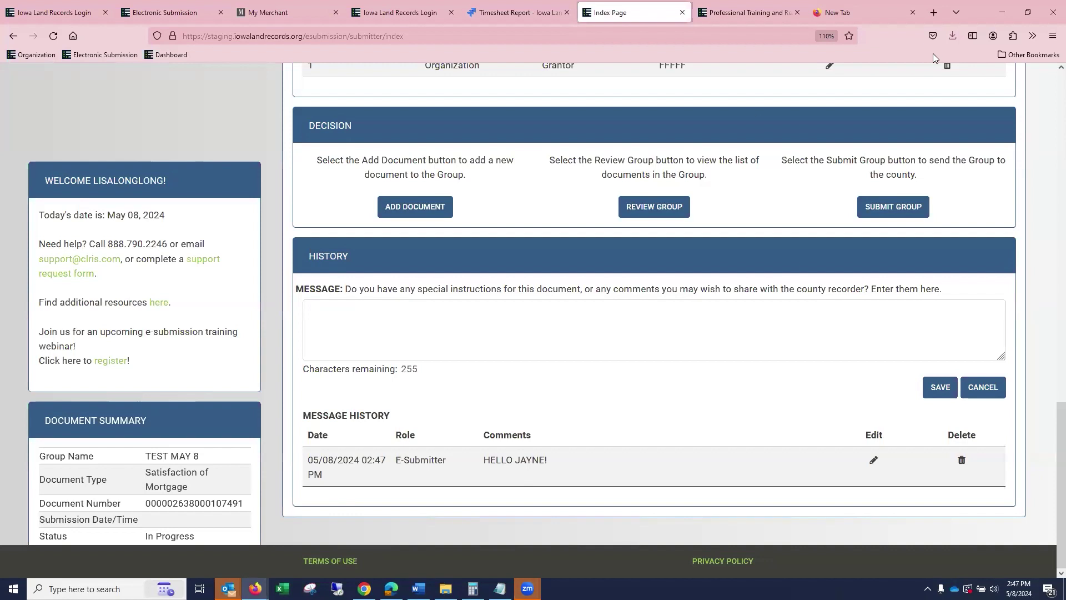
Log in on the production Login tab with the account username and Firefox's saved password.
click(46, 8)
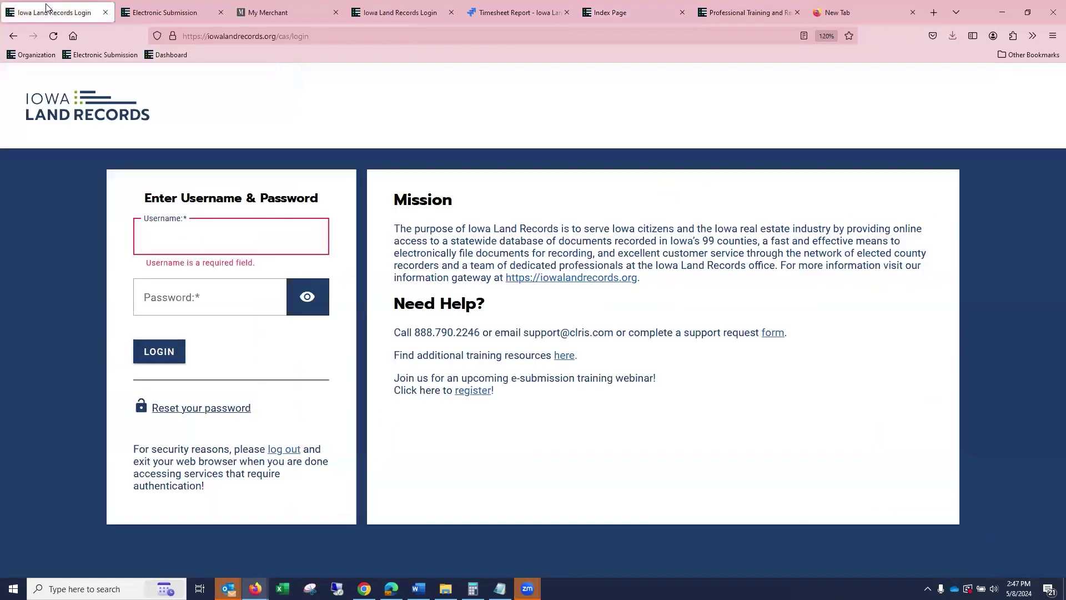
click(226, 225)
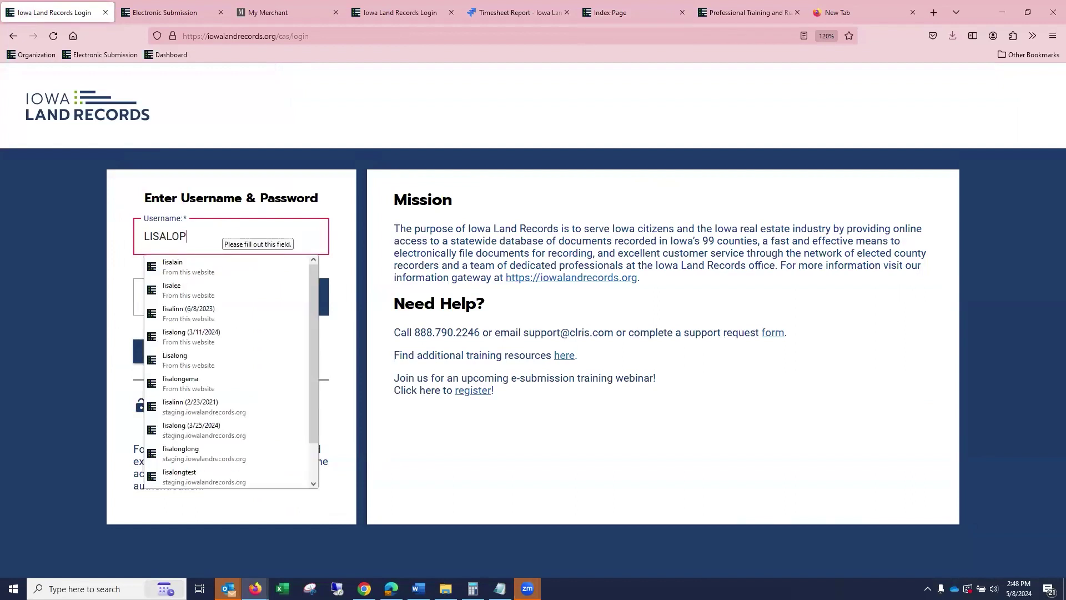
text(NG)
key(Tab)
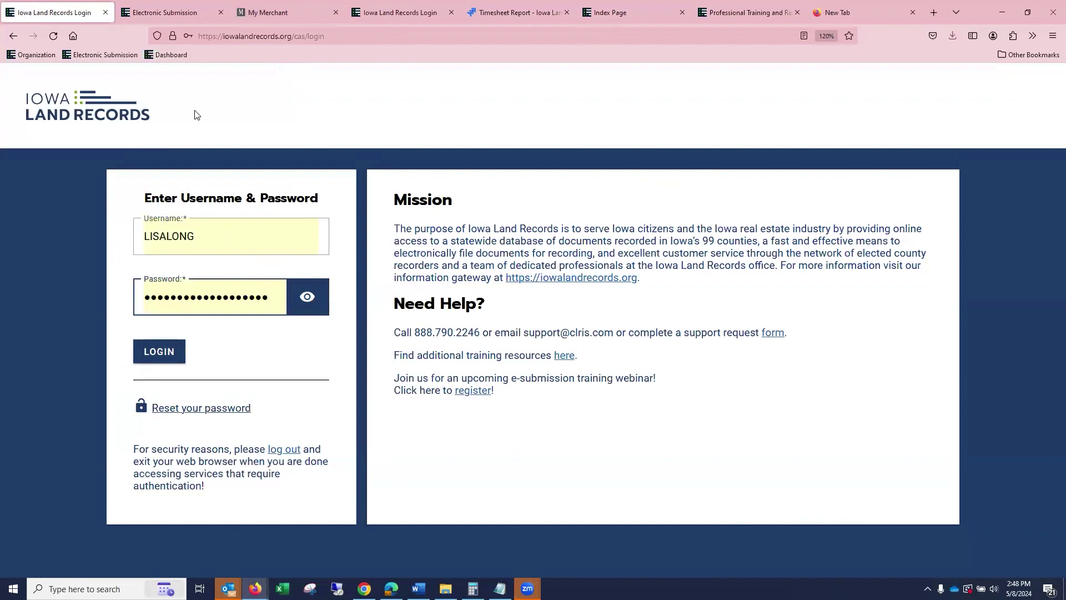
click(158, 352)
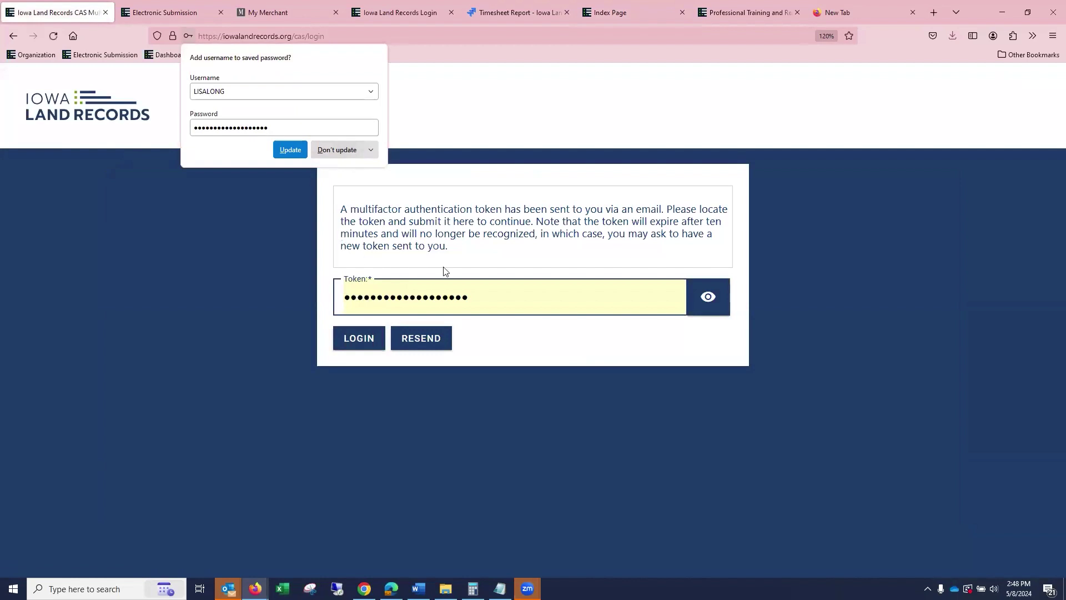
drag(486, 295, 289, 306)
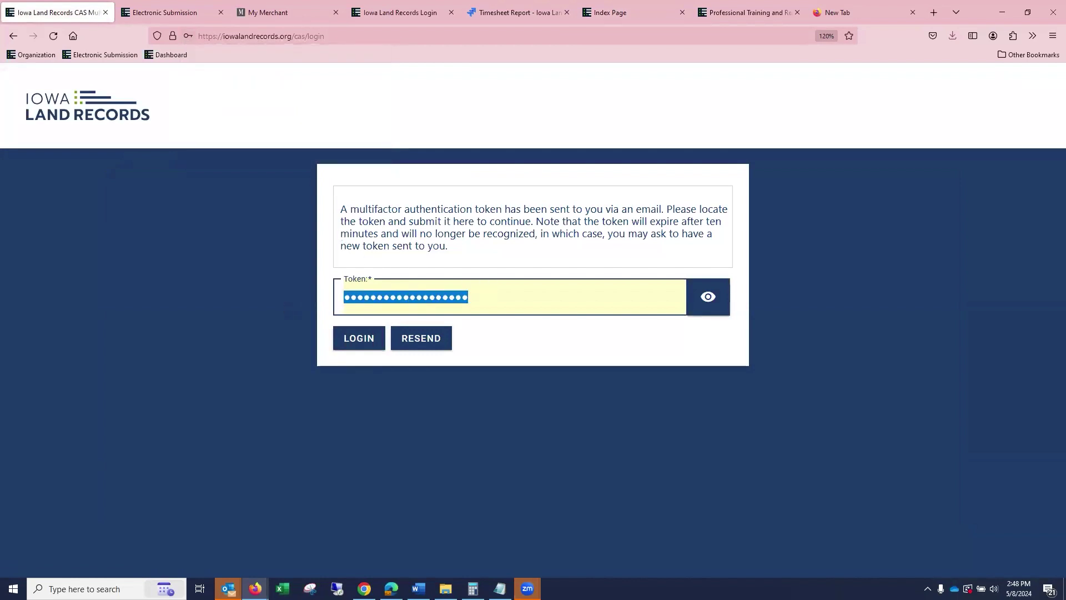
Replace the autofilled token with the six-character emailed token and submit the login.
key(BackSpace)
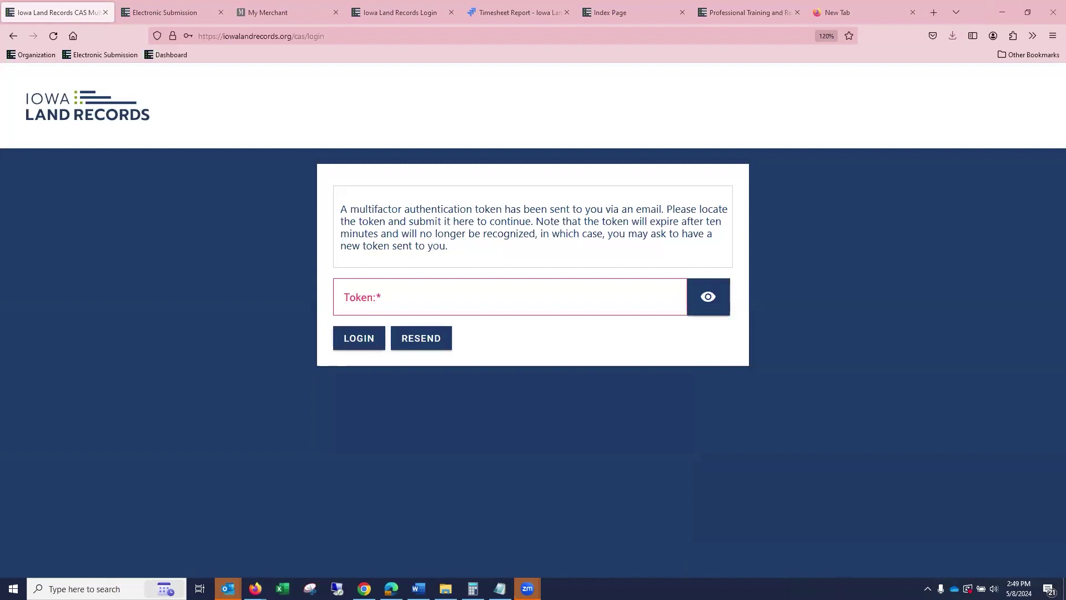
click(565, 300)
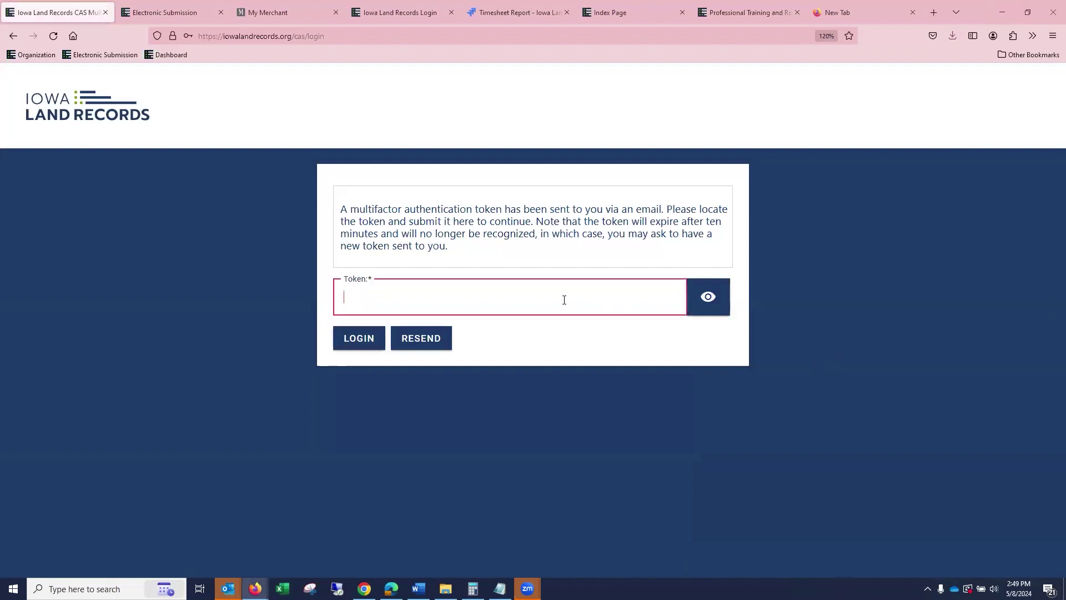
text(••••••)
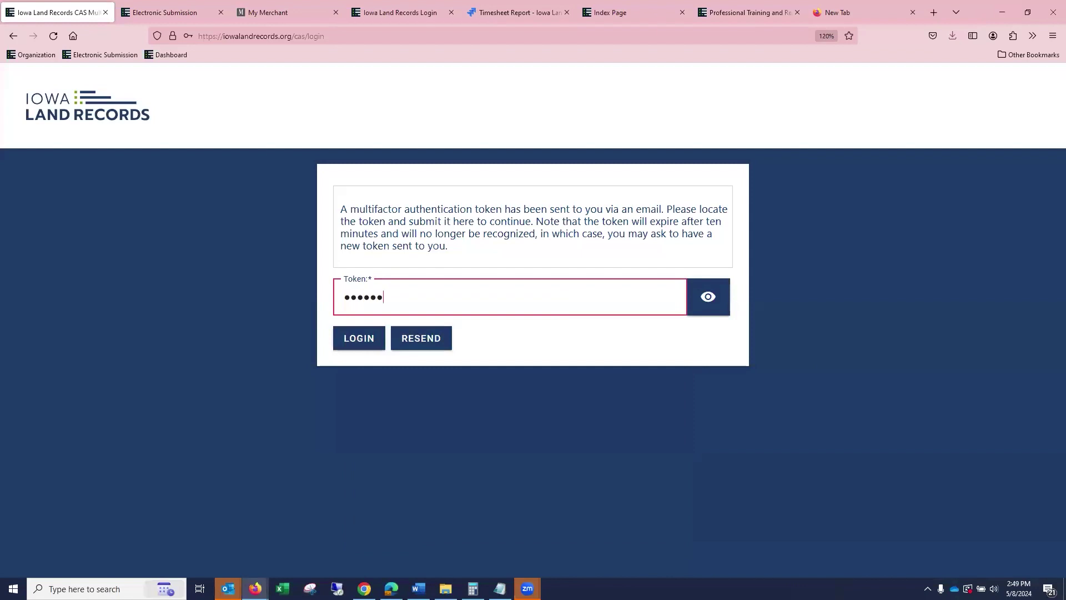
click(359, 340)
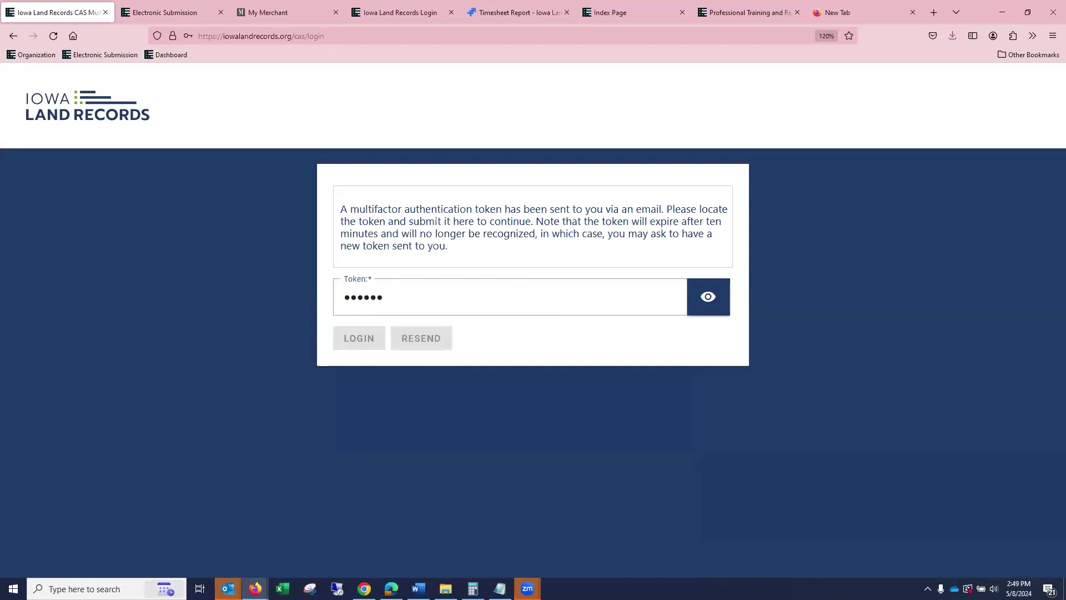
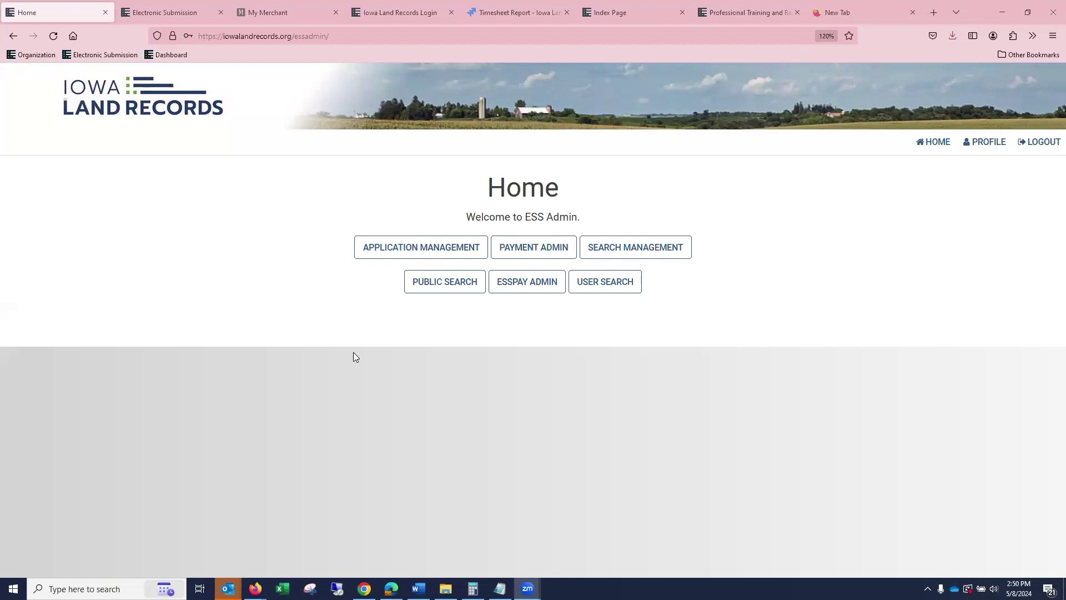
Leave the ESS Admin e-submission index for Public Search and start a Name Search by person name.
click(642, 16)
scroll(736, 219, up, 10)
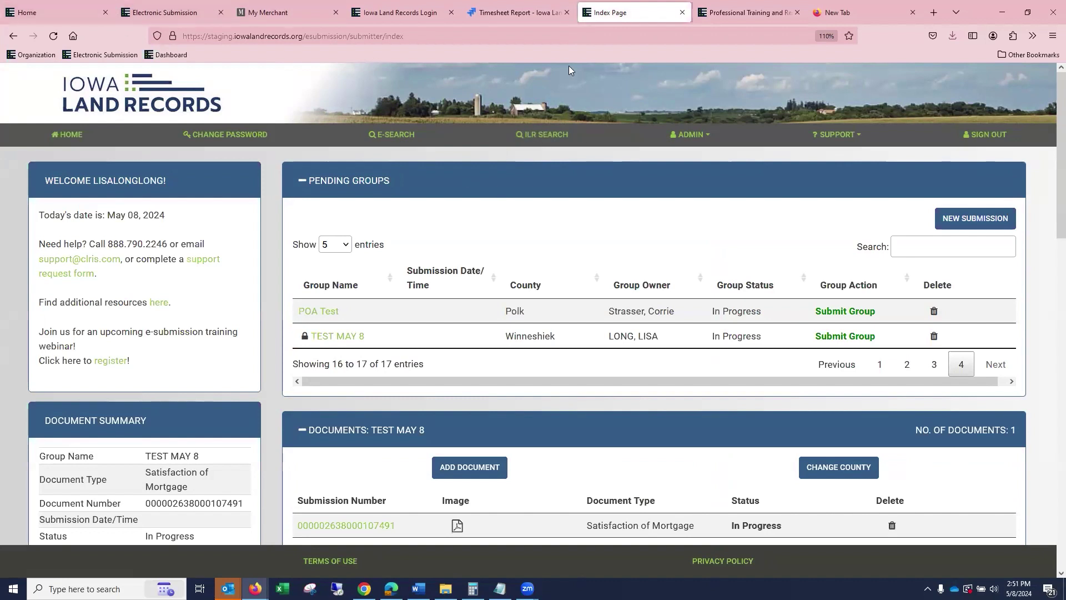
click(77, 8)
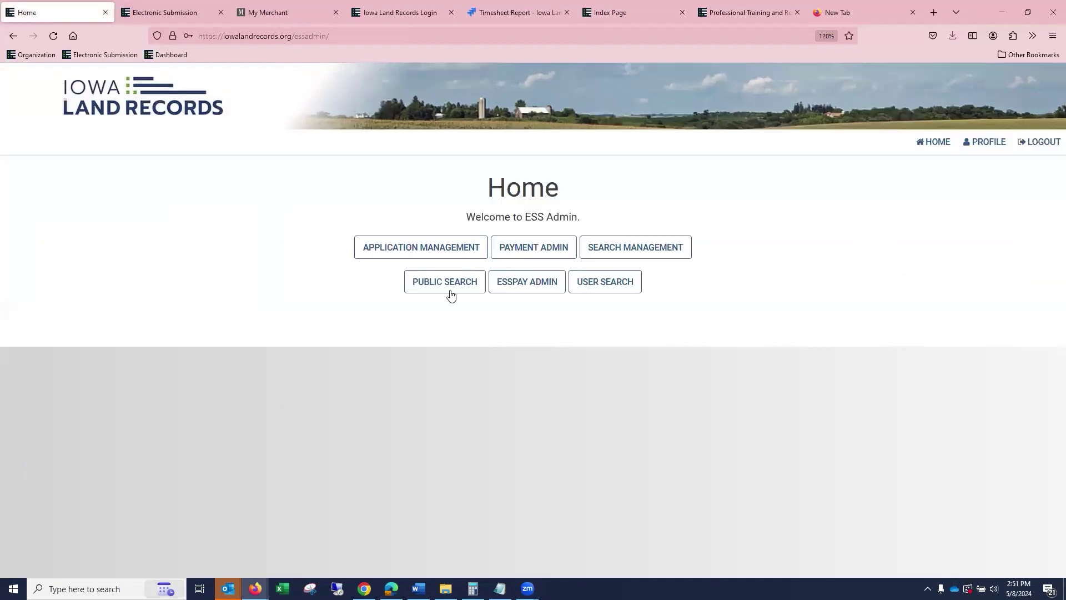
click(450, 293)
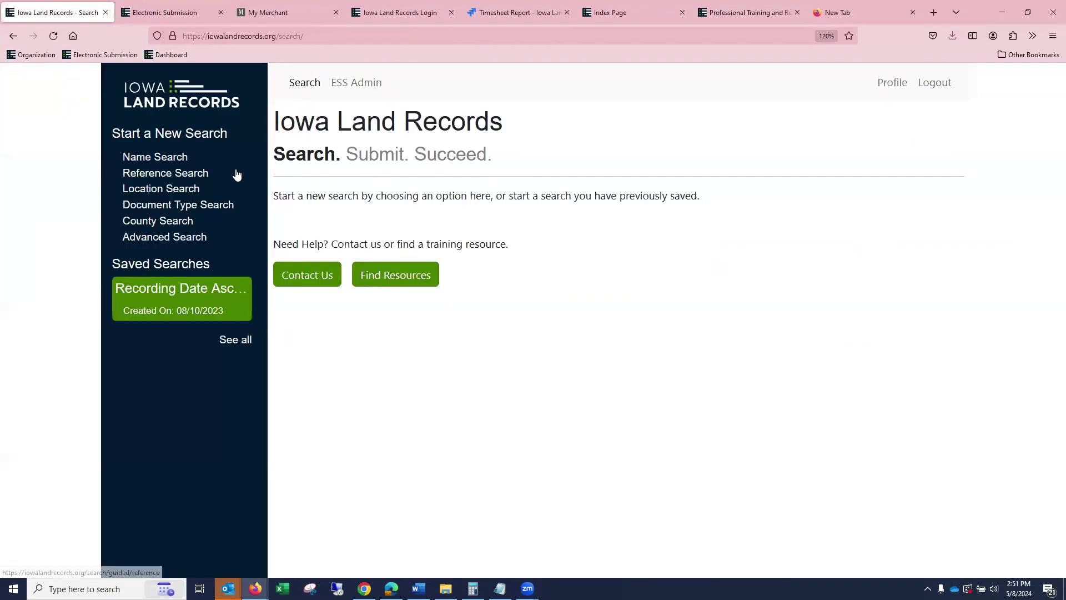
click(175, 160)
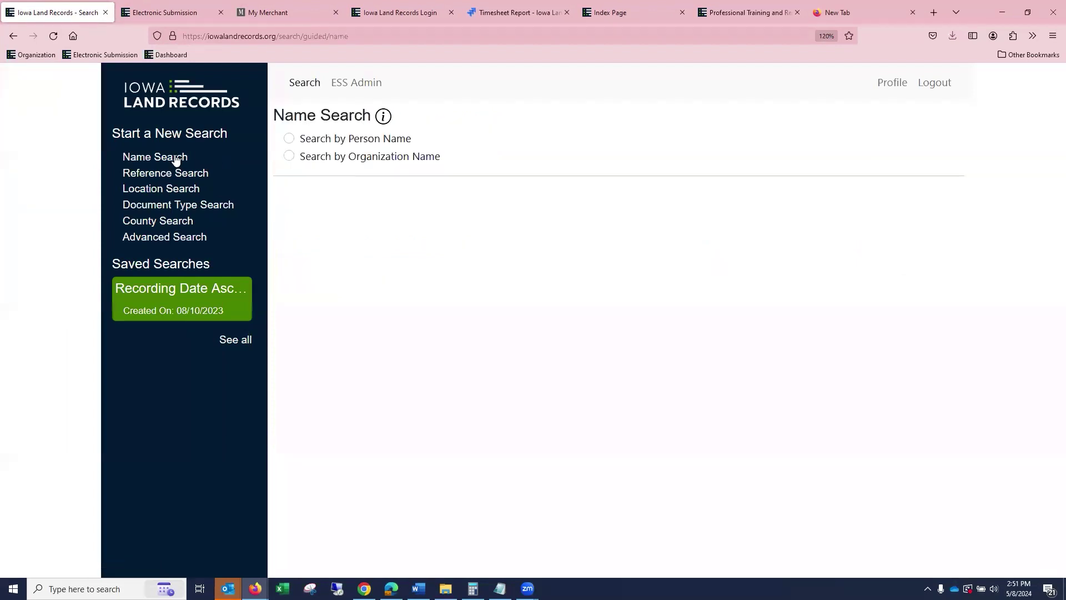
click(326, 142)
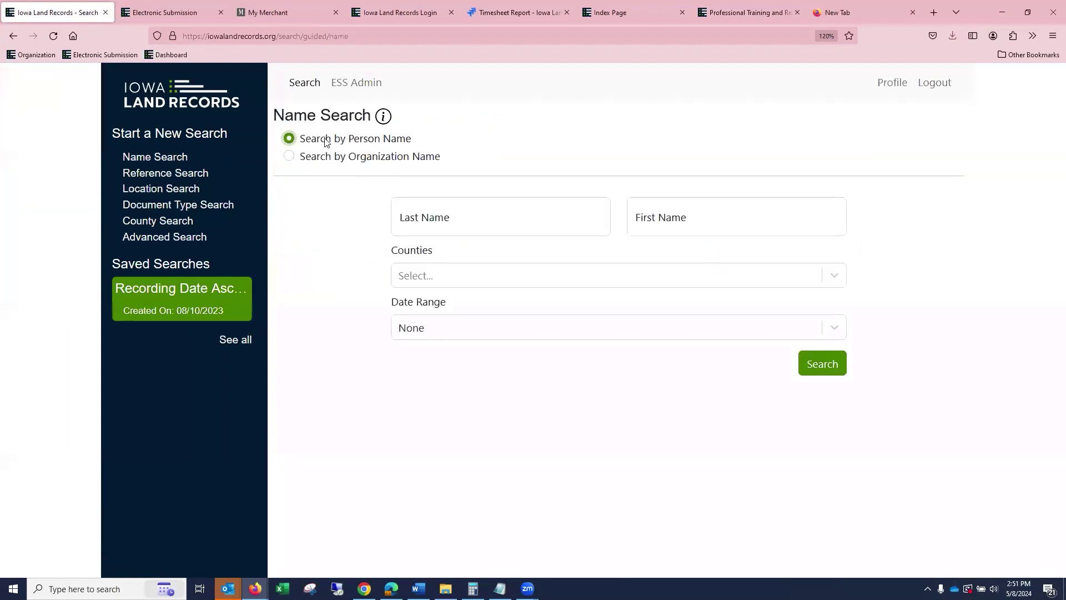
Enter the person's last name and first name, accepting the matching first-name suggestion.
click(433, 205)
text(fd)
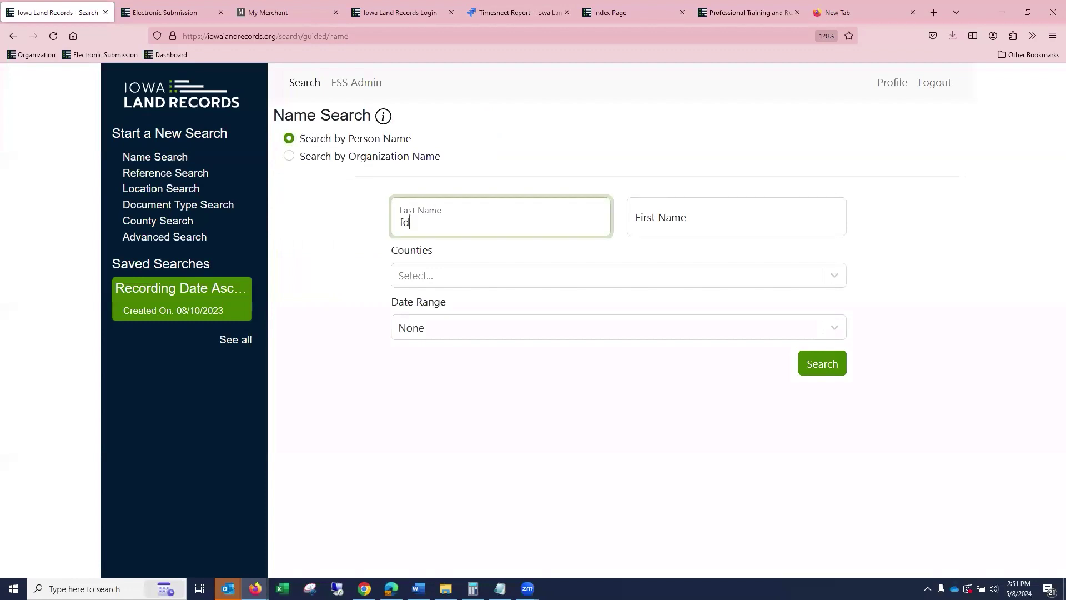
text(un)
key(BackSpace)
key(BackSpace)
key(BackSpace)
key(BackSpace)
text(dun)
key(BackSpace)
key(BackSpace)
key(BackSpace)
text(DHU)
key(BackSpace)
key(BackSpace)
key(Tab)
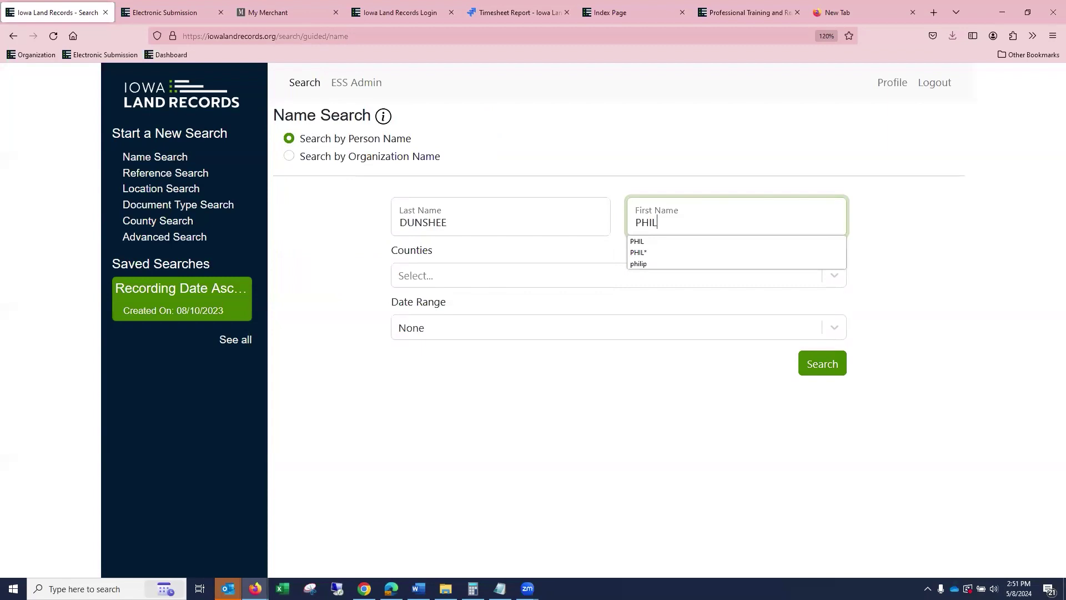
click(639, 242)
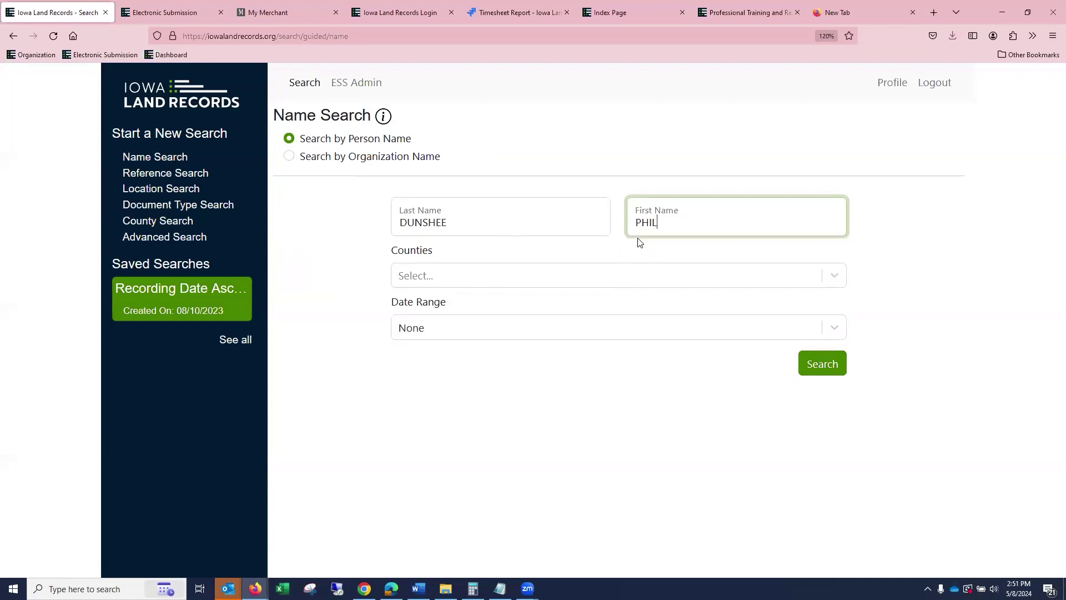
Choose Polk county and a Custom date range starting 01/01/2000.
click(405, 277)
text(POL)
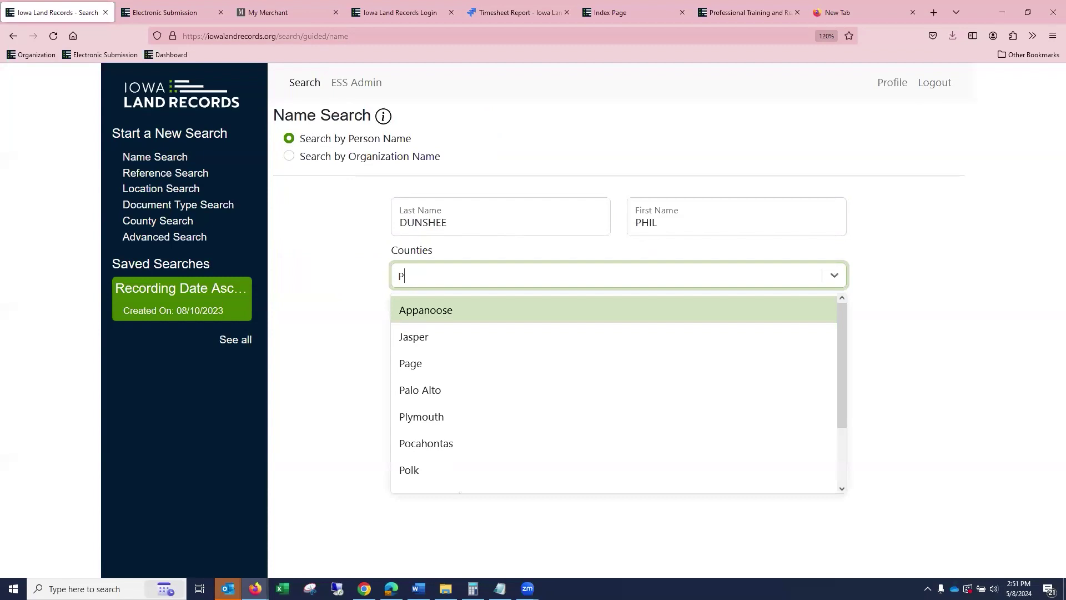
click(421, 310)
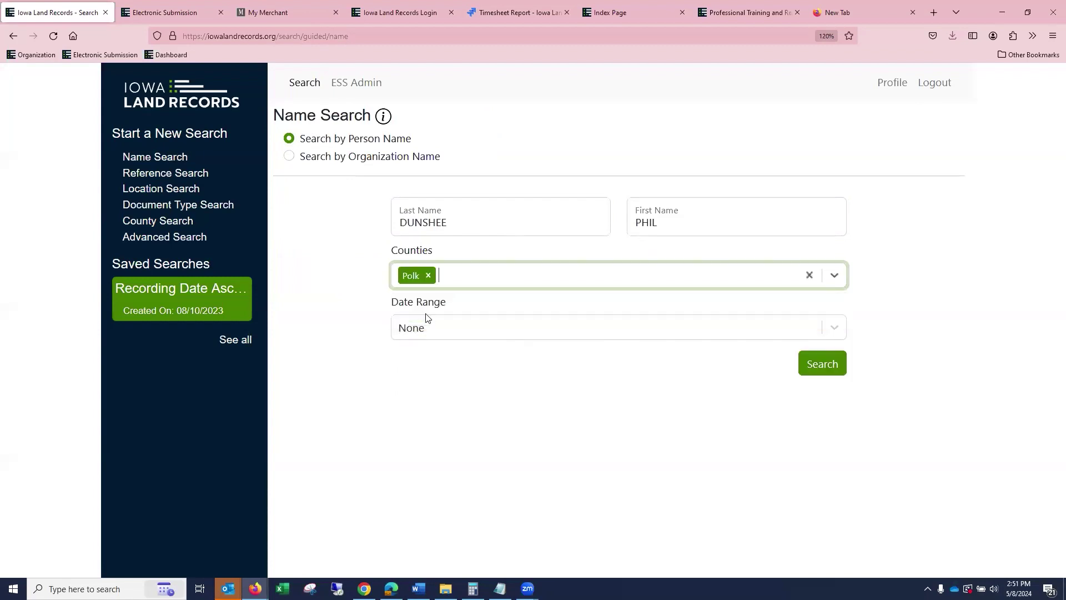
click(429, 328)
scroll(462, 519, down, 1)
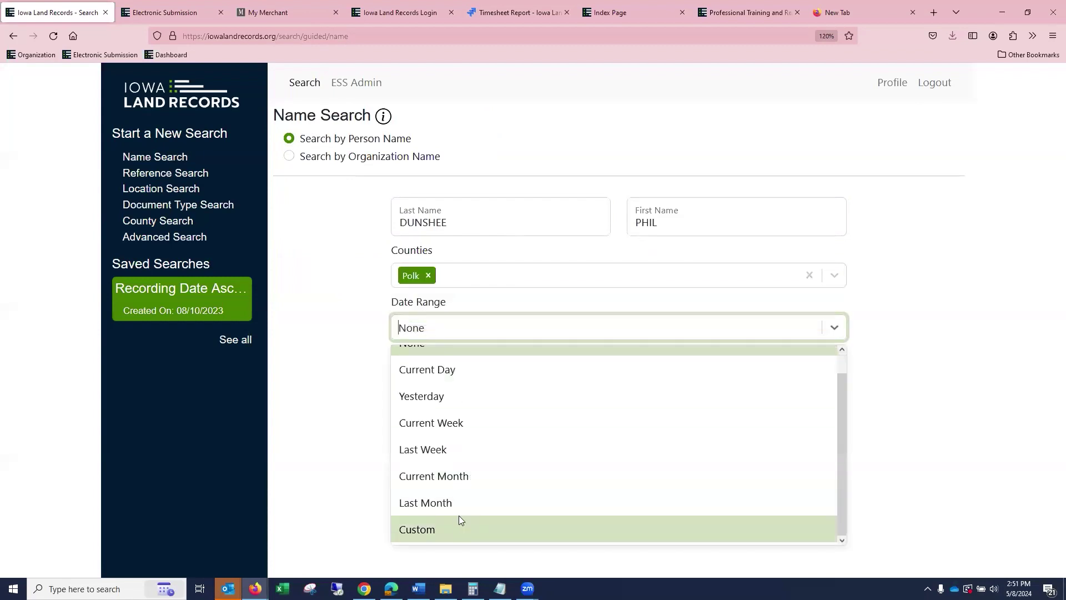
click(460, 519)
click(416, 376)
text(010120)
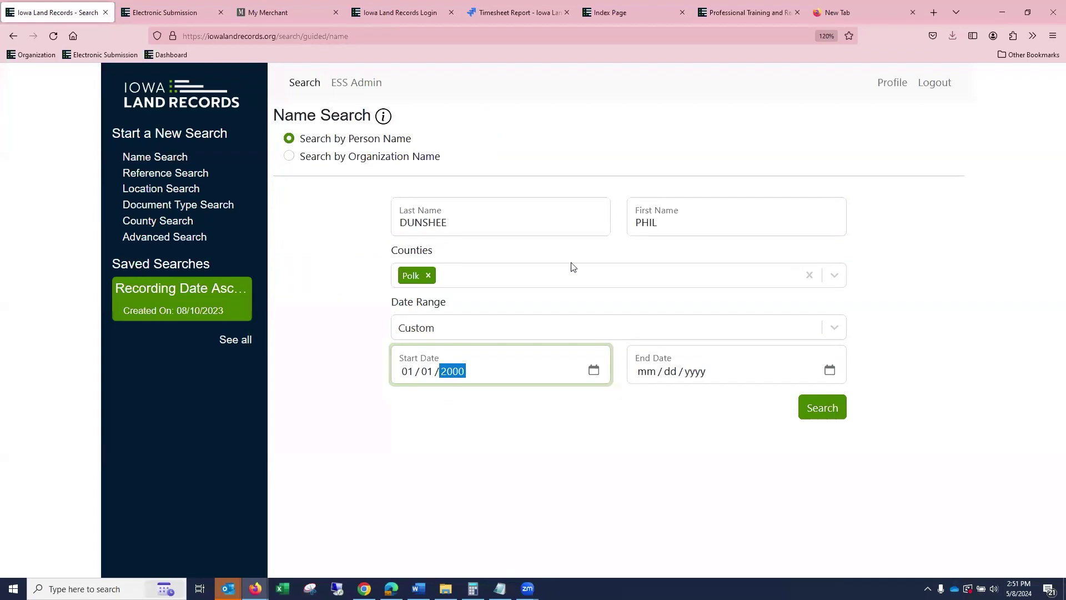
click(443, 426)
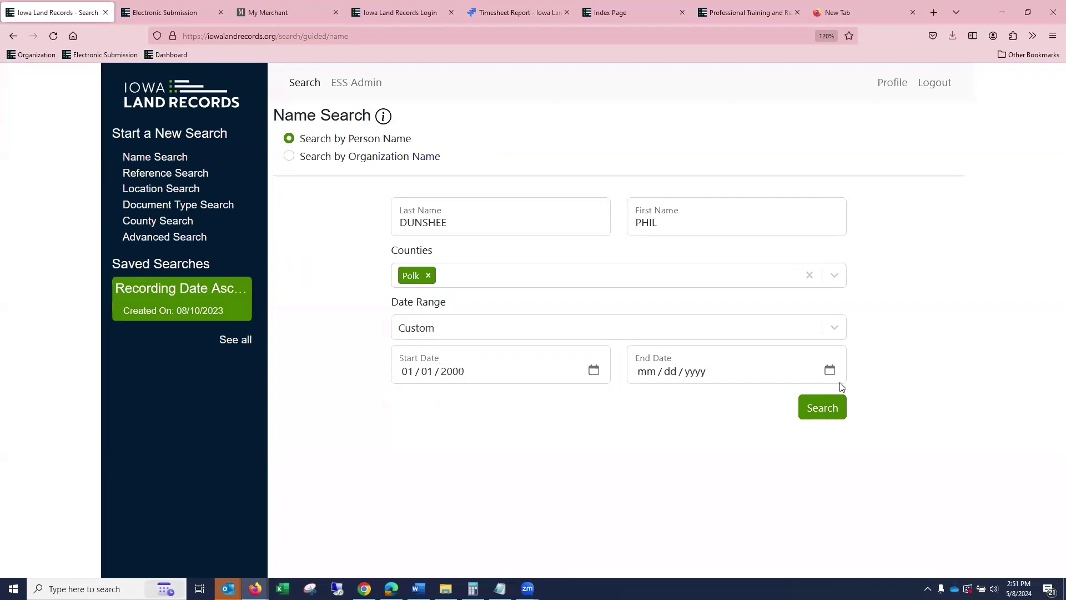
Run the name search and display 100 results per page.
click(824, 414)
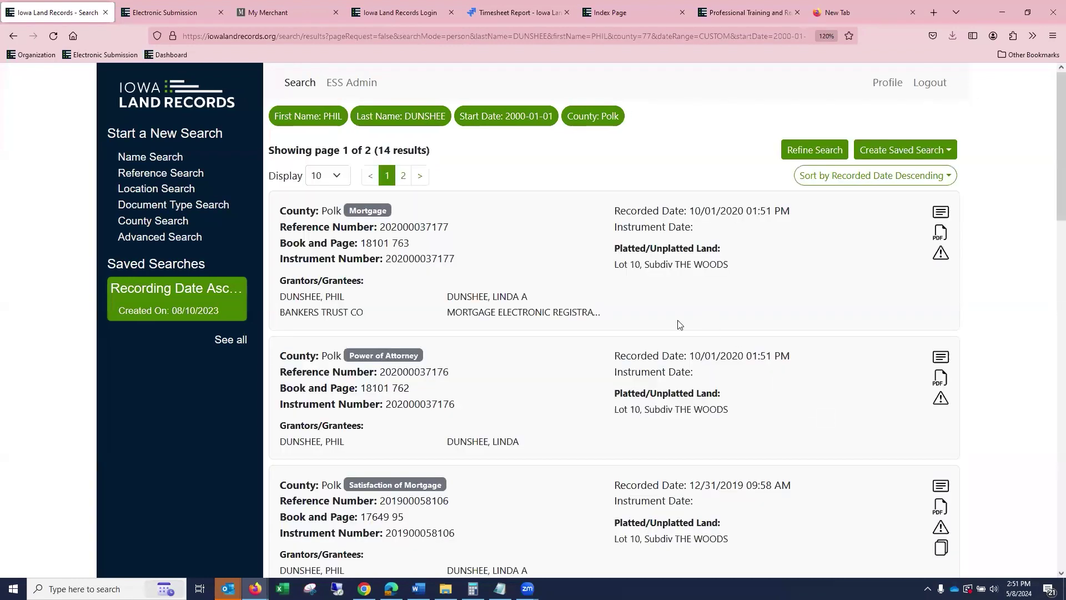
click(336, 177)
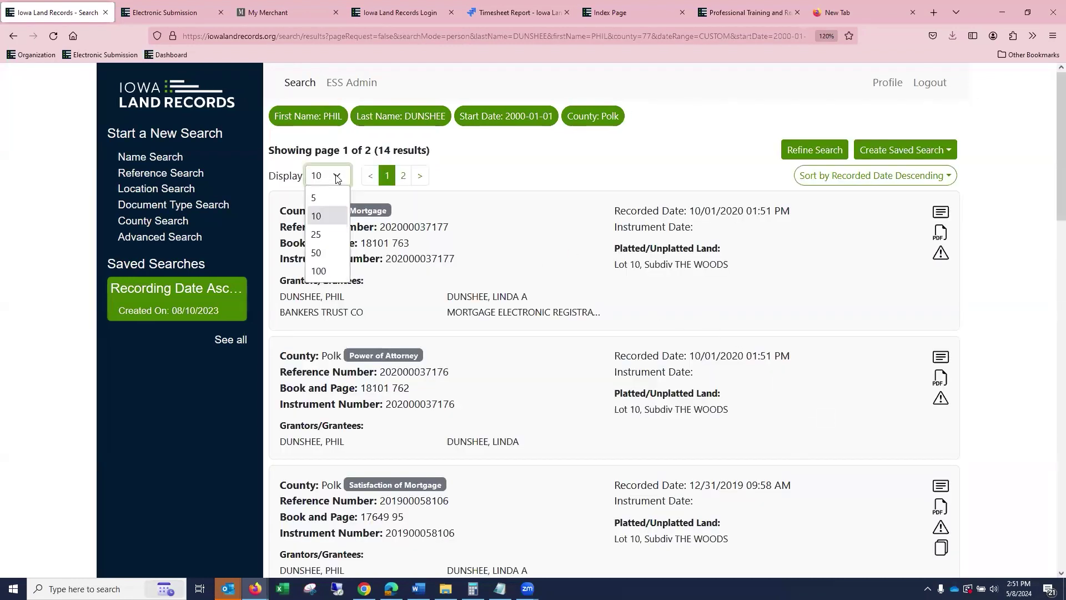
click(322, 271)
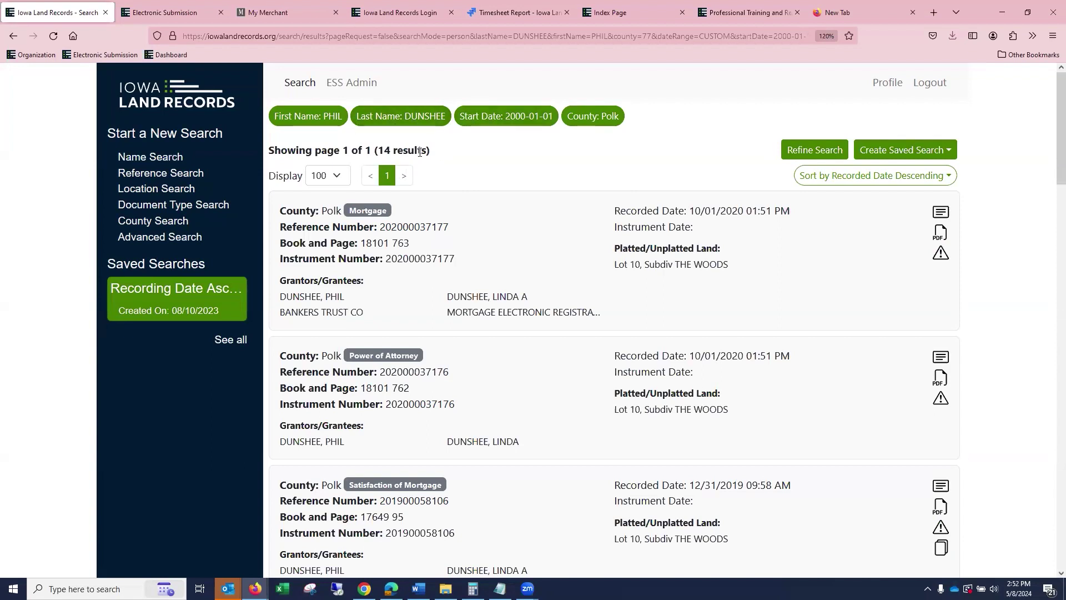
click(337, 177)
click(337, 178)
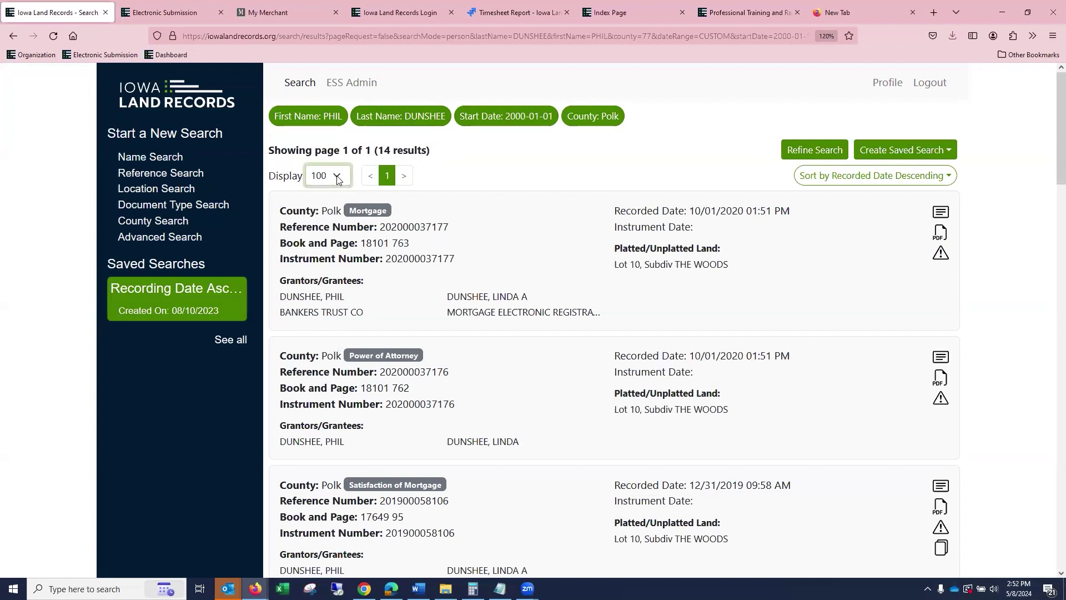
Sort the 14 results by recorded date Ascending, oldest from 10/26/2001 first.
click(839, 179)
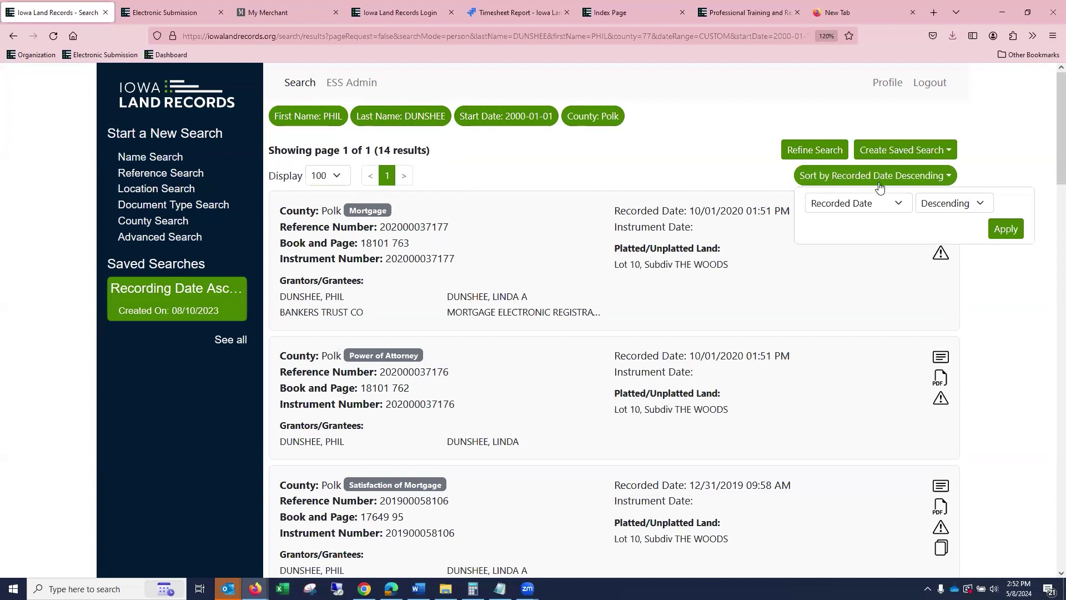
click(973, 203)
click(945, 221)
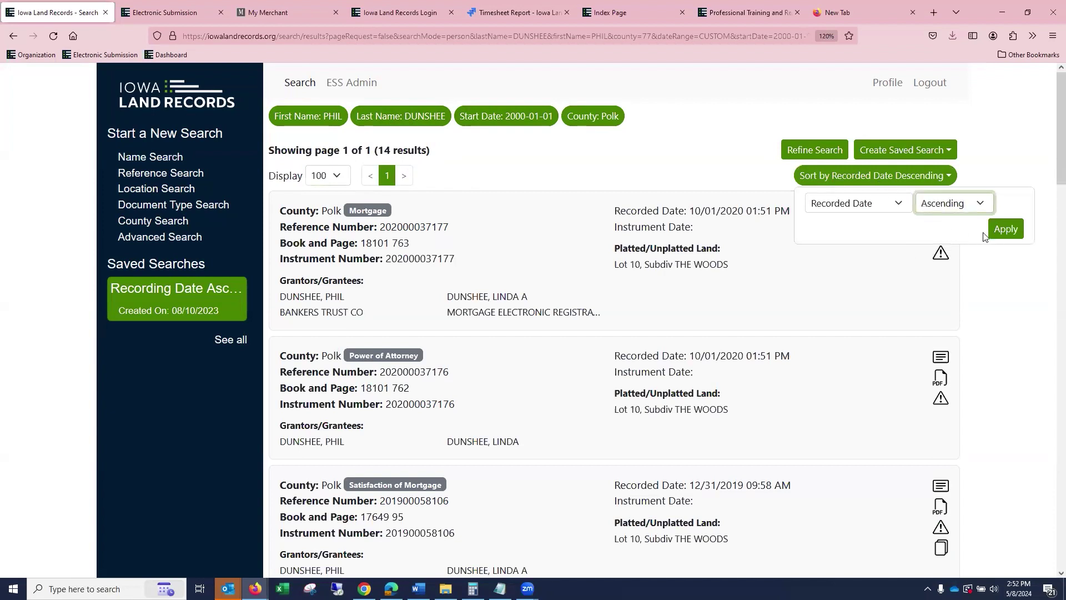
click(1007, 228)
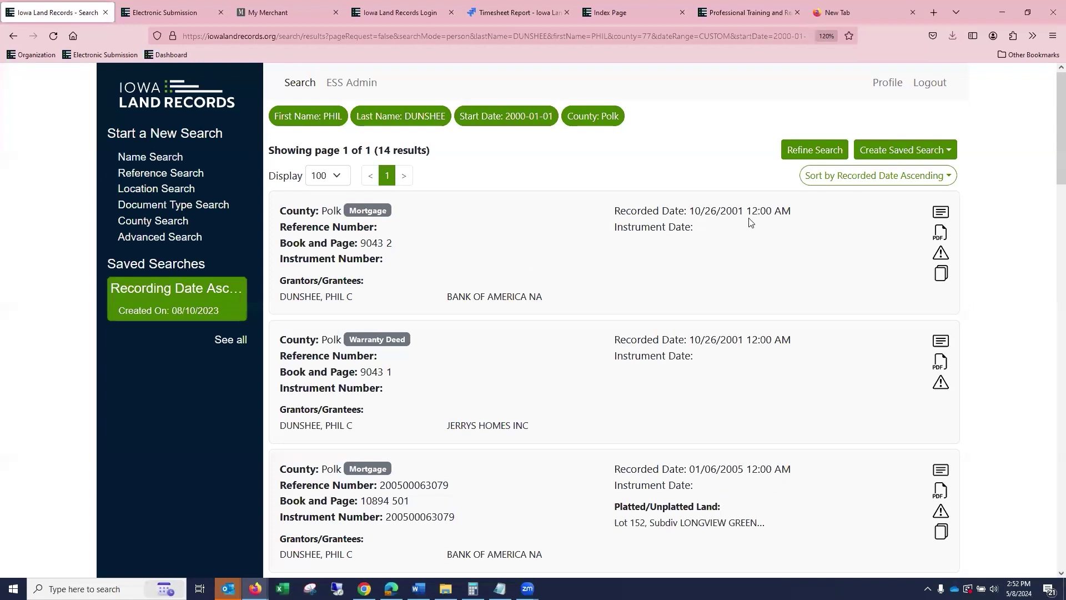
scroll(571, 263, down, 10)
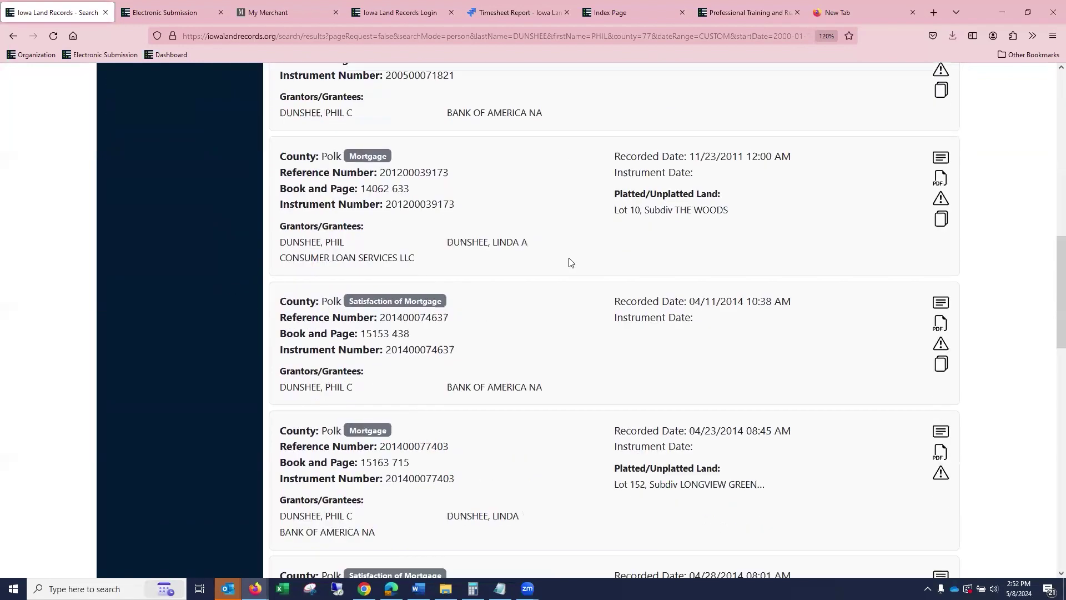
scroll(571, 262, up, 10)
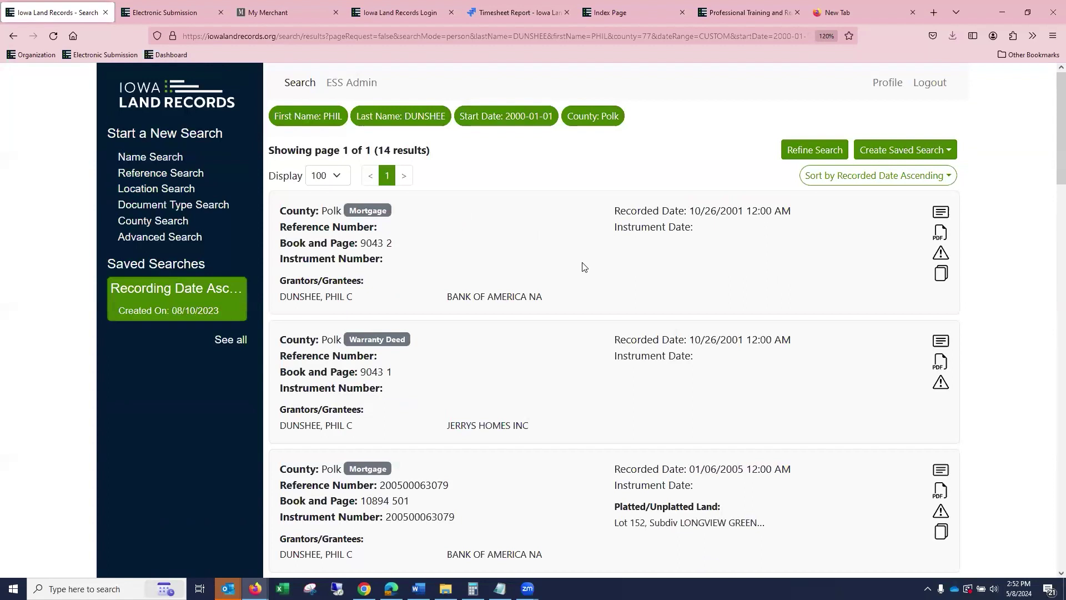
Refine the search with a * wildcard after the first name, widening the results to 21 records.
click(802, 155)
click(730, 217)
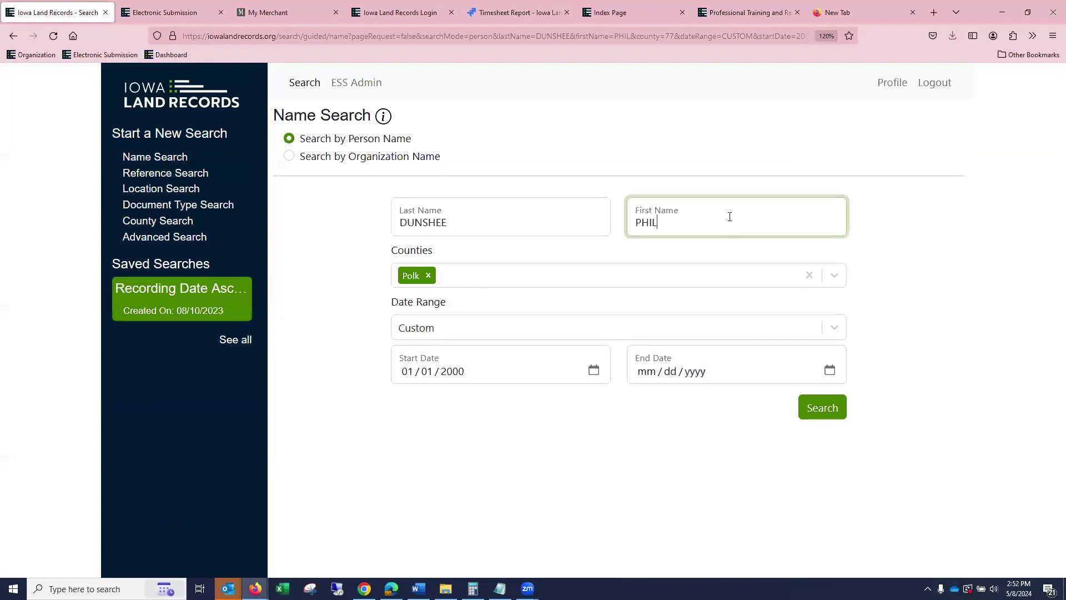
text(*)
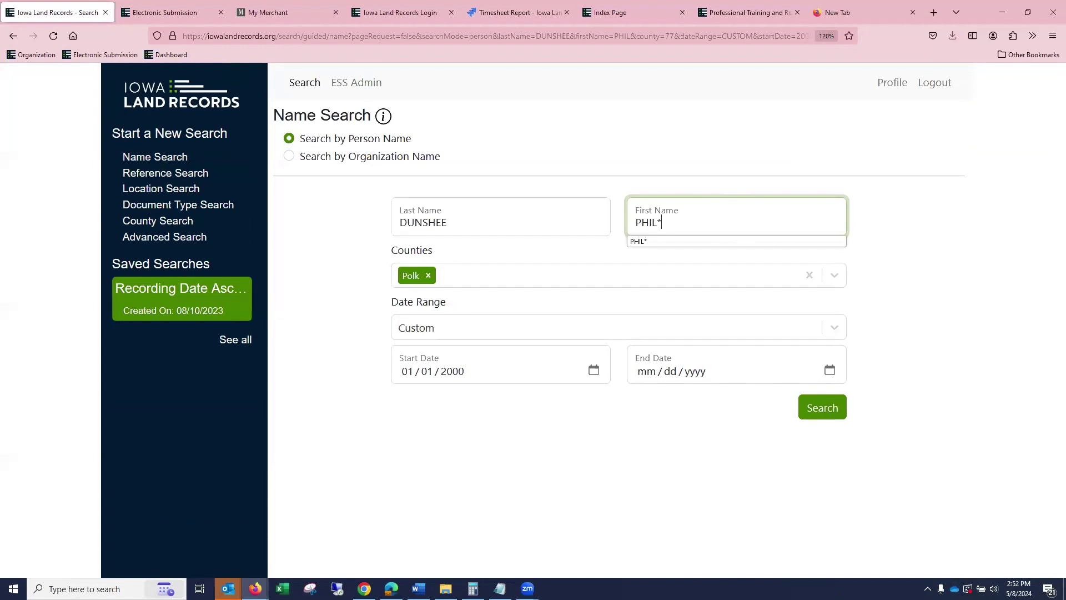
click(823, 414)
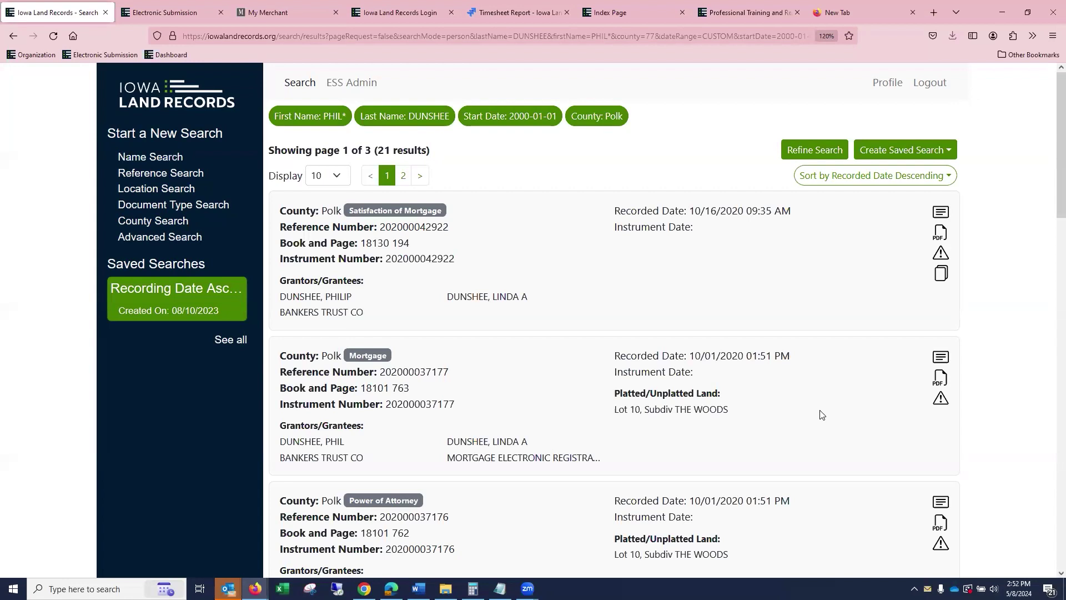
click(174, 156)
Switch to organization name search and enter MANY HANDS.
click(335, 159)
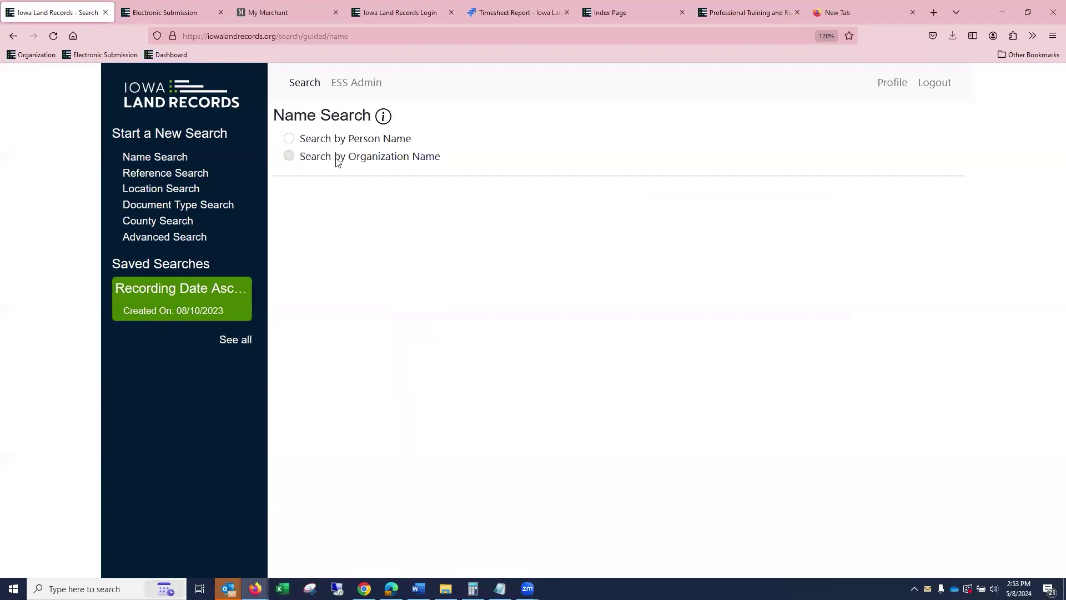
click(491, 212)
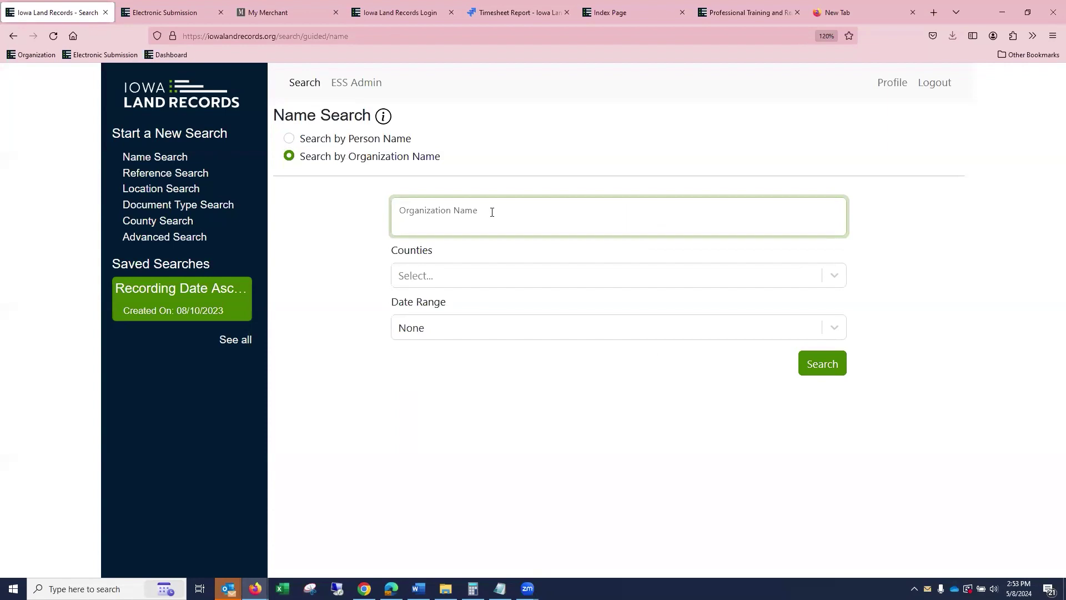
text(MANY HANDS)
Search Polk county with a Custom range from 01/01/2000, which returns 0 results.
click(461, 275)
scroll(484, 449, down, 15)
scroll(488, 447, down, 9)
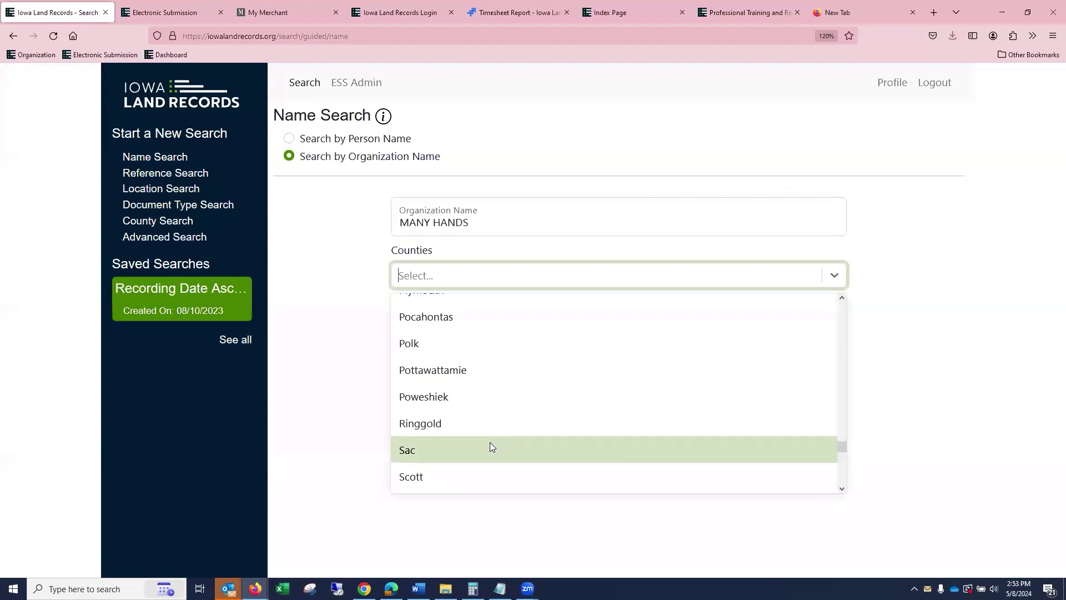
click(467, 344)
click(445, 333)
scroll(495, 535, down, 1)
click(497, 530)
click(409, 374)
text(01 / 01 / 200012)
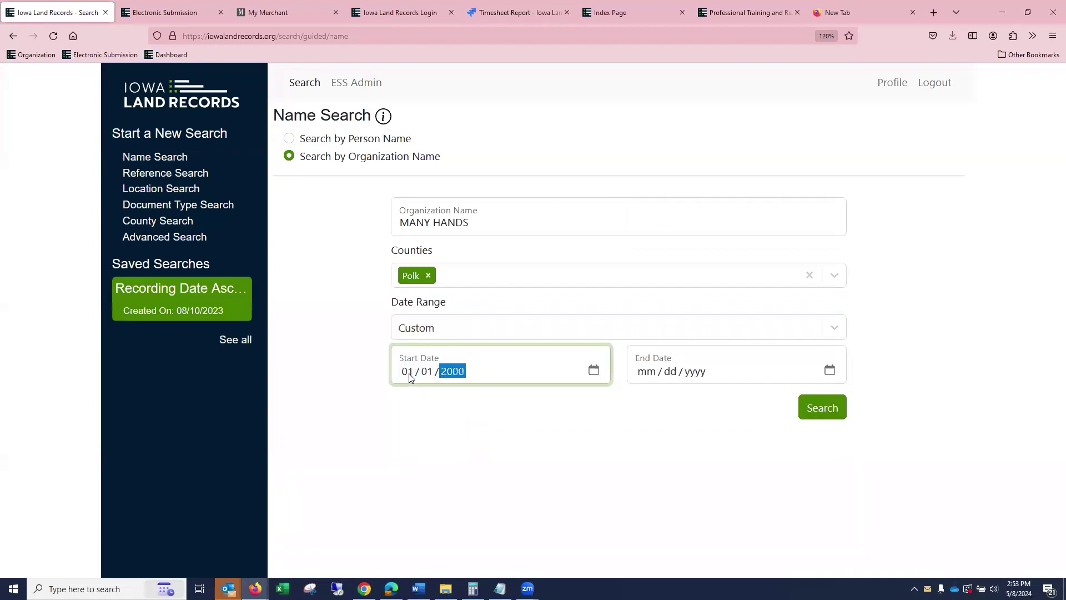
click(565, 422)
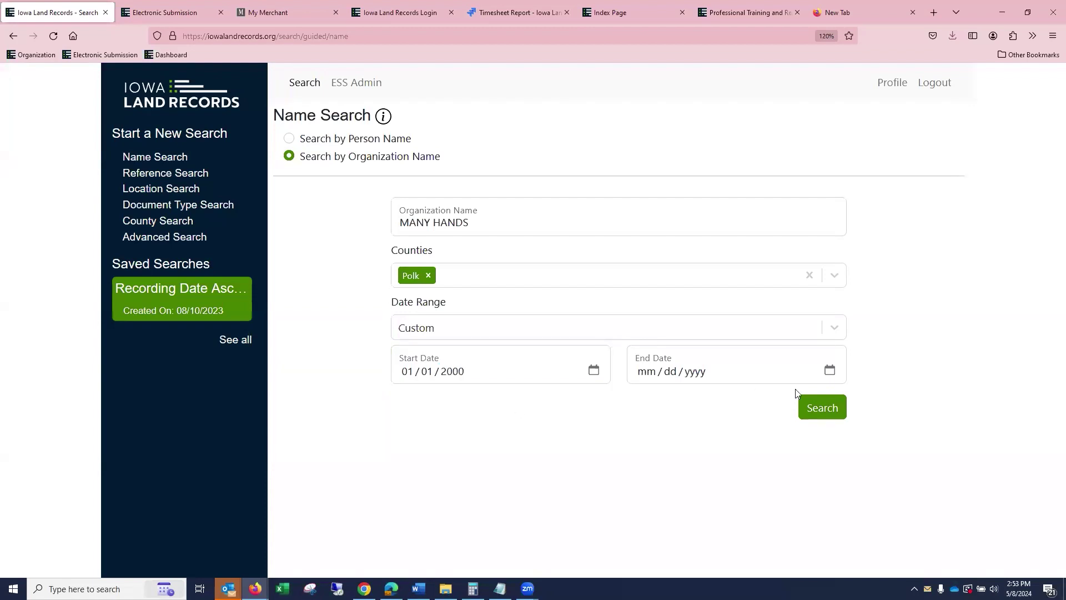
click(827, 409)
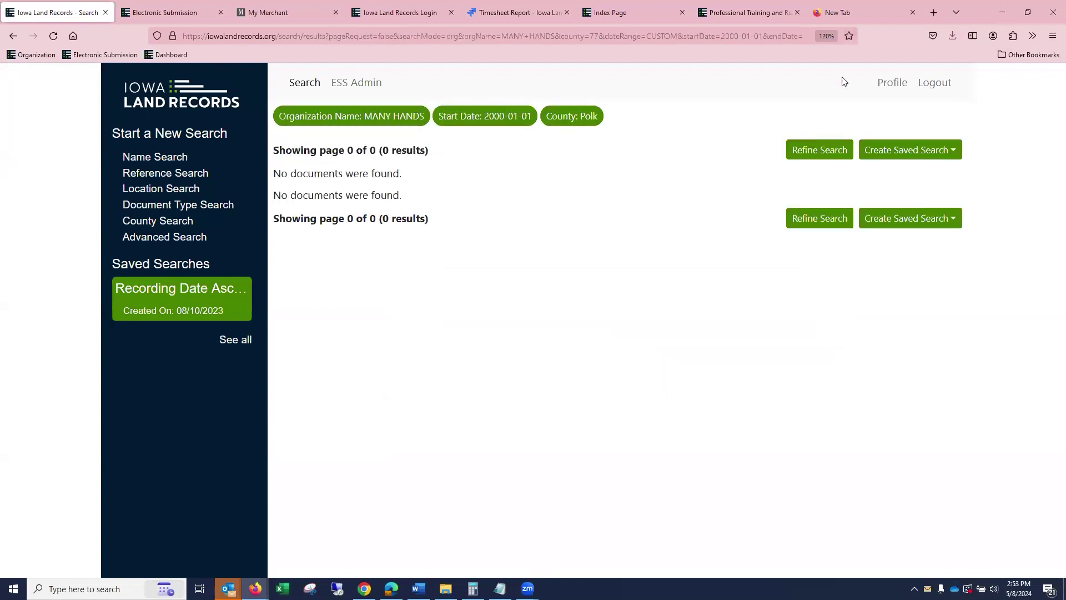
click(822, 151)
Change the organization name to MANY HANDS* and rerun the search.
click(488, 226)
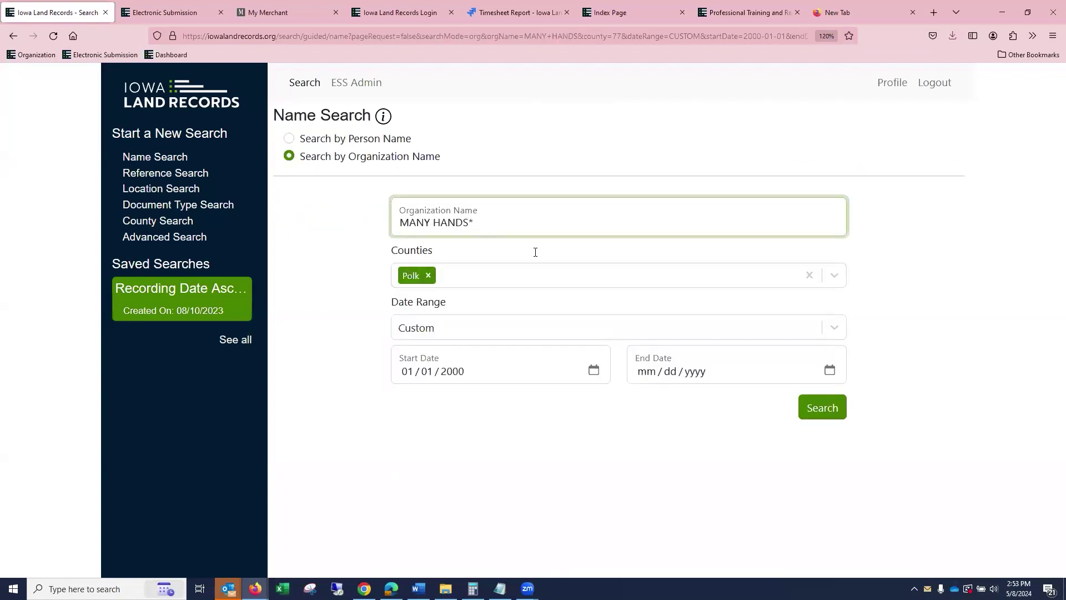
click(666, 469)
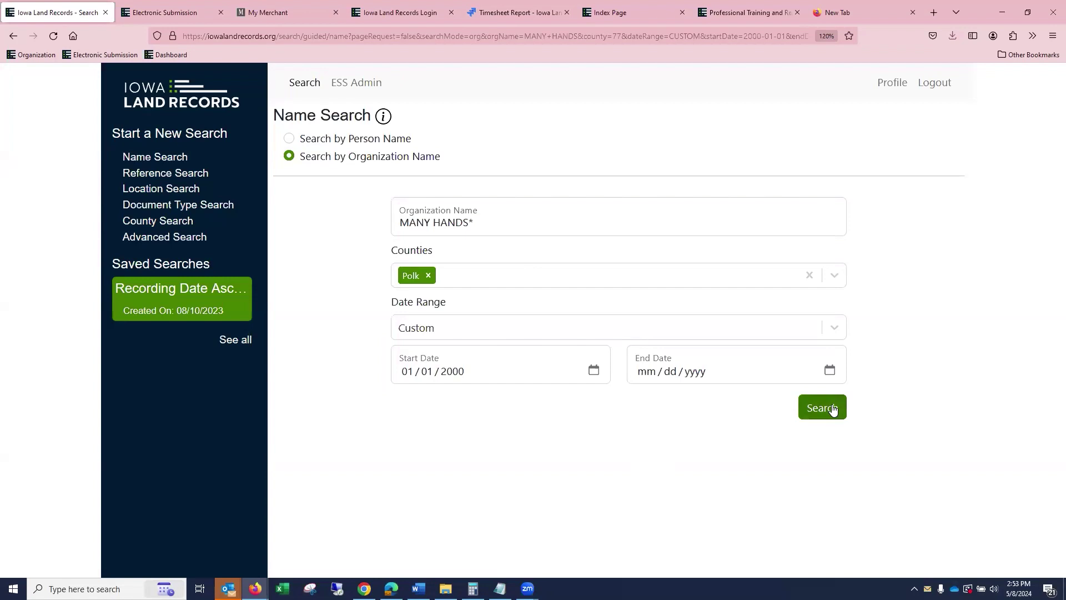
click(833, 410)
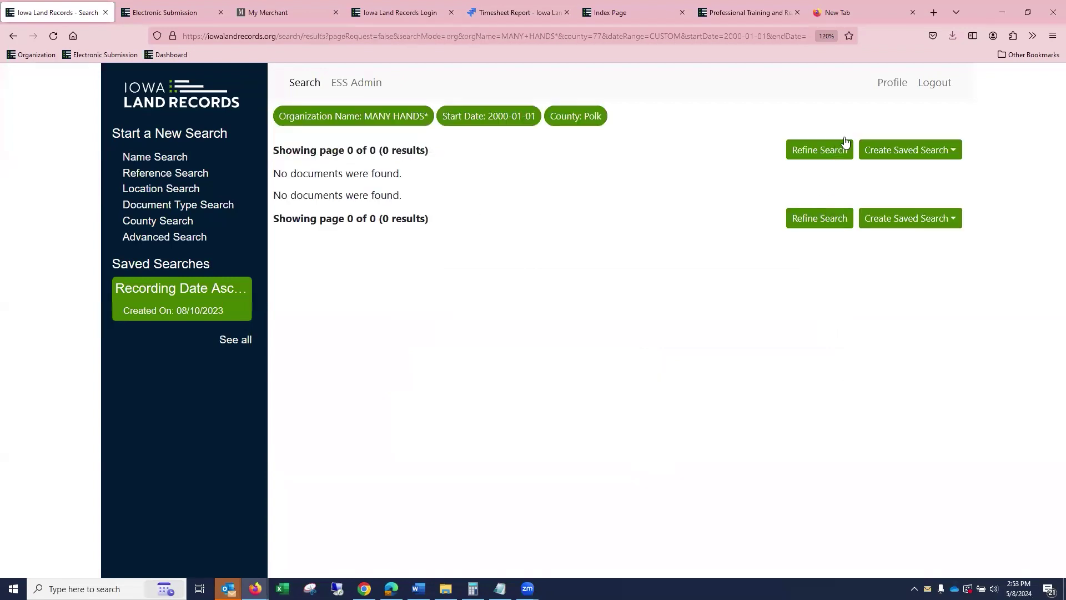
Replace the organization name with MEALS* and scroll through the search results.
click(814, 151)
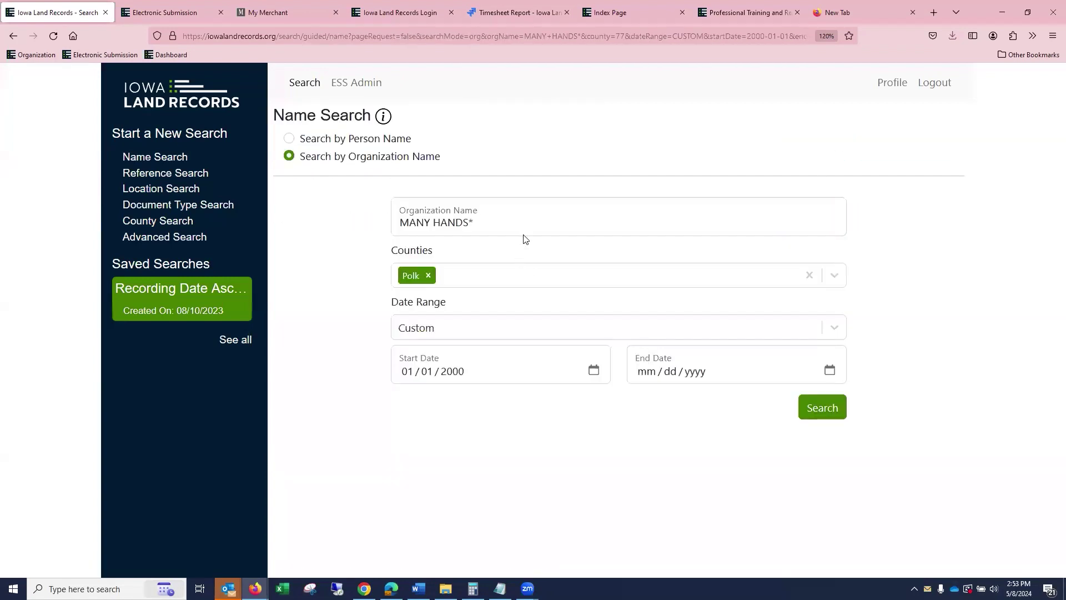
drag(524, 225, 314, 224)
text(MEAL)
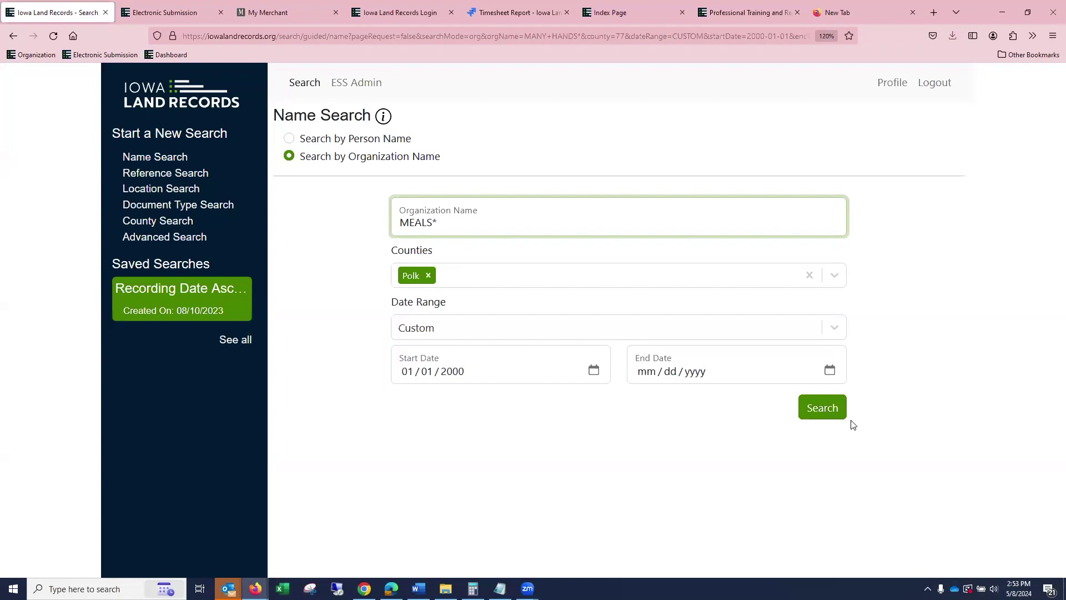
click(822, 407)
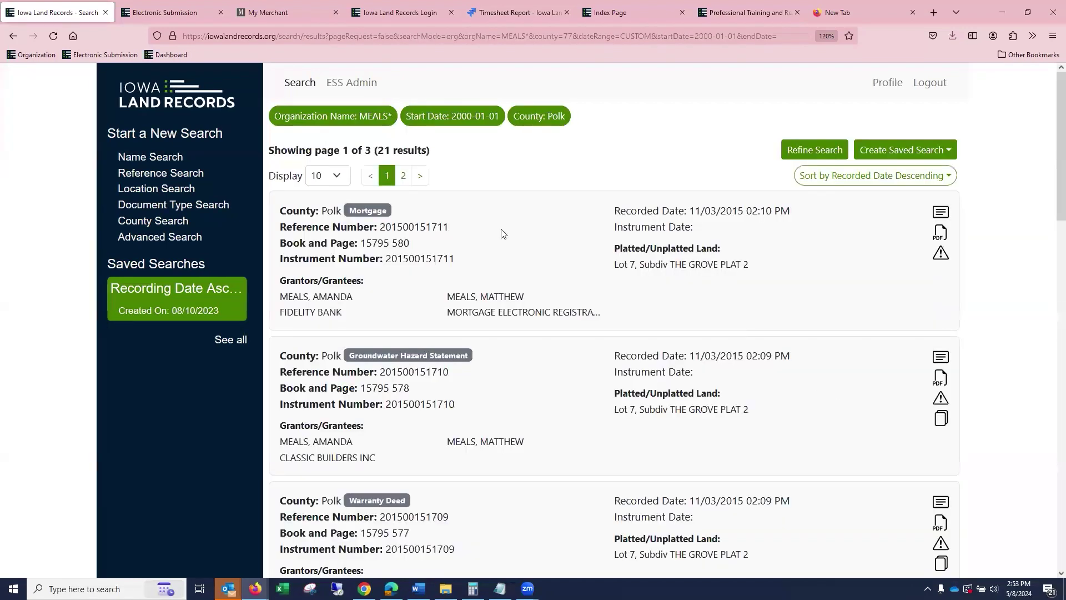
scroll(469, 278, down, 3)
scroll(469, 278, down, 3)
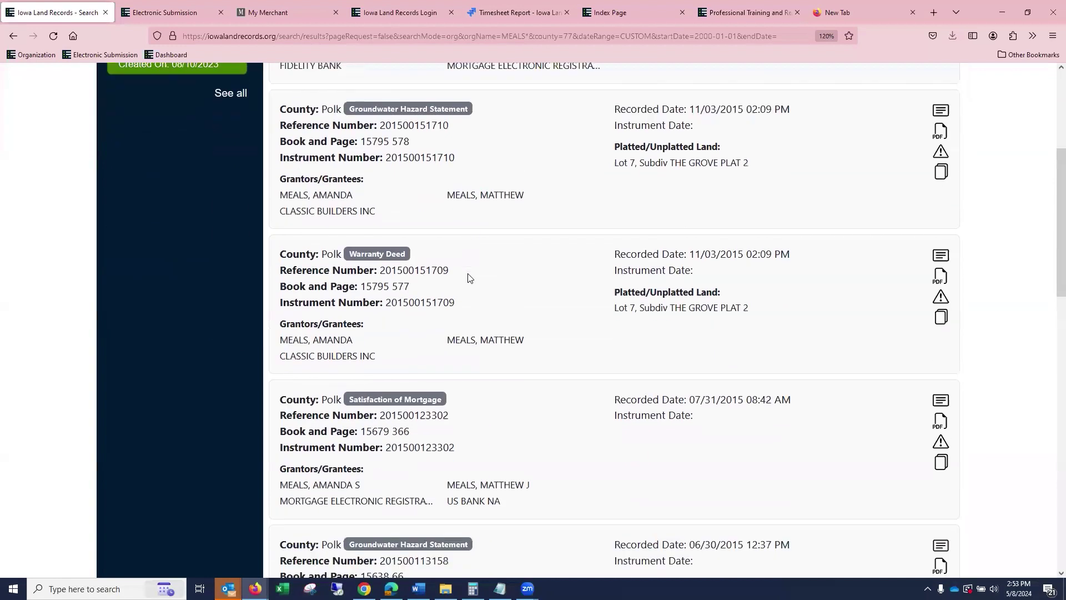
scroll(465, 282, down, 2)
scroll(465, 281, down, 9)
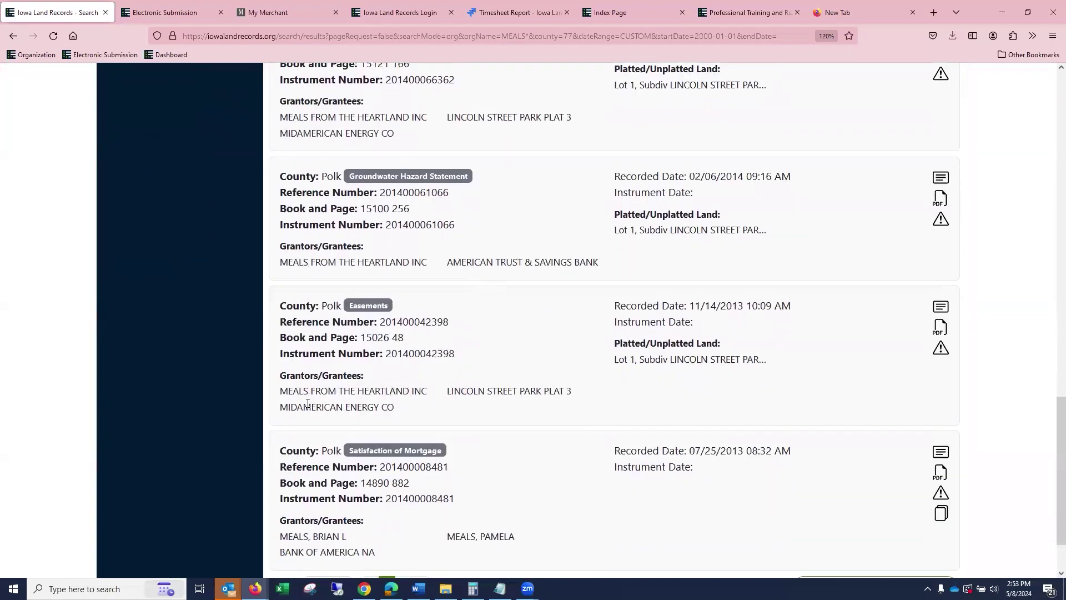
scroll(446, 404, up, 15)
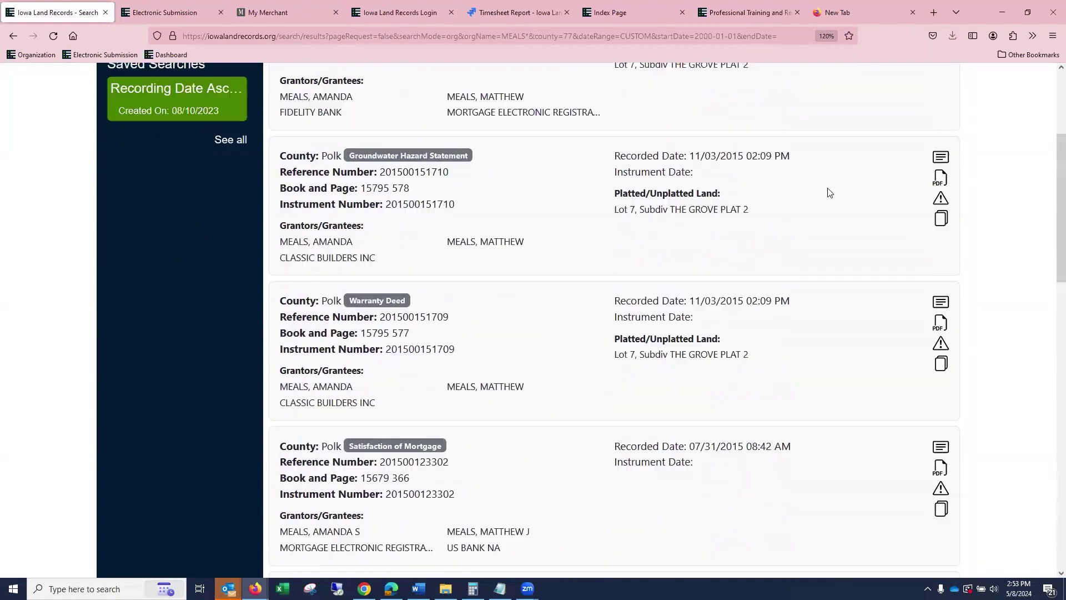
Rerun the MEALS* search and review all 21 matching records.
click(809, 156)
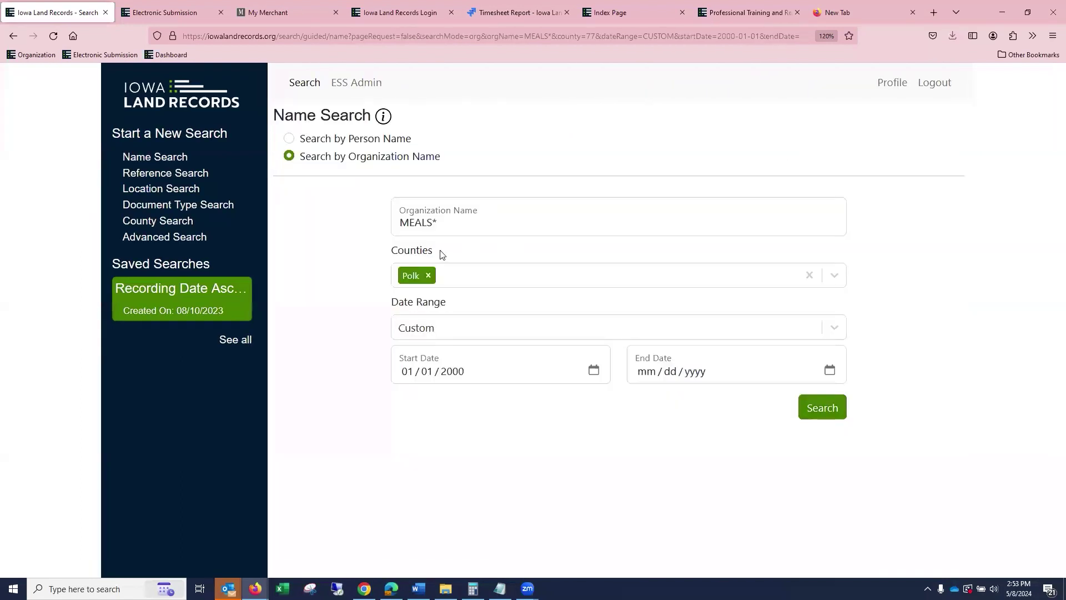
click(455, 223)
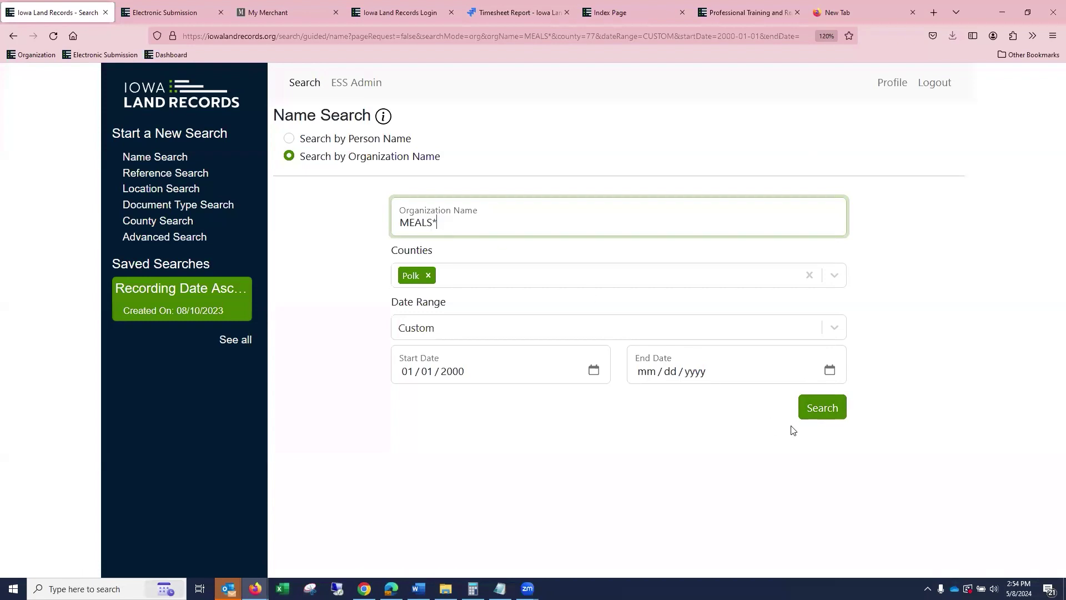
click(827, 411)
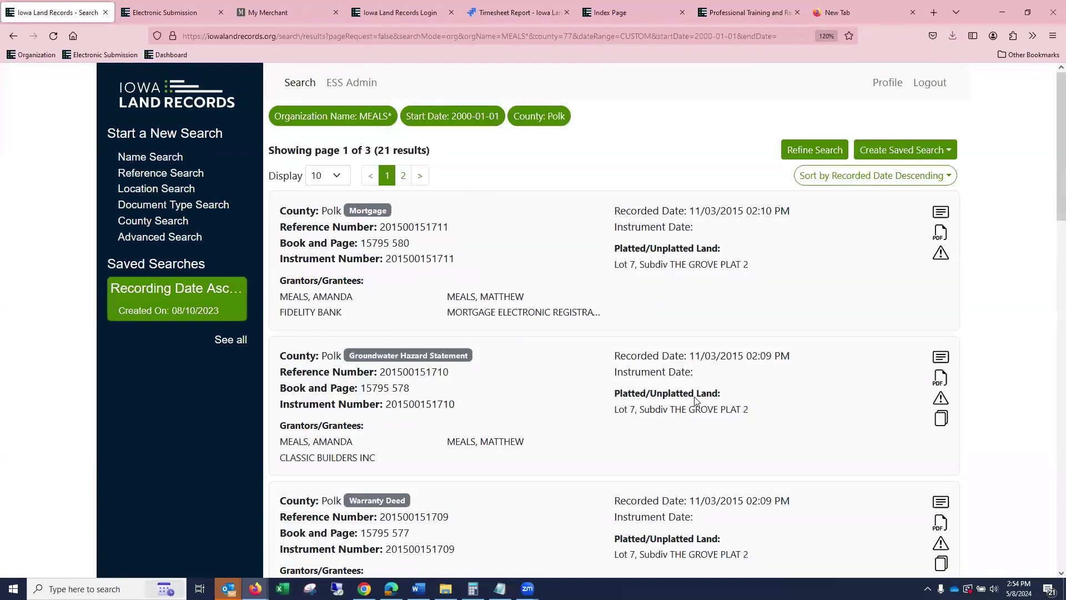
scroll(496, 379, down, 3)
scroll(492, 384, down, 2)
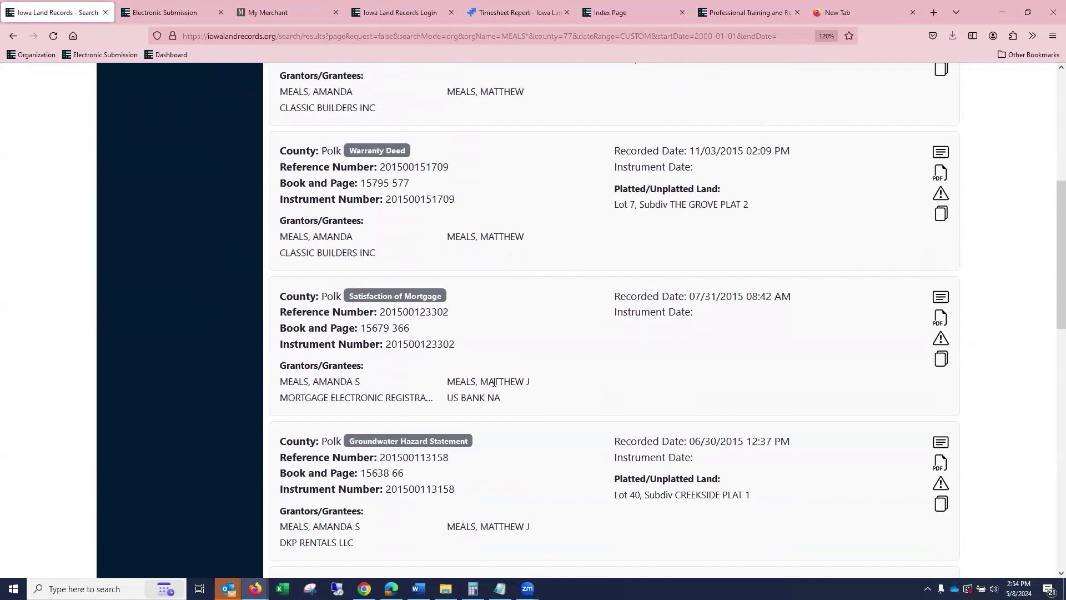
scroll(505, 378, down, 6)
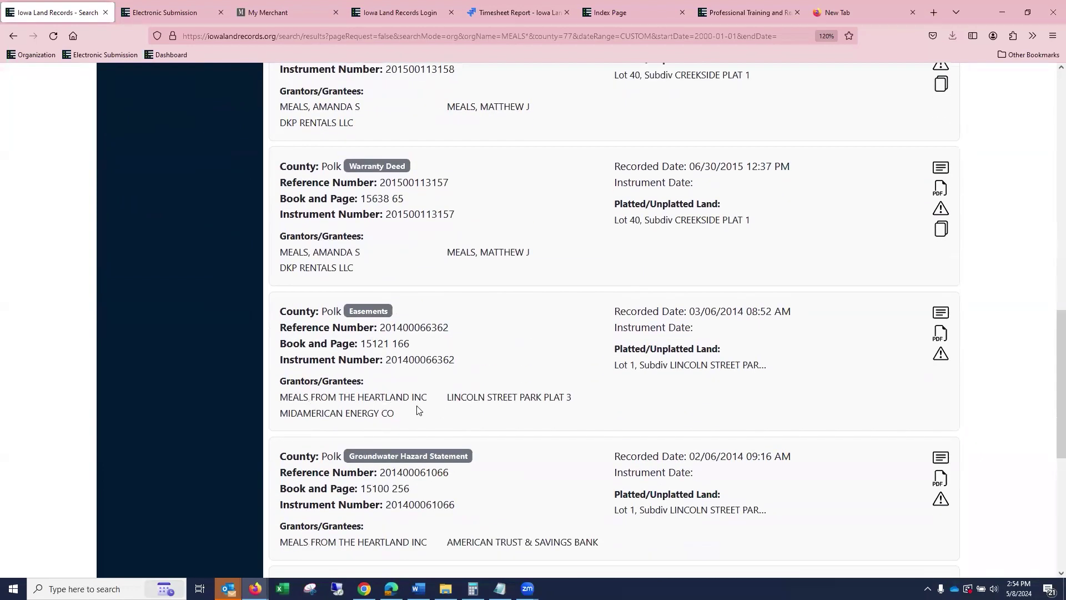
scroll(420, 410, down, 3)
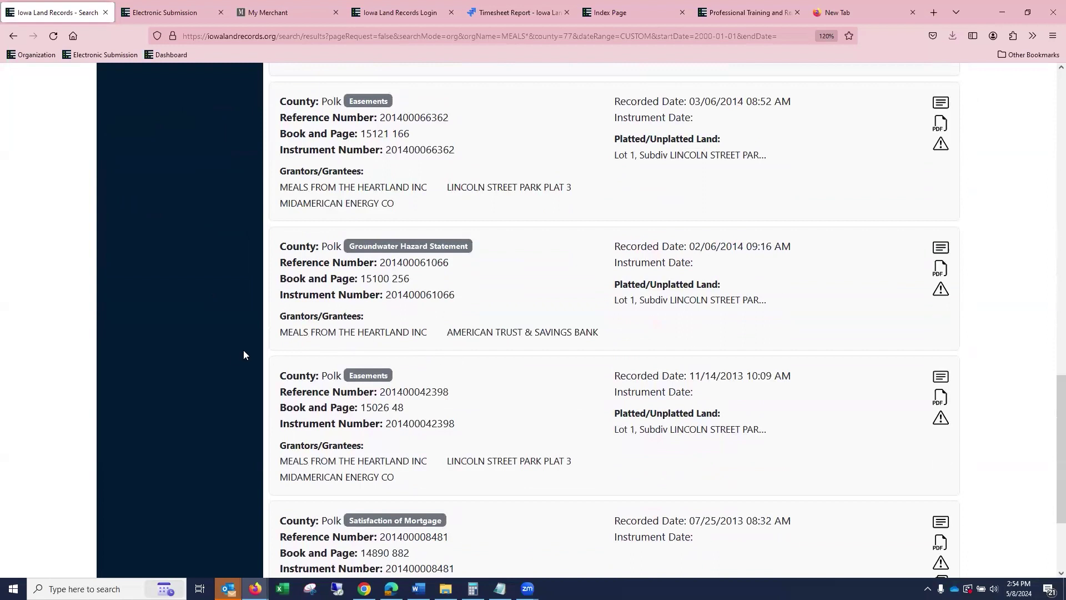
scroll(516, 362, up, 15)
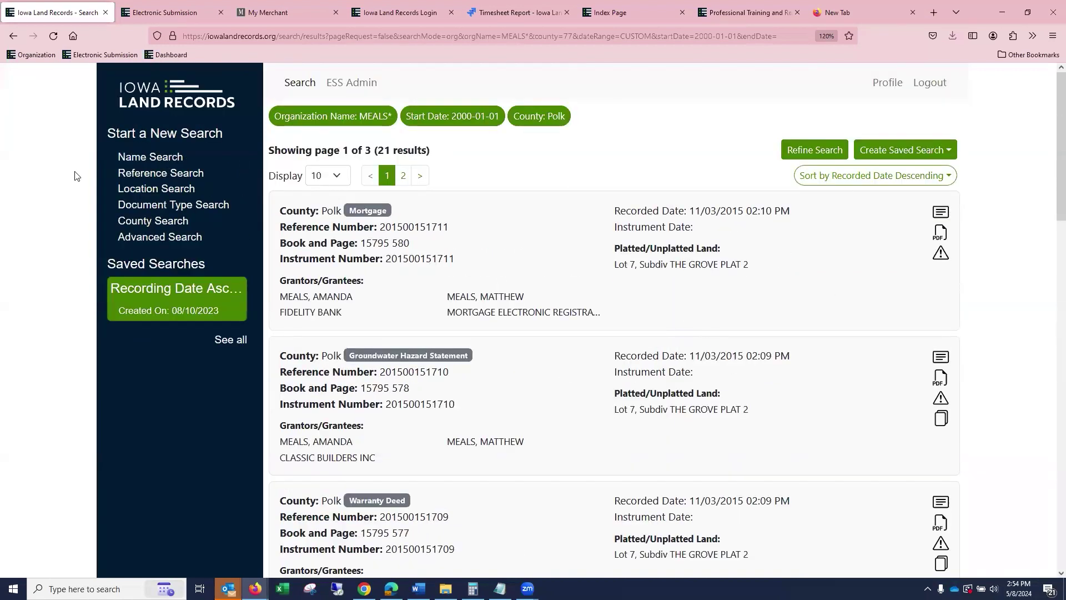
click(187, 174)
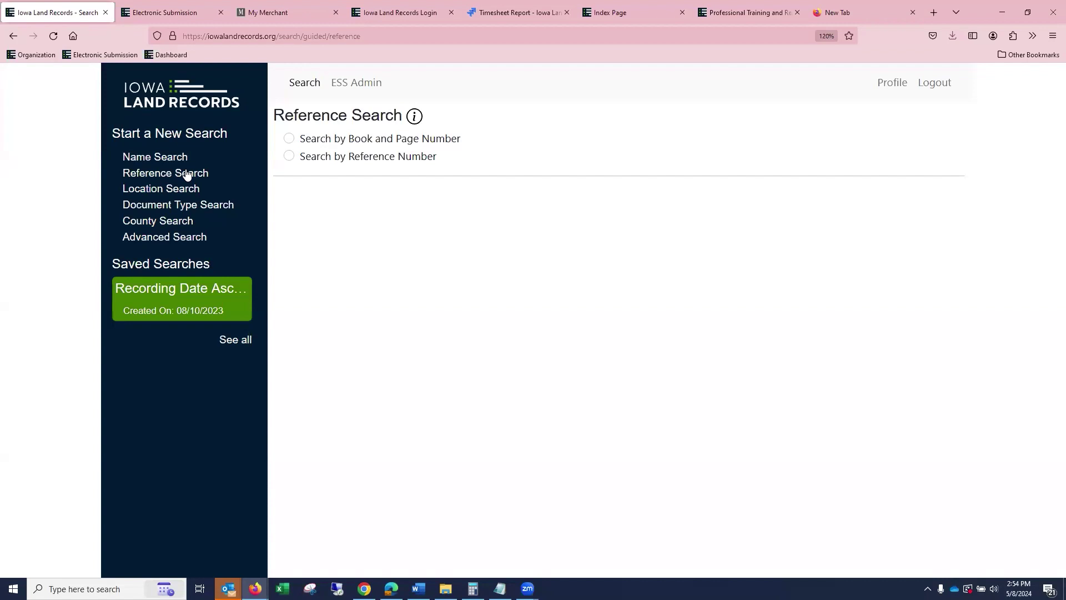
Run a County Search for Polk over the Current Week, listing 931 records across 94 pages.
click(189, 221)
click(420, 176)
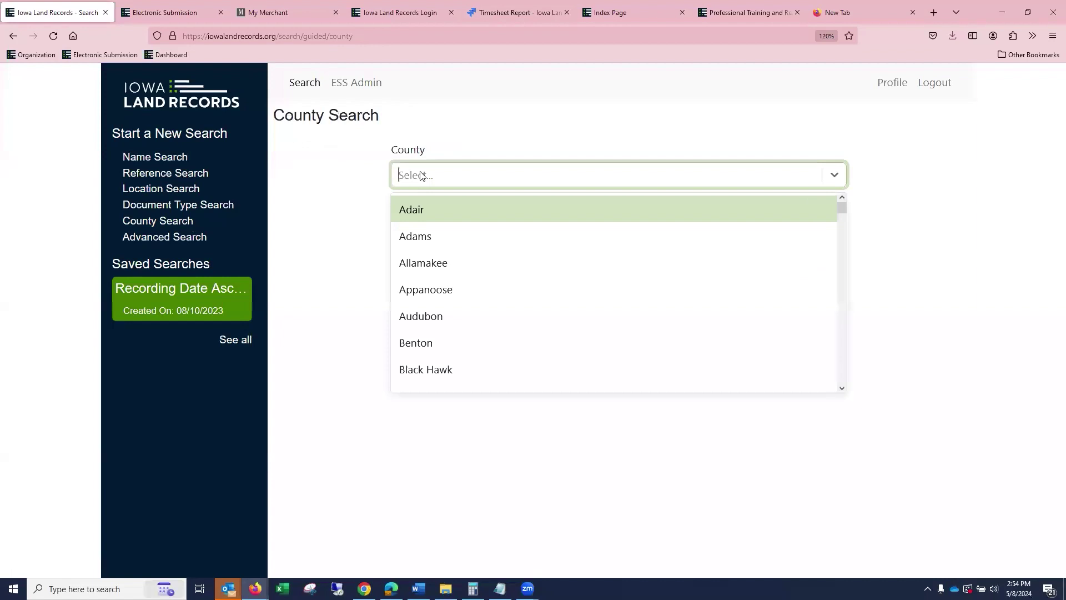
text(PO)
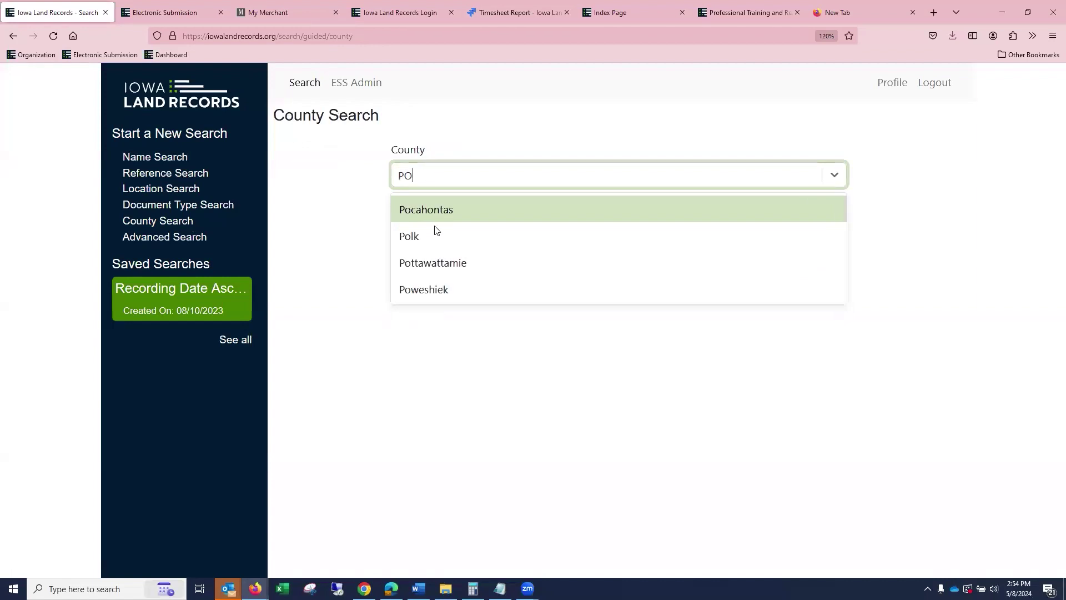
click(431, 236)
click(431, 234)
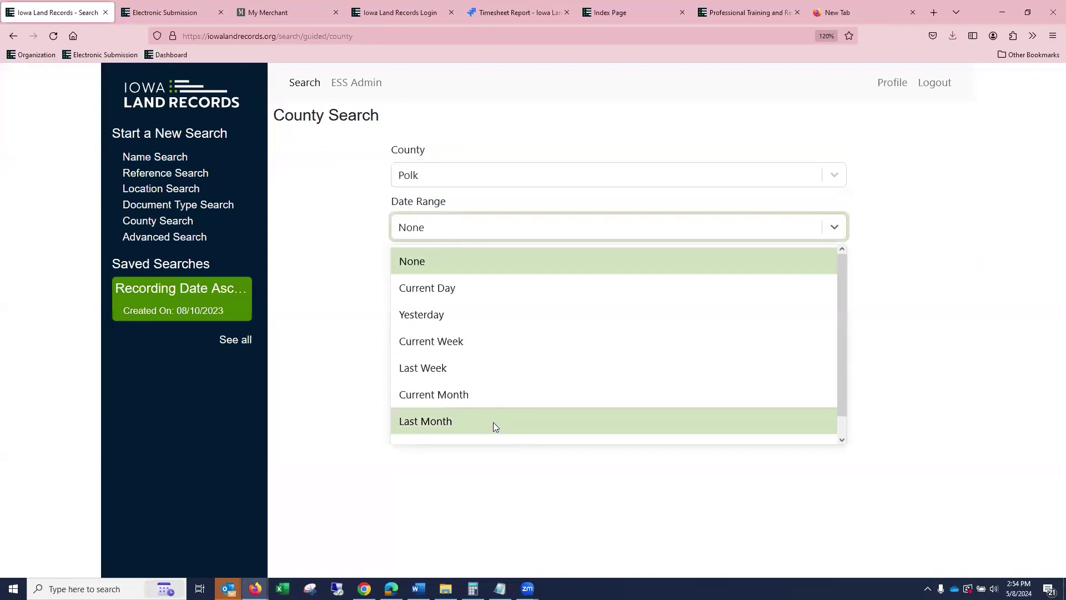
click(488, 341)
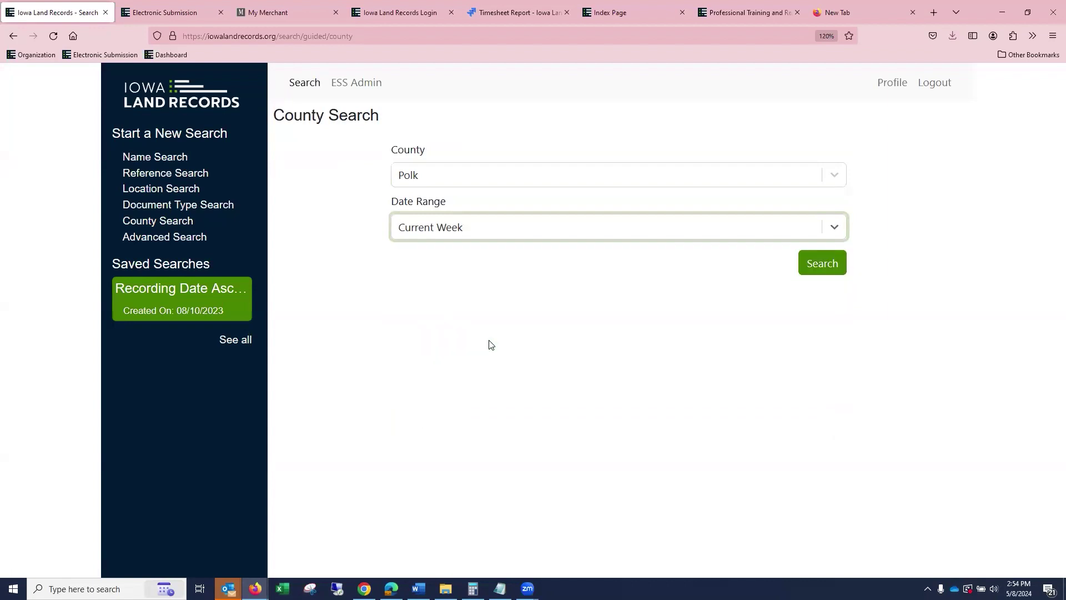
click(830, 270)
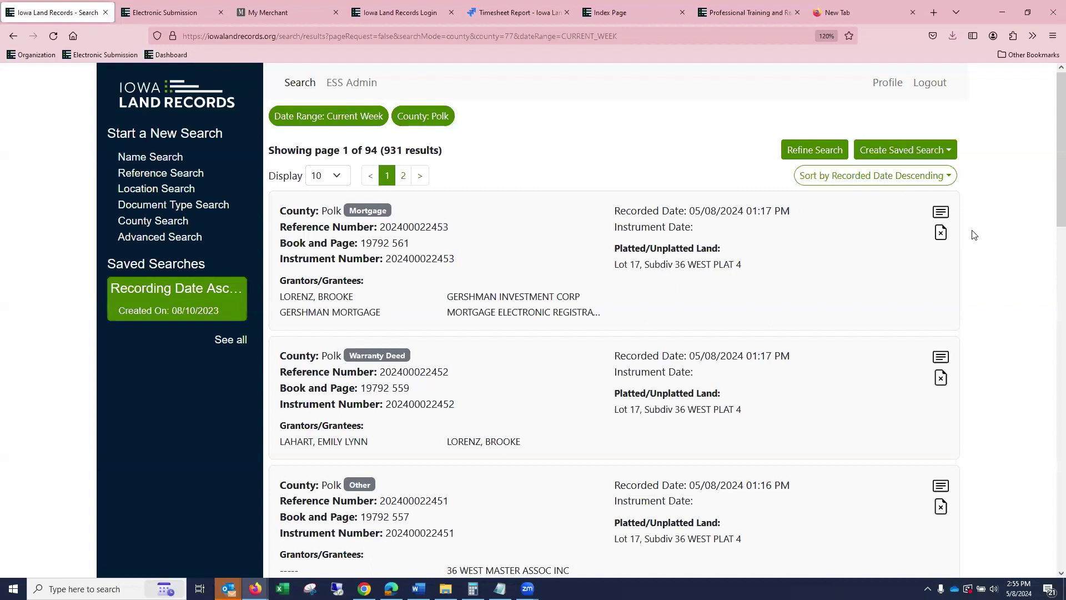
click(884, 177)
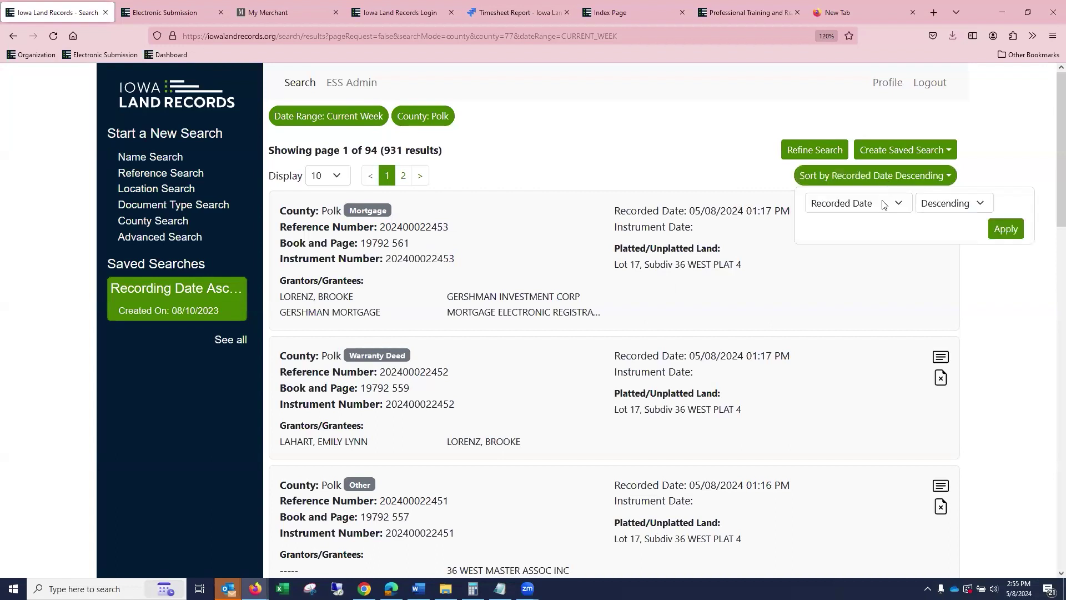
click(962, 210)
click(943, 219)
click(1006, 228)
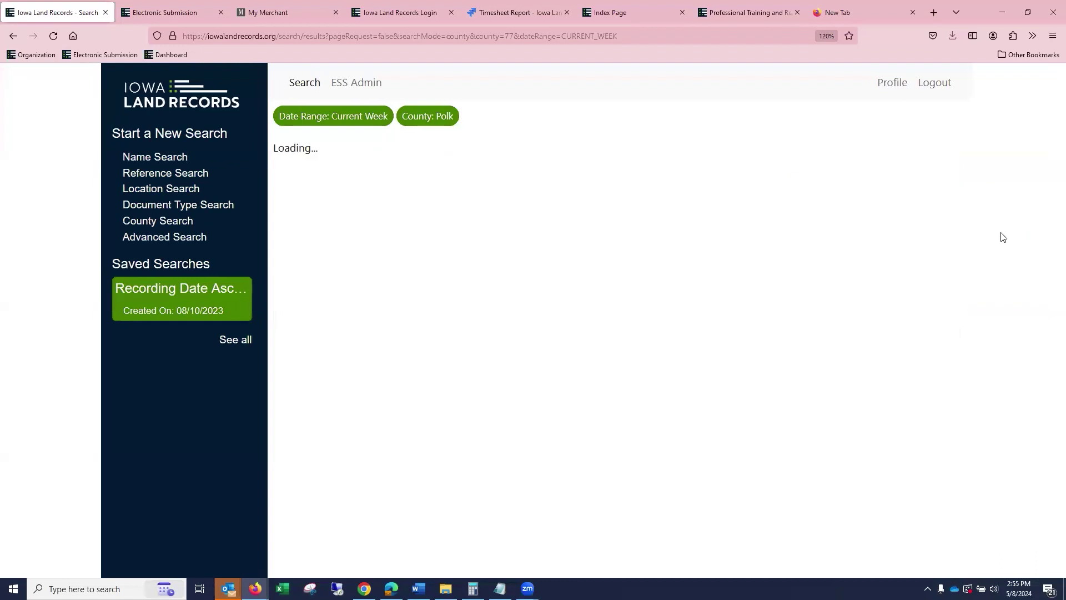
scroll(1004, 235, down, 2)
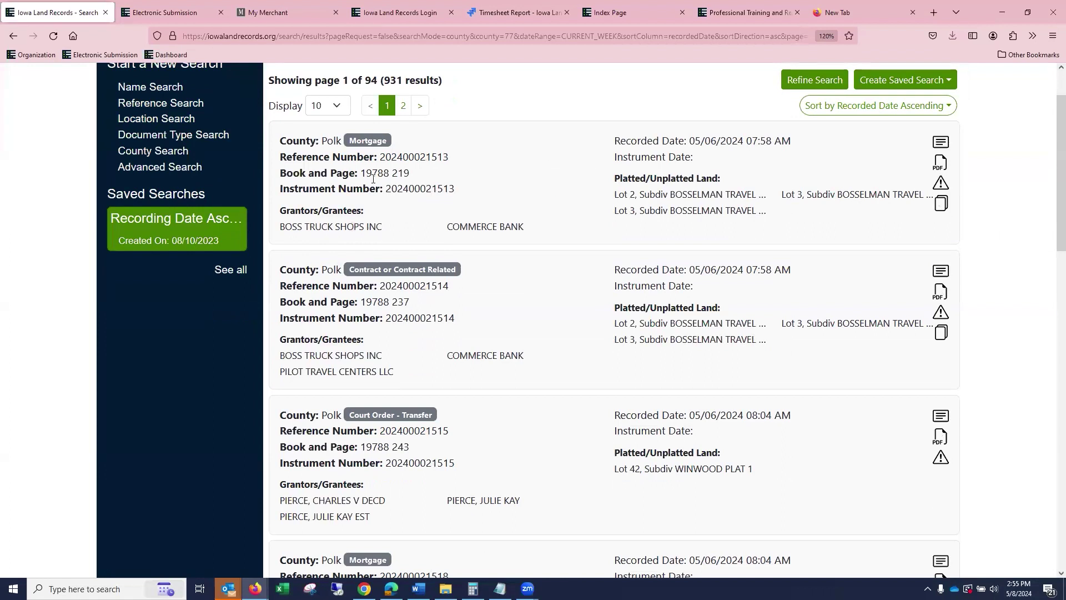
click(941, 143)
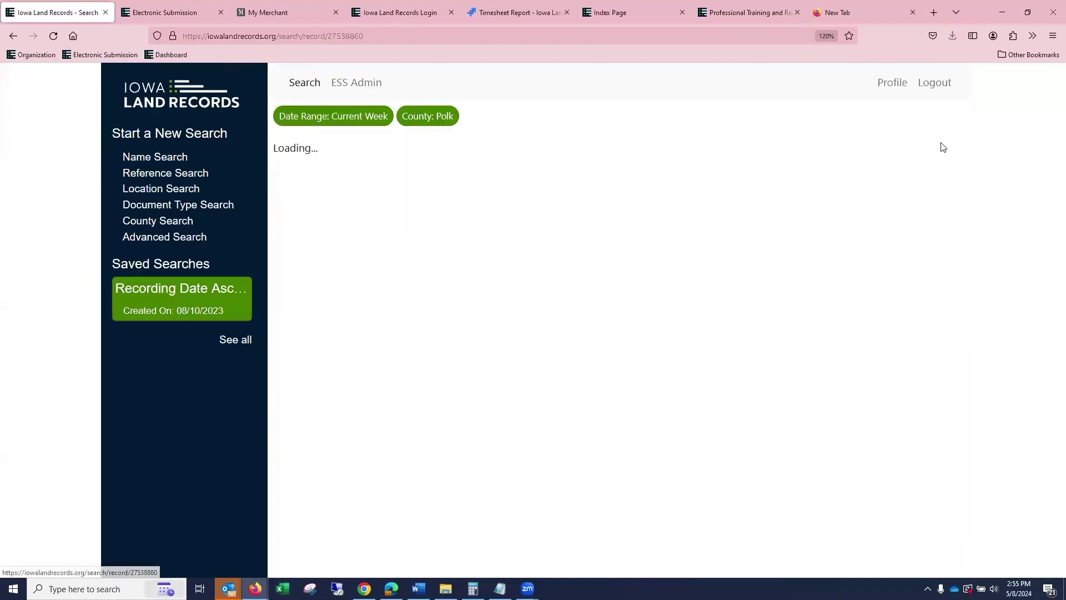
scroll(742, 178, down, 2)
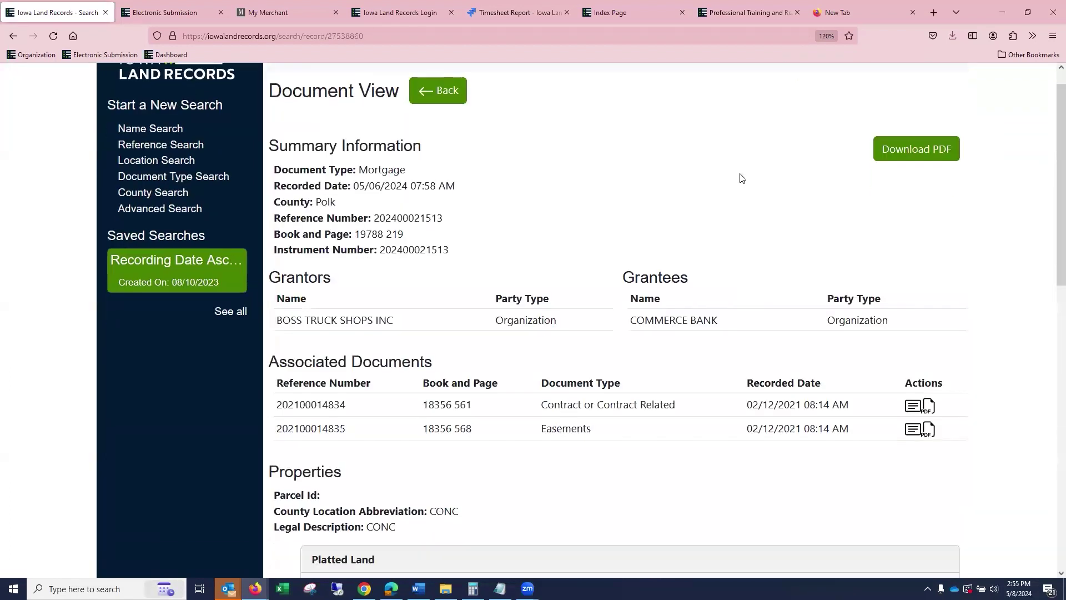
scroll(736, 183, up, 2)
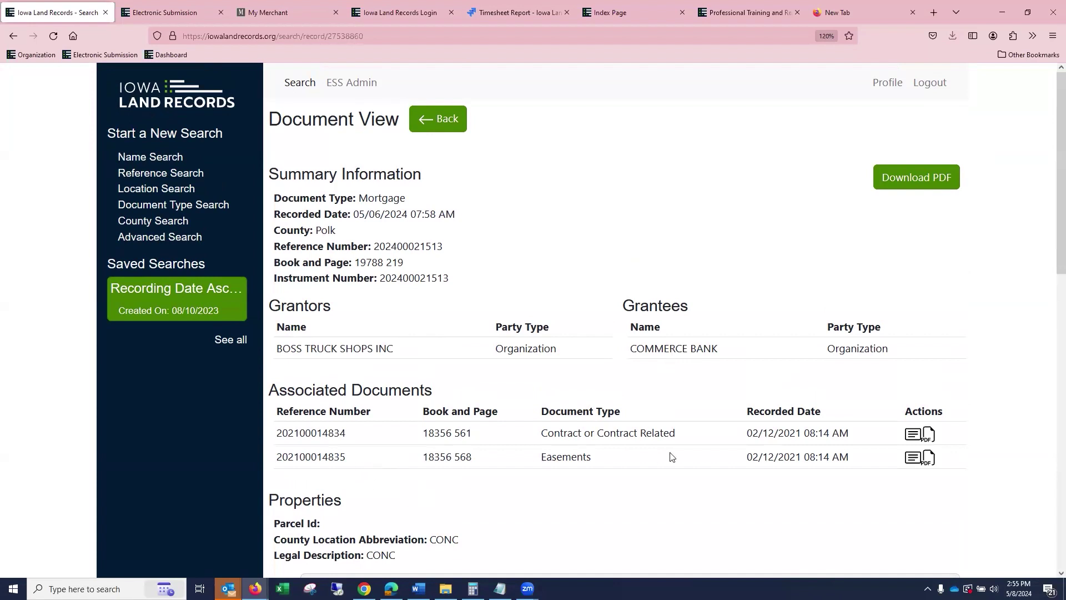
scroll(488, 474, down, 3)
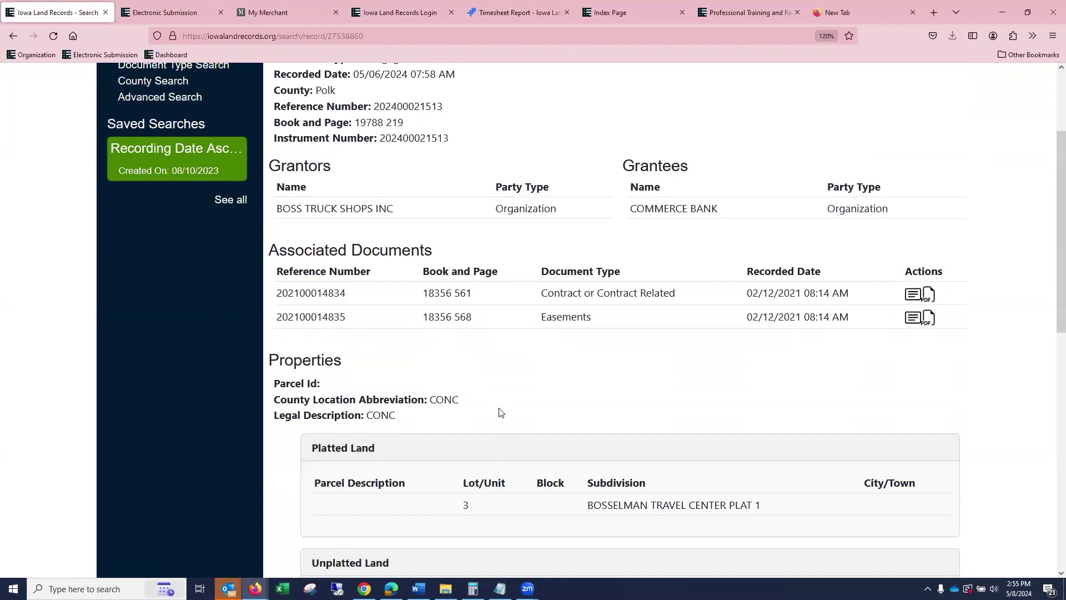
scroll(625, 436, down, 2)
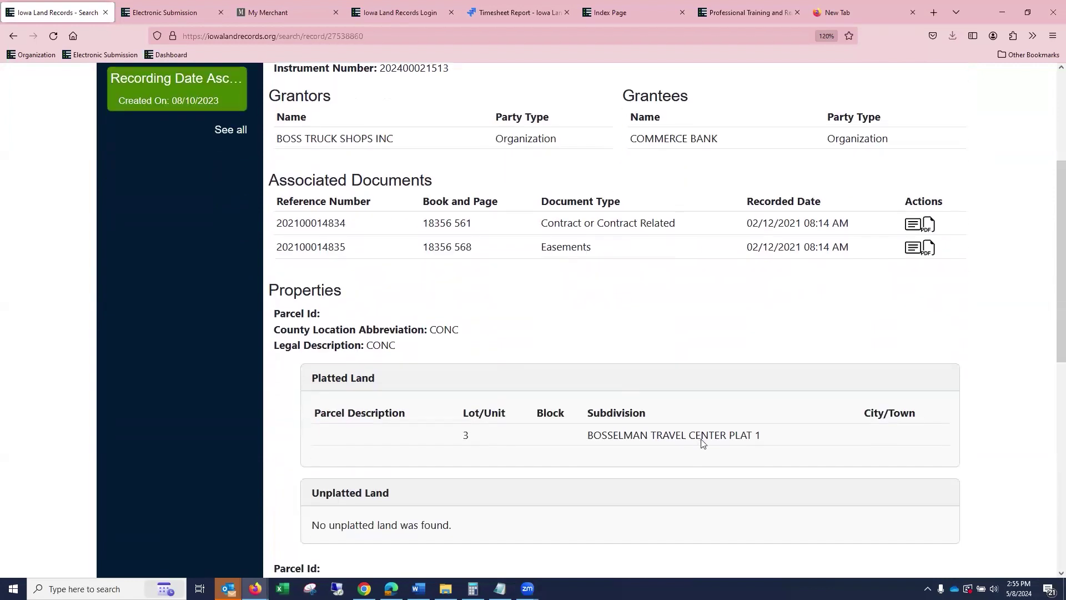
scroll(700, 442, down, 7)
scroll(715, 433, up, 6)
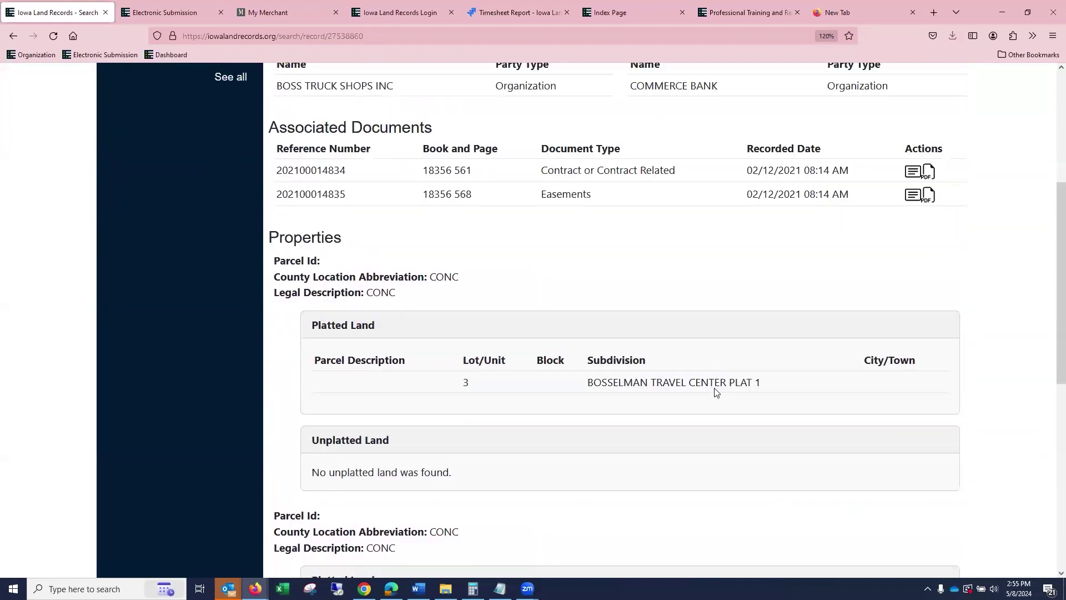
scroll(715, 392, up, 6)
click(425, 113)
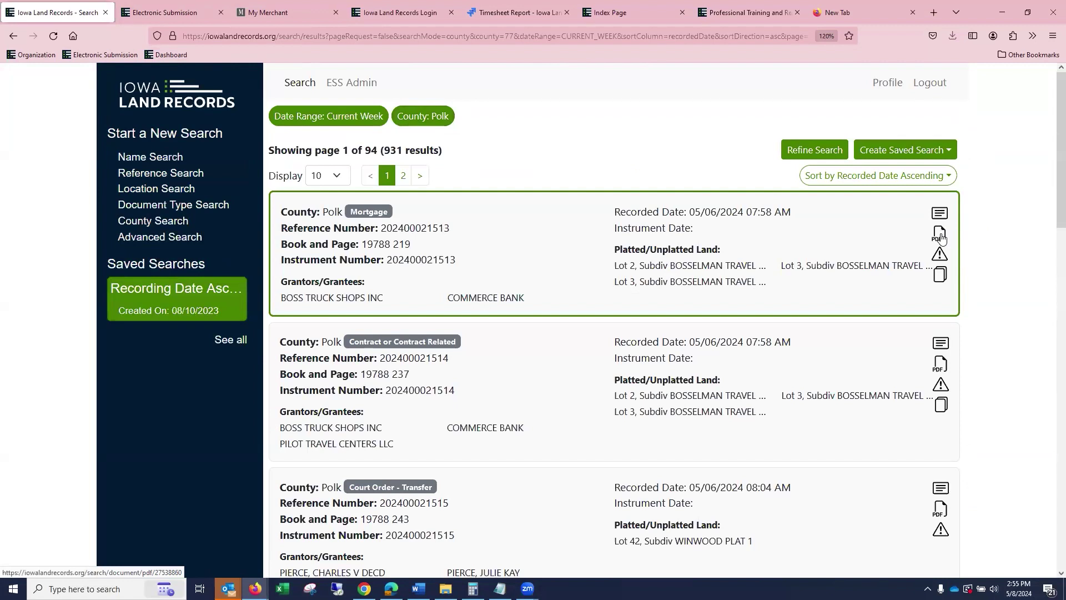
click(940, 233)
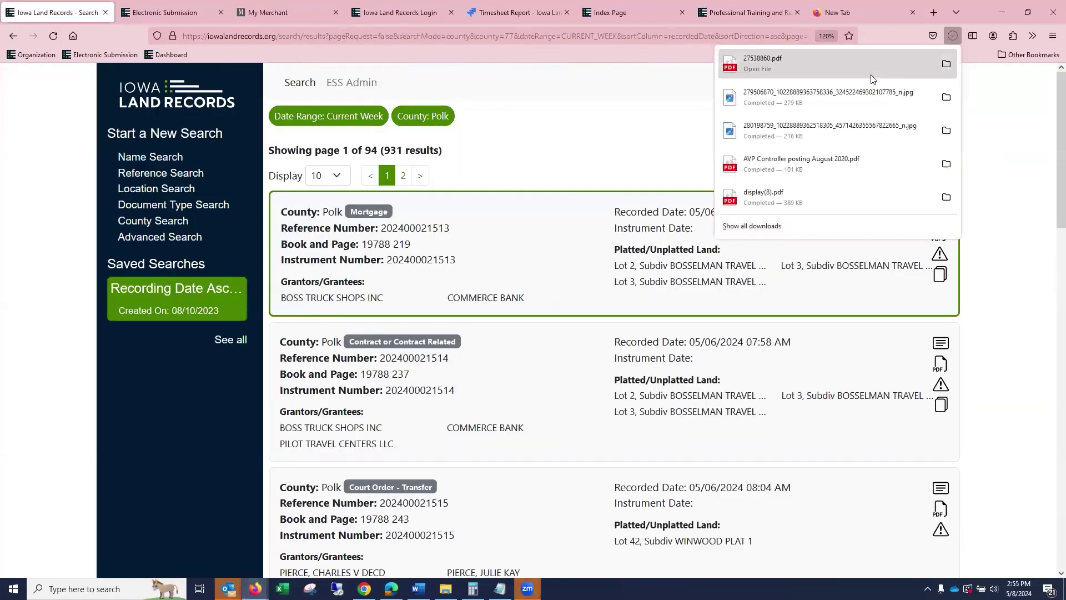
Open the first record's Report Issue dialog, view the Reason list, and close it without submitting.
click(994, 93)
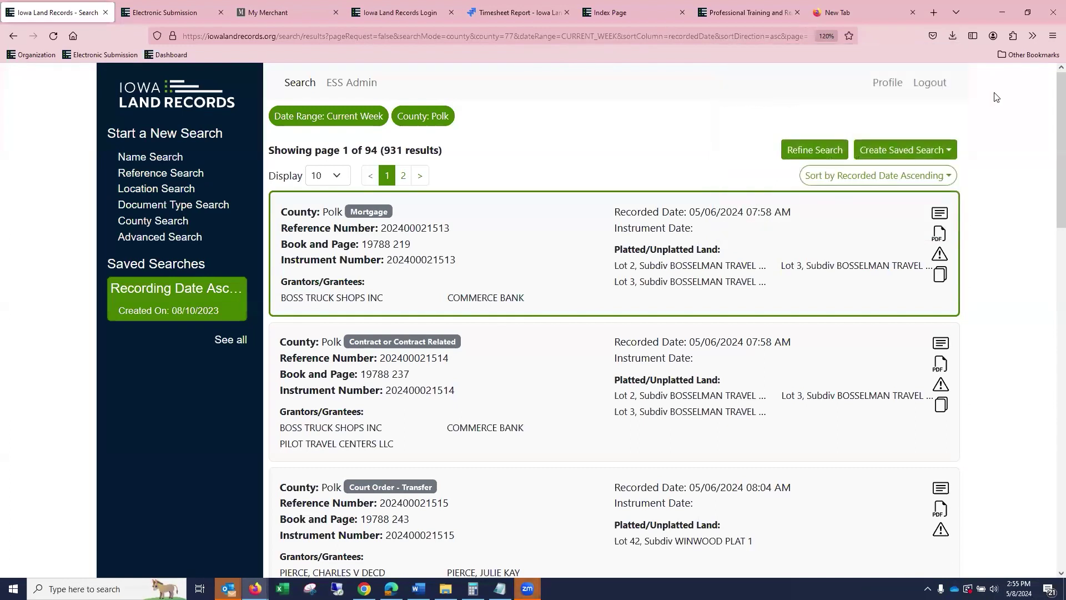
click(938, 256)
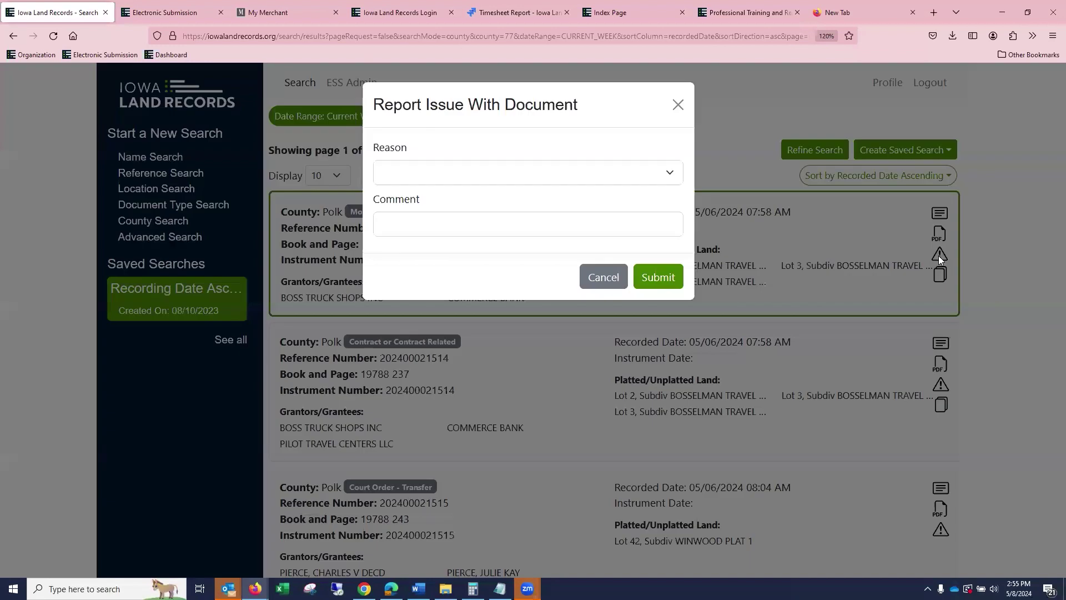
click(670, 176)
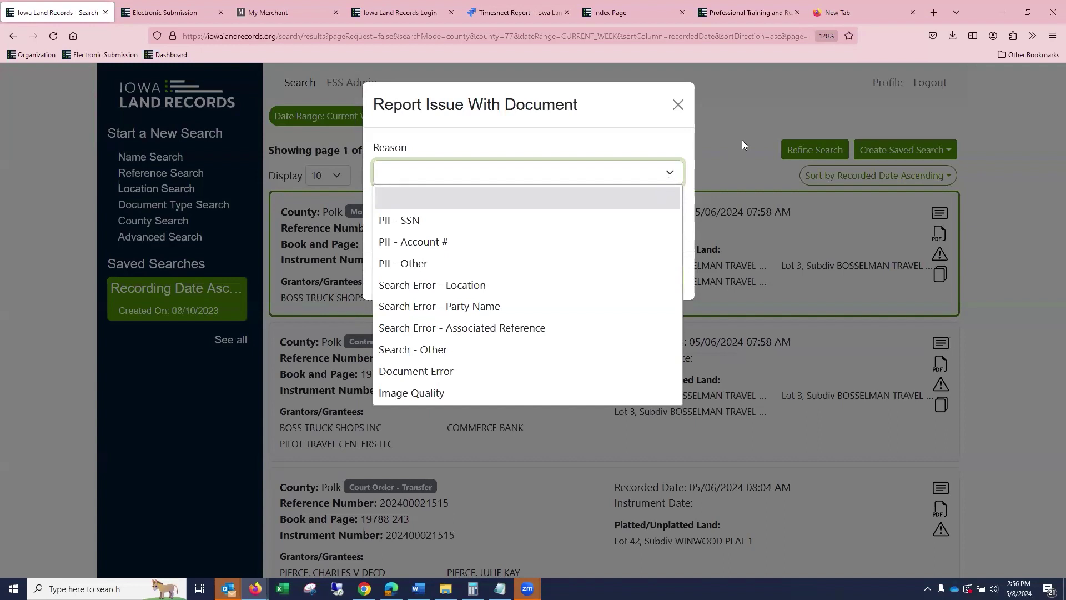
click(681, 108)
click(683, 109)
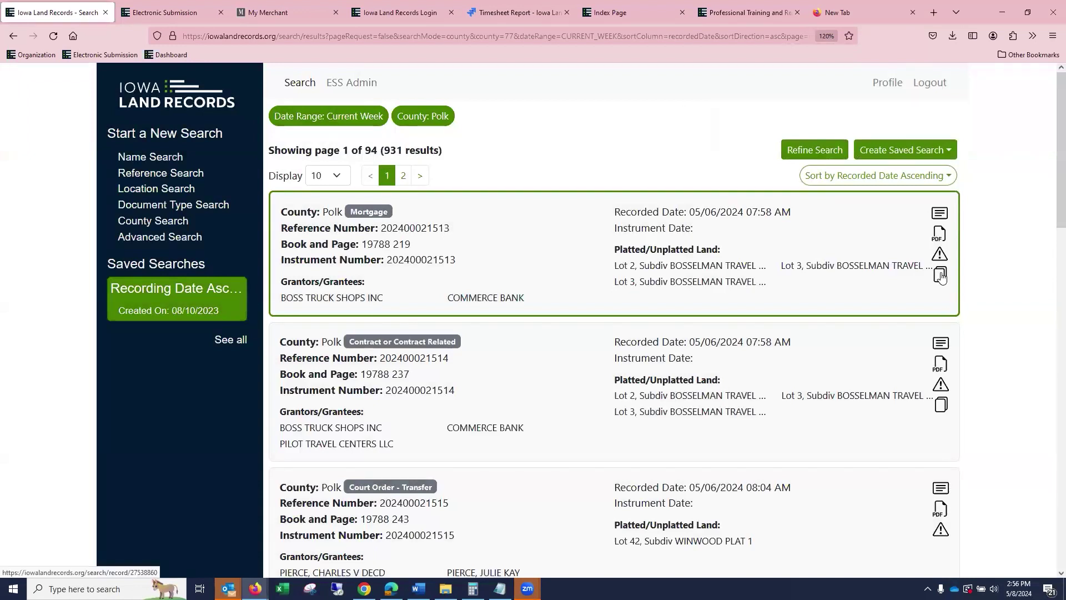
View the first record's details and associated documents, then return to the results.
click(942, 276)
scroll(582, 276, down, 3)
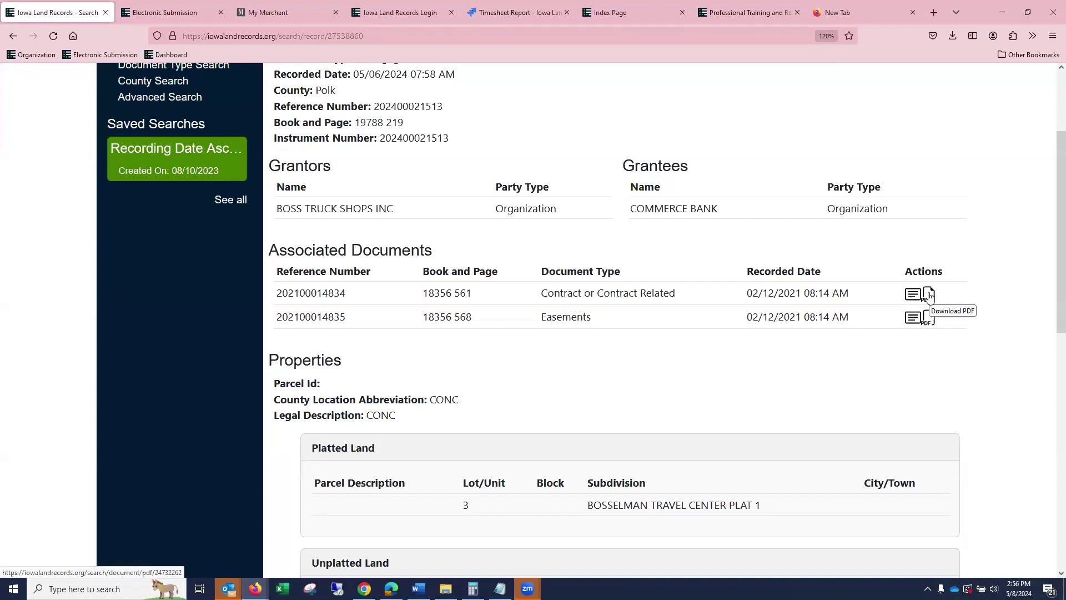
scroll(944, 297, up, 3)
click(449, 123)
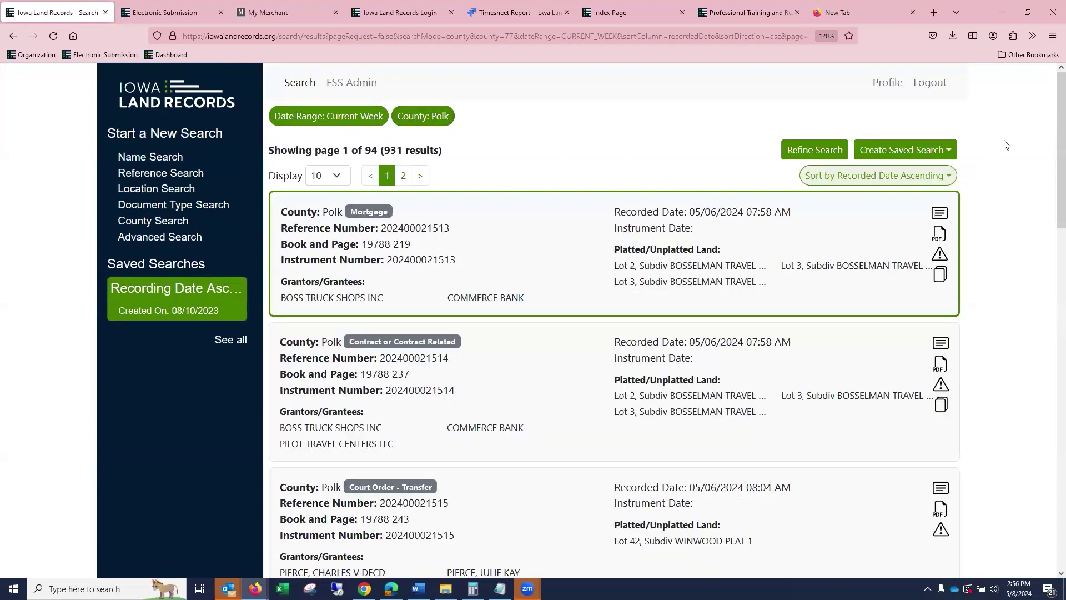
Show 100 results per page, move to page 2, then go back to Refine Search.
click(337, 176)
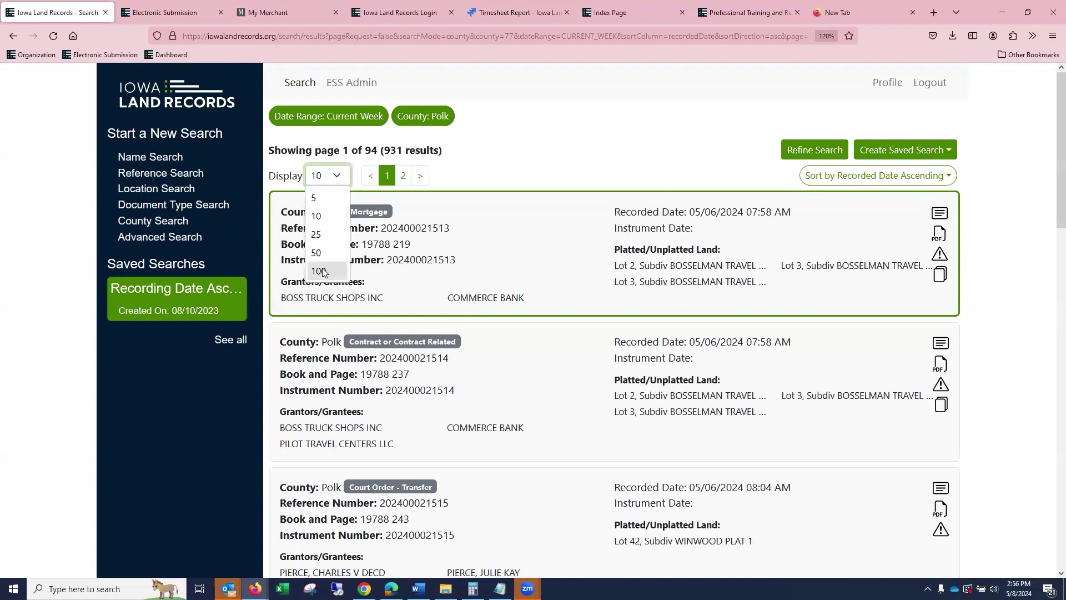
click(326, 271)
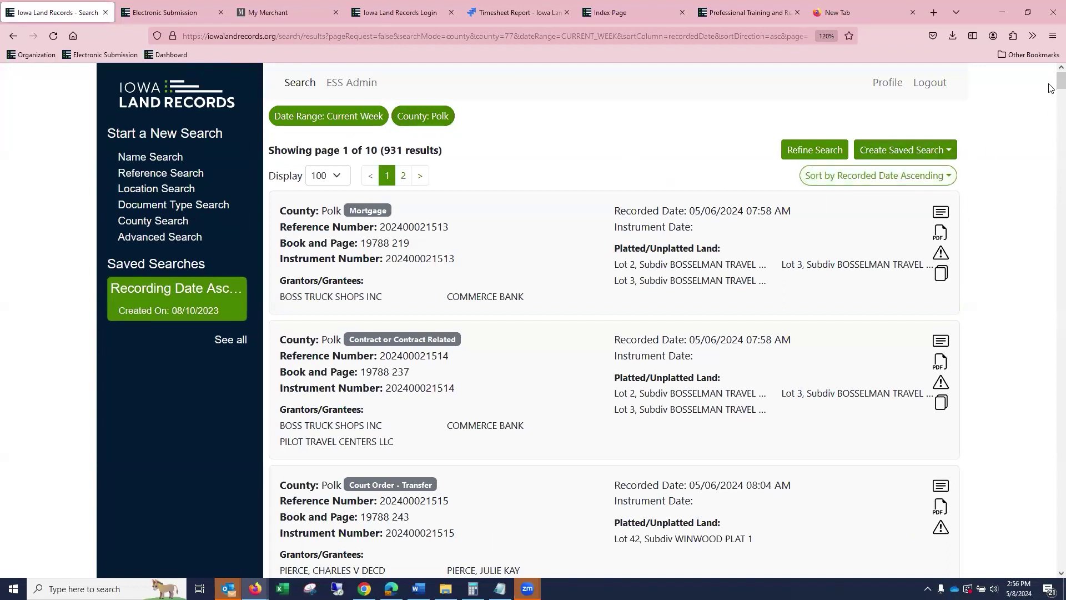
click(403, 177)
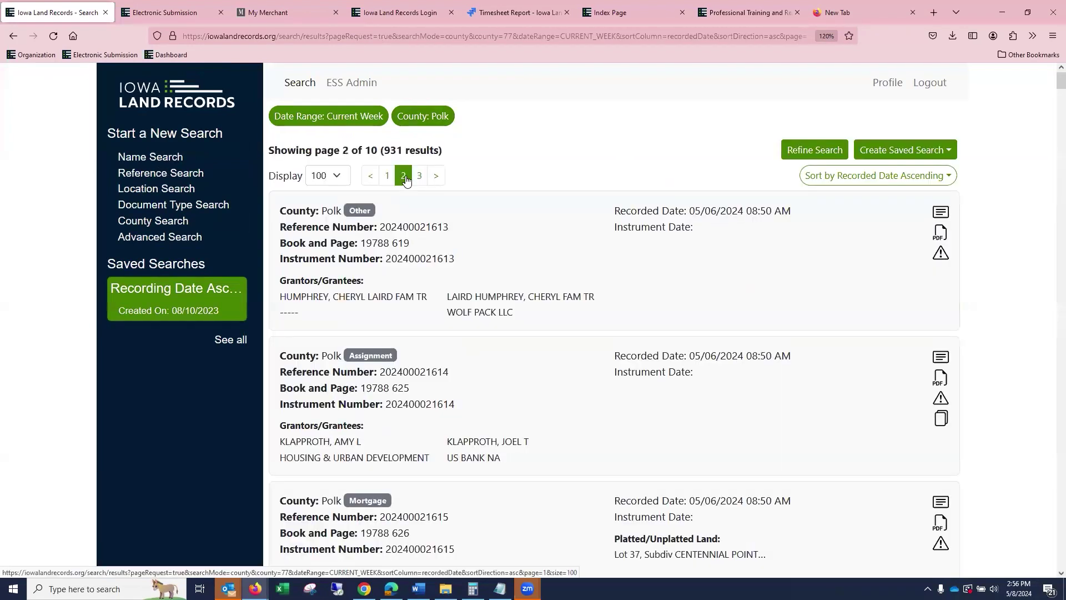
click(811, 154)
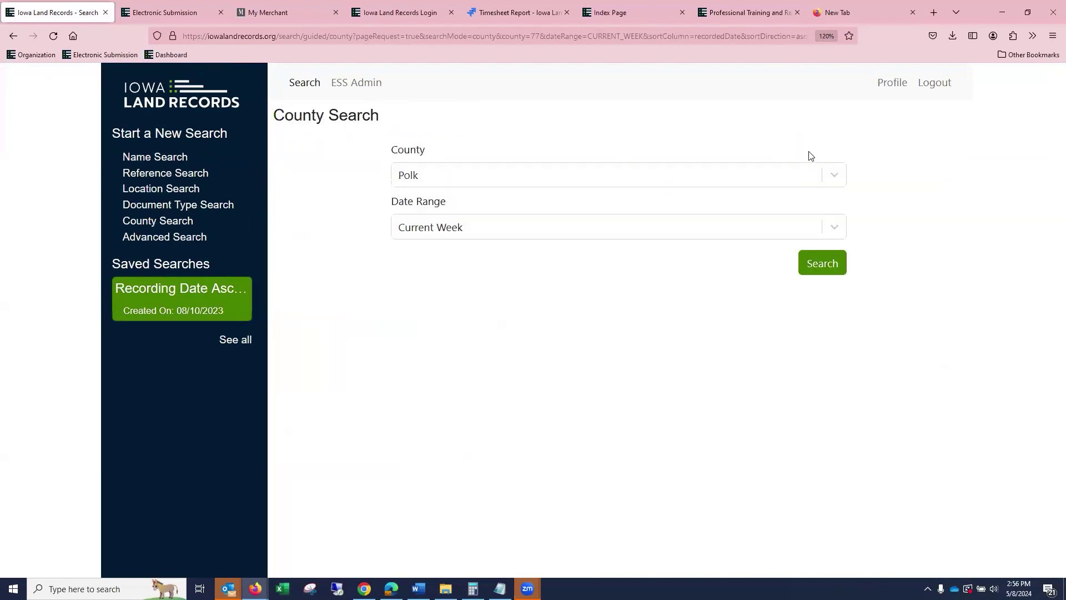
Change the date range to Current Day and scroll through the 246 results recorded 05/08/2024.
click(427, 225)
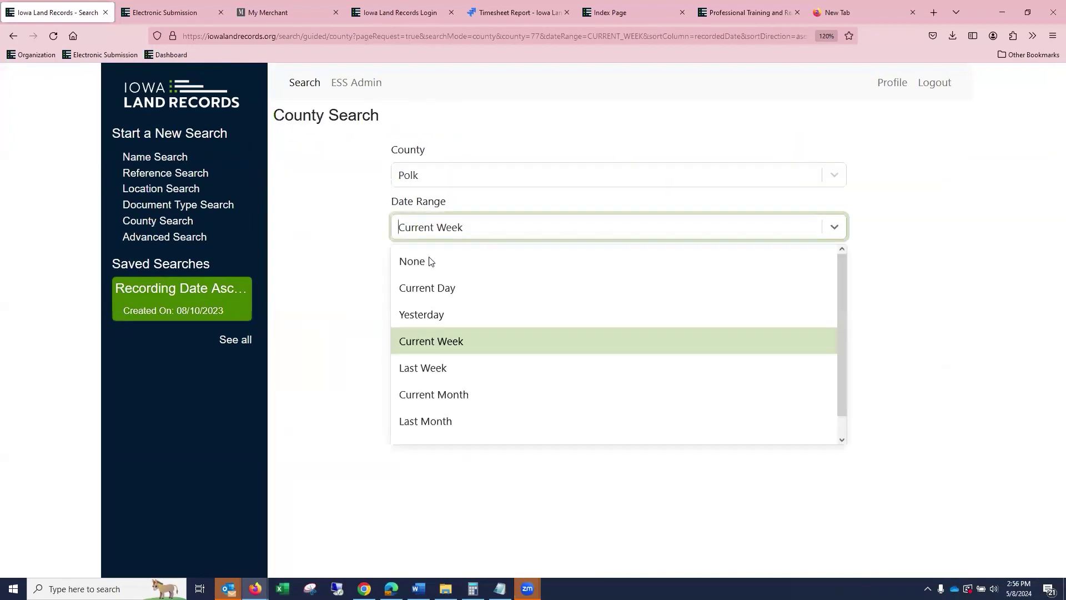
click(435, 289)
click(816, 277)
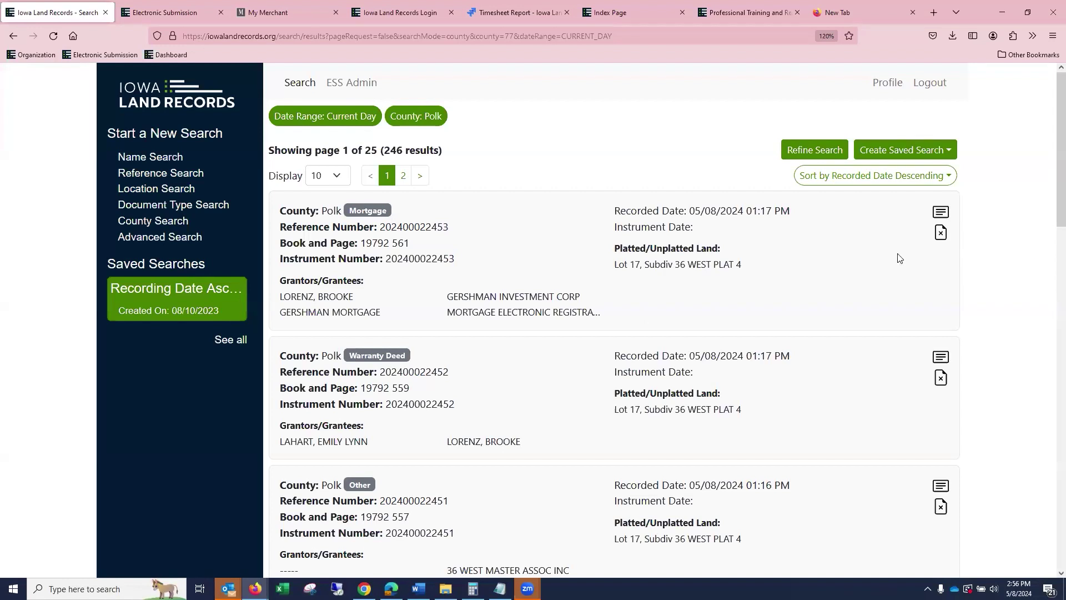
scroll(945, 266, down, 10)
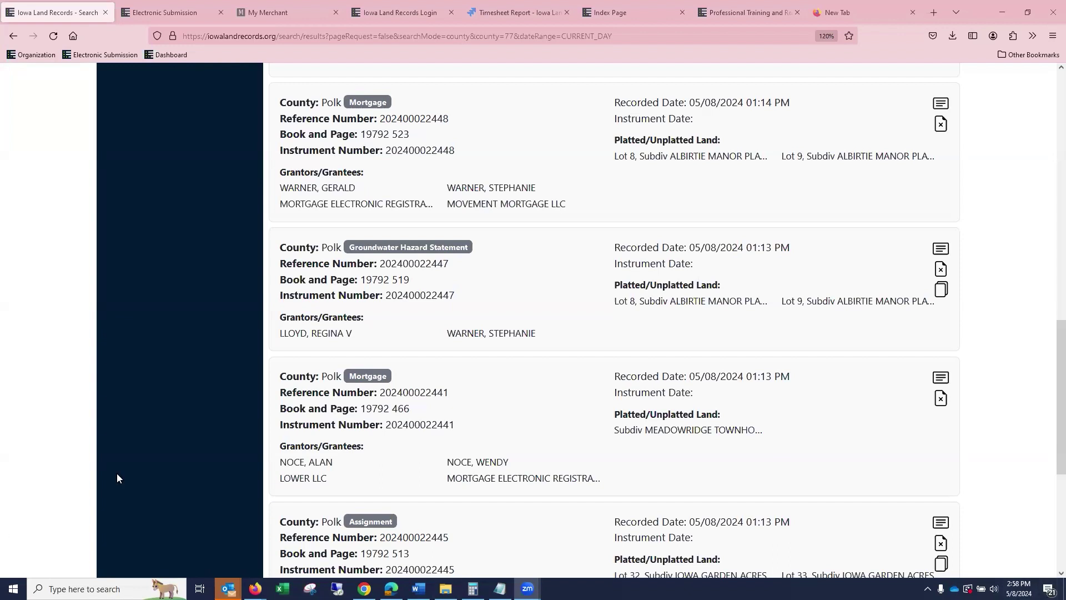
scroll(416, 321, up, 15)
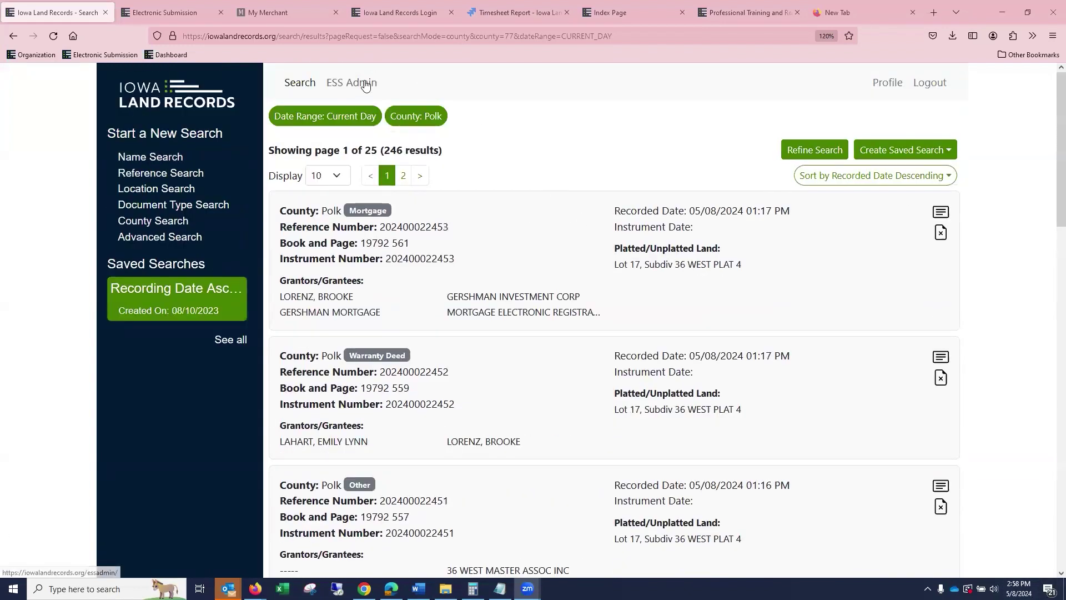
Go to ESS Admin > Search Management > Document Issue Management, listing 3 reported issues.
click(366, 85)
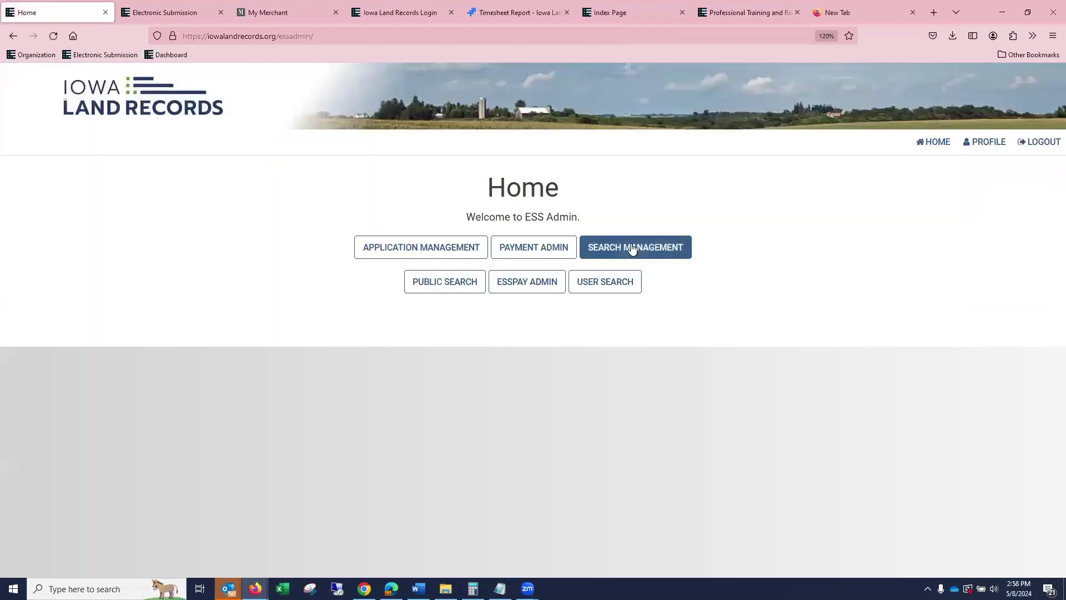
click(633, 248)
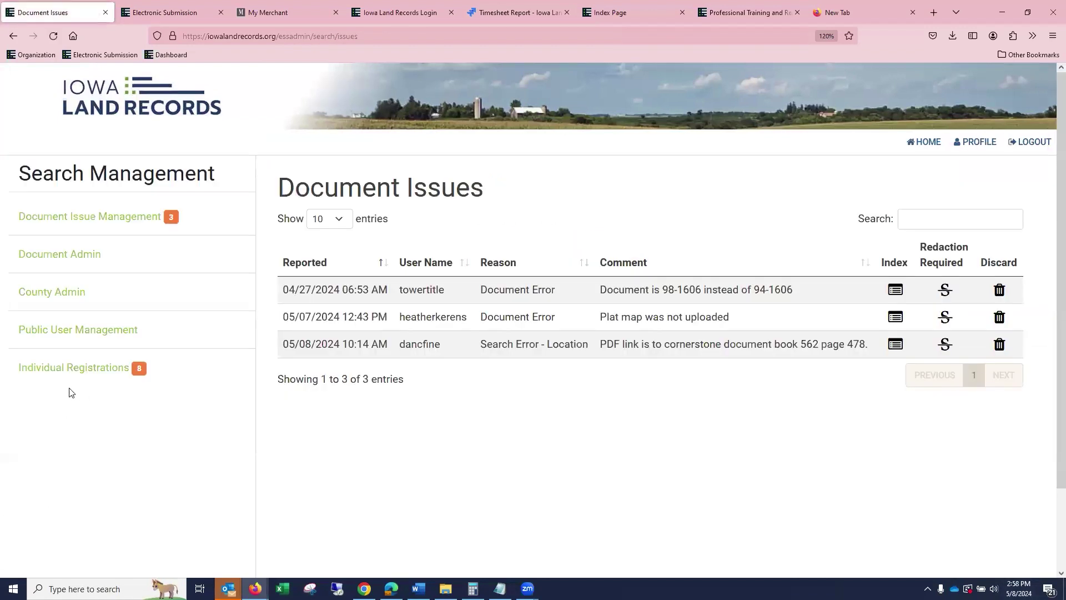
click(129, 221)
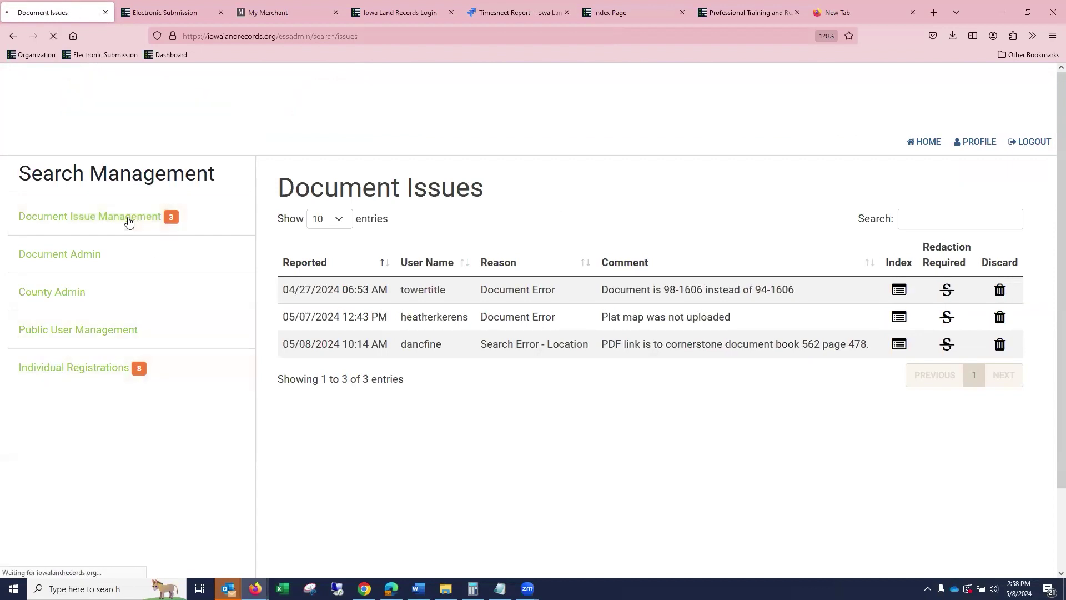